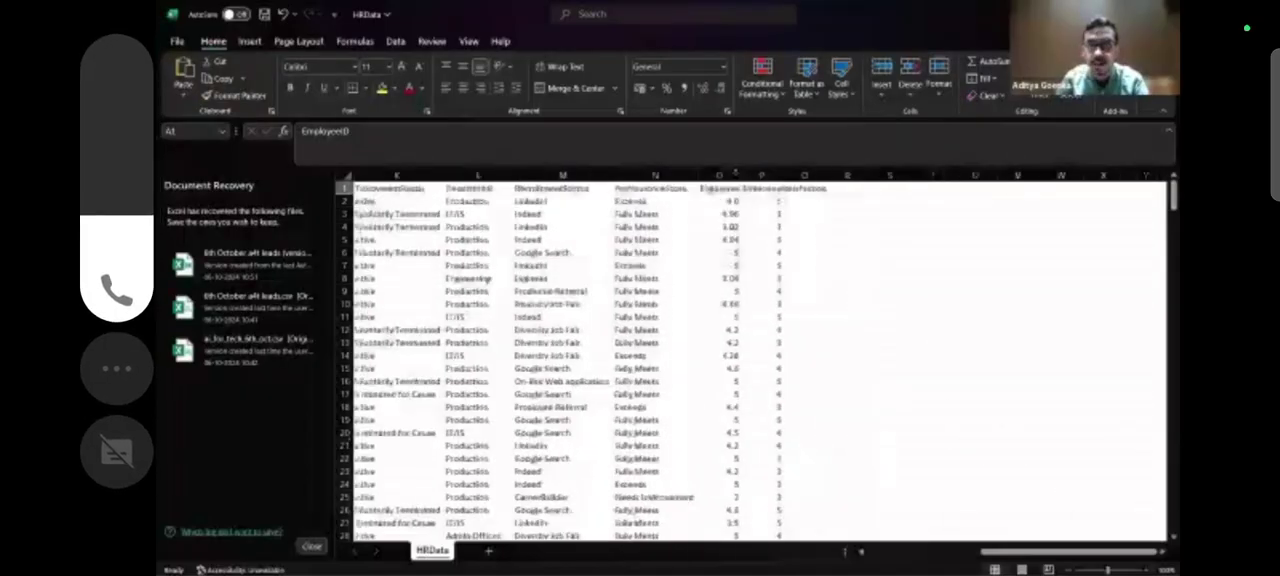
Examine the HRData sheet from EmployeeID to EmployeeSatisfaction and from the header row down to the last employee record.
{"action": "scroll", "coordinate": [783, 210], "scroll_direction": "right", "scroll_amount": 1}
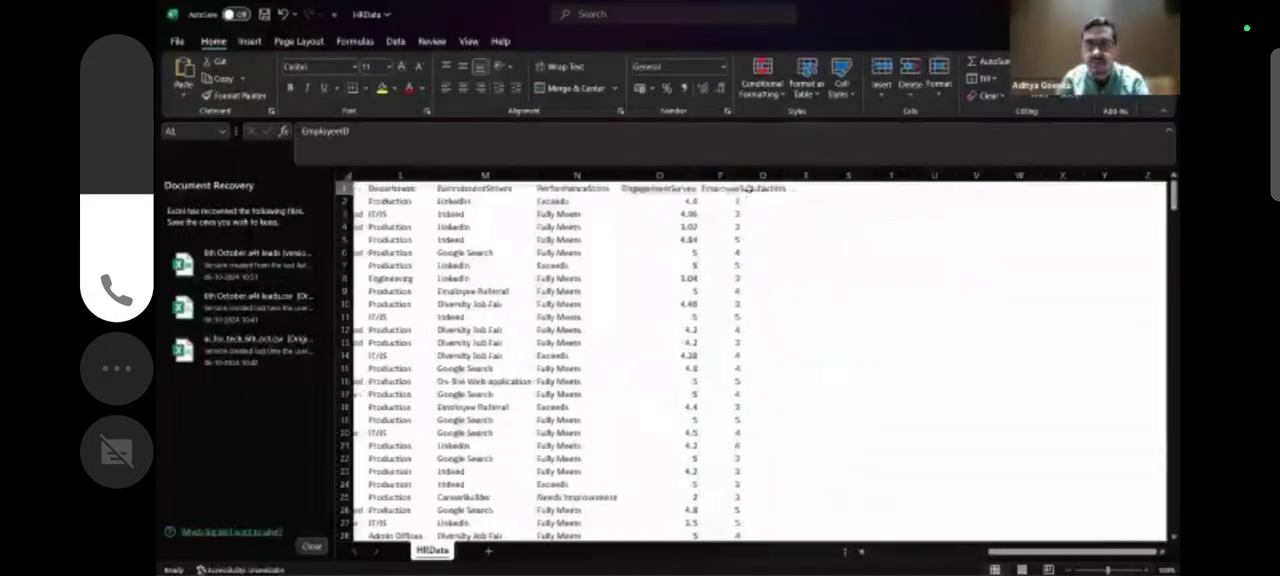
{"action": "scroll", "coordinate": [706, 288], "scroll_direction": "left", "scroll_amount": 3}
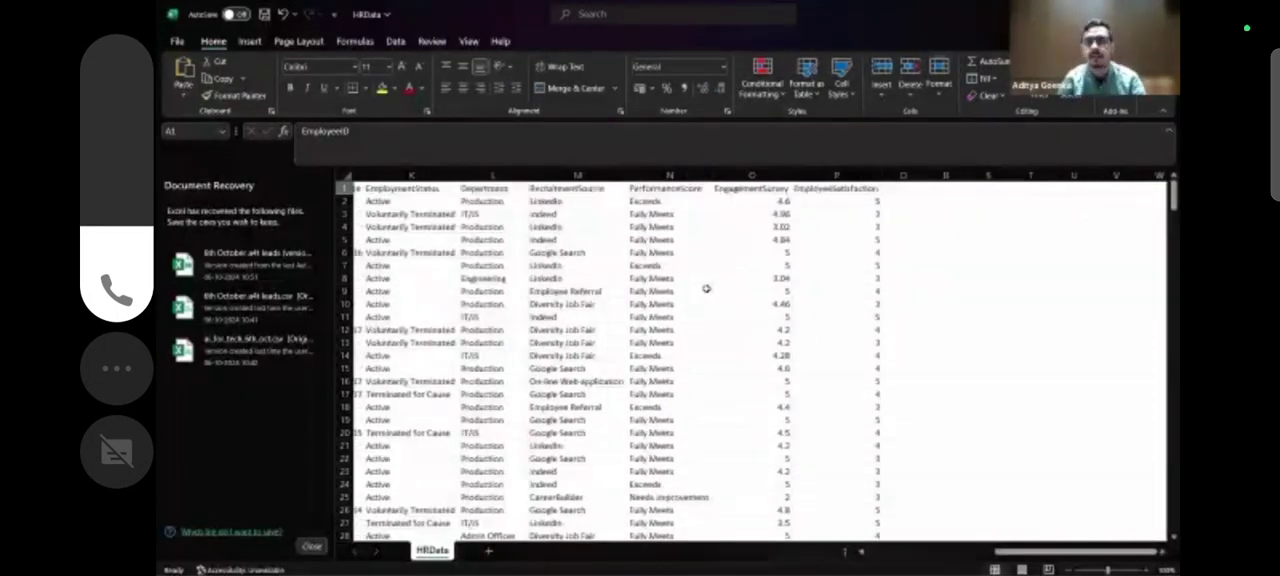
{"action": "scroll", "coordinate": [706, 288], "scroll_direction": "left", "scroll_amount": 2}
{"action": "scroll", "coordinate": [706, 288], "scroll_direction": "right", "scroll_amount": 3}
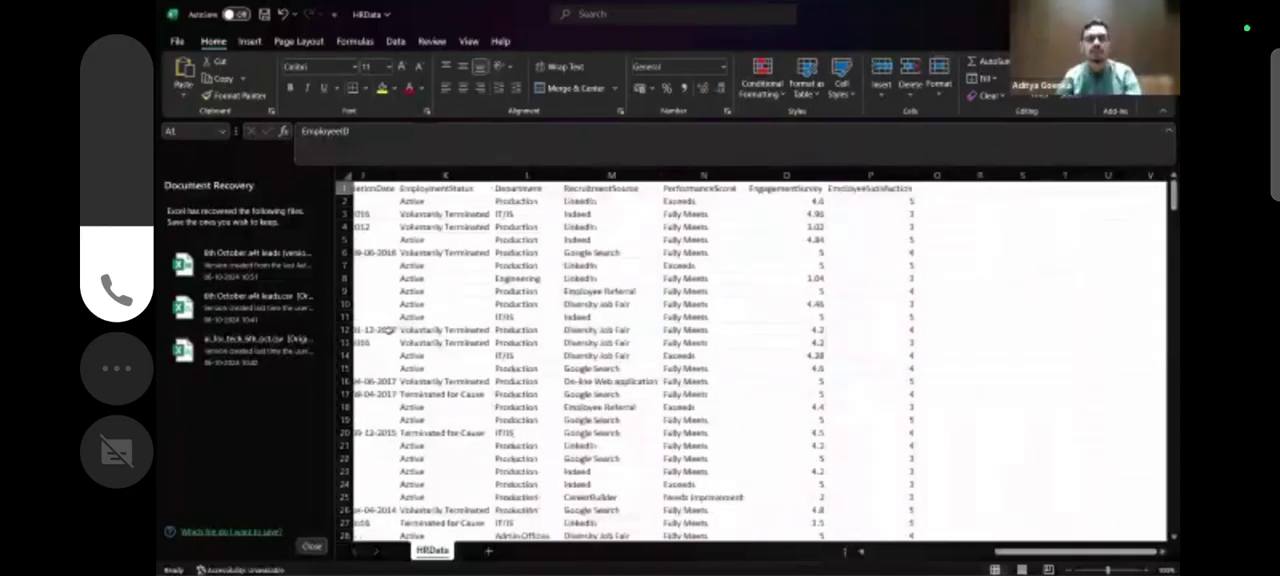
{"action": "scroll", "coordinate": [400, 328], "scroll_direction": "left", "scroll_amount": 3}
{"action": "scroll", "coordinate": [399, 328], "scroll_direction": "left", "scroll_amount": 5}
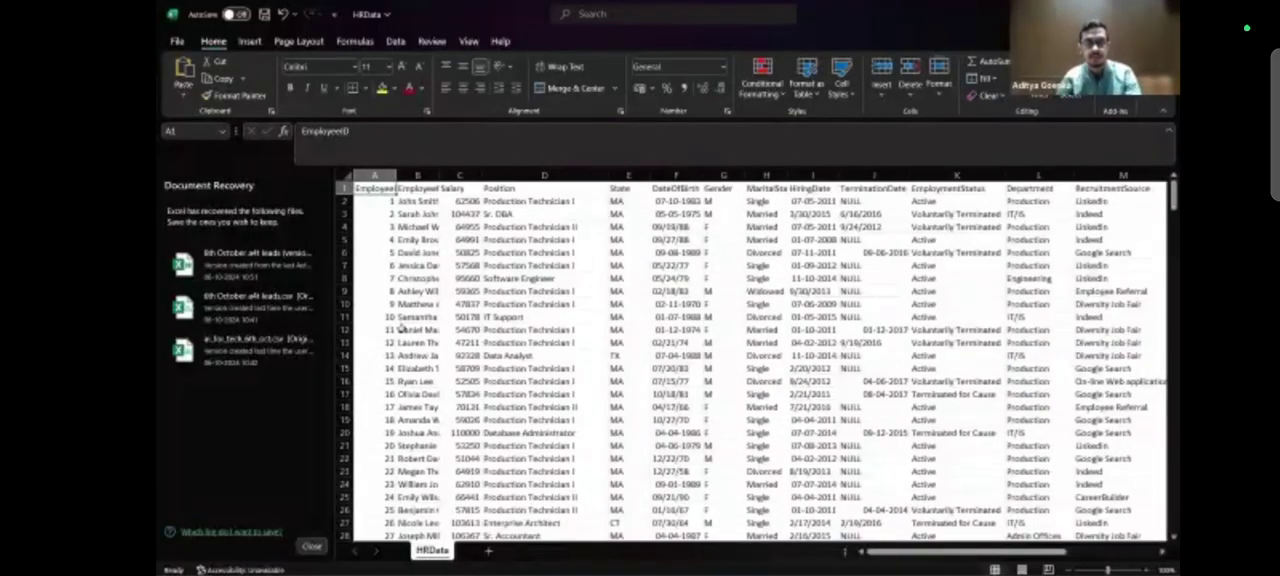
{"action": "key", "text": "ctrl+Down"}
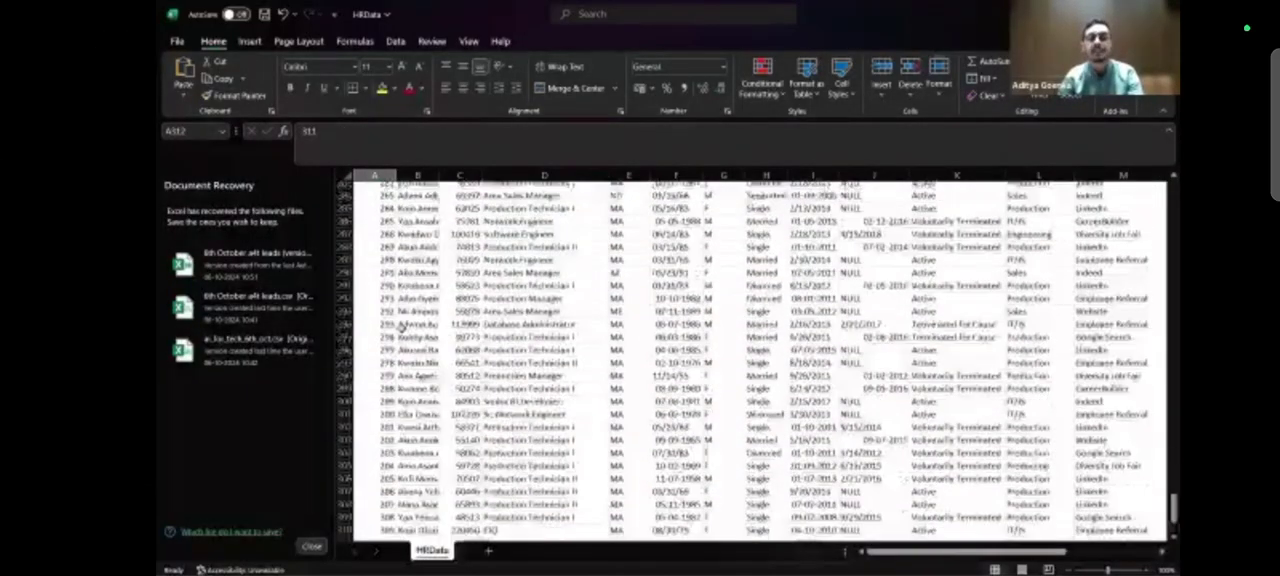
{"action": "key", "text": "ctrl+Up"}
{"action": "key", "text": "ctrl+Right"}
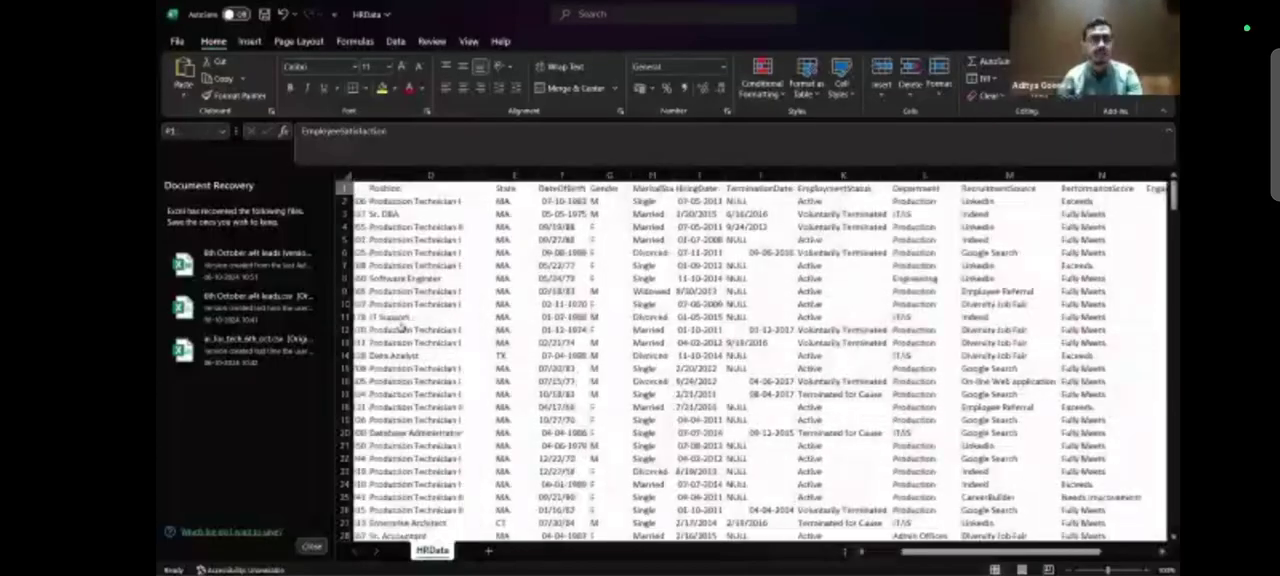
{"action": "key", "text": "ctrl+Left"}
{"action": "scroll", "coordinate": [410, 315], "scroll_direction": "down", "scroll_amount": 20}
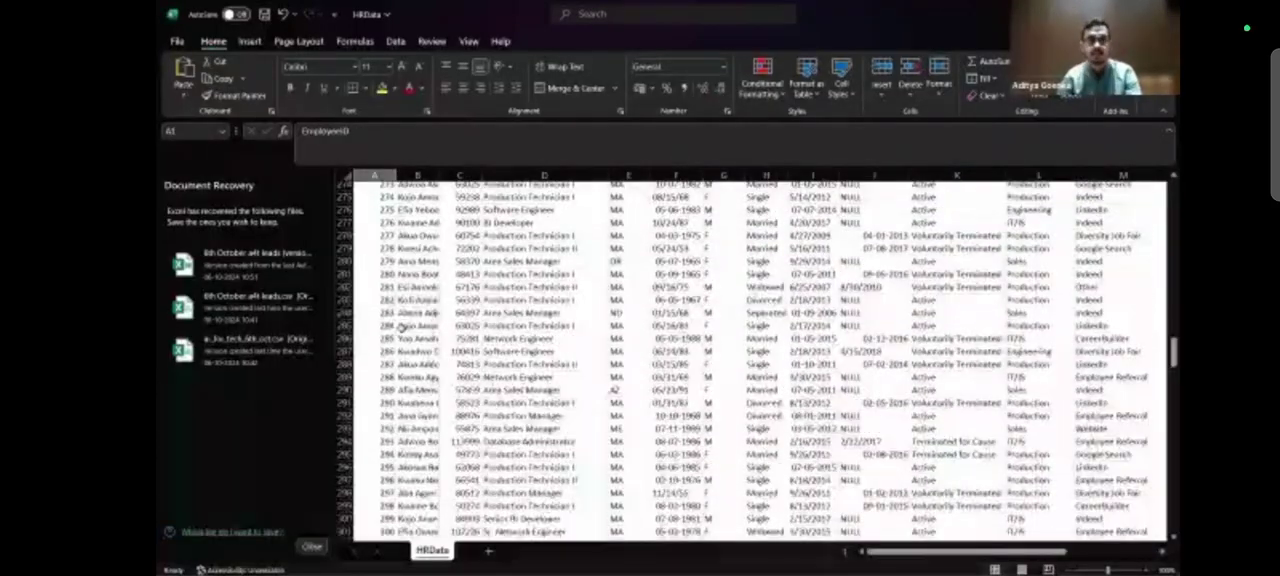
{"action": "key", "text": "ctrl+Down"}
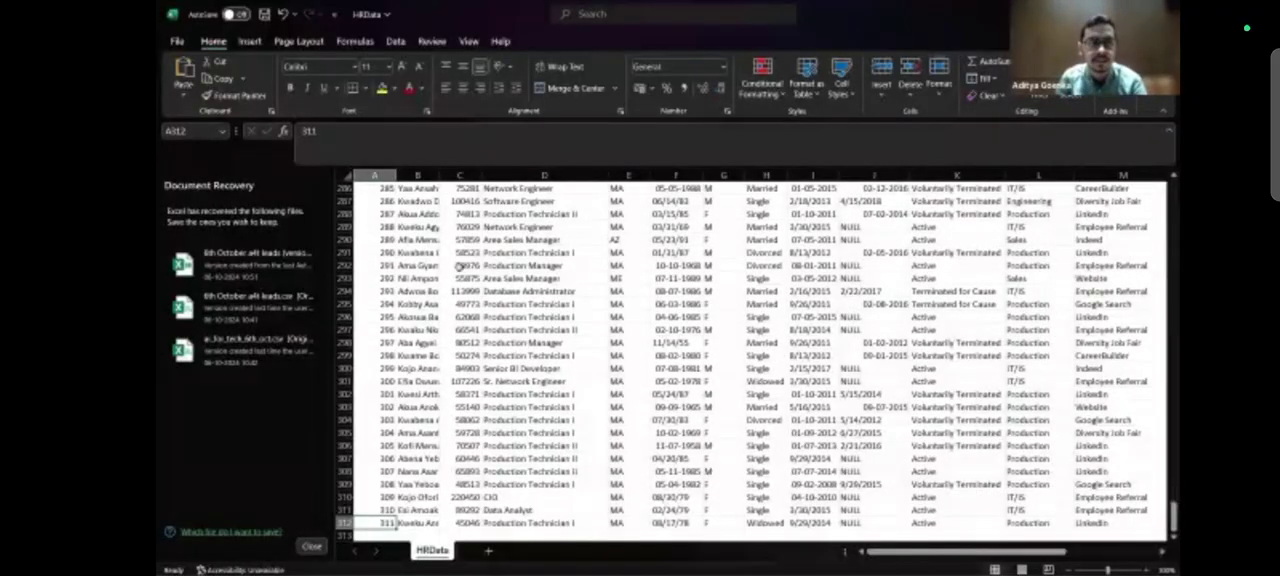
Dismiss the document recovery list and choose to remove the recovered files.
{"action": "left_click", "coordinate": [312, 546]}
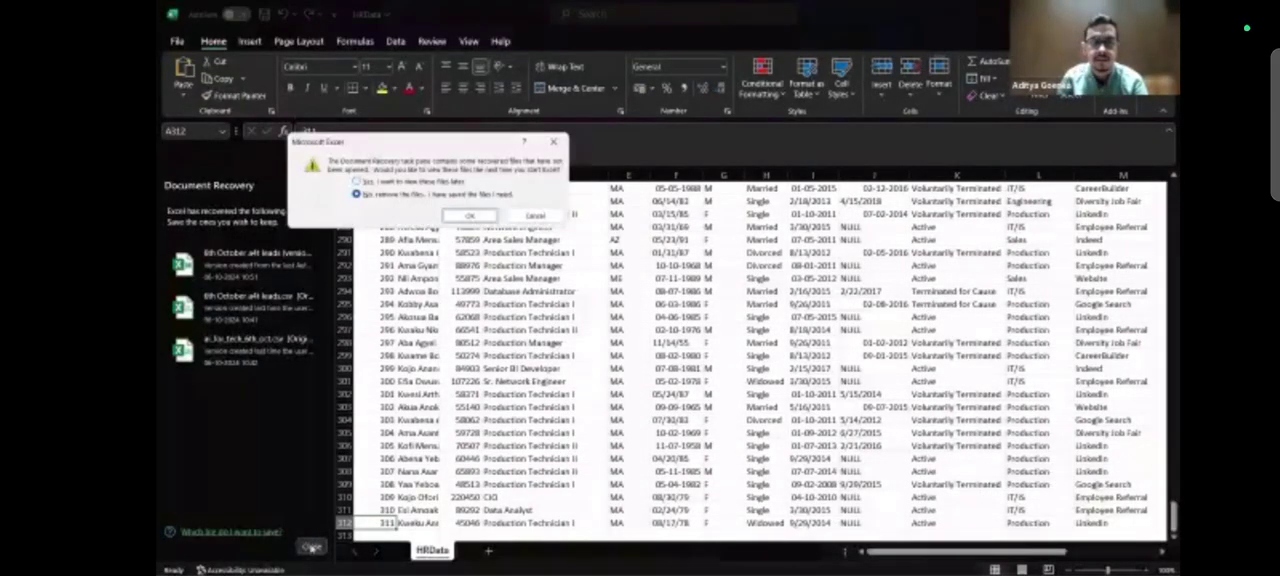
{"action": "left_click", "coordinate": [476, 218]}
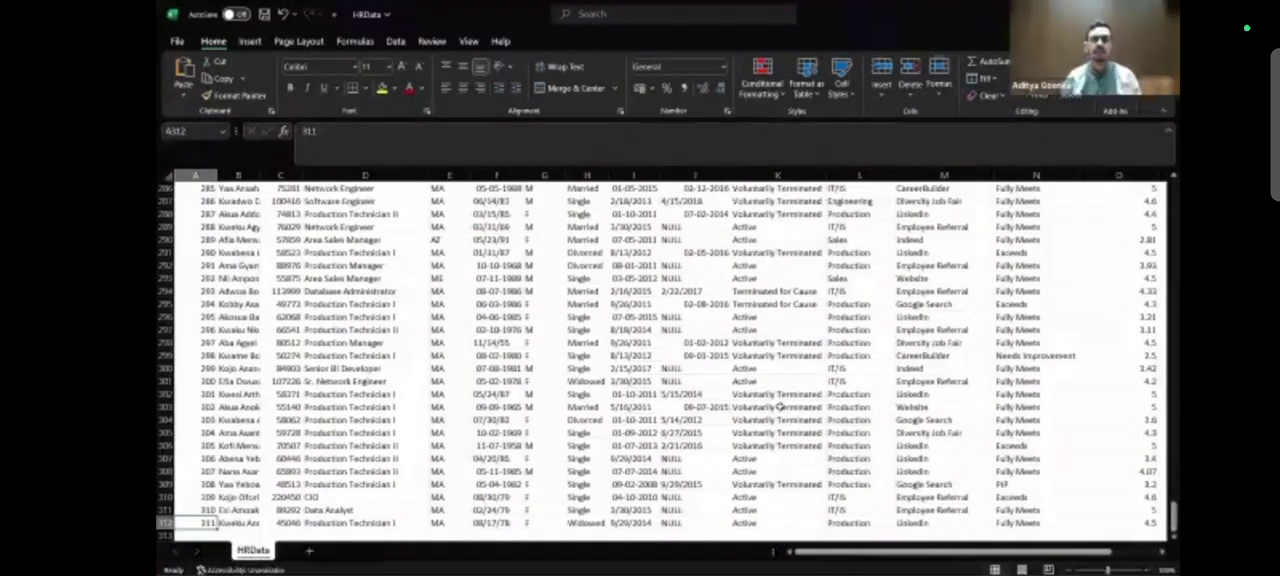
Switch to the workshop presentation in Chrome and view the meeting brief and the HR Summary Report dashboard slide.
{"action": "key", "text": "alt+Tab"}
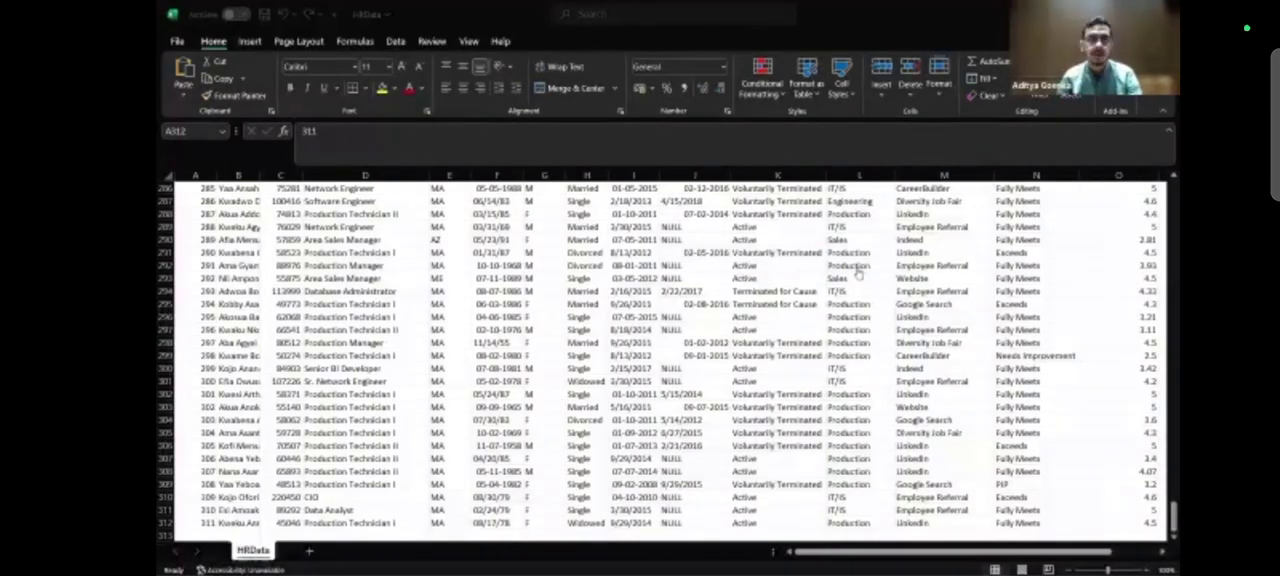
{"action": "key", "text": "alt+Tab"}
{"action": "key", "text": "alt+Tab"}
{"action": "key", "text": "alt+Tab"}
{"action": "key", "text": "alt+Tab"}
{"action": "key", "text": "alt+Tab"}
{"action": "left_click", "coordinate": [794, 338]}
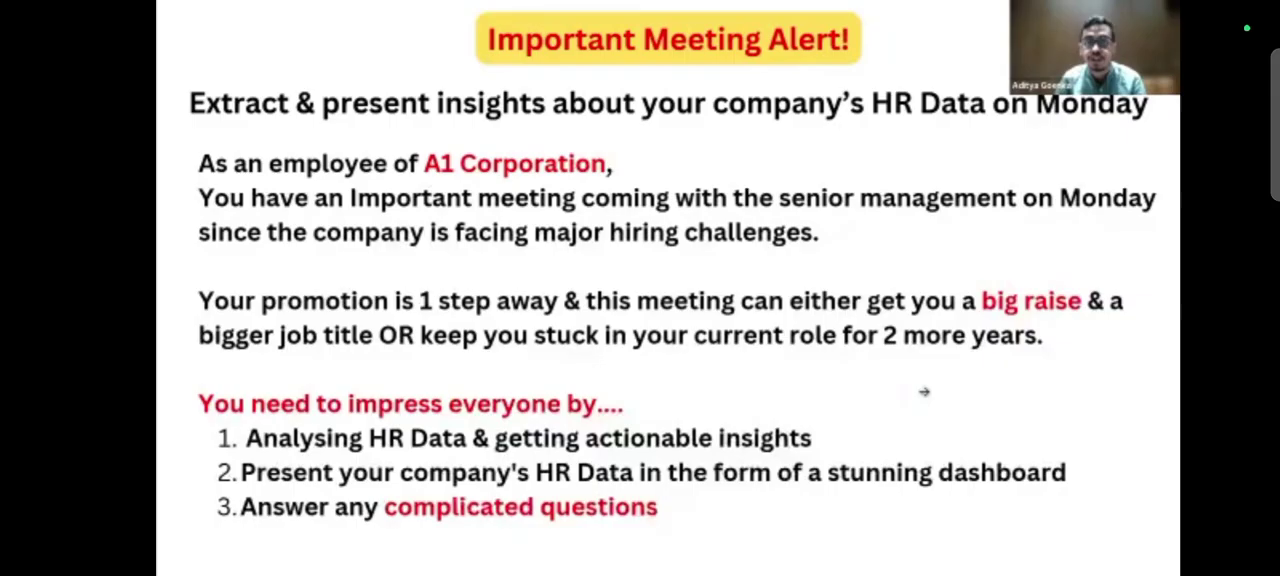
{"action": "key", "text": "Right"}
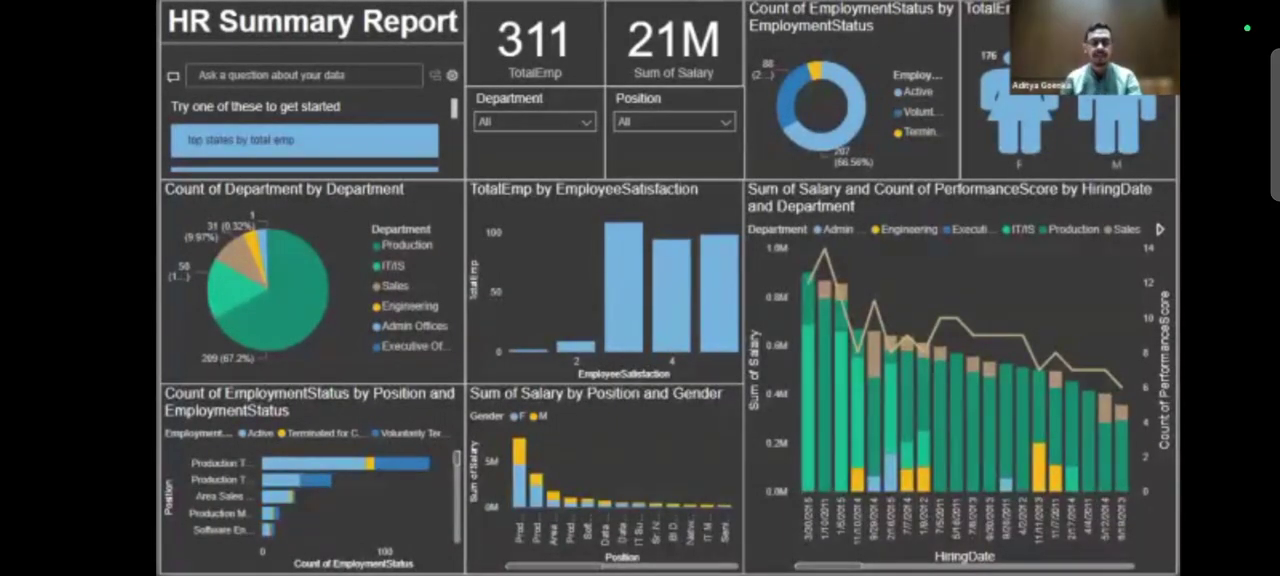
Switch back to the HRData workbook in Excel and check the data's extent from EmployeeID down its rows and across to EmployeeSatisfaction.
{"action": "key", "text": "alt+Tab"}
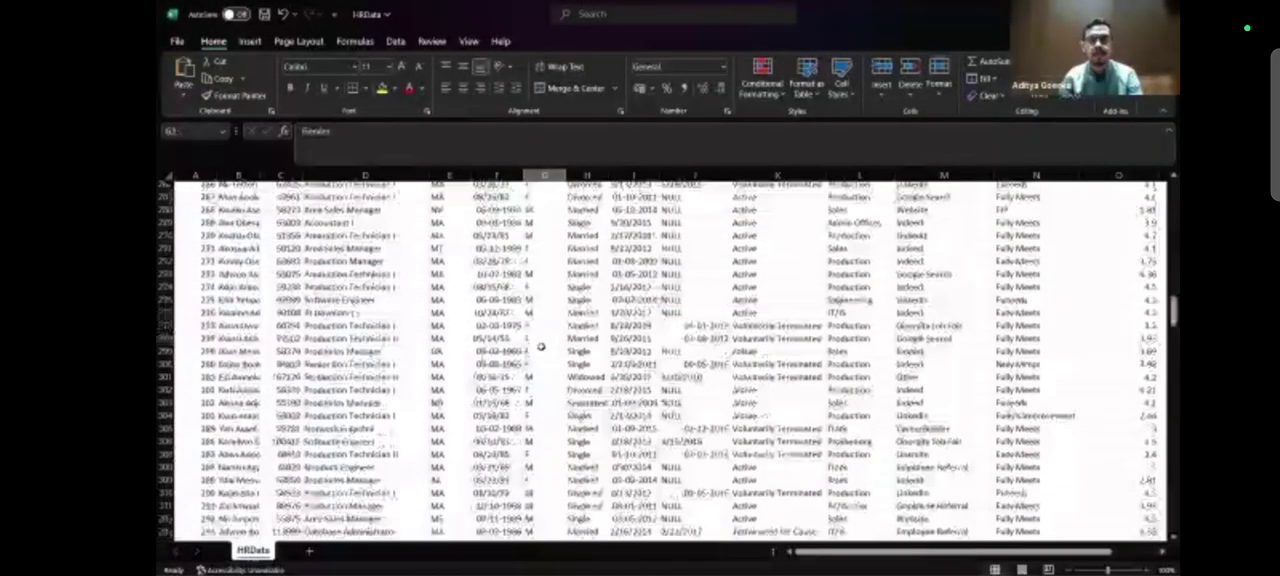
{"action": "key", "text": "ctrl+Home"}
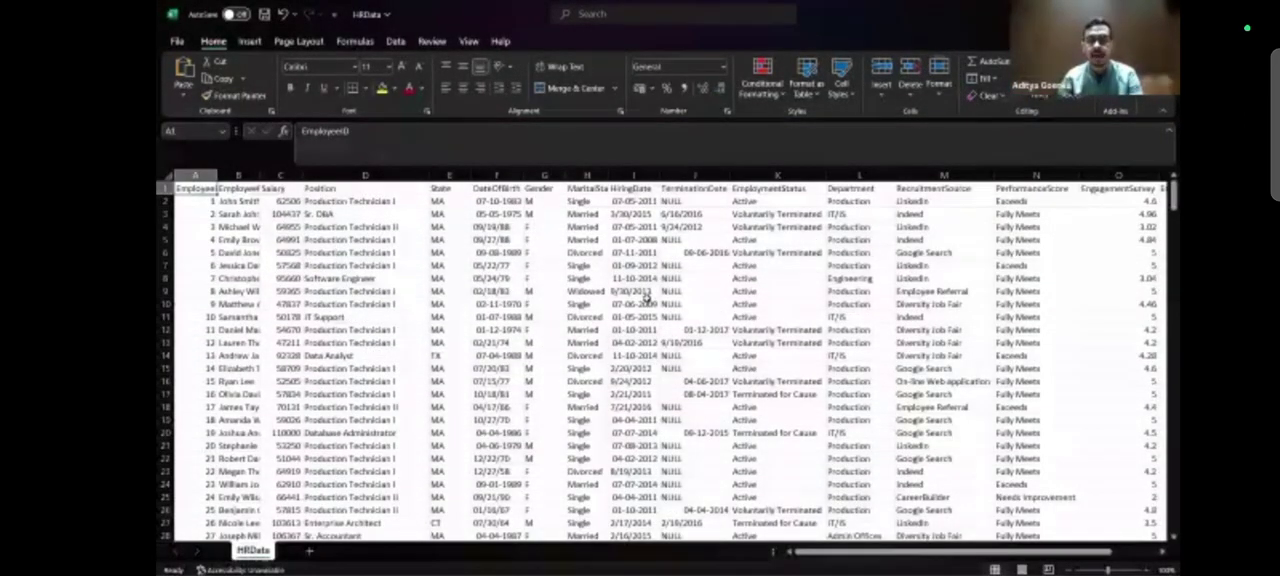
{"action": "key", "text": "ctrl+Down"}
{"action": "key", "text": "ctrl+Up"}
{"action": "key", "text": "ctrl+Right"}
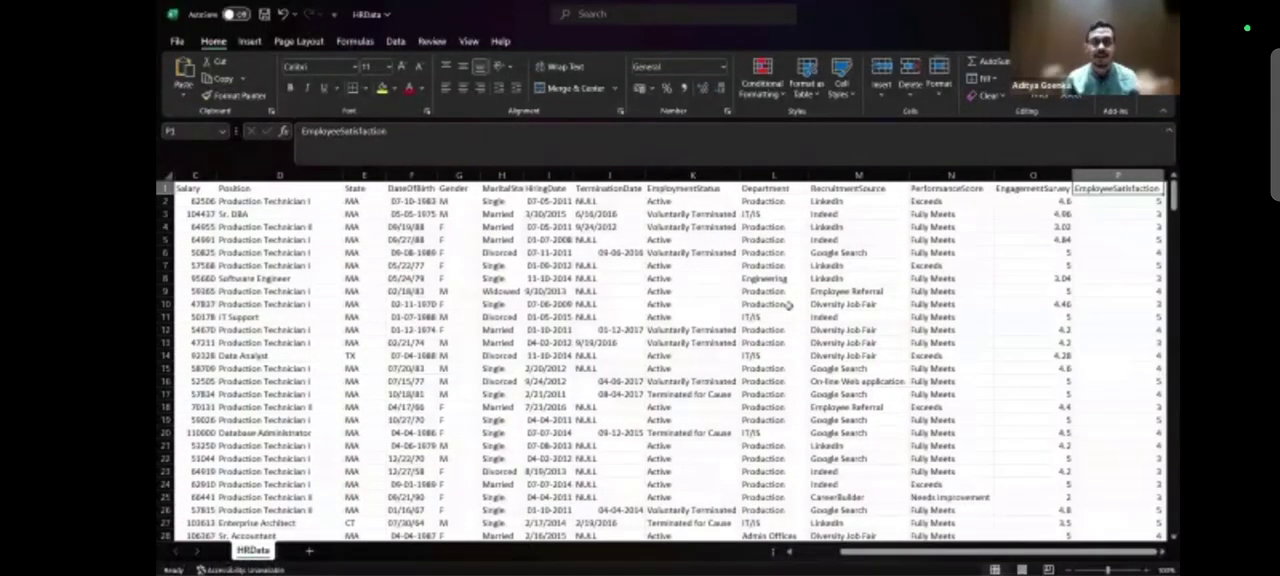
{"action": "left_click", "coordinate": [1122, 271]}
{"action": "left_click", "coordinate": [1226, 77]}
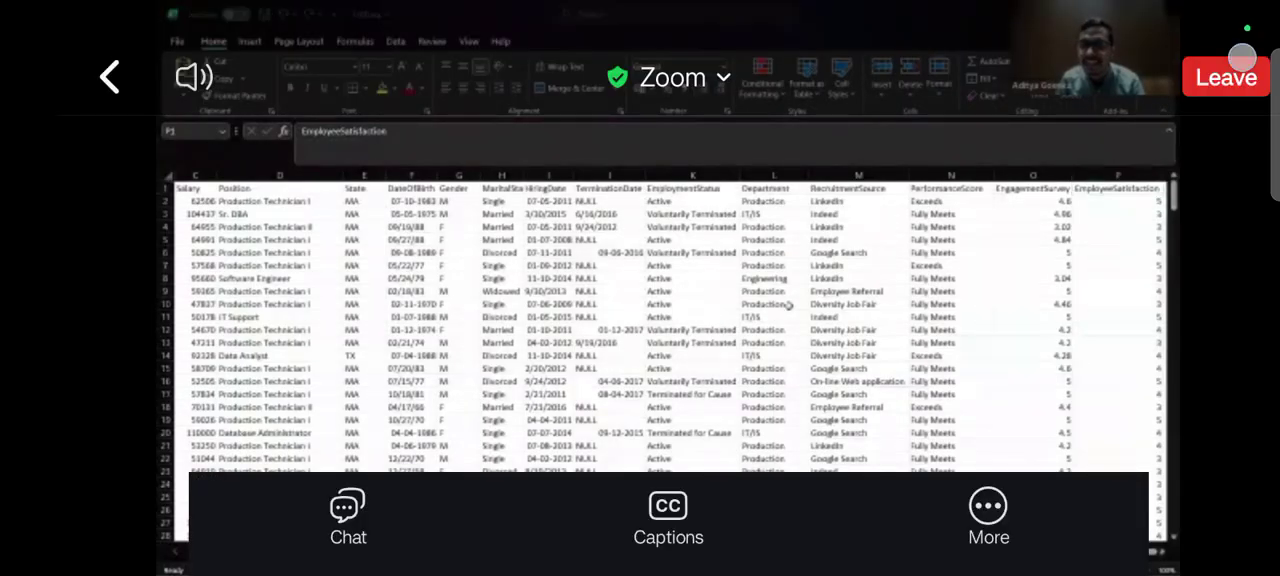
{"action": "left_click", "coordinate": [668, 206]}
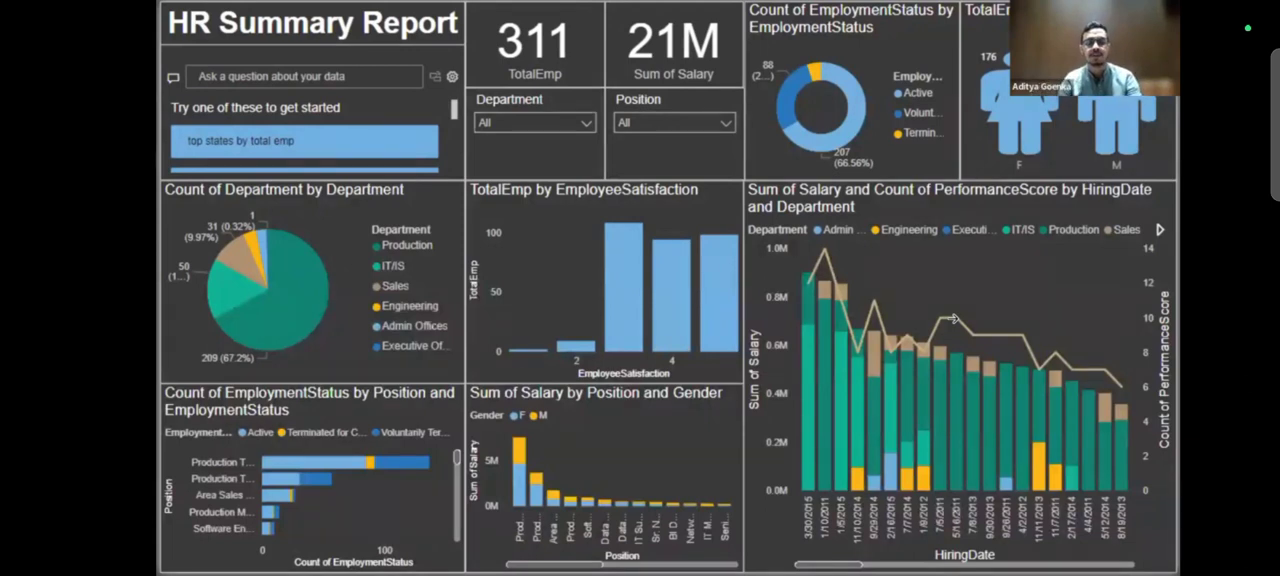
{"action": "key", "text": "alt+Tab"}
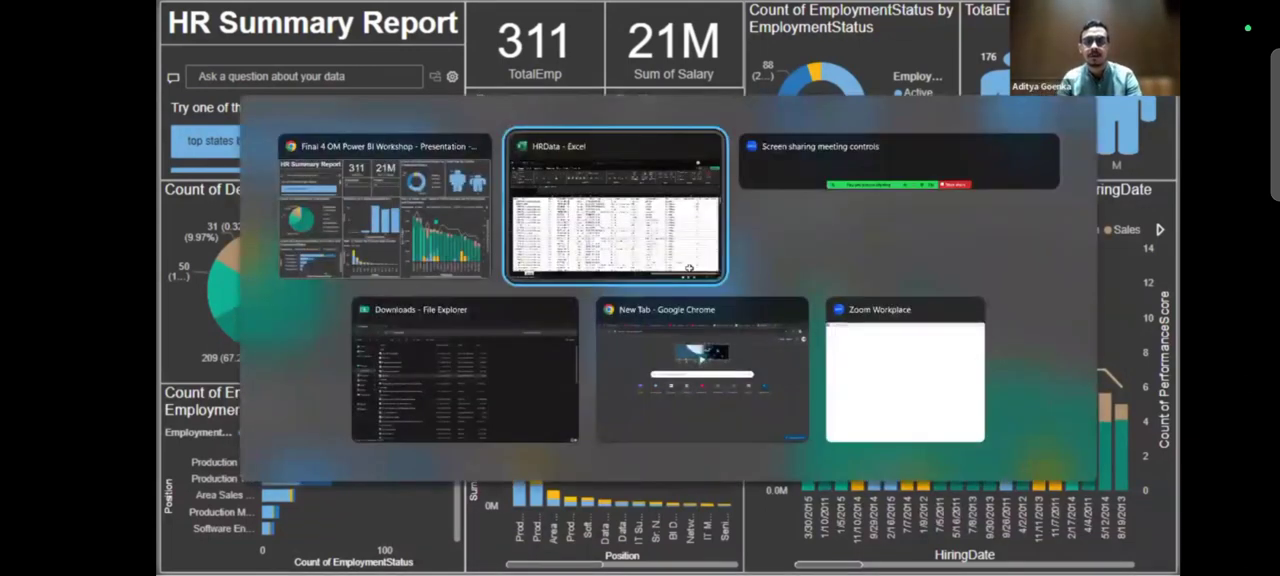
{"action": "key", "text": "alt+Tab"}
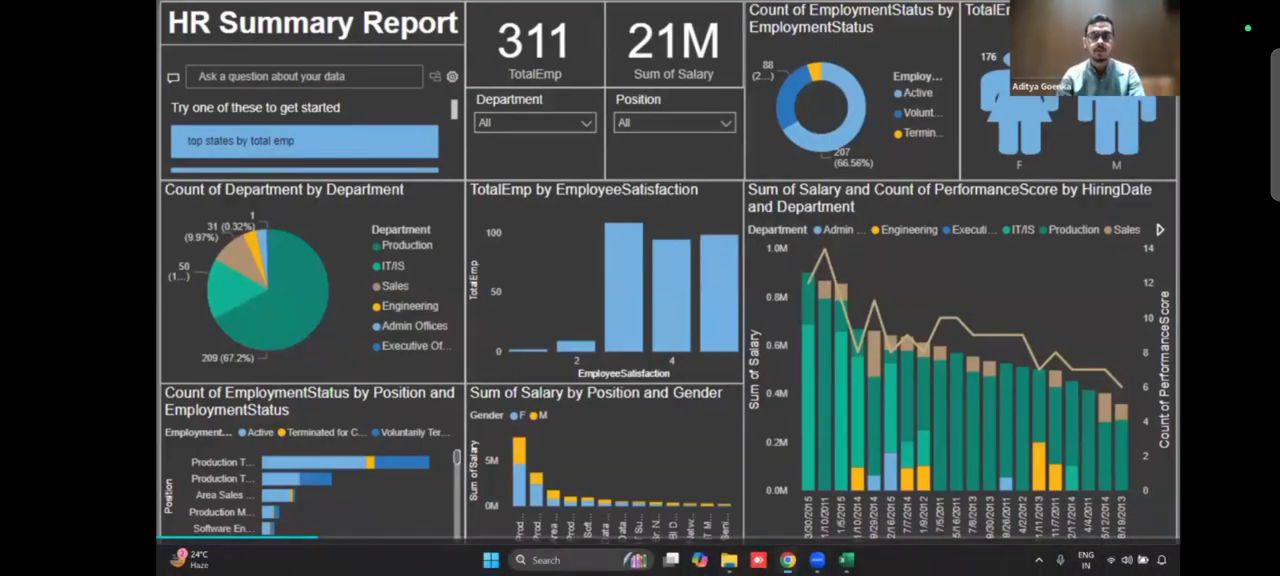
Launch Power BI Desktop by searching for "power" and create a blank report.
{"action": "left_click", "coordinate": [567, 560]}
{"action": "type", "text": "power"}
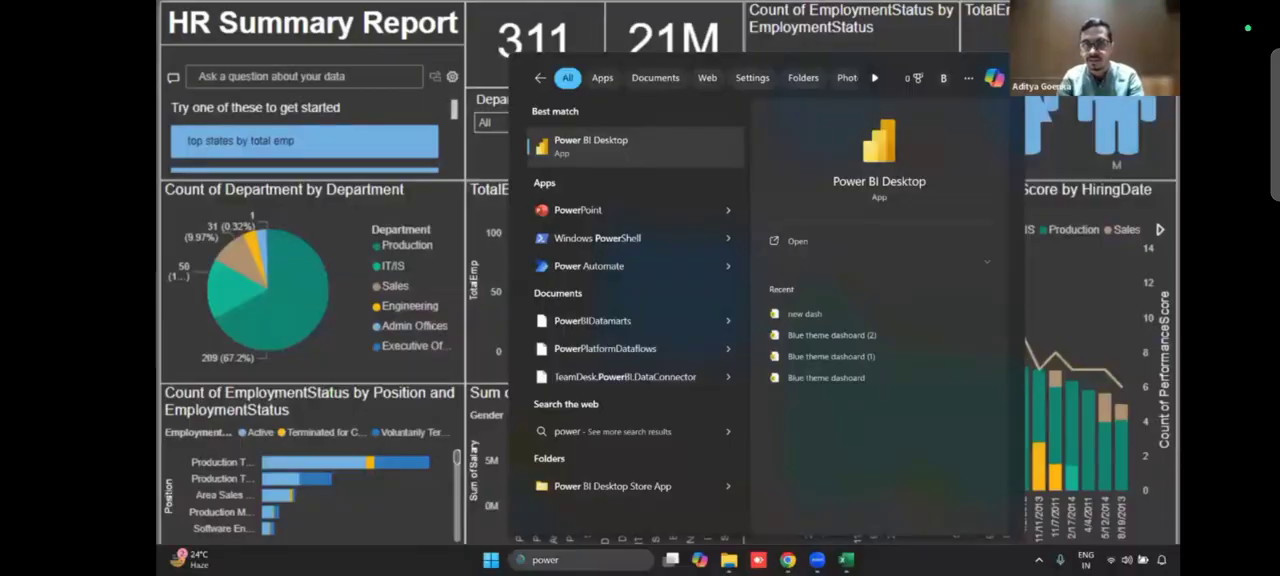
{"action": "left_click", "coordinate": [618, 155]}
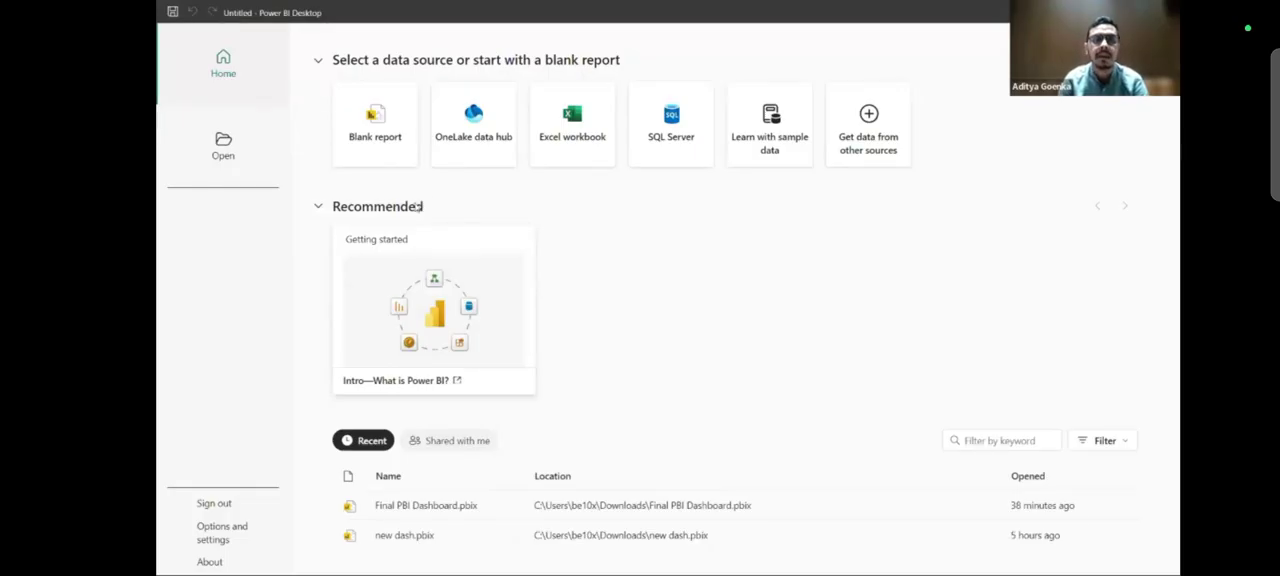
{"action": "left_click", "coordinate": [381, 141]}
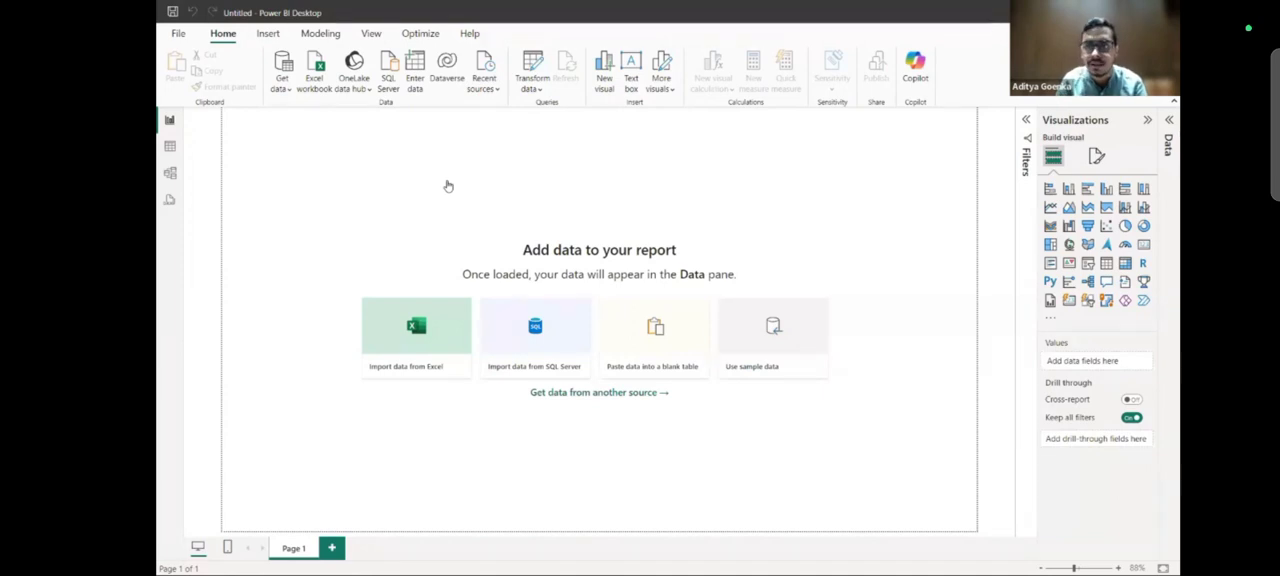
Review the Home, Insert, Modeling, View, Optimize and Help commands available for the blank report.
{"action": "left_click", "coordinate": [269, 36]}
{"action": "left_click", "coordinate": [321, 34]}
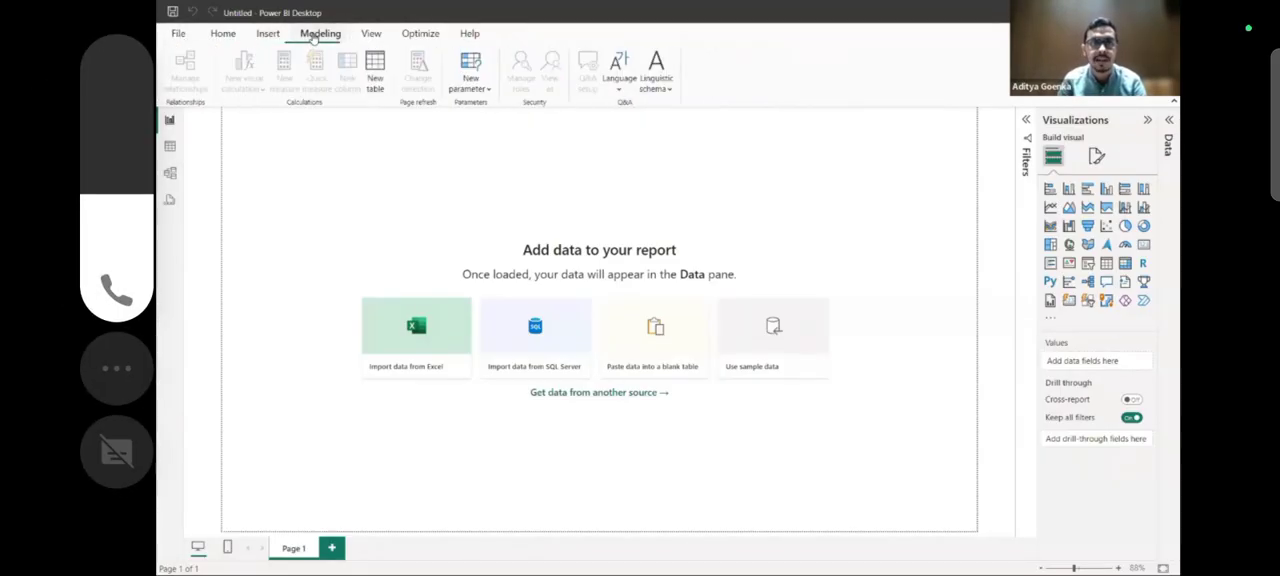
{"action": "left_click", "coordinate": [370, 34]}
{"action": "left_click", "coordinate": [408, 36]}
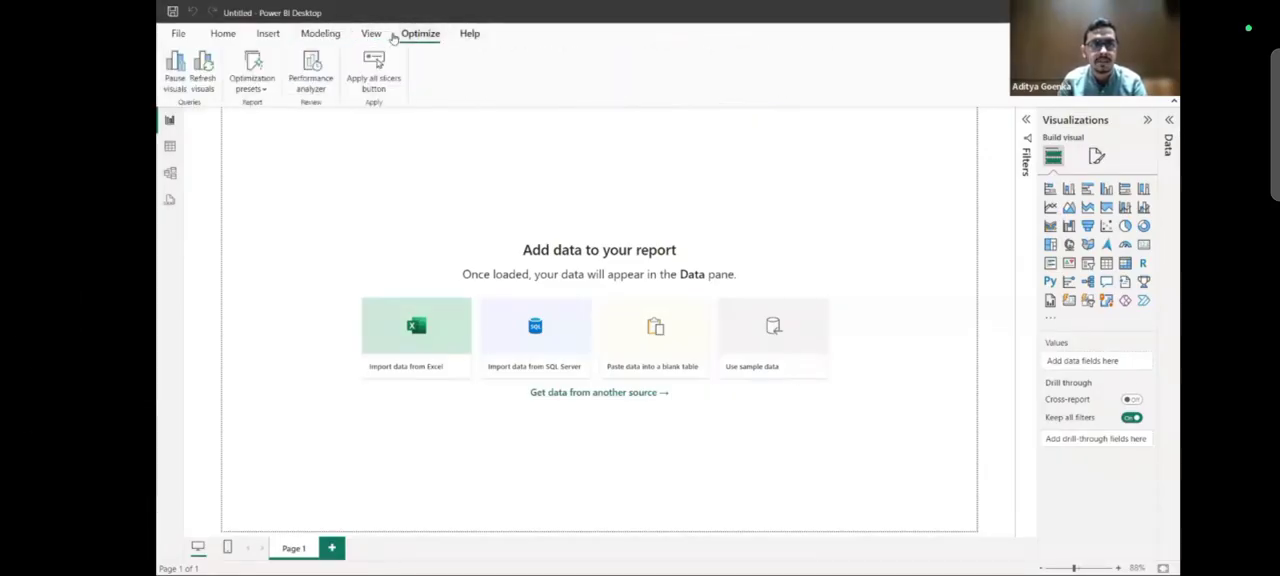
{"action": "left_click", "coordinate": [469, 34]}
{"action": "left_click", "coordinate": [220, 35]}
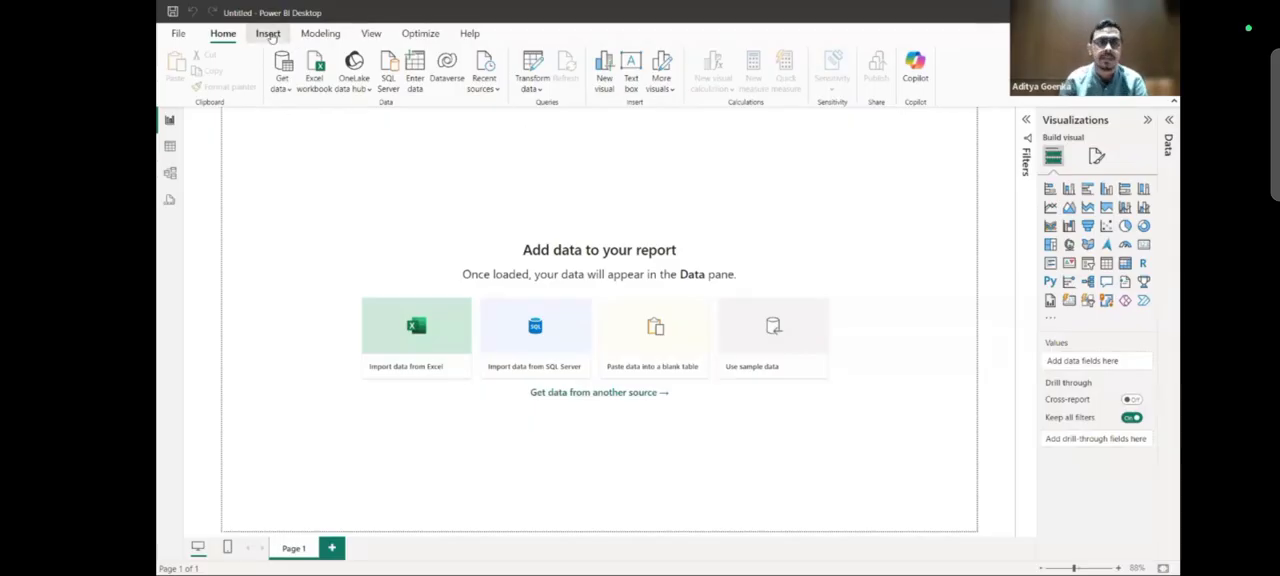
{"action": "left_click", "coordinate": [269, 34]}
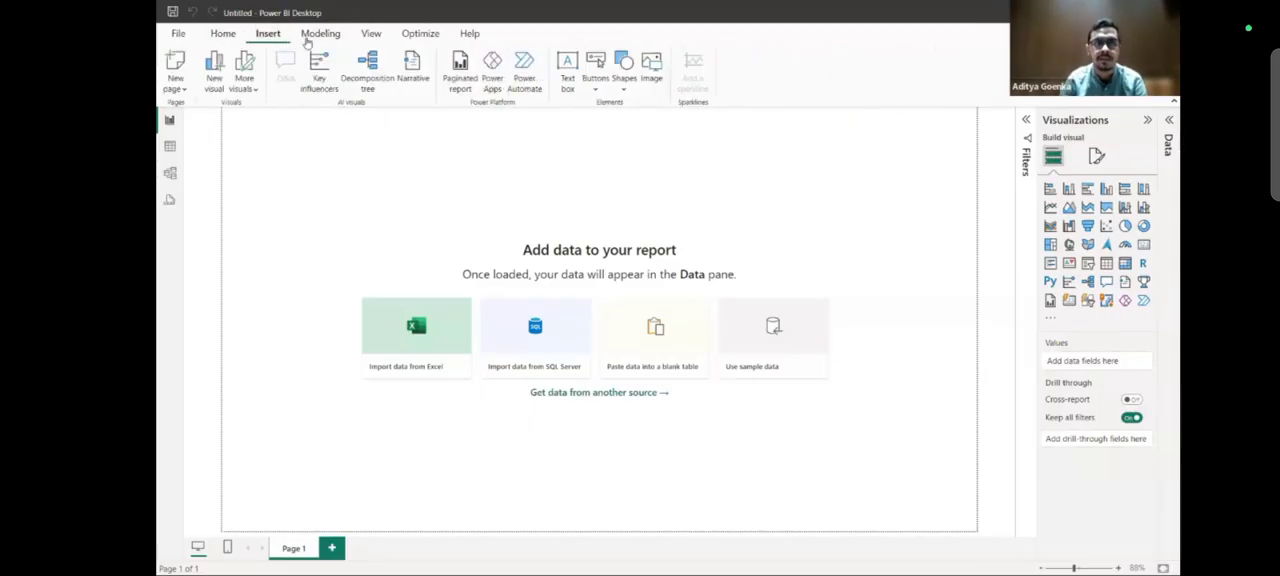
{"action": "left_click", "coordinate": [370, 35]}
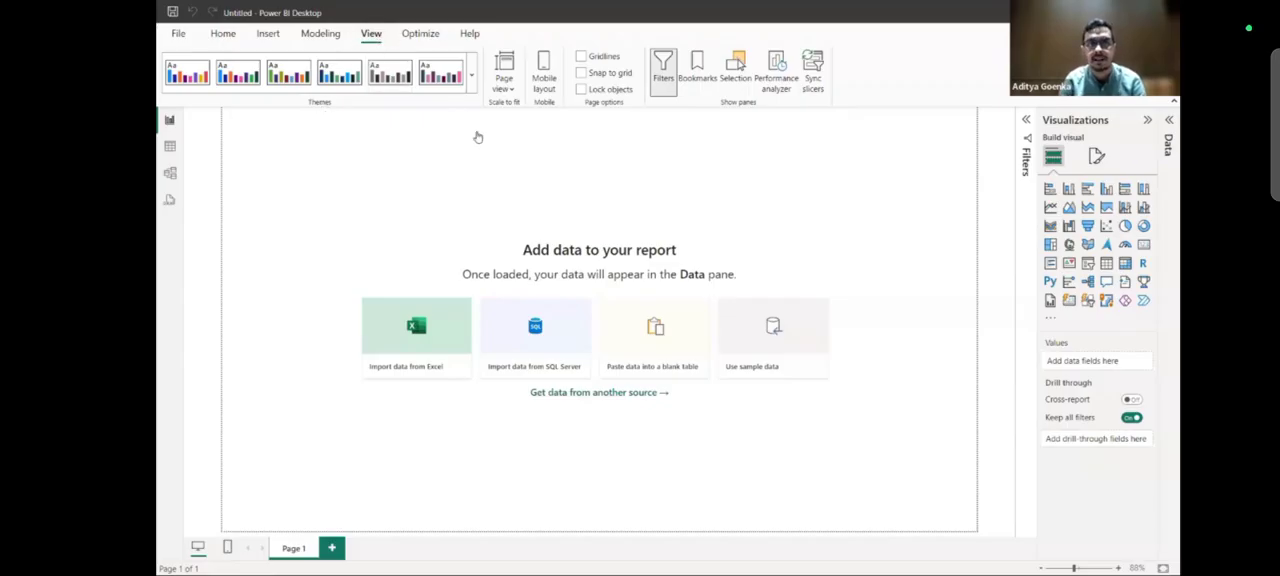
{"action": "left_click", "coordinate": [222, 34]}
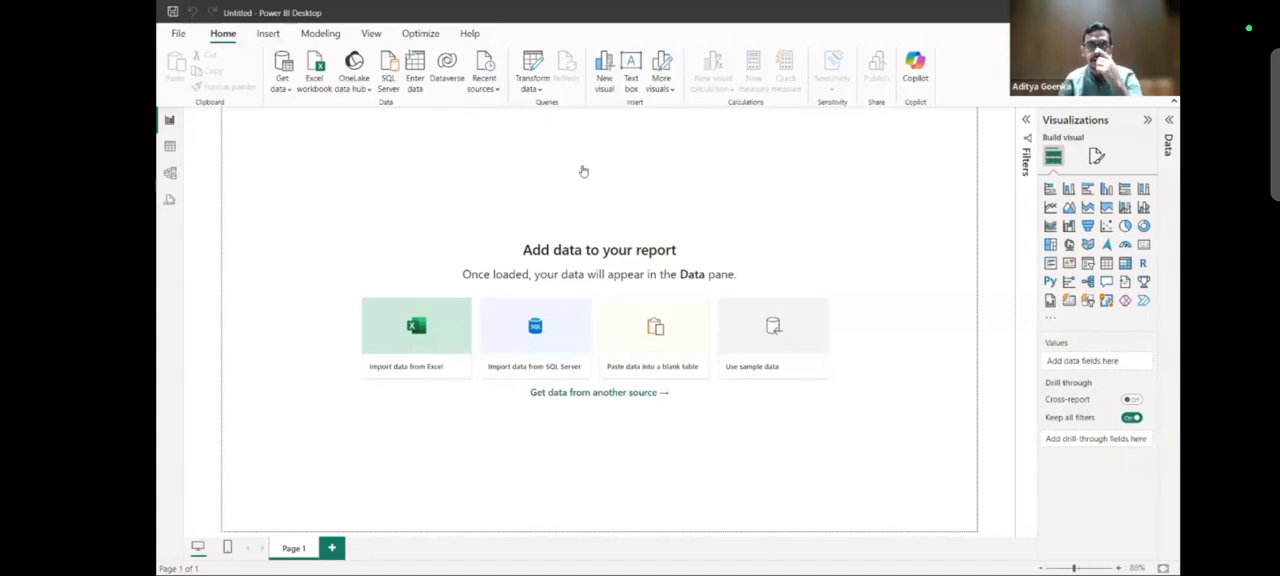
Add a second page to the report and delete it again.
{"action": "left_click", "coordinate": [331, 547]}
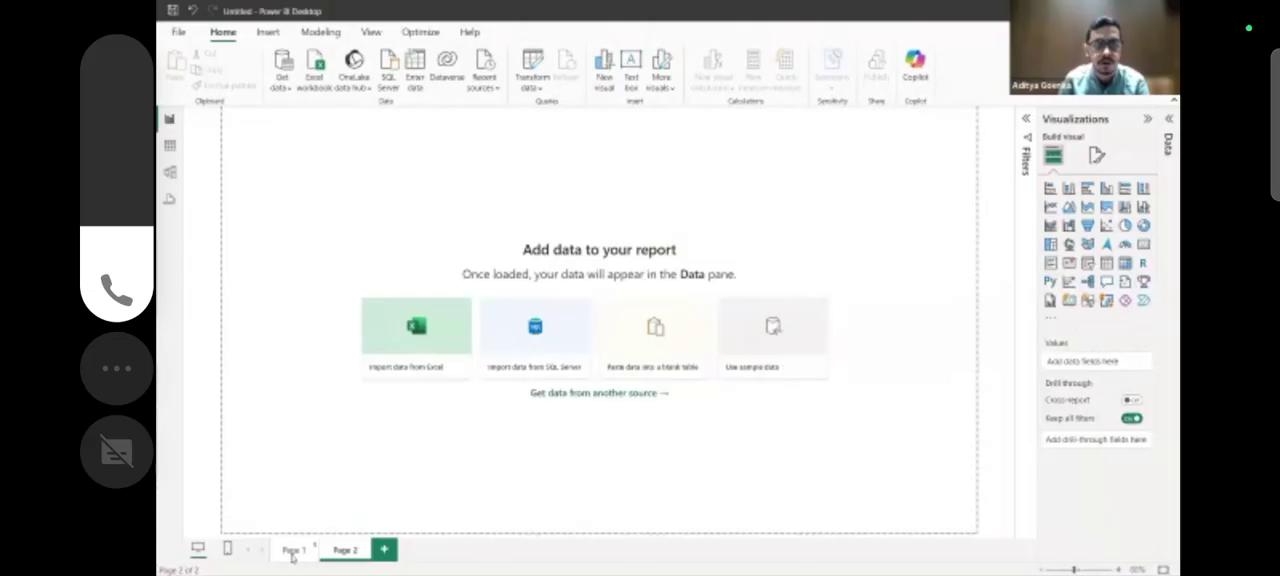
{"action": "left_click", "coordinate": [366, 545]}
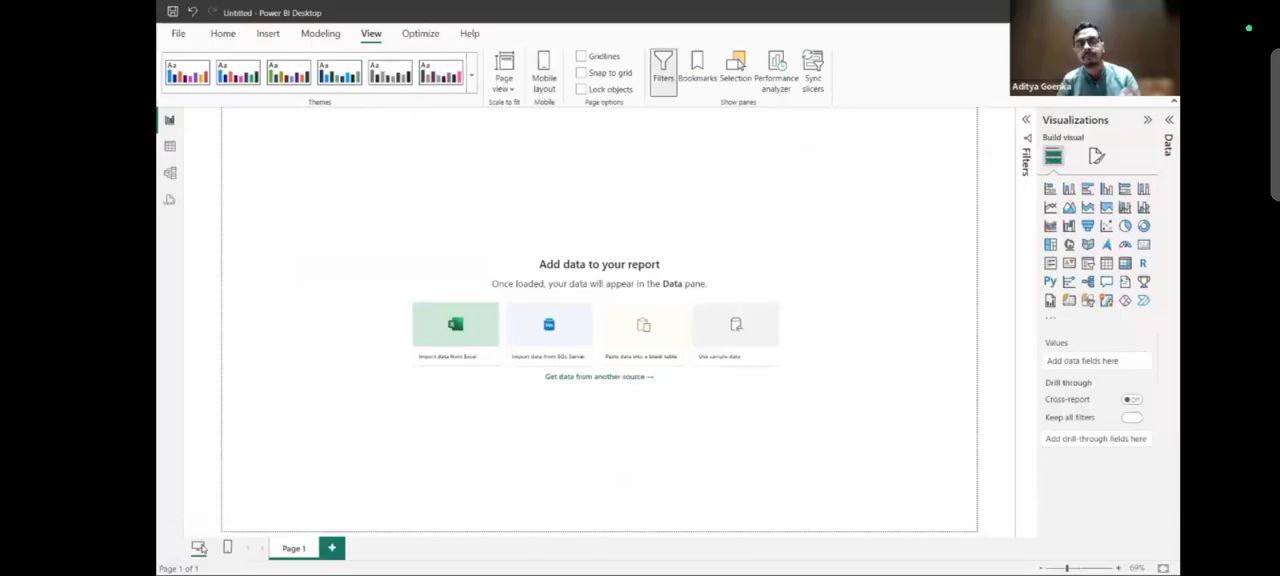
{"action": "left_click_drag", "start_coordinate": [682, 26], "coordinate": [583, 169]}
{"action": "left_click_drag", "start_coordinate": [640, 20], "coordinate": [555, 300]}
{"action": "left_click", "coordinate": [144, 424]}
{"action": "left_click_drag", "start_coordinate": [1248, 369], "coordinate": [1223, 214]}
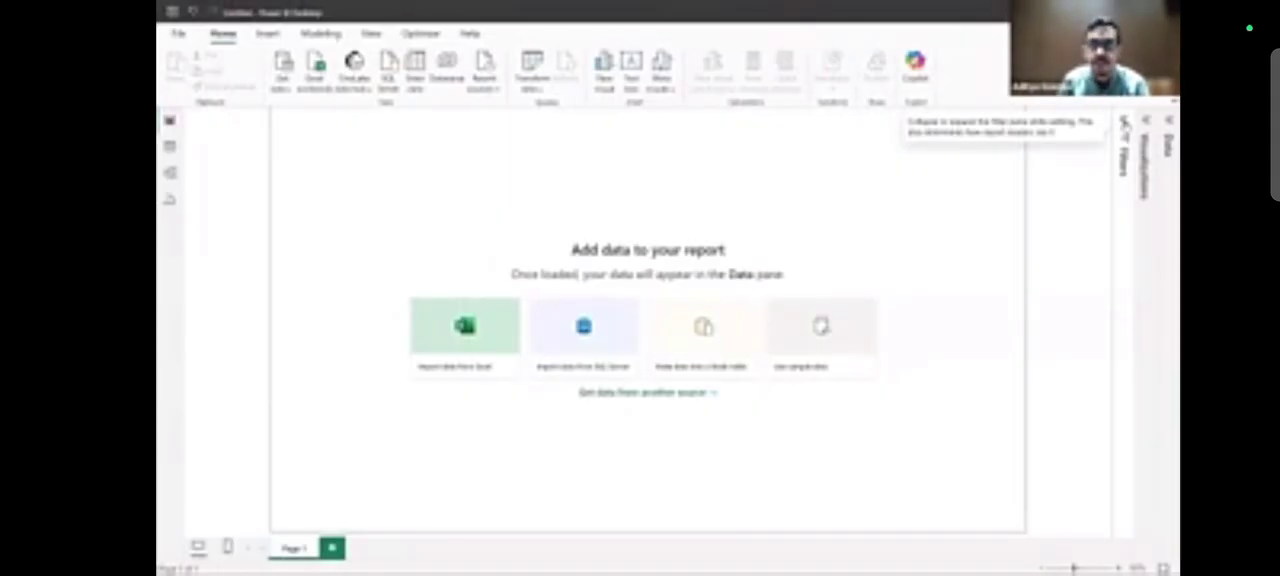
Expand the report's Filters pane to inspect the filters for this page and for all pages.
{"action": "left_click", "coordinate": [1123, 120]}
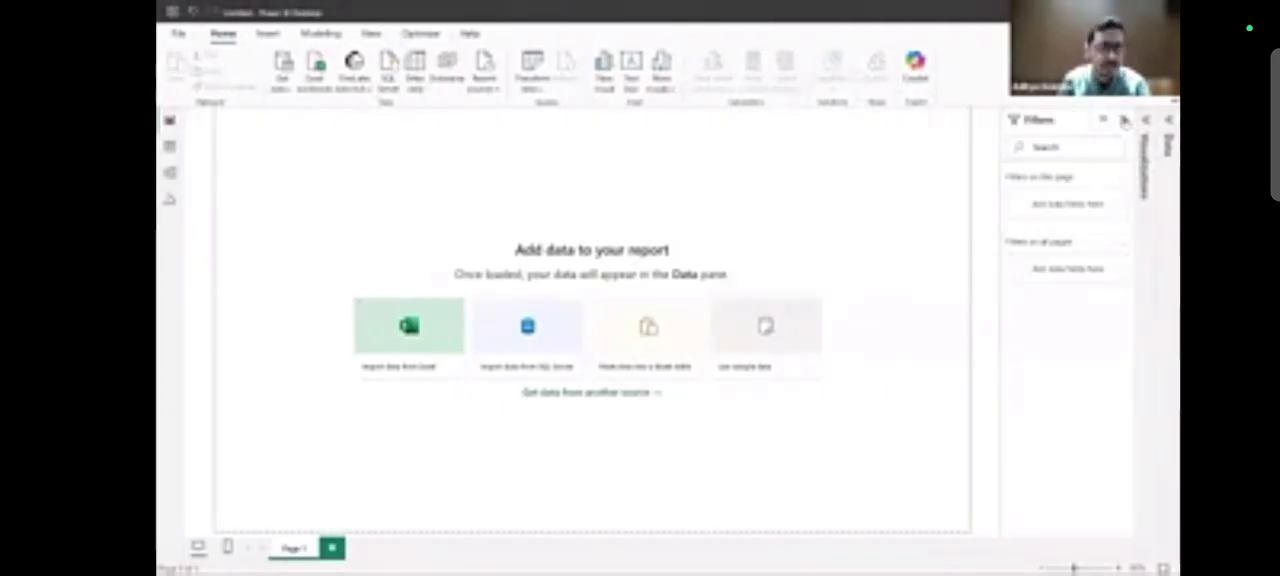
{"action": "left_click", "coordinate": [1096, 274]}
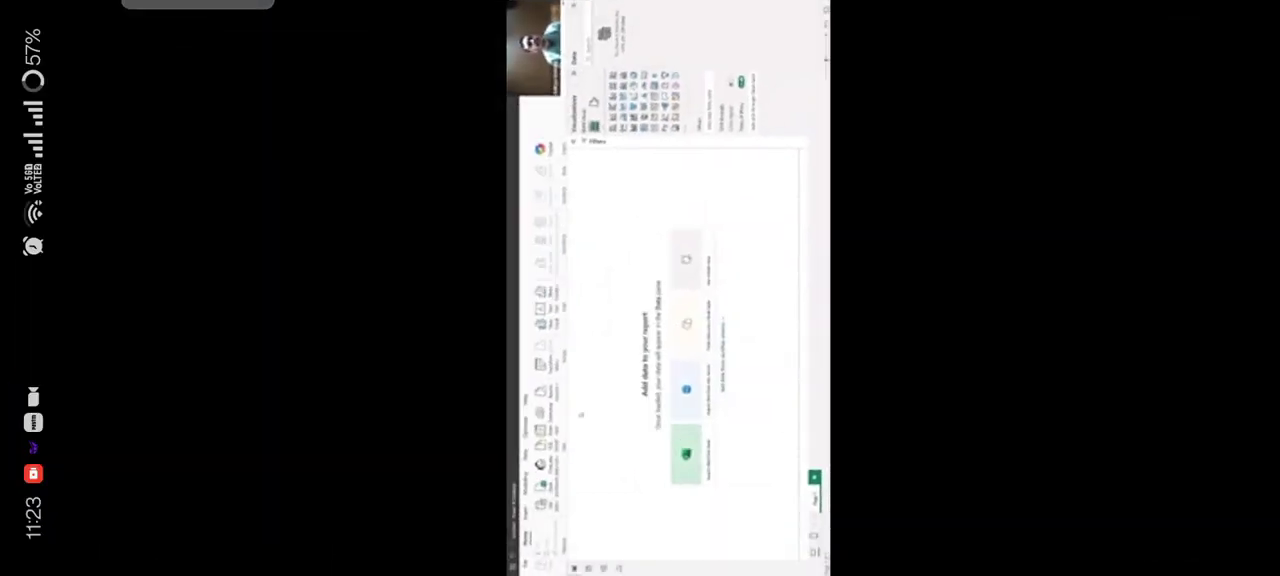
{"action": "left_click_drag", "start_coordinate": [1063, 3], "coordinate": [1063, 257]}
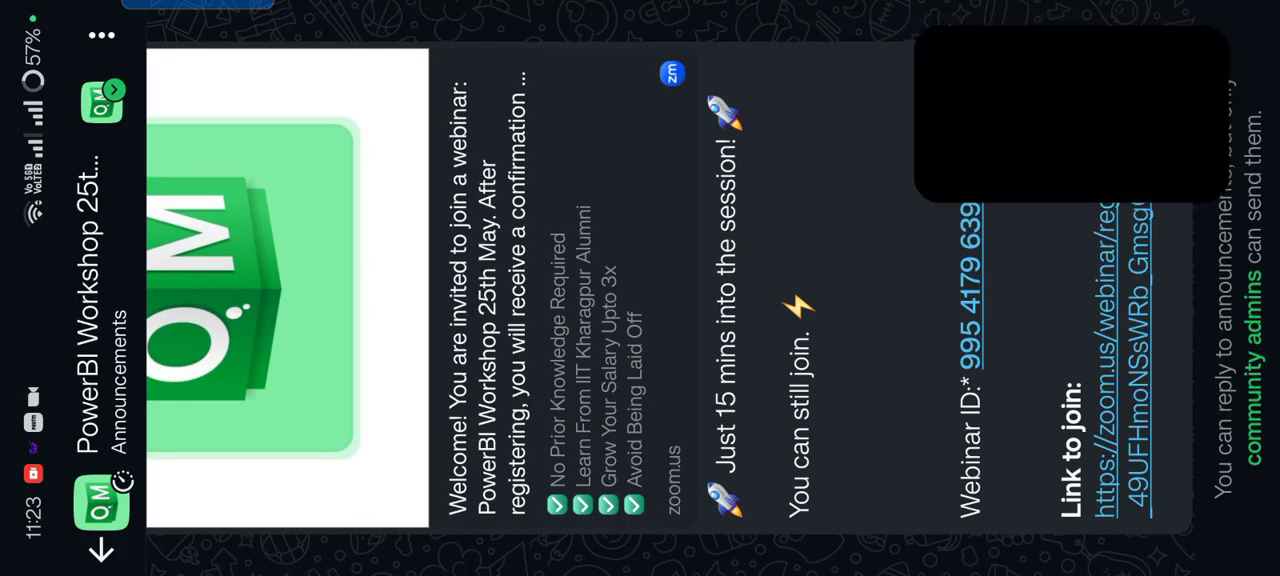
{"action": "left_click", "coordinate": [1121, 361]}
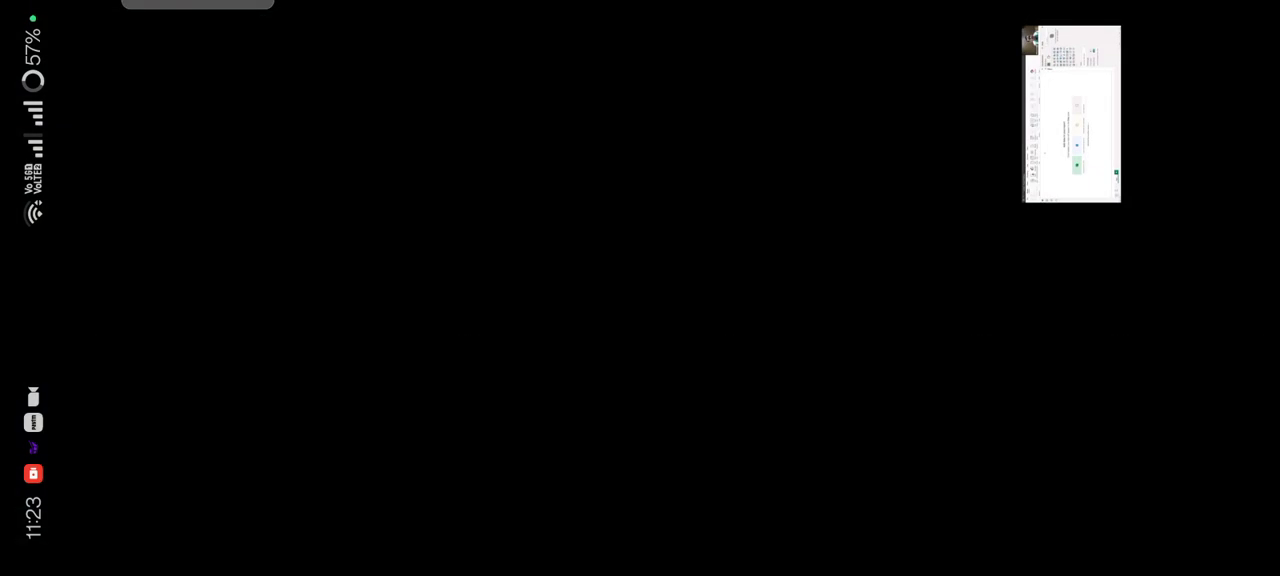
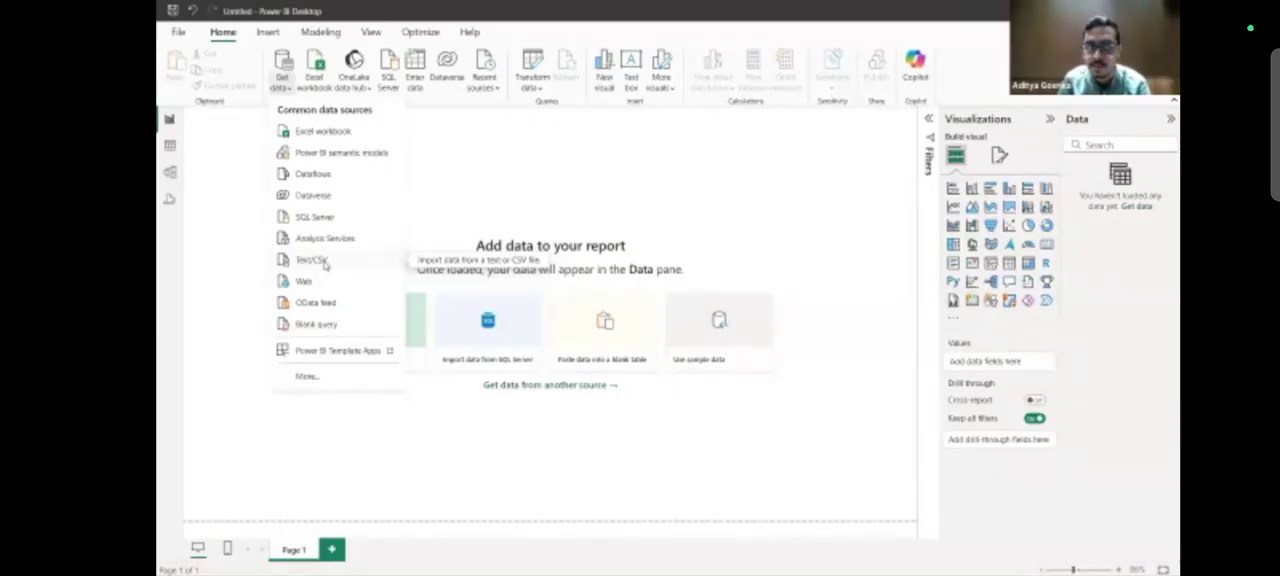
Import the HRData file from Downloads as a Text/CSV source, previewing its rows and columns before loading it into the report.
{"action": "left_click", "coordinate": [325, 261]}
{"action": "left_click", "coordinate": [314, 142]}
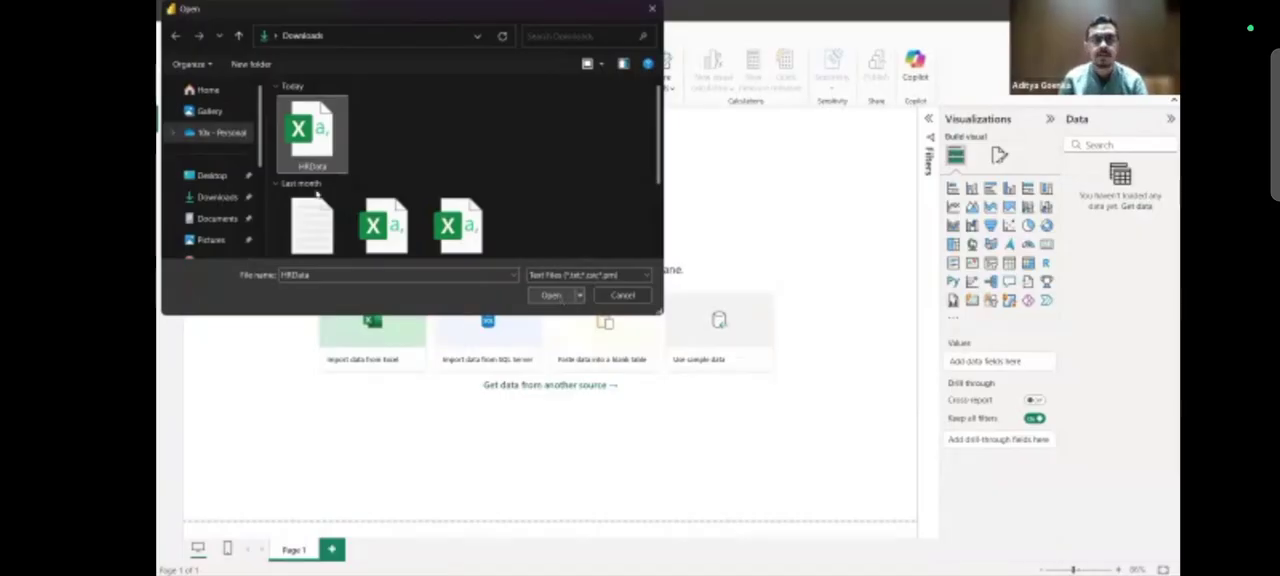
{"action": "left_click", "coordinate": [552, 296]}
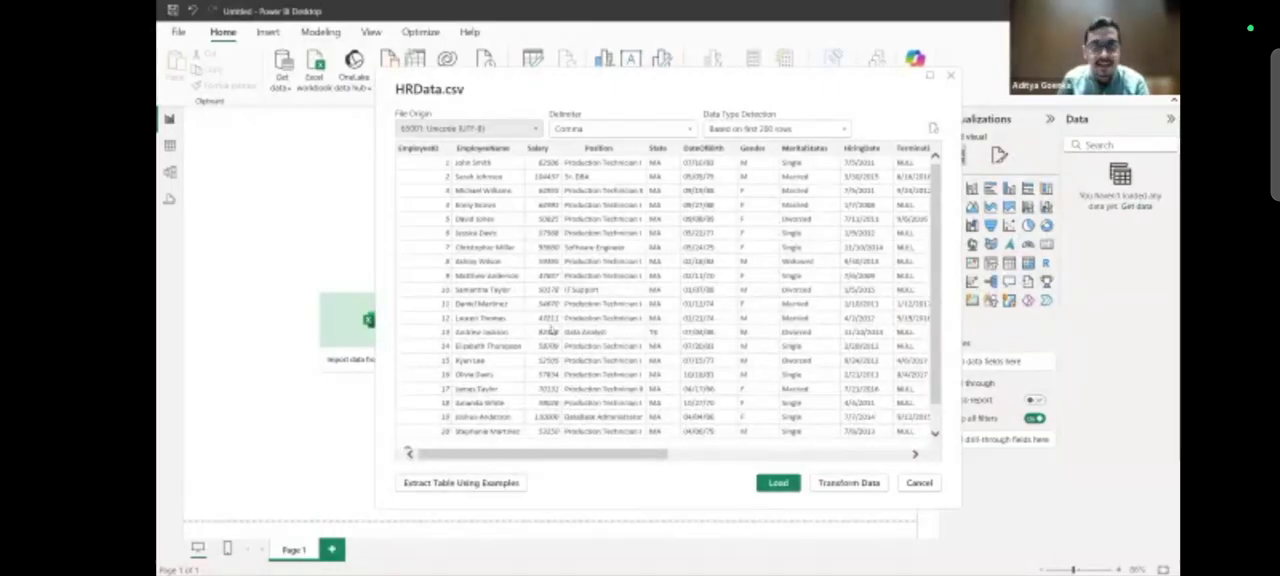
{"action": "scroll", "coordinate": [550, 330], "scroll_direction": "right", "scroll_amount": 10}
{"action": "scroll", "coordinate": [550, 330], "scroll_direction": "left", "scroll_amount": 10}
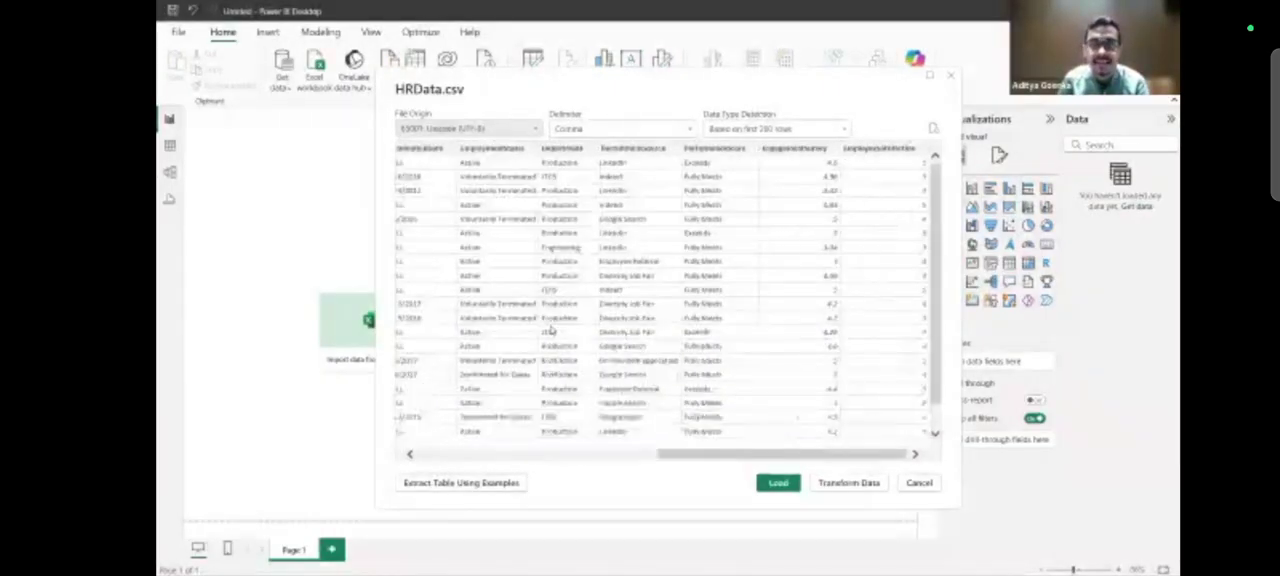
{"action": "scroll", "coordinate": [550, 330], "scroll_direction": "down", "scroll_amount": 2}
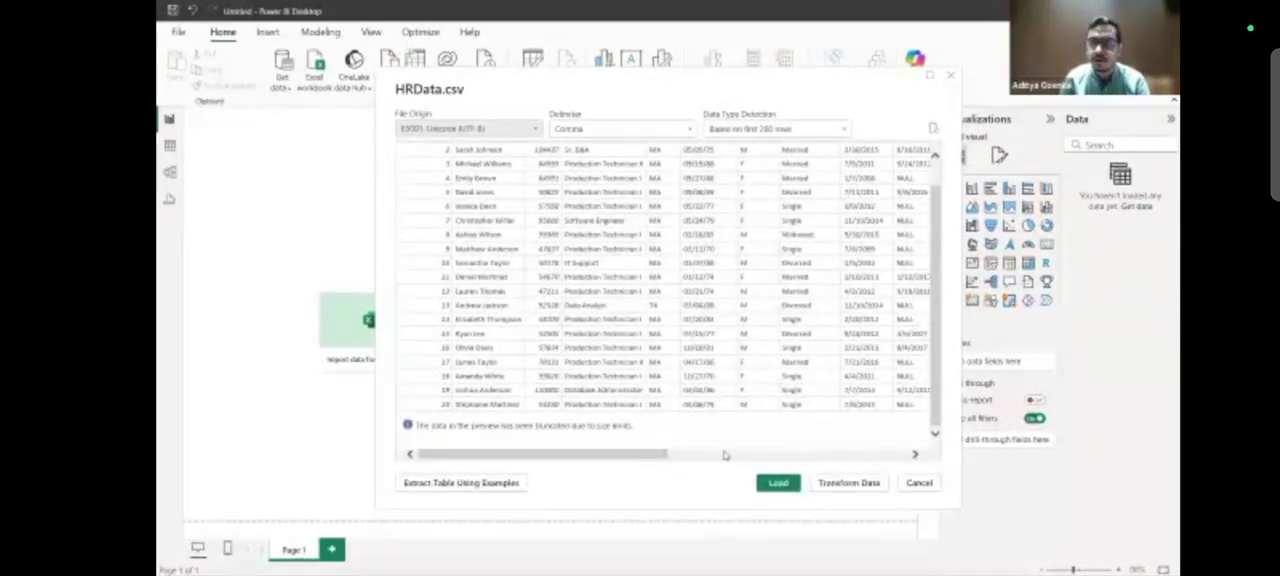
{"action": "left_click", "coordinate": [779, 484]}
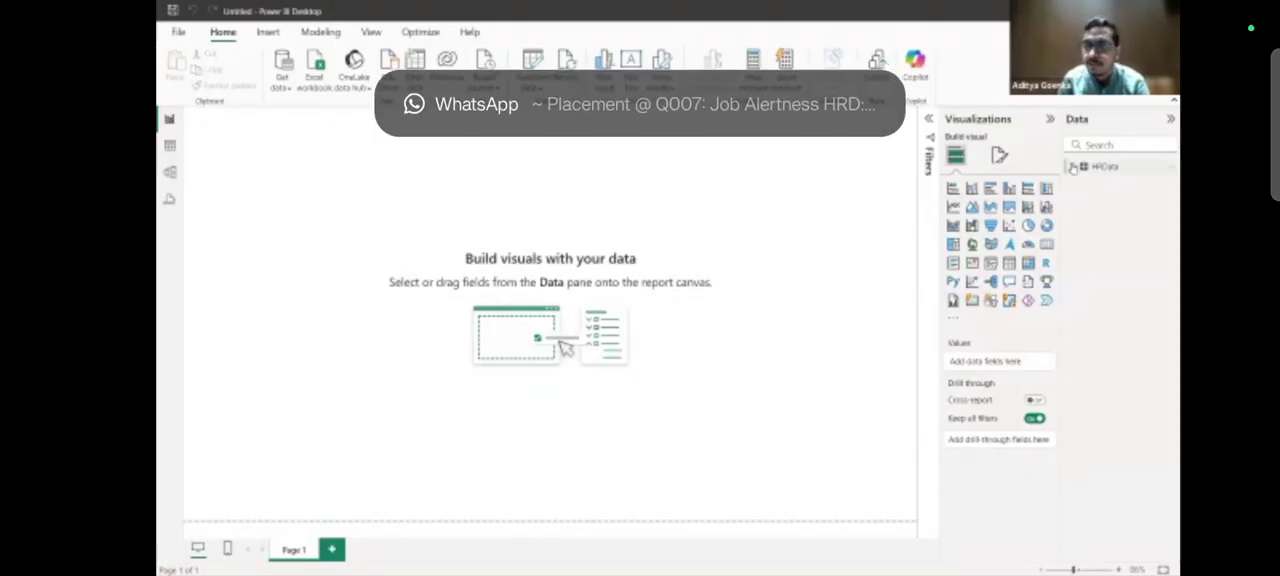
Expand the HRData table's fields and compare them with the columns of the HRData workbook in Excel, returning to Power BI Desktop.
{"action": "left_click", "coordinate": [1075, 167]}
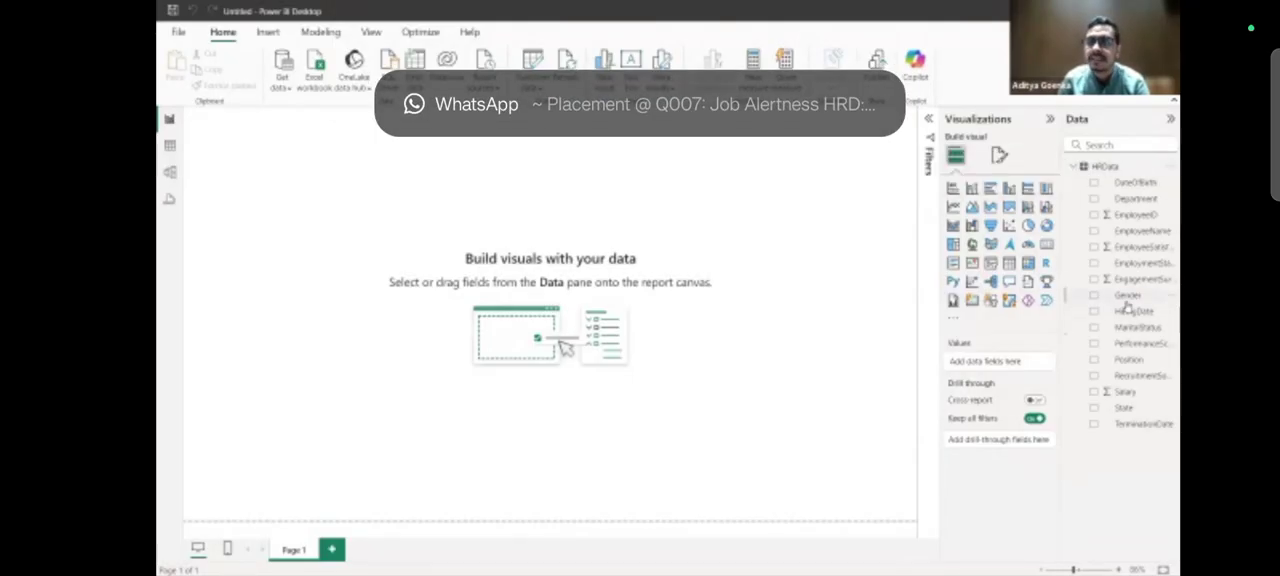
{"action": "key", "text": "alt+Tab"}
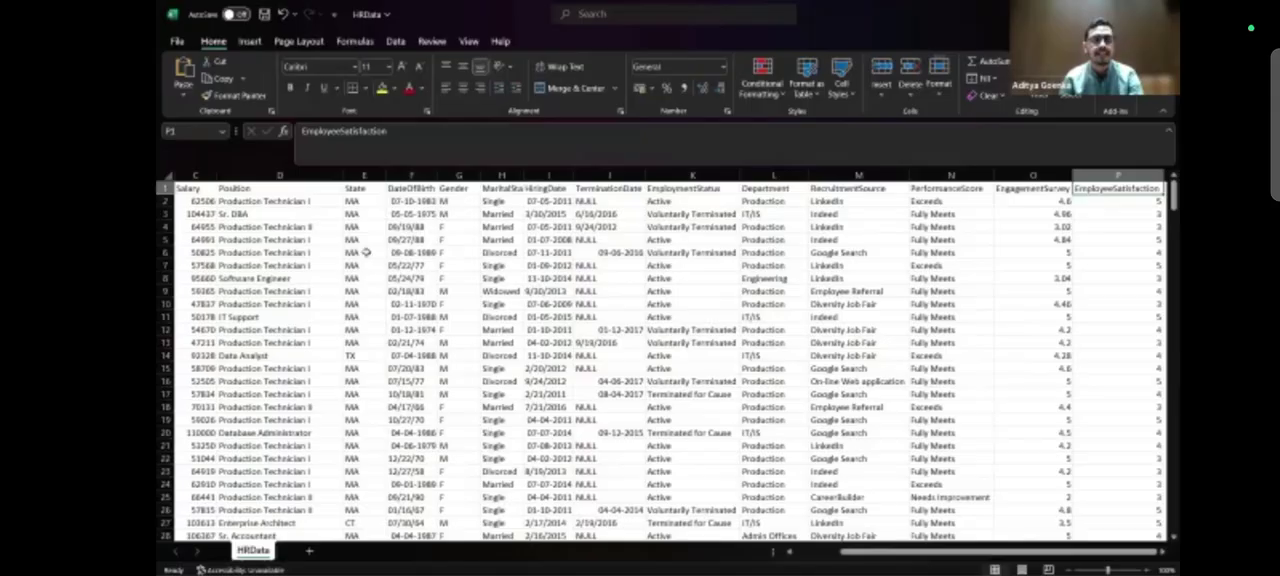
{"action": "left_click", "coordinate": [366, 252]}
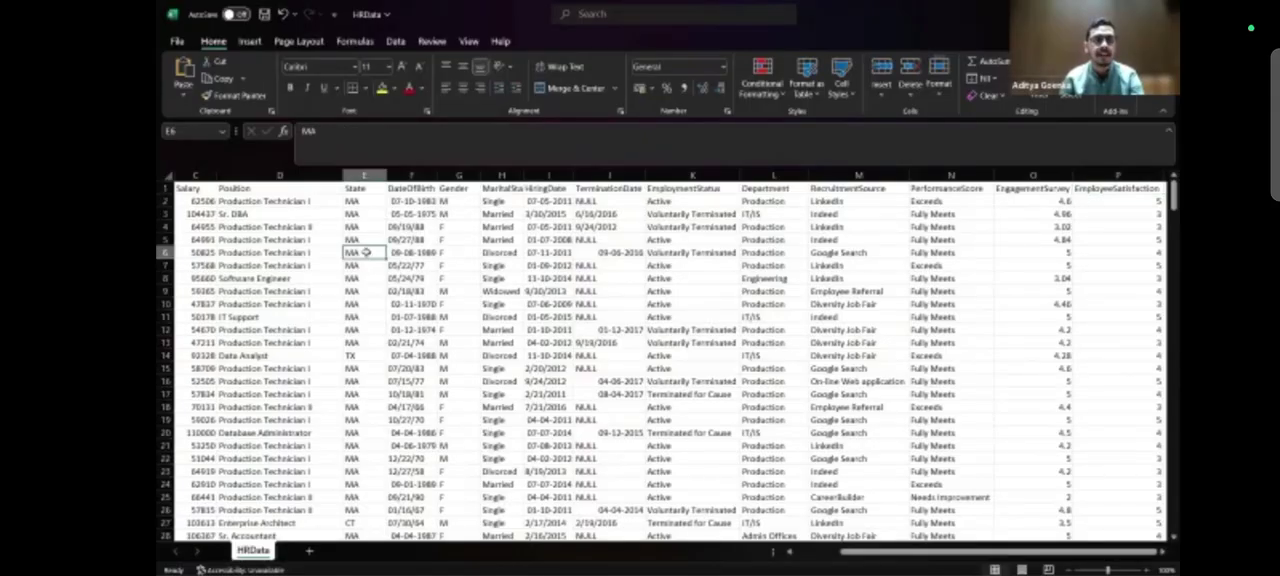
{"action": "scroll", "coordinate": [366, 252], "scroll_direction": "left", "scroll_amount": 3}
{"action": "scroll", "coordinate": [366, 252], "scroll_direction": "right", "scroll_amount": 3}
{"action": "scroll", "coordinate": [366, 252], "scroll_direction": "right", "scroll_amount": 5}
{"action": "scroll", "coordinate": [366, 252], "scroll_direction": "left", "scroll_amount": 6}
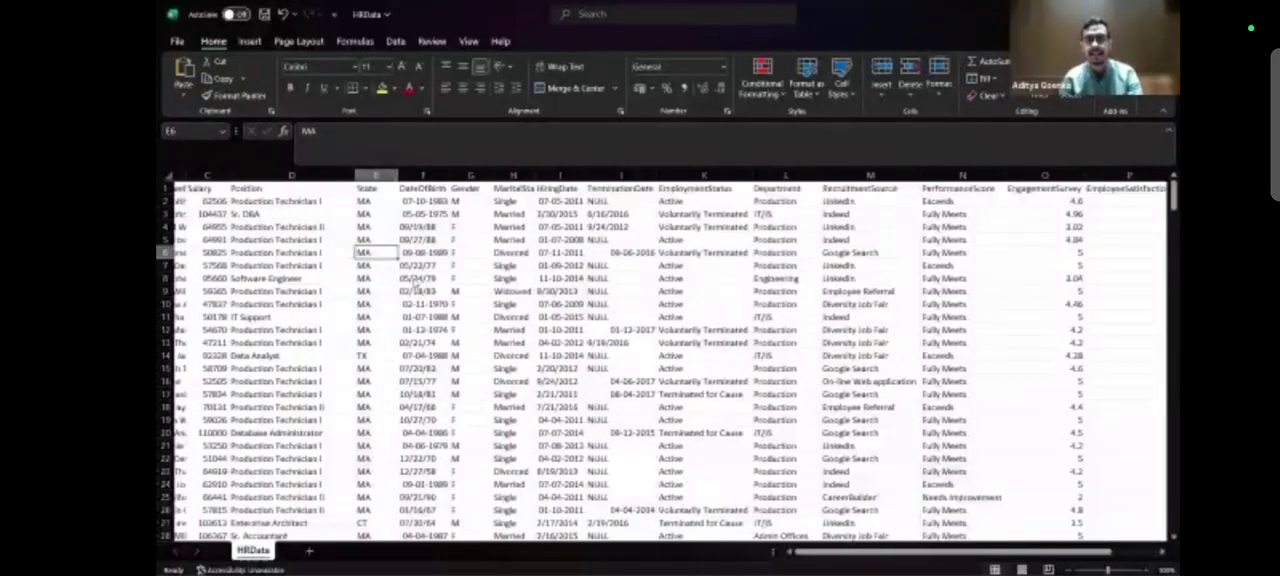
{"action": "scroll", "coordinate": [366, 252], "scroll_direction": "left", "scroll_amount": 3}
{"action": "key", "text": "alt+Tab"}
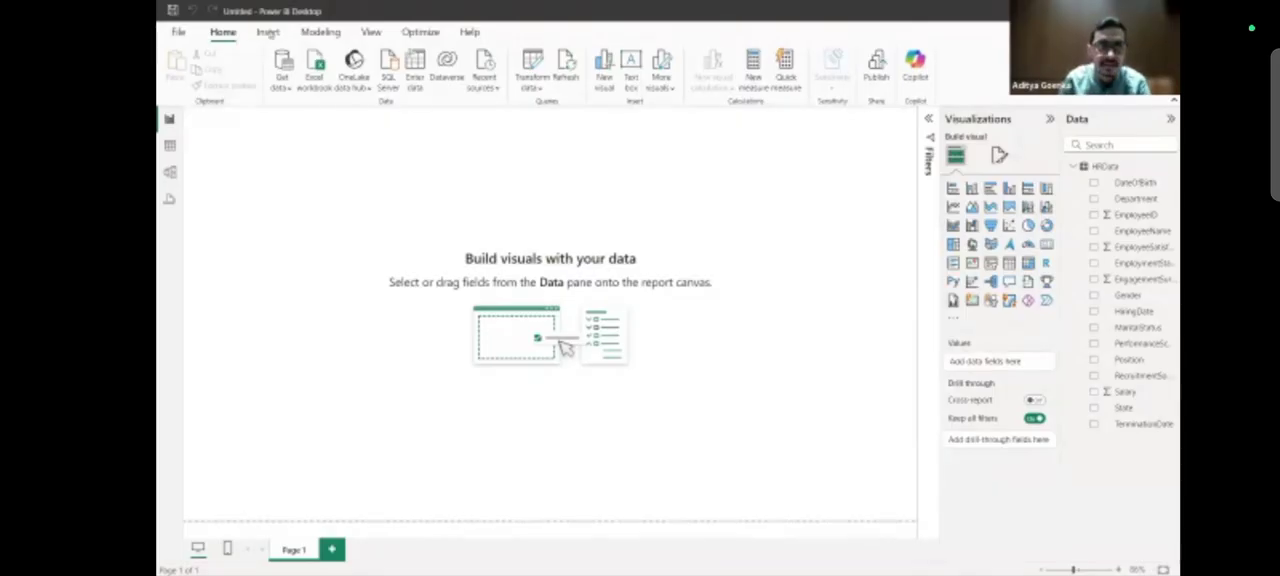
Try out the dark gray Innovate theme, the purple gradient theme and the dark blue Tidal theme on the report.
{"action": "left_click", "coordinate": [371, 33]}
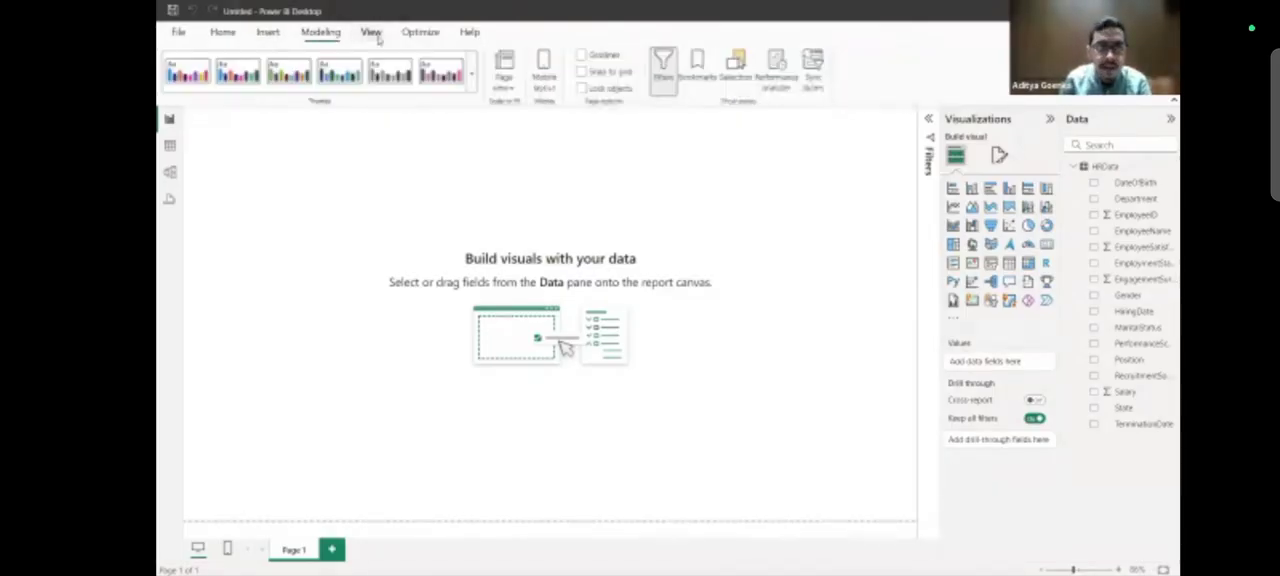
{"action": "left_click", "coordinate": [473, 74]}
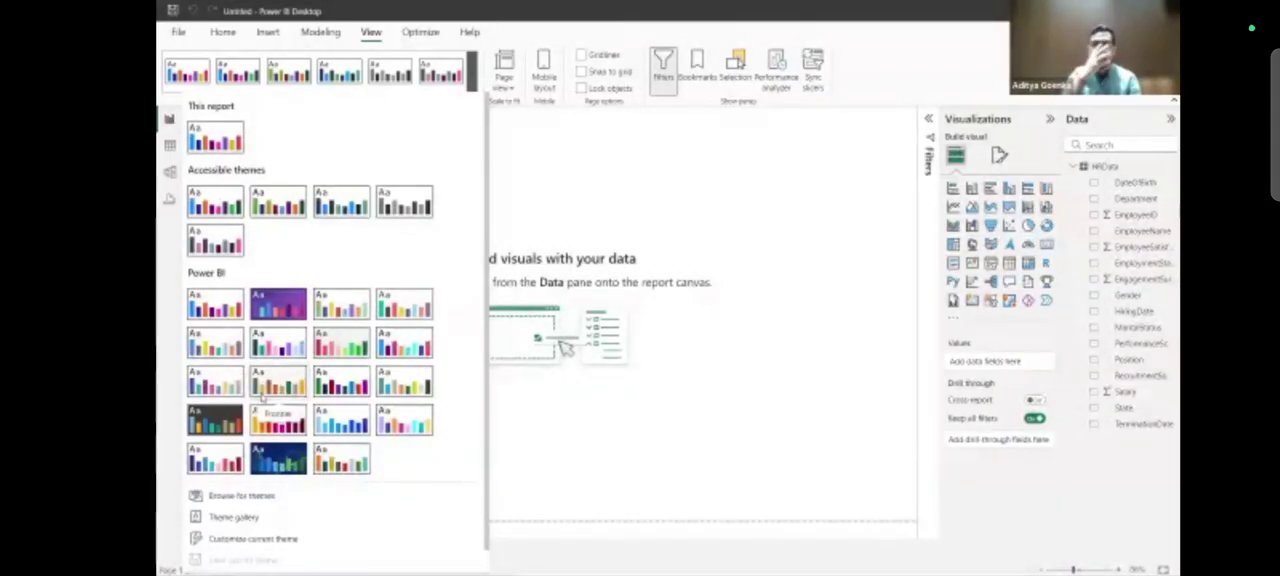
{"action": "left_click", "coordinate": [215, 456]}
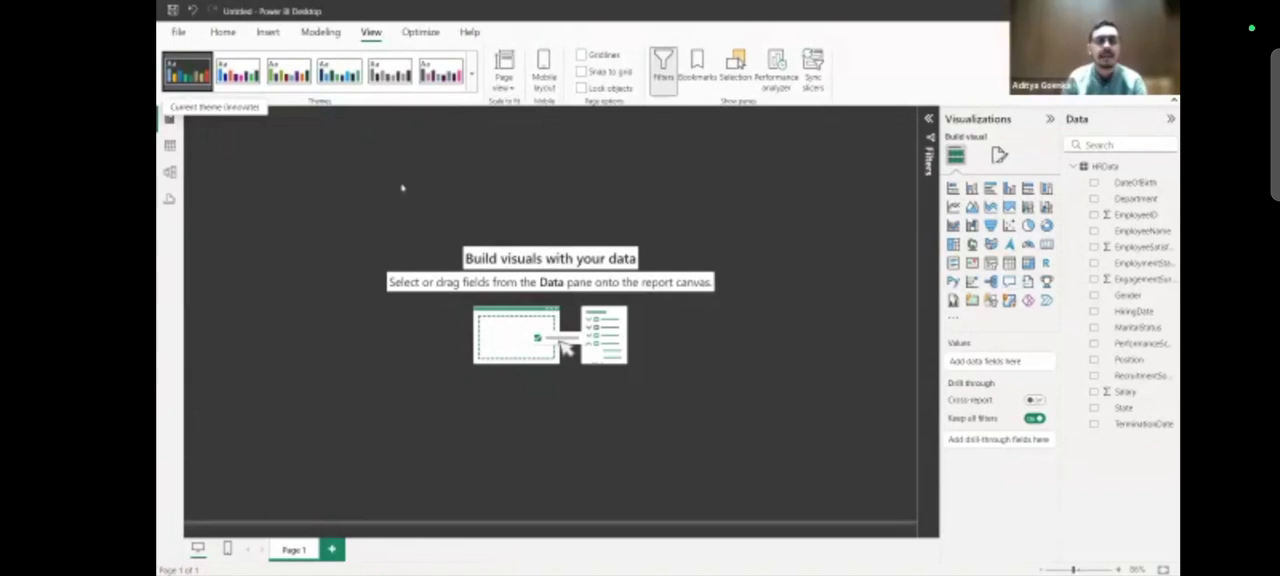
{"action": "left_click", "coordinate": [471, 89]}
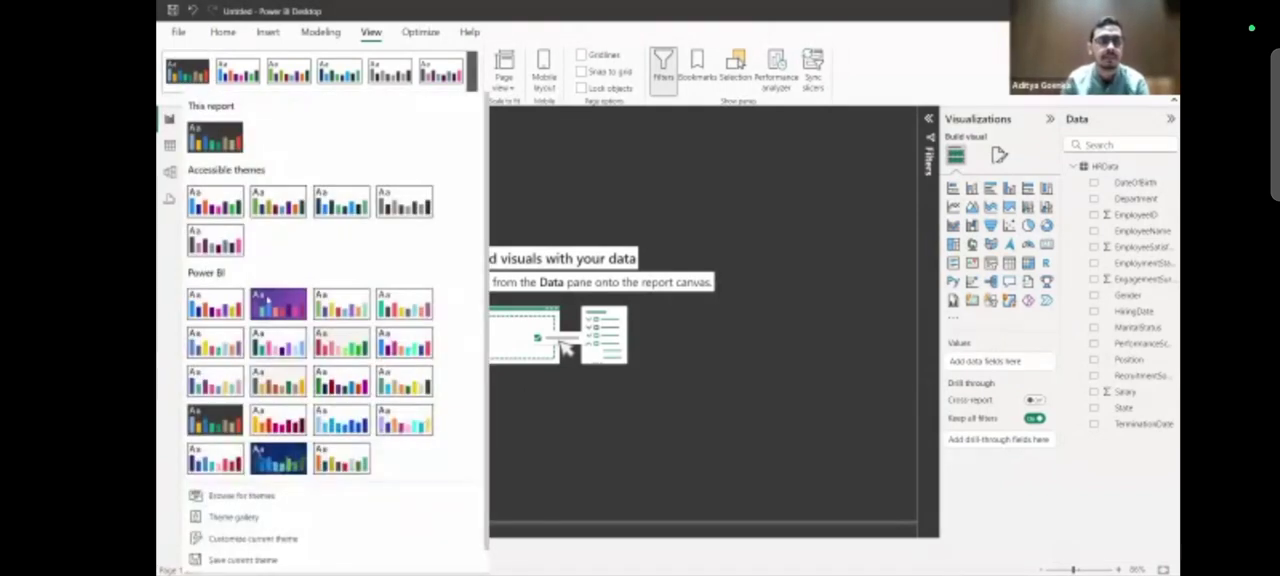
{"action": "left_click", "coordinate": [268, 297]}
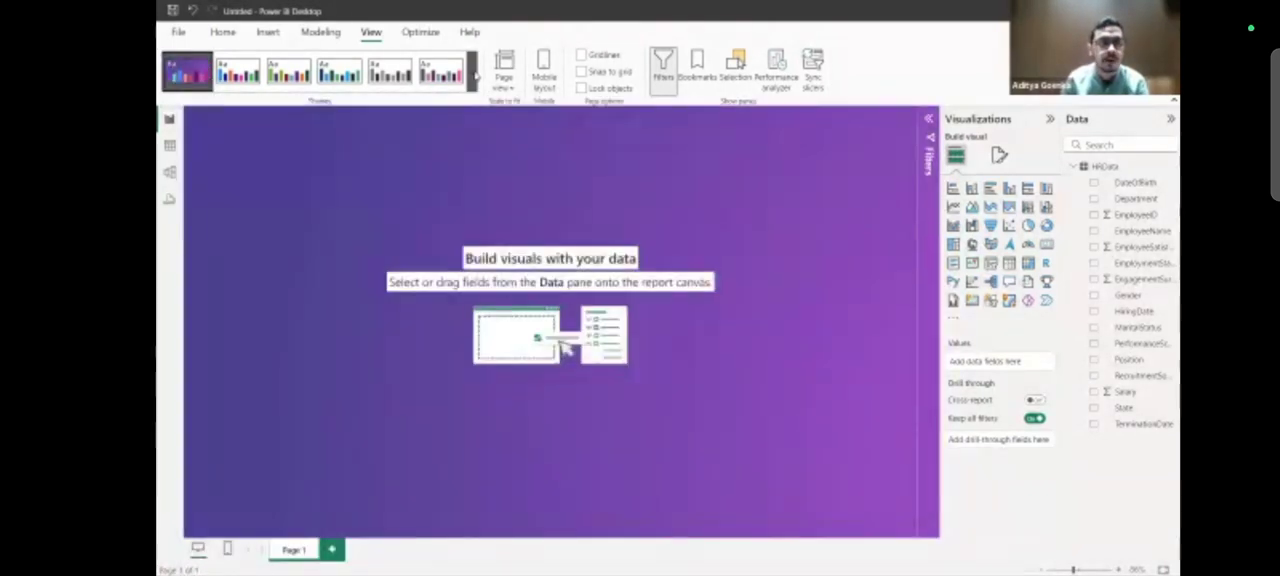
{"action": "left_click", "coordinate": [471, 89]}
{"action": "scroll", "coordinate": [340, 410], "scroll_direction": "down", "scroll_amount": 1}
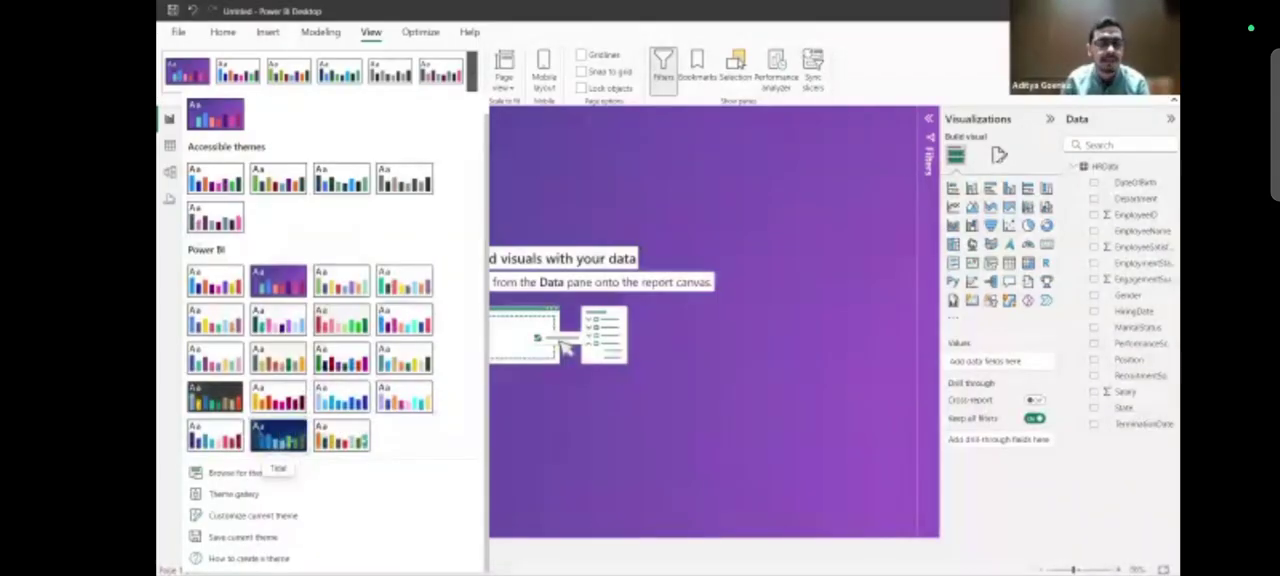
{"action": "left_click", "coordinate": [274, 434]}
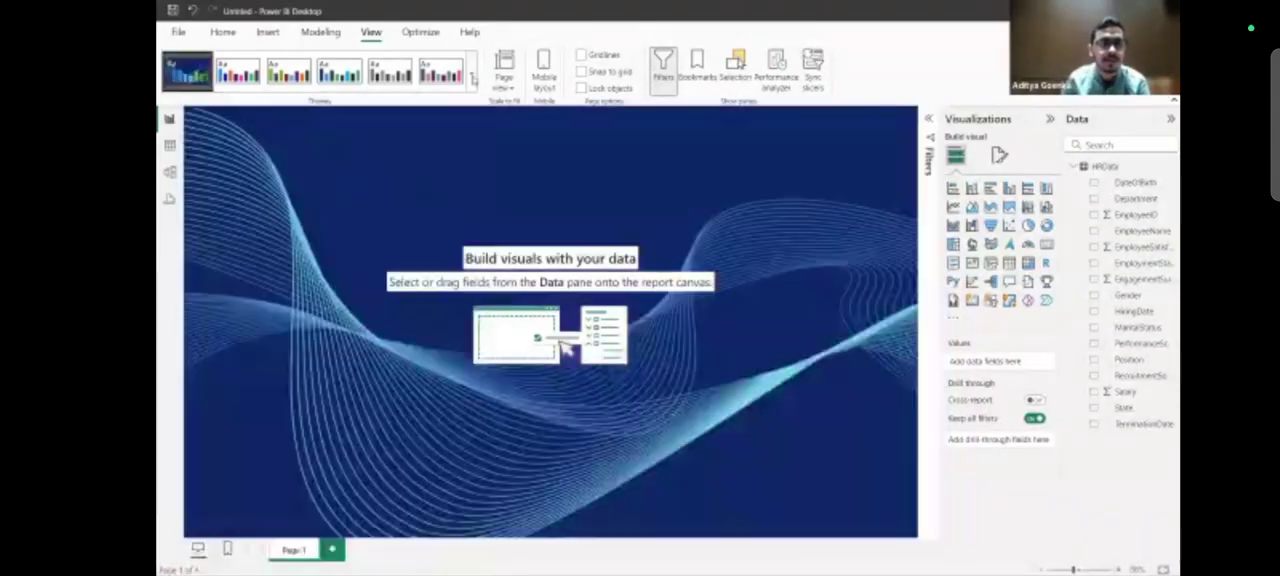
Apply the dark gray Innovate theme to the report.
{"action": "left_click", "coordinate": [472, 78]}
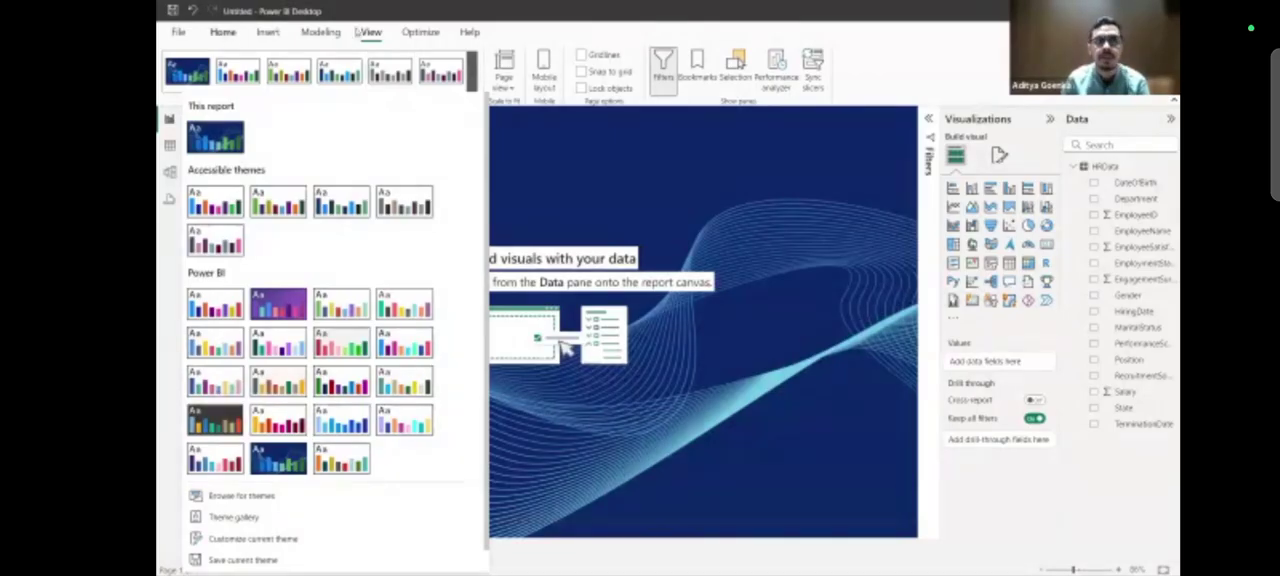
{"action": "left_click", "coordinate": [371, 33]}
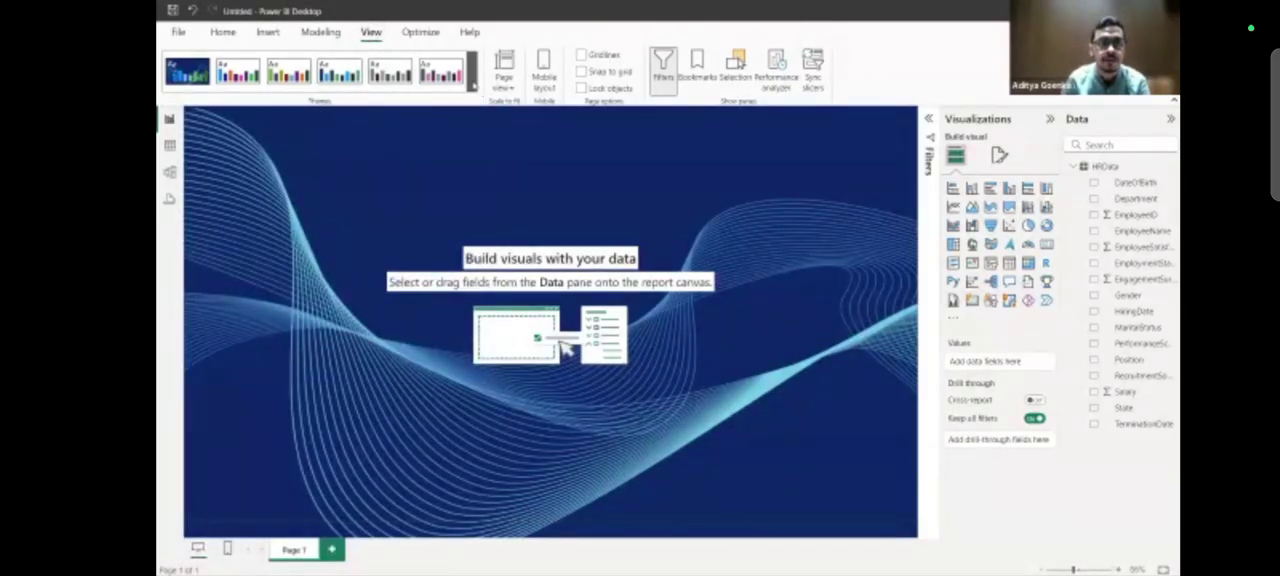
{"action": "left_click", "coordinate": [472, 78]}
{"action": "left_click", "coordinate": [214, 428]}
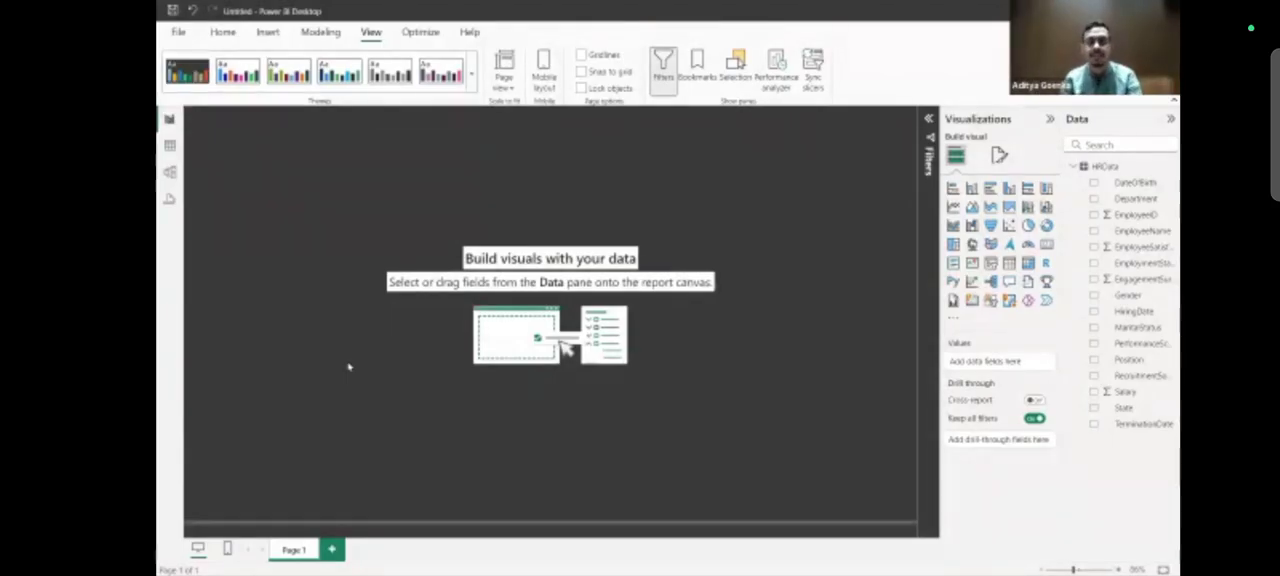
Switch to the finished HR Summary Report to check its look, and return to Power BI Desktop.
{"action": "key", "text": "alt+Tab"}
{"action": "key", "text": "Tab"}
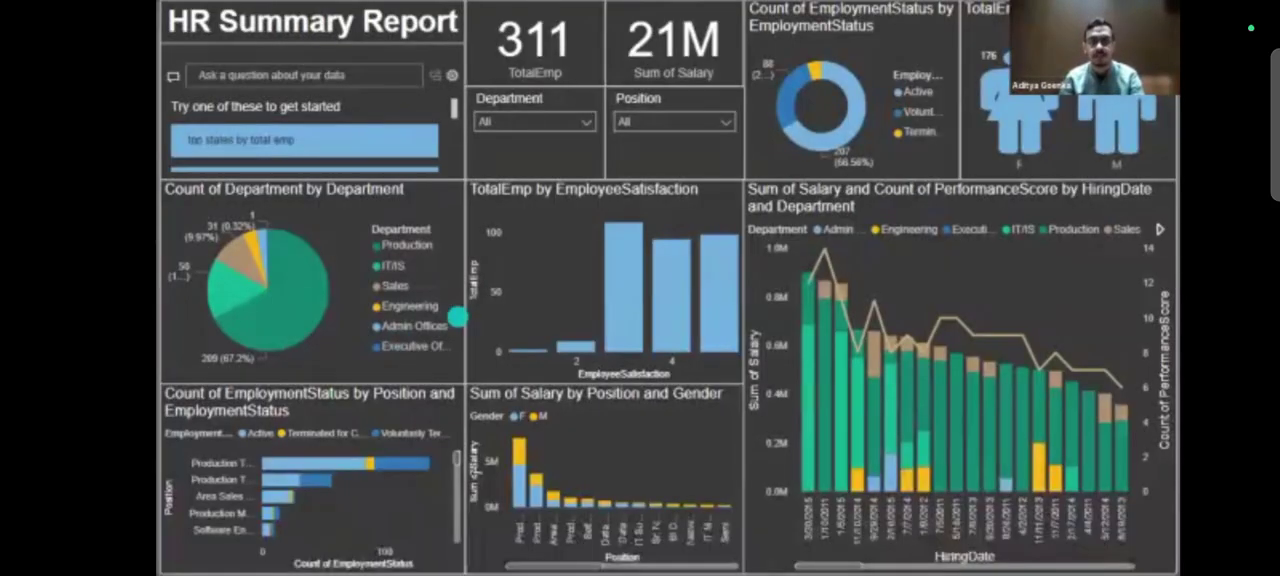
{"action": "key", "text": "alt+Tab"}
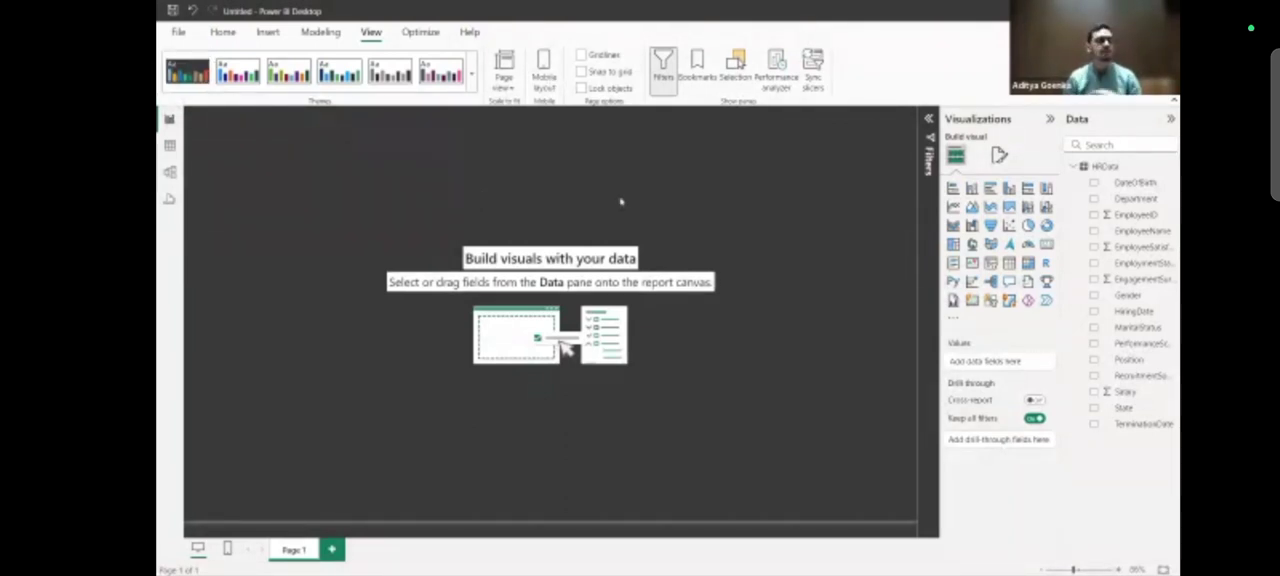
Customize the current theme so that visuals have a border in white (#FFFFFF), and apply the change.
{"action": "left_click", "coordinate": [472, 86]}
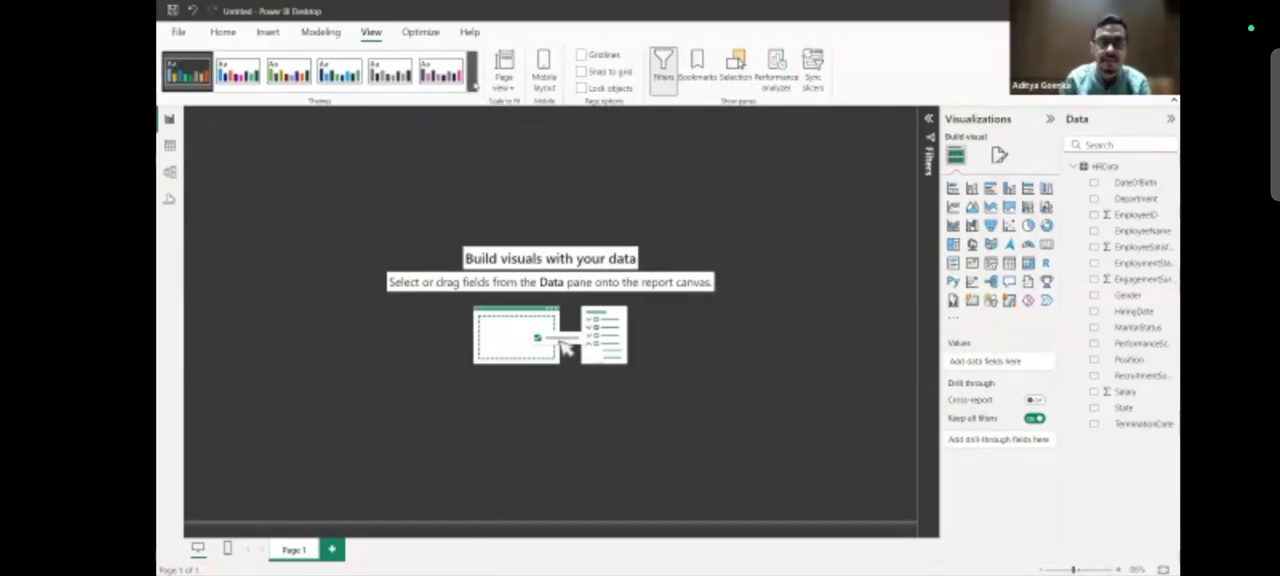
{"action": "scroll", "coordinate": [388, 468], "scroll_direction": "down", "scroll_amount": 1}
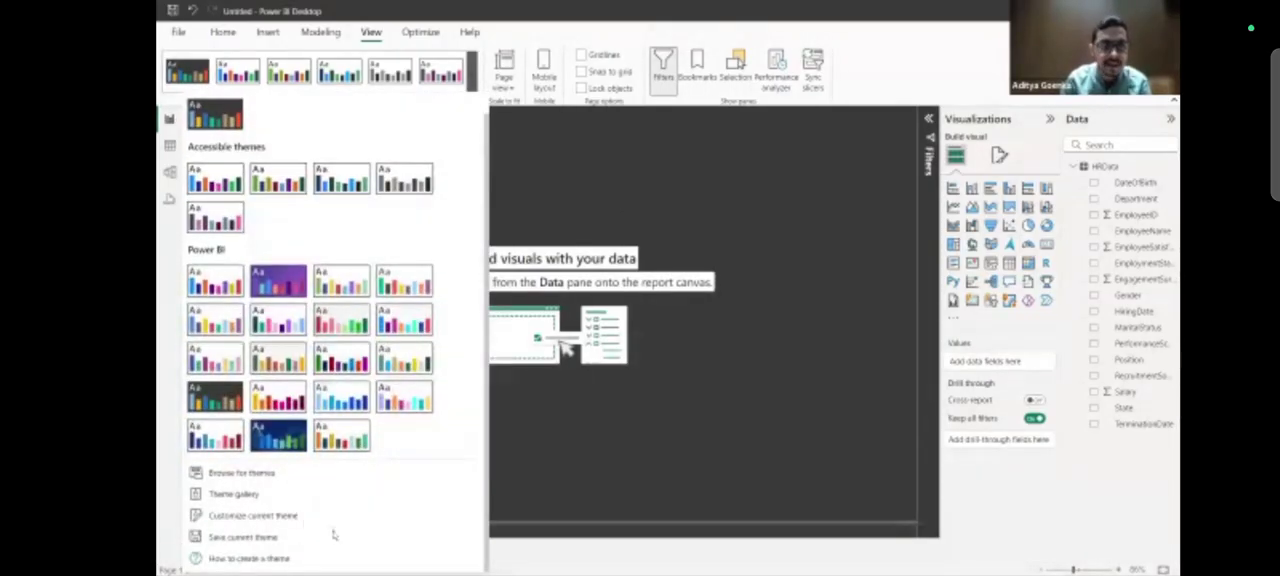
{"action": "left_click", "coordinate": [275, 516]}
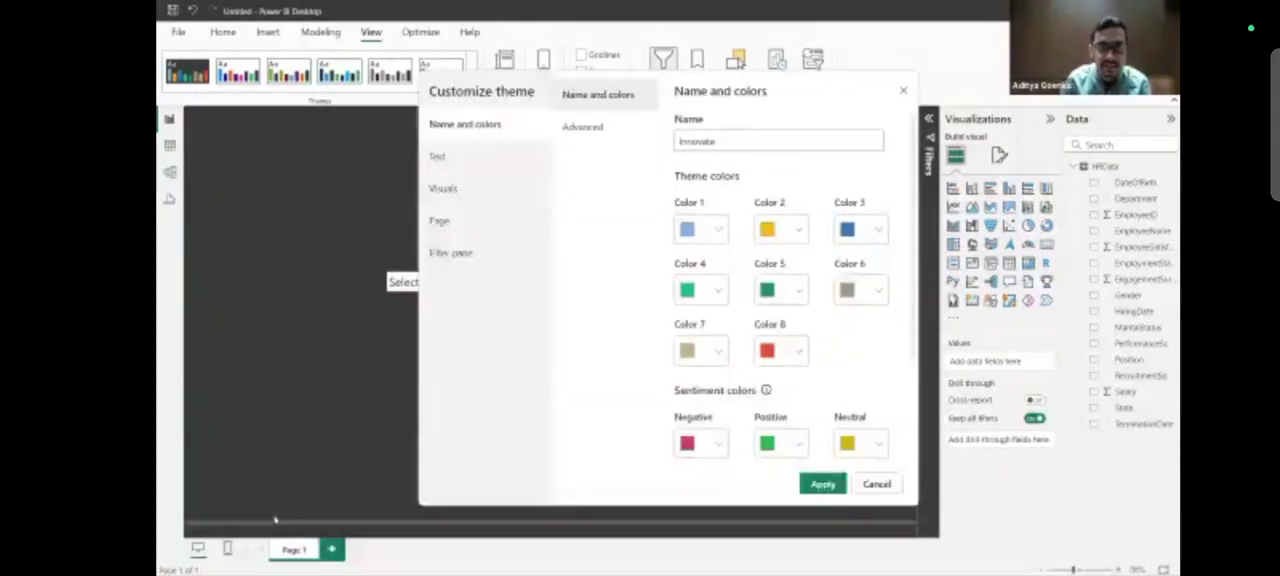
{"action": "left_click", "coordinate": [477, 198]}
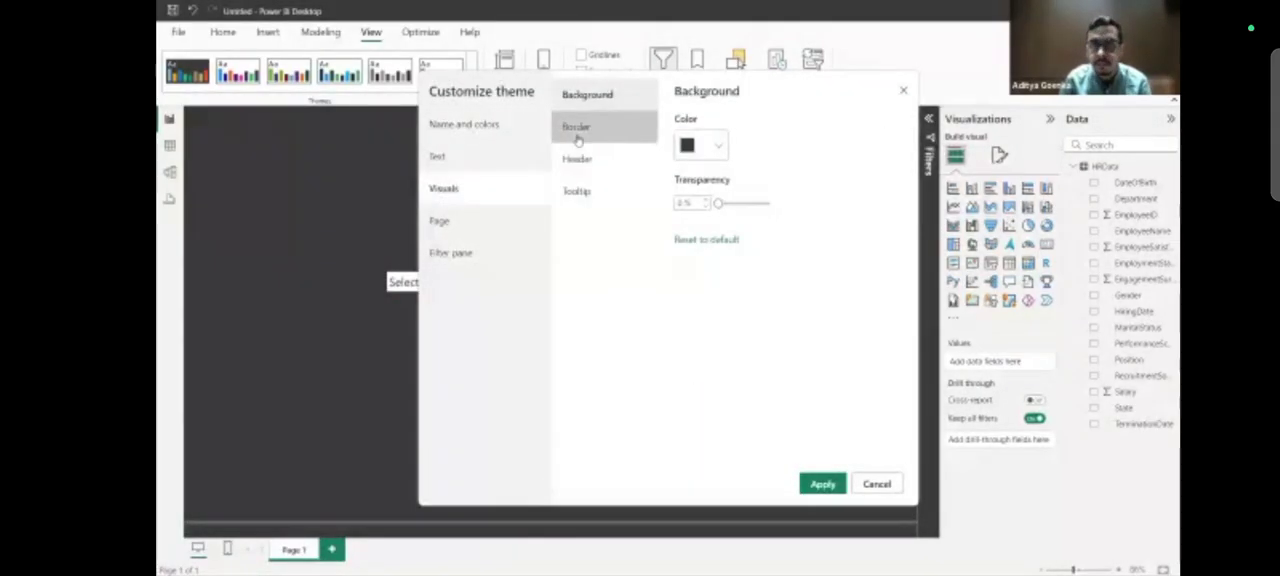
{"action": "left_click", "coordinate": [592, 137]}
{"action": "left_click", "coordinate": [684, 136]}
{"action": "left_click", "coordinate": [716, 199]}
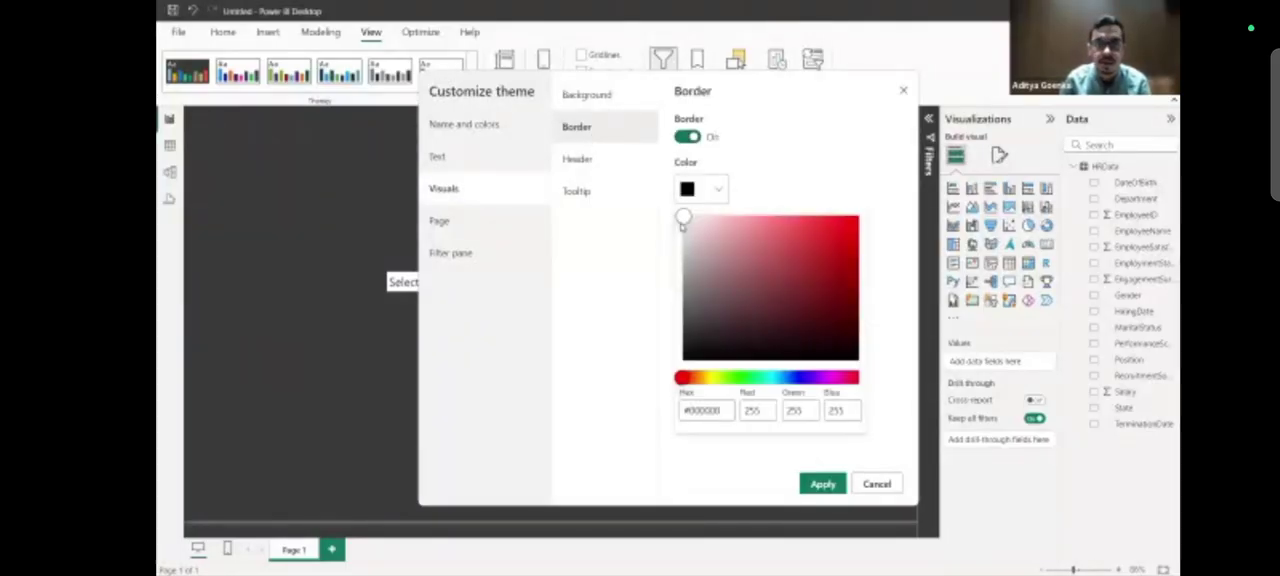
{"action": "left_click", "coordinate": [683, 218]}
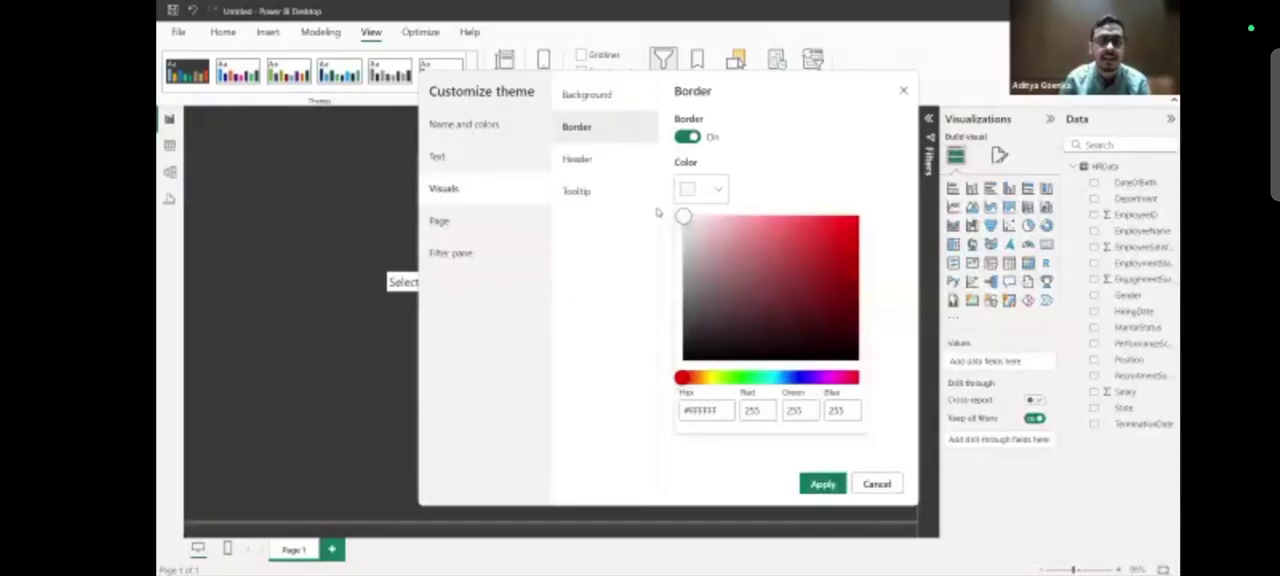
{"action": "left_click", "coordinate": [753, 458]}
{"action": "left_click", "coordinate": [821, 484]}
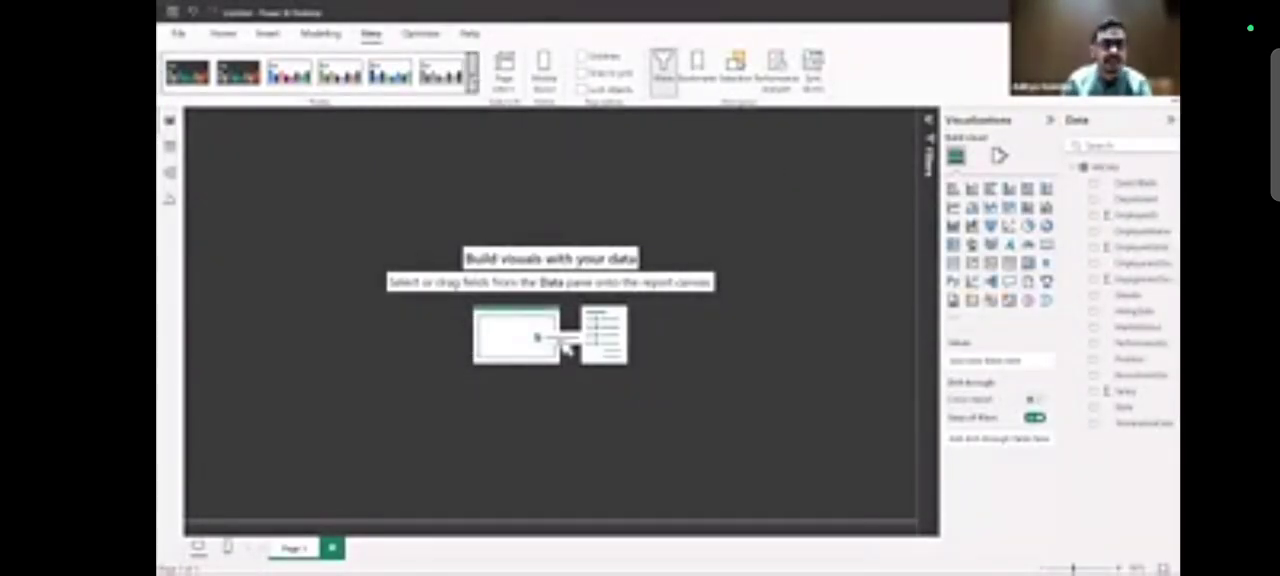
Browse the available report themes and reselect the dark Innovate theme.
{"action": "left_click", "coordinate": [473, 74]}
{"action": "scroll", "coordinate": [290, 322], "scroll_direction": "down", "scroll_amount": 2}
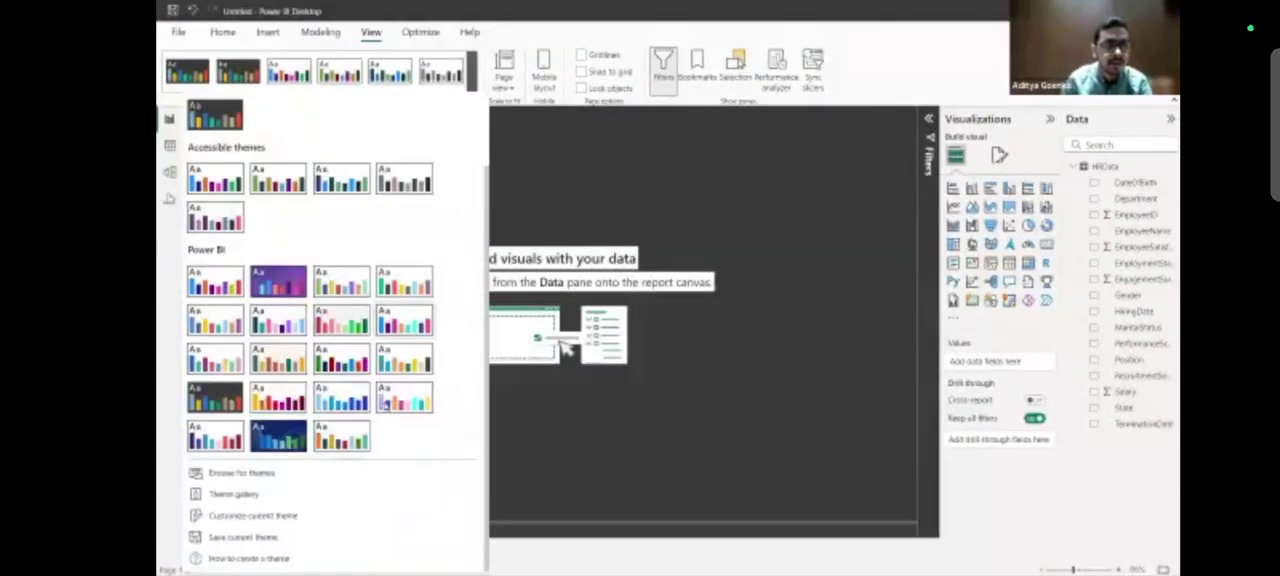
{"action": "left_click", "coordinate": [477, 80]}
{"action": "left_click", "coordinate": [474, 76]}
{"action": "left_click", "coordinate": [212, 488]}
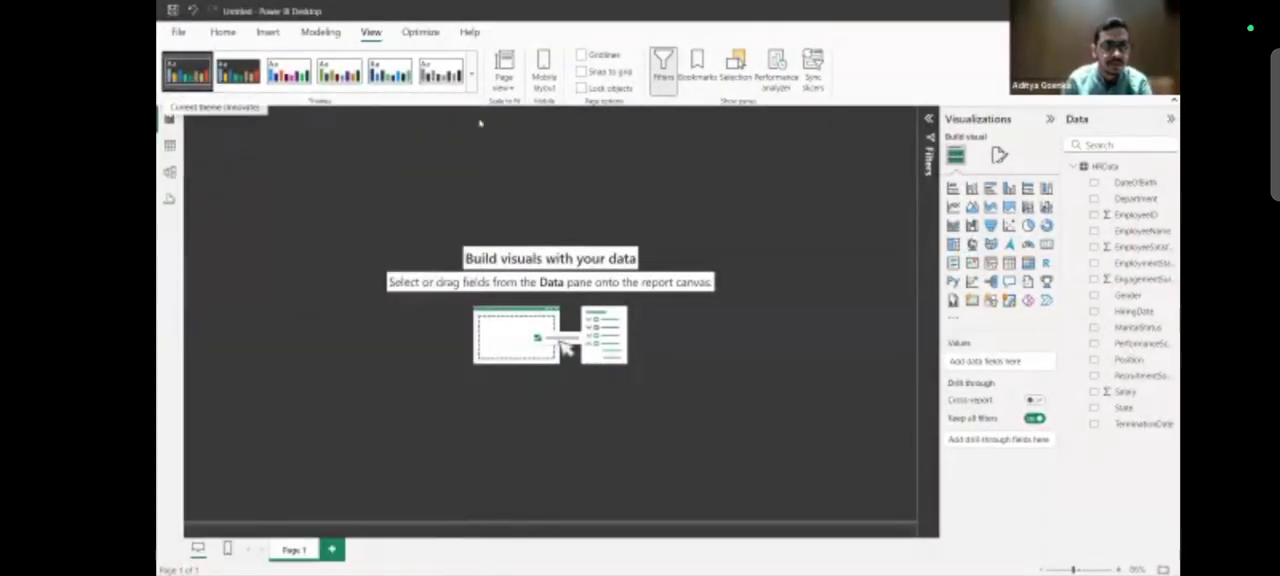
Customize the current theme so that visual borders are on in white (#FFFFFF), and apply the change.
{"action": "left_click", "coordinate": [474, 79]}
{"action": "scroll", "coordinate": [245, 480], "scroll_direction": "down", "scroll_amount": 2}
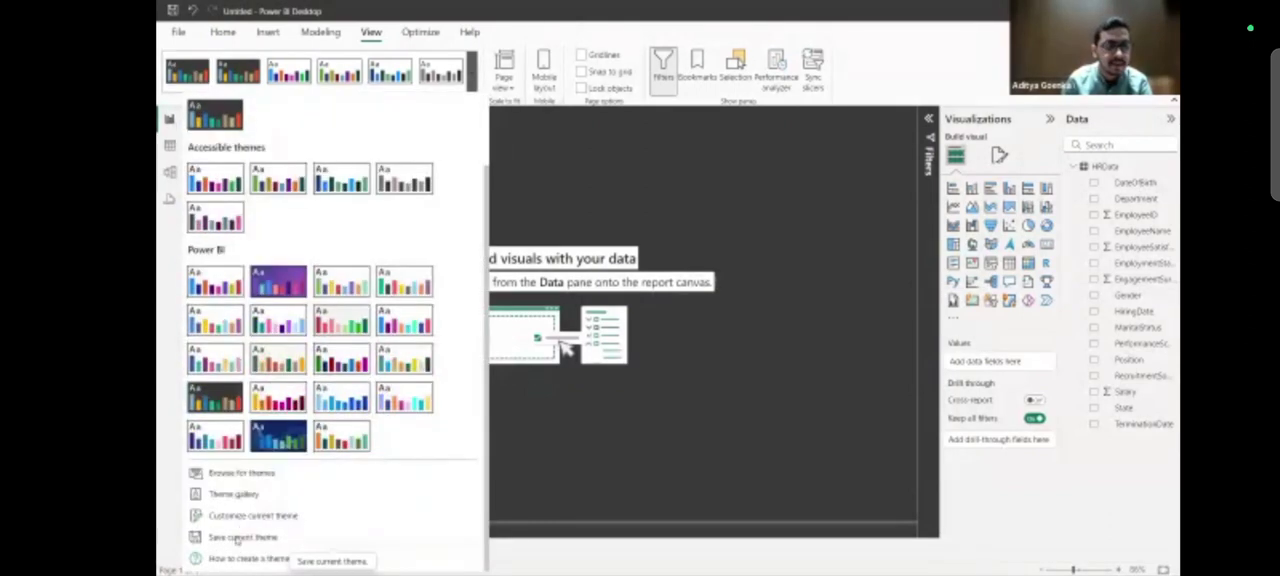
{"action": "left_click", "coordinate": [245, 516]}
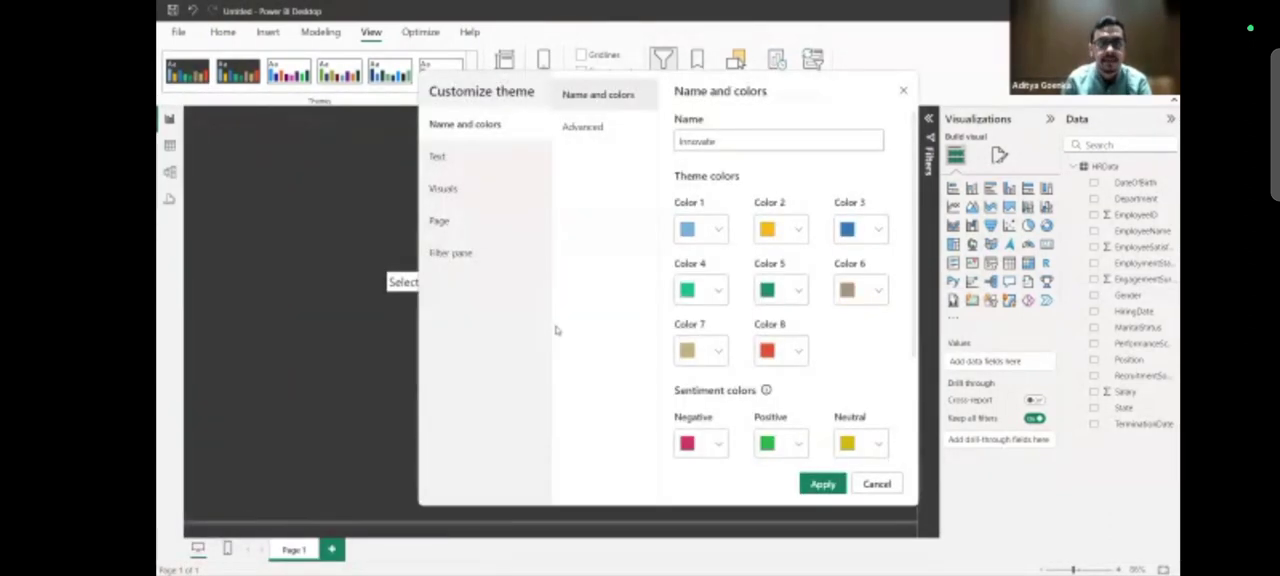
{"action": "left_click", "coordinate": [492, 192]}
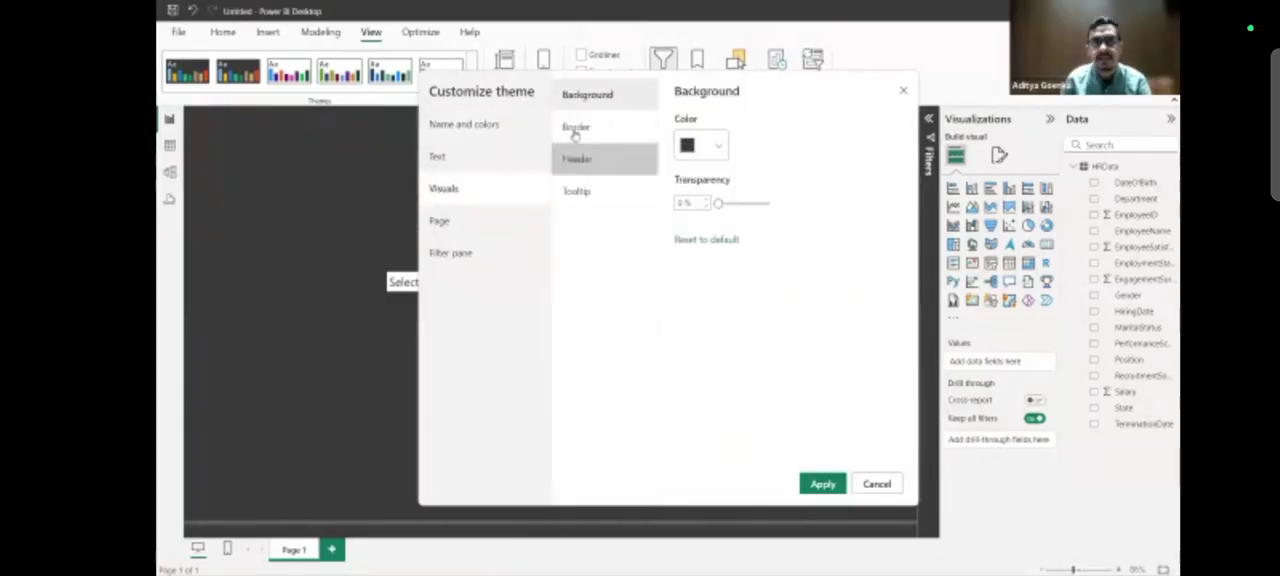
{"action": "left_click", "coordinate": [575, 127]}
{"action": "left_click", "coordinate": [698, 189]}
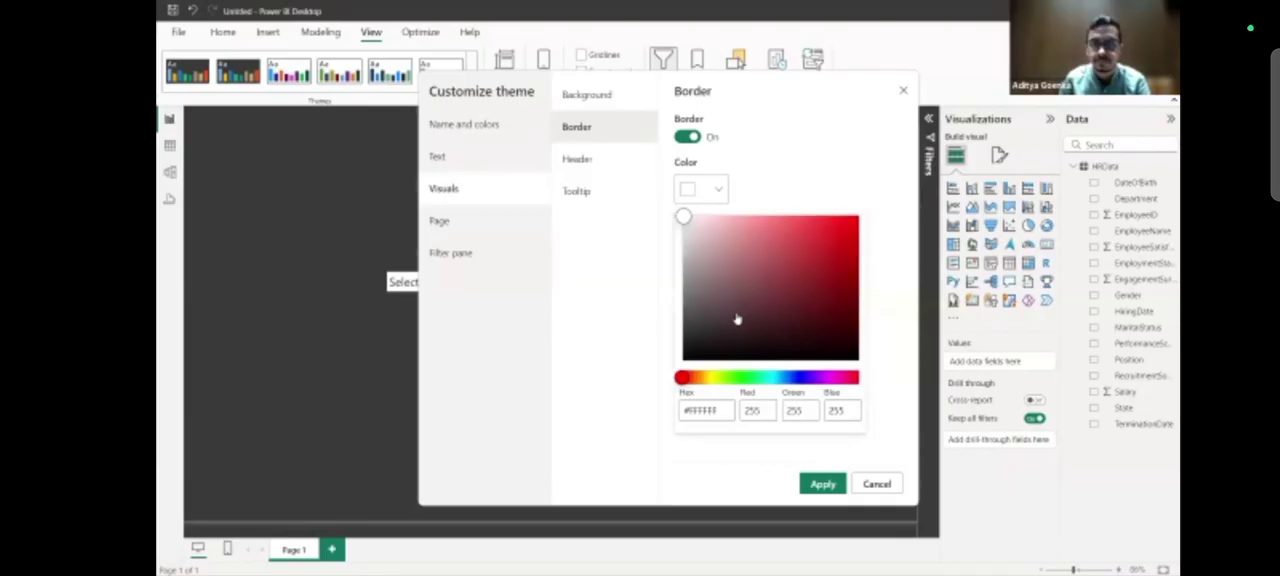
{"action": "left_click", "coordinate": [816, 492]}
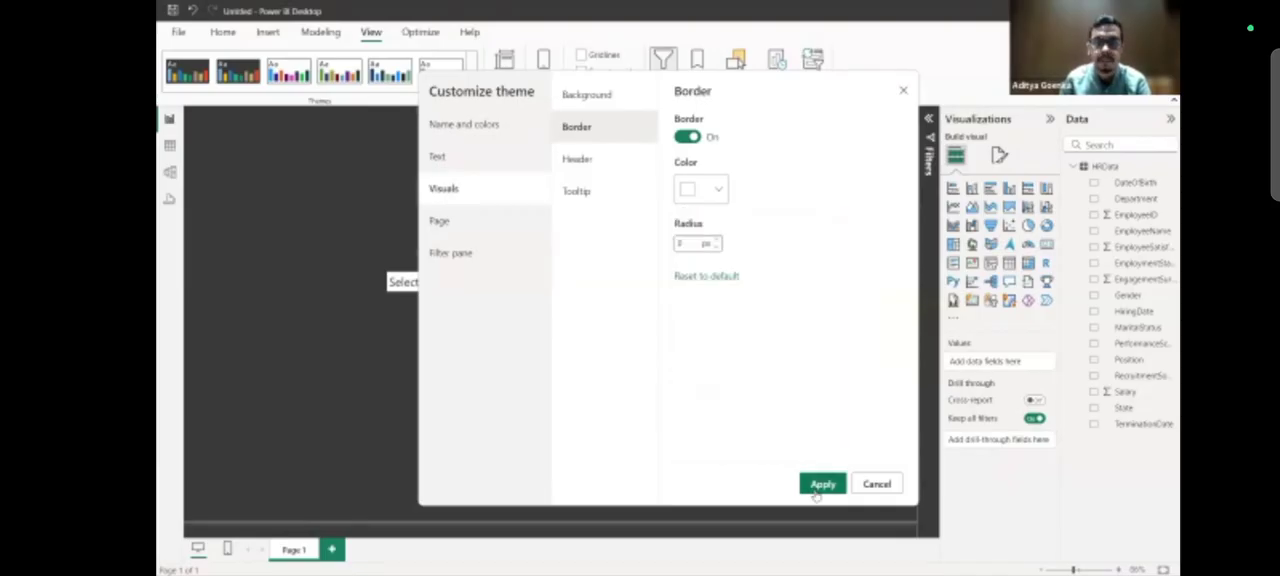
{"action": "left_click", "coordinate": [820, 485]}
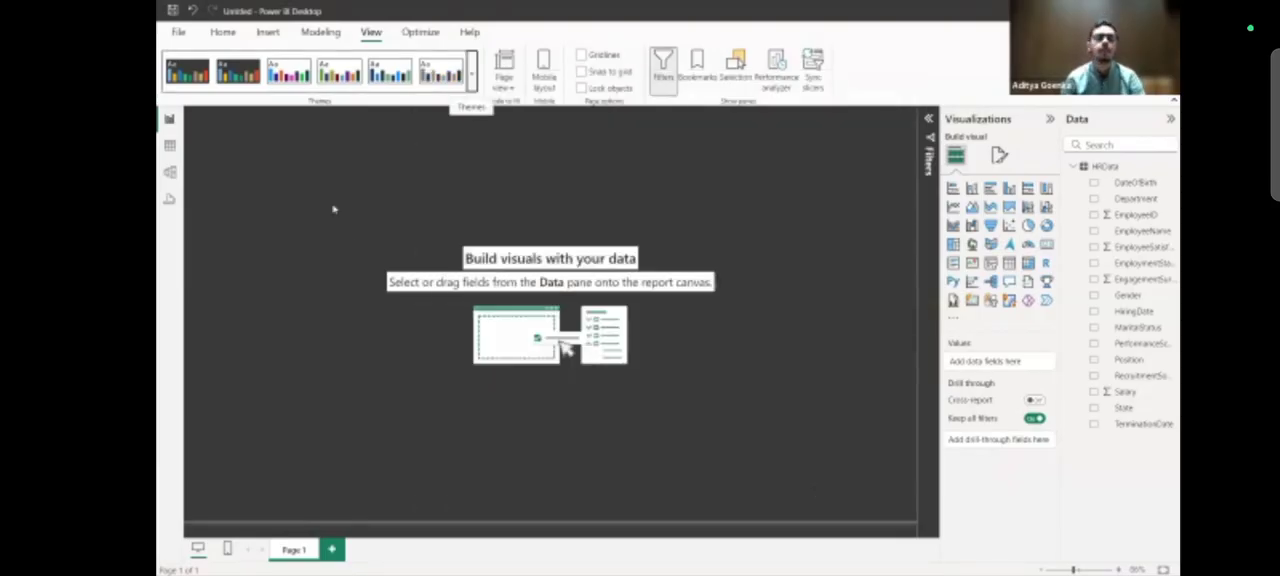
Review the columns of the HRData table in the table view, and return to the report view.
{"action": "left_click", "coordinate": [222, 32]}
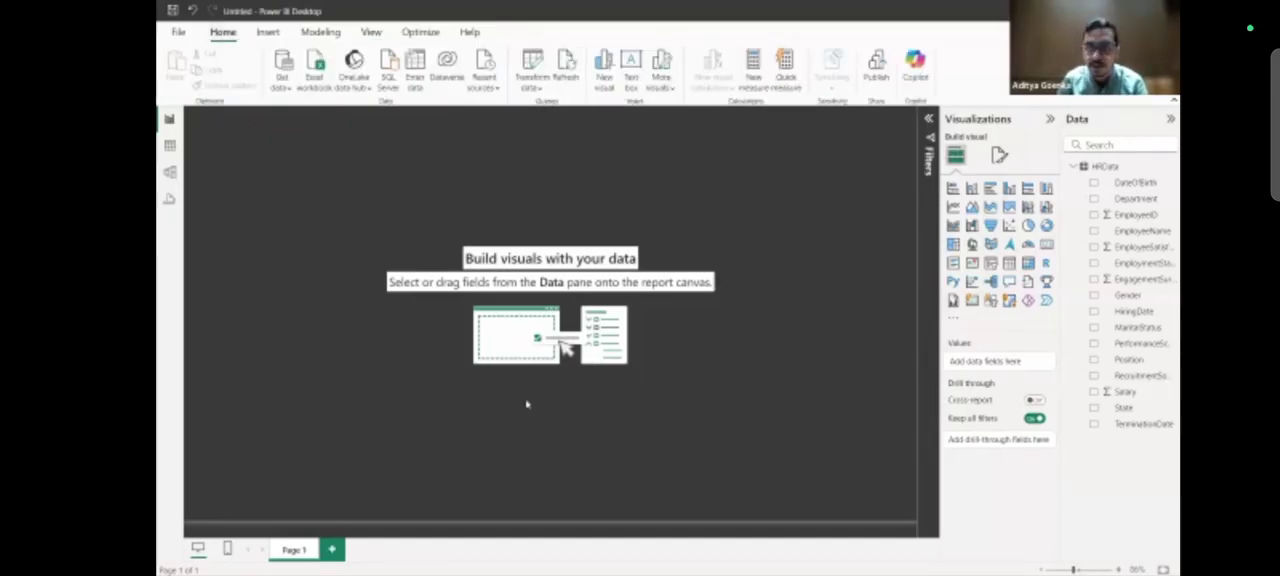
{"action": "left_click", "coordinate": [170, 146]}
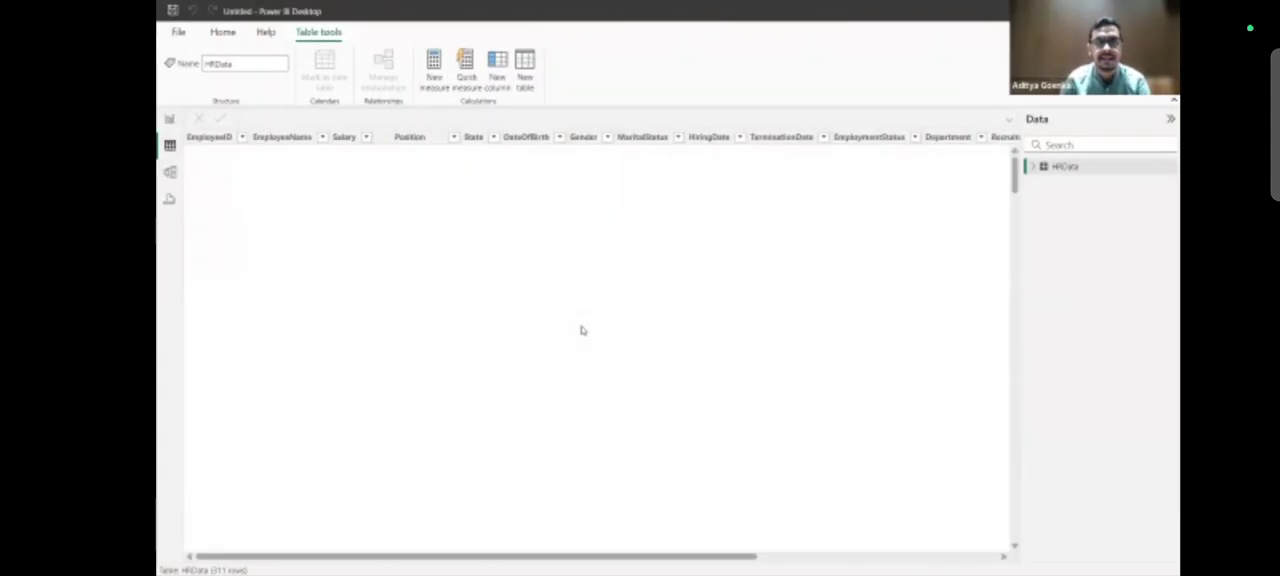
{"action": "scroll", "coordinate": [600, 287], "scroll_direction": "right", "scroll_amount": 3}
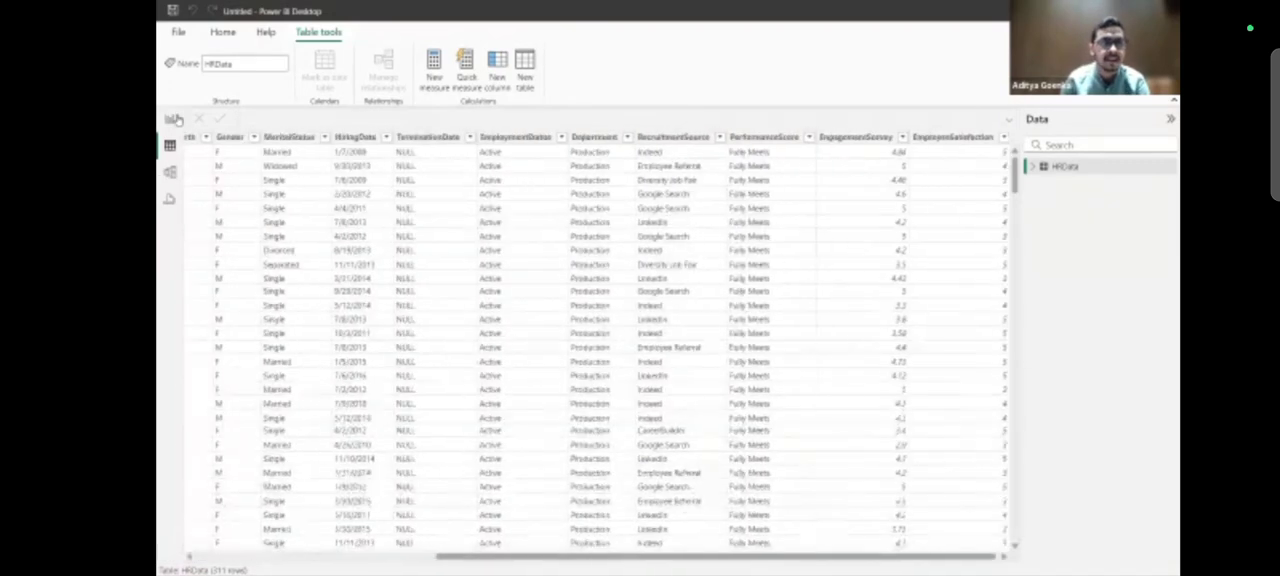
{"action": "scroll", "coordinate": [600, 287], "scroll_direction": "left", "scroll_amount": 1}
{"action": "scroll", "coordinate": [600, 287], "scroll_direction": "left", "scroll_amount": 1}
{"action": "left_click", "coordinate": [170, 119]}
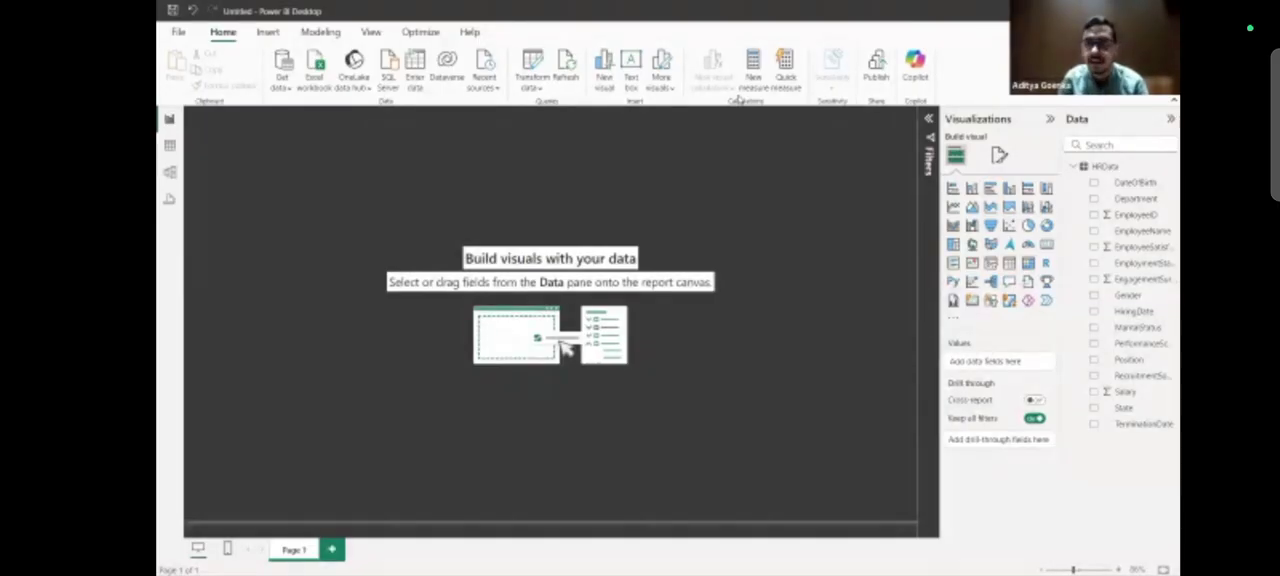
Add an enlarged stacked bar chart at the page's lower-left corner with EmploymentStatus on its Y-axis.
{"action": "left_click", "coordinate": [952, 188]}
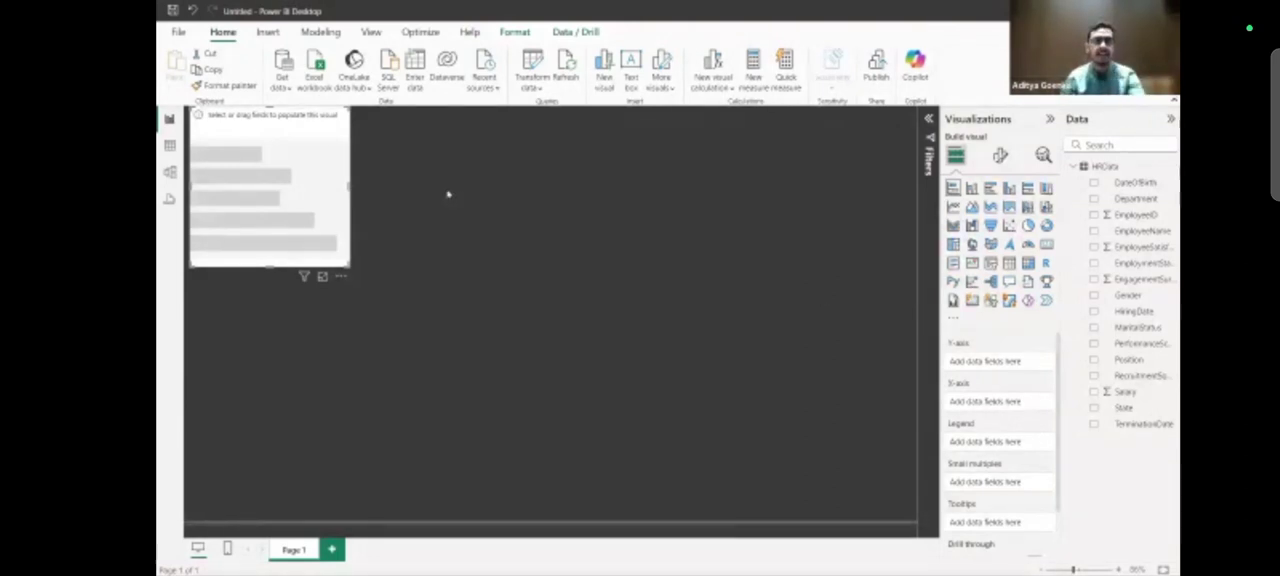
{"action": "left_click_drag", "start_coordinate": [340, 170], "coordinate": [328, 410]}
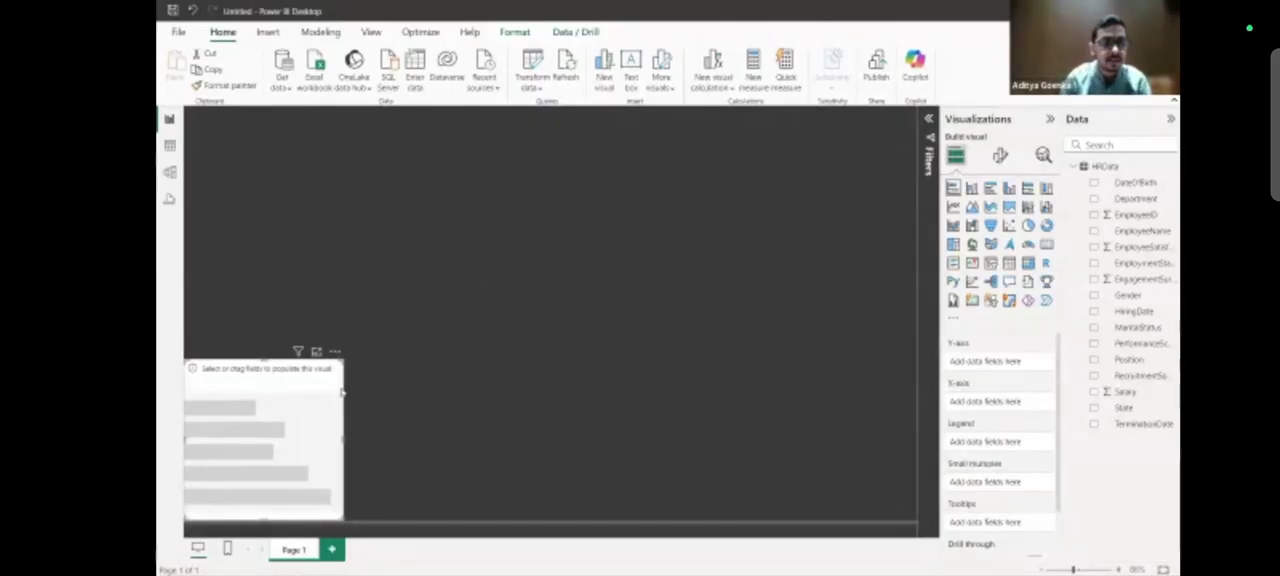
{"action": "left_click_drag", "start_coordinate": [390, 376], "coordinate": [441, 390]}
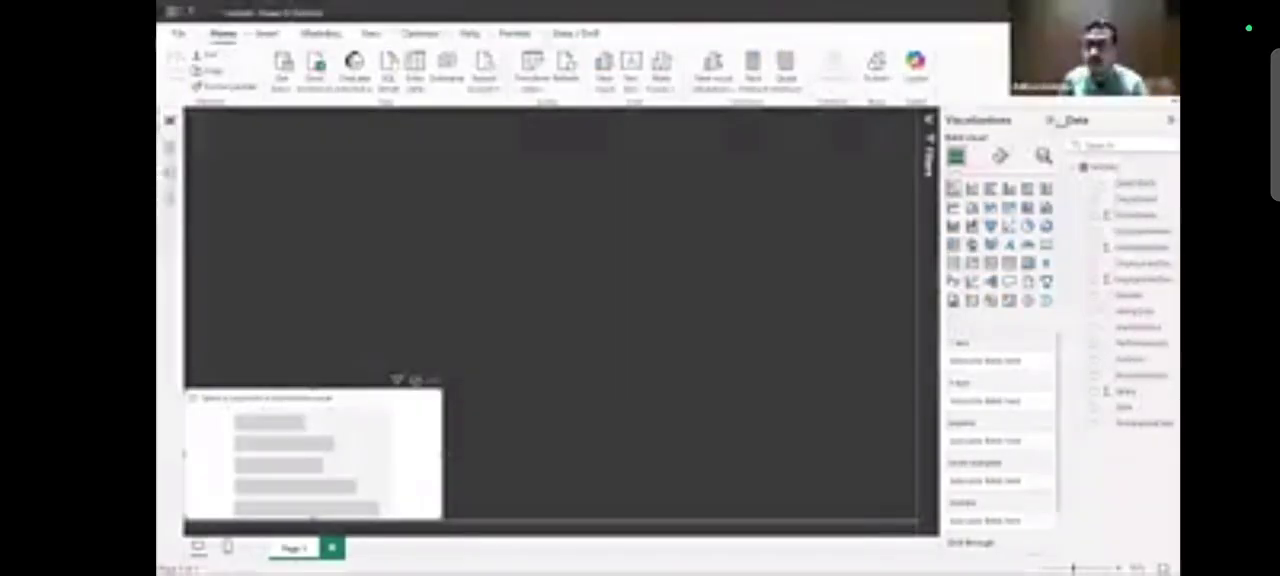
{"action": "left_click_drag", "start_coordinate": [1064, 120], "coordinate": [1042, 120]}
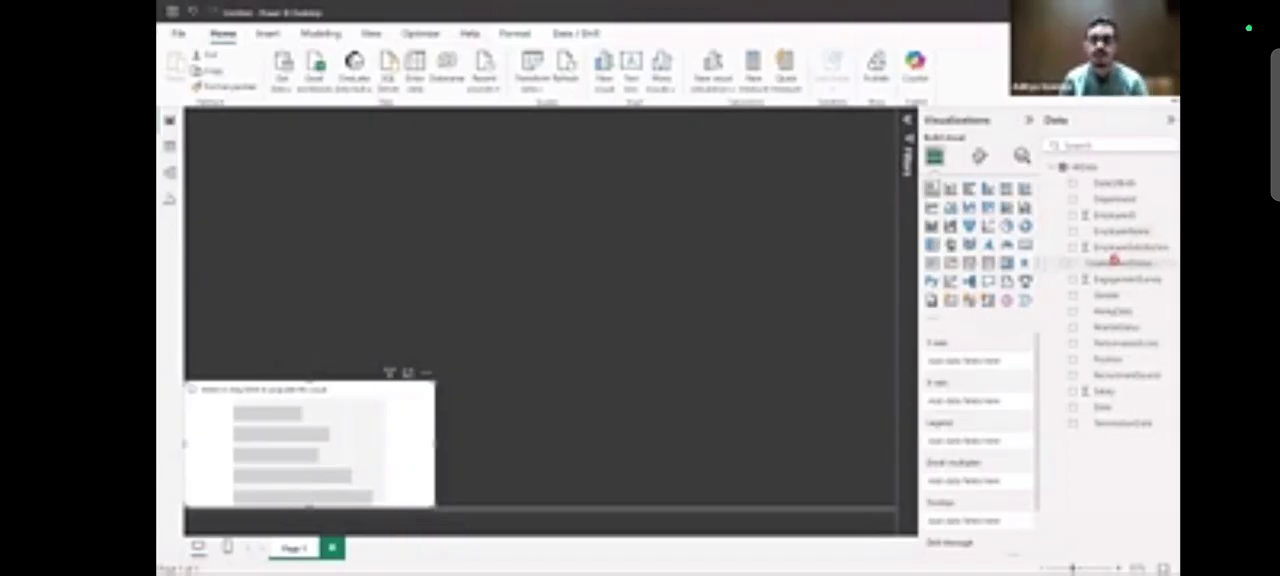
{"action": "left_click_drag", "start_coordinate": [1114, 260], "coordinate": [1005, 366]}
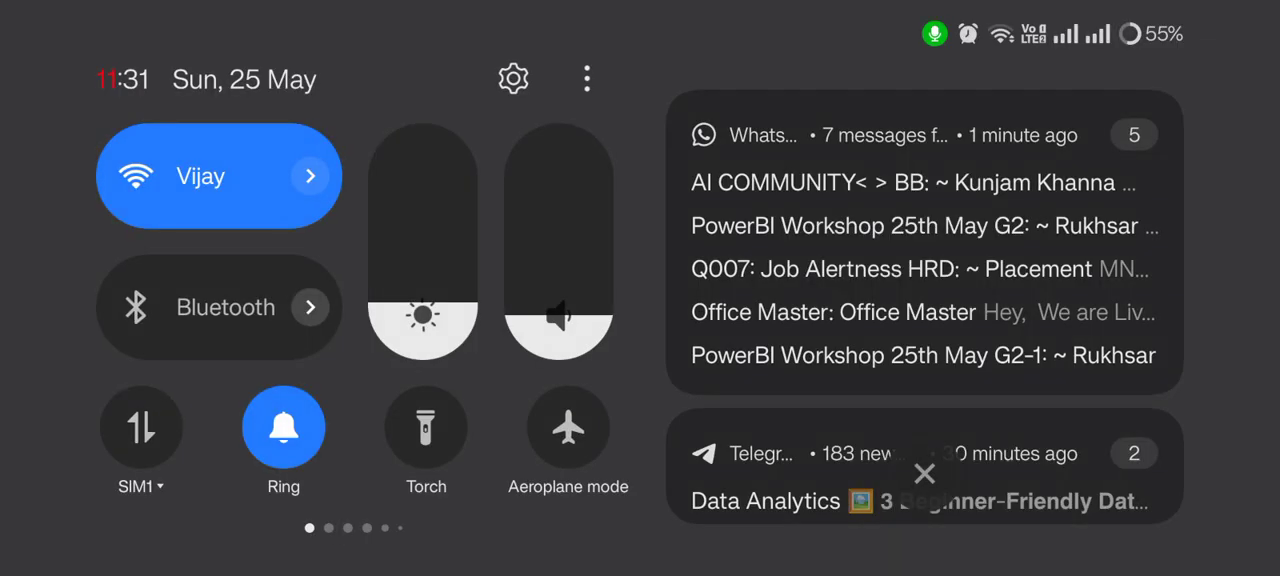
{"action": "left_click", "coordinate": [348, 380]}
{"action": "left_click_drag", "start_coordinate": [458, 71], "coordinate": [466, 340]}
{"action": "left_click", "coordinate": [374, 66]}
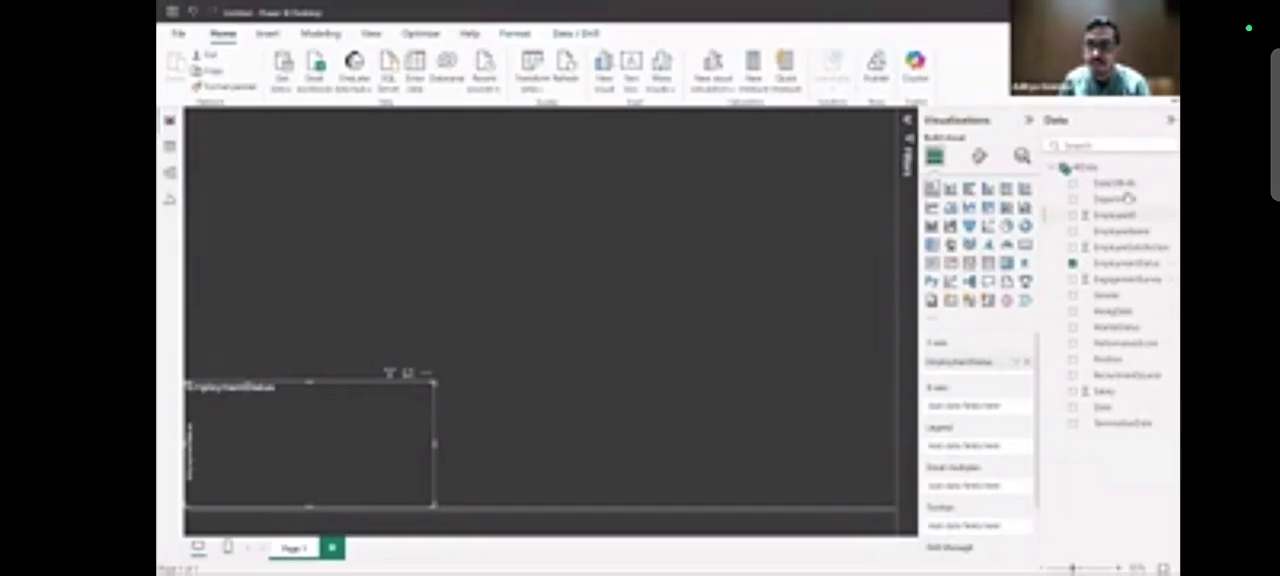
Try Position as a count on the bar chart's X-axis, and remove the chart from the page.
{"action": "left_click_drag", "start_coordinate": [1119, 363], "coordinate": [1000, 411]}
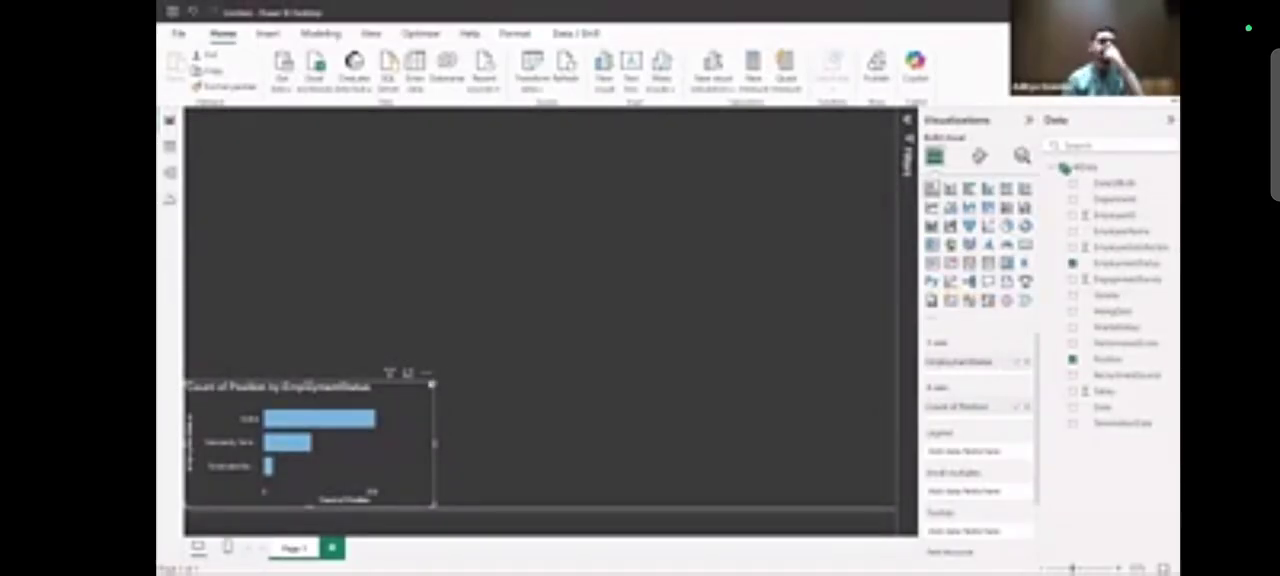
{"action": "left_click", "coordinate": [427, 377]}
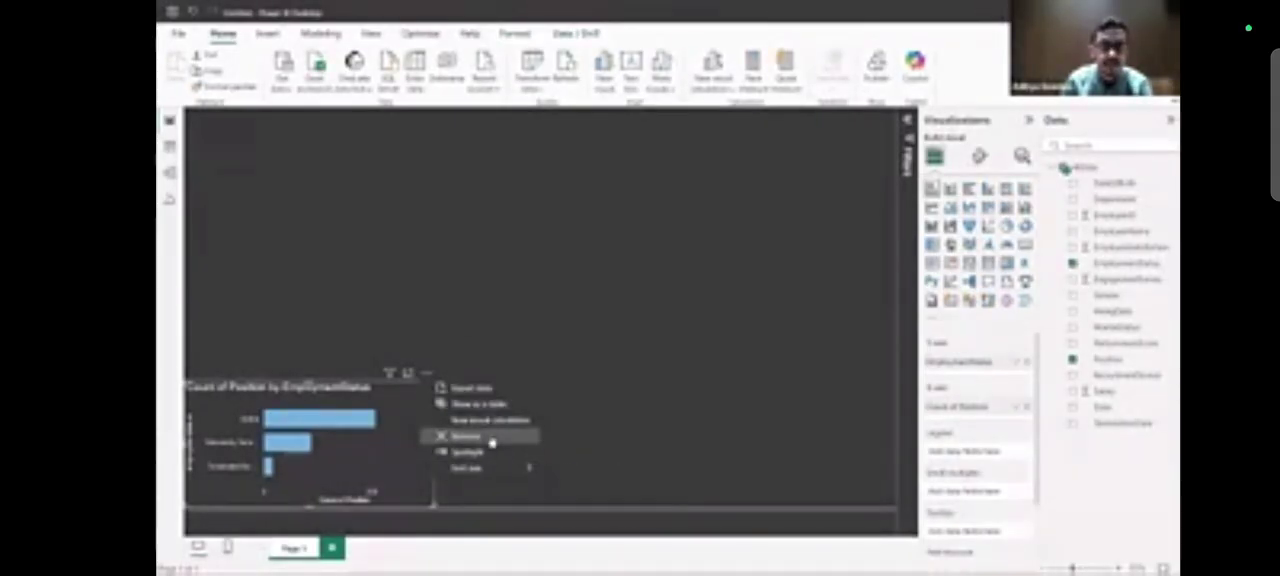
{"action": "left_click", "coordinate": [492, 440]}
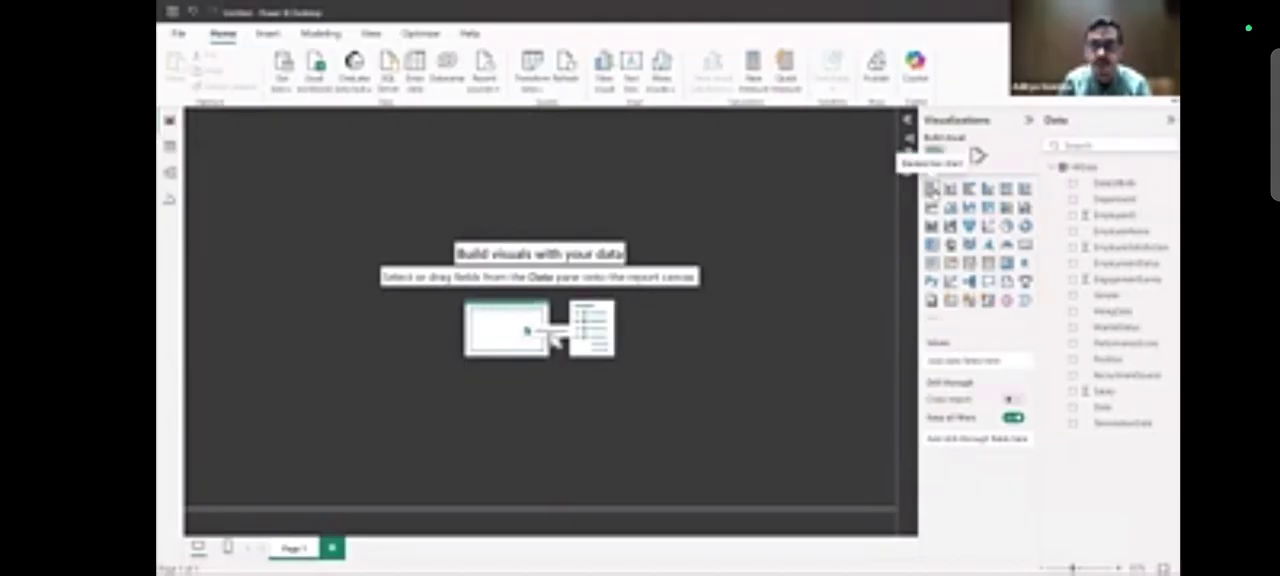
Add a widened stacked bar chart at the page's lower-left corner with Position on its Y-axis.
{"action": "left_click", "coordinate": [931, 188]}
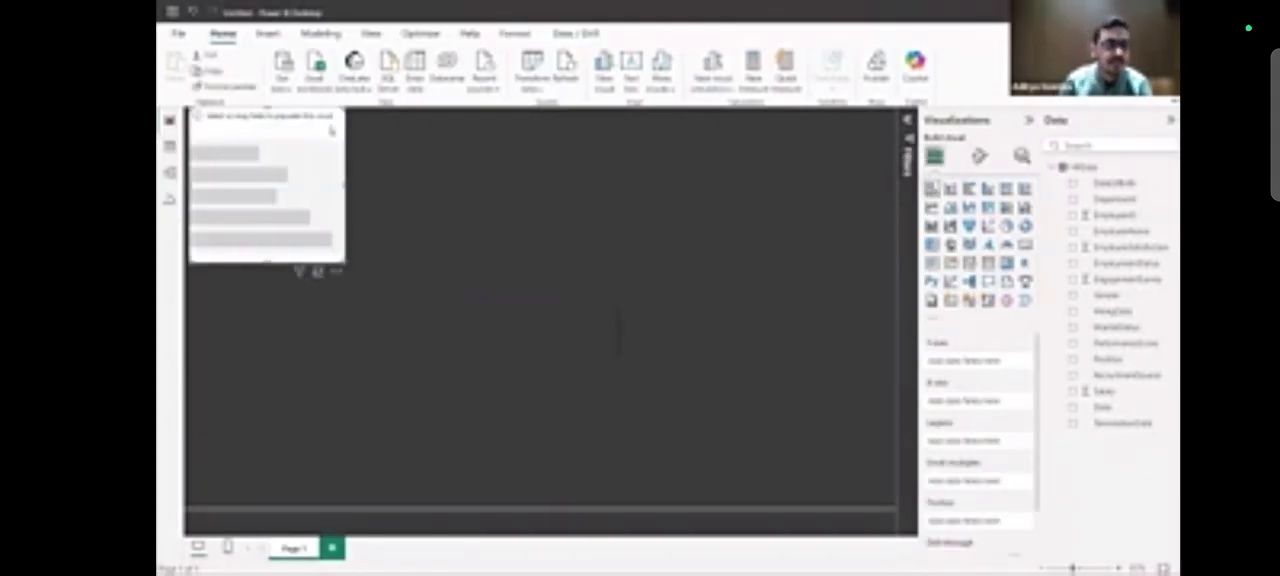
{"action": "left_click_drag", "start_coordinate": [331, 128], "coordinate": [418, 388]}
{"action": "left_click", "coordinate": [486, 451]}
{"action": "left_click", "coordinate": [352, 437]}
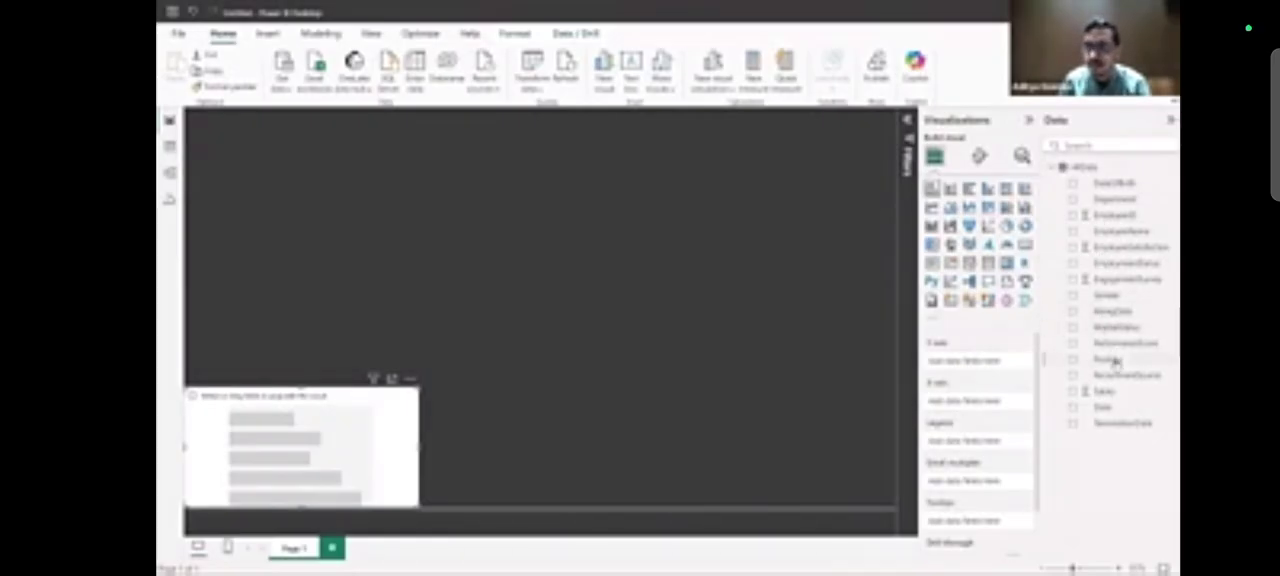
{"action": "left_click_drag", "start_coordinate": [1115, 362], "coordinate": [990, 363]}
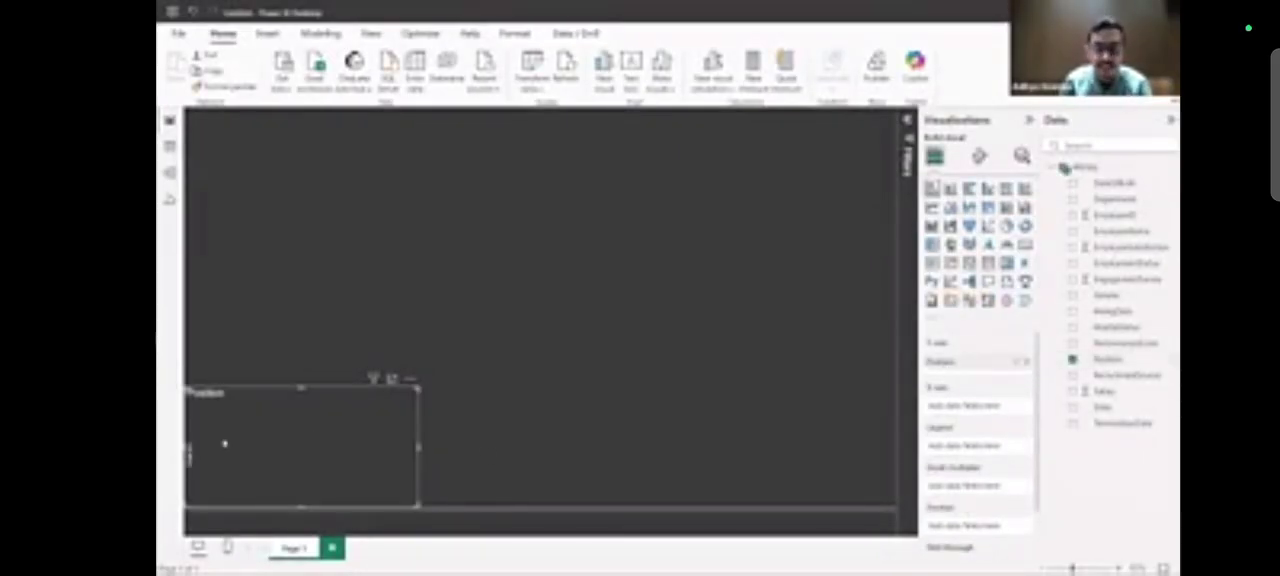
Switch to the HRData sheet in Excel and examine the job titles in the Position column.
{"action": "key", "text": "alt+Tab"}
{"action": "key", "text": "alt+Tab"}
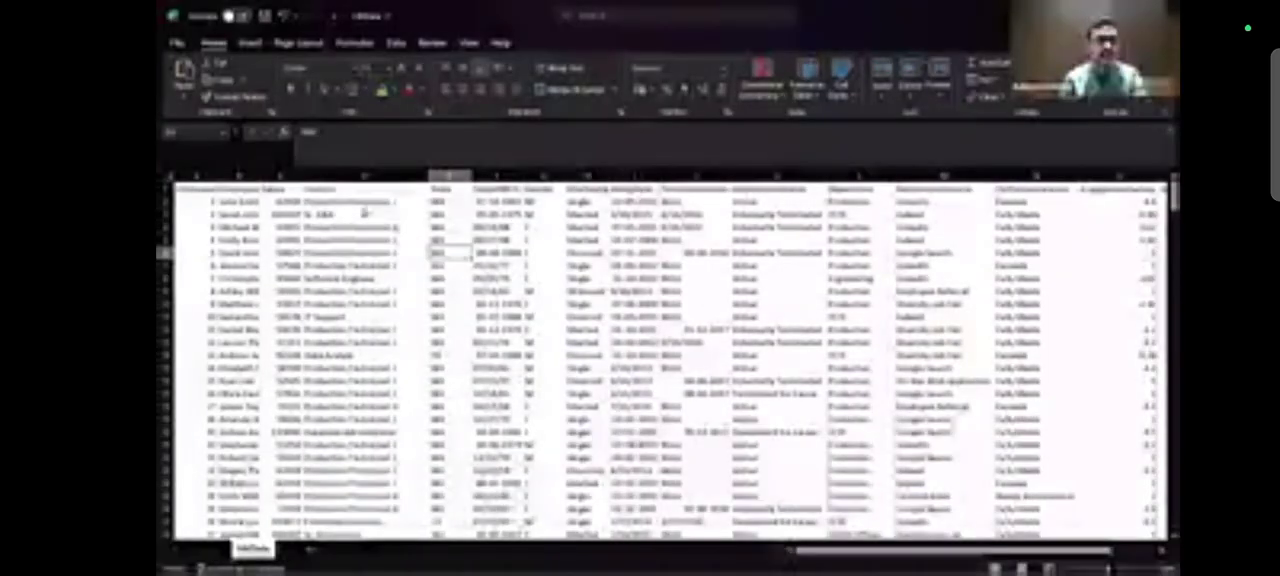
{"action": "left_click", "coordinate": [362, 214]}
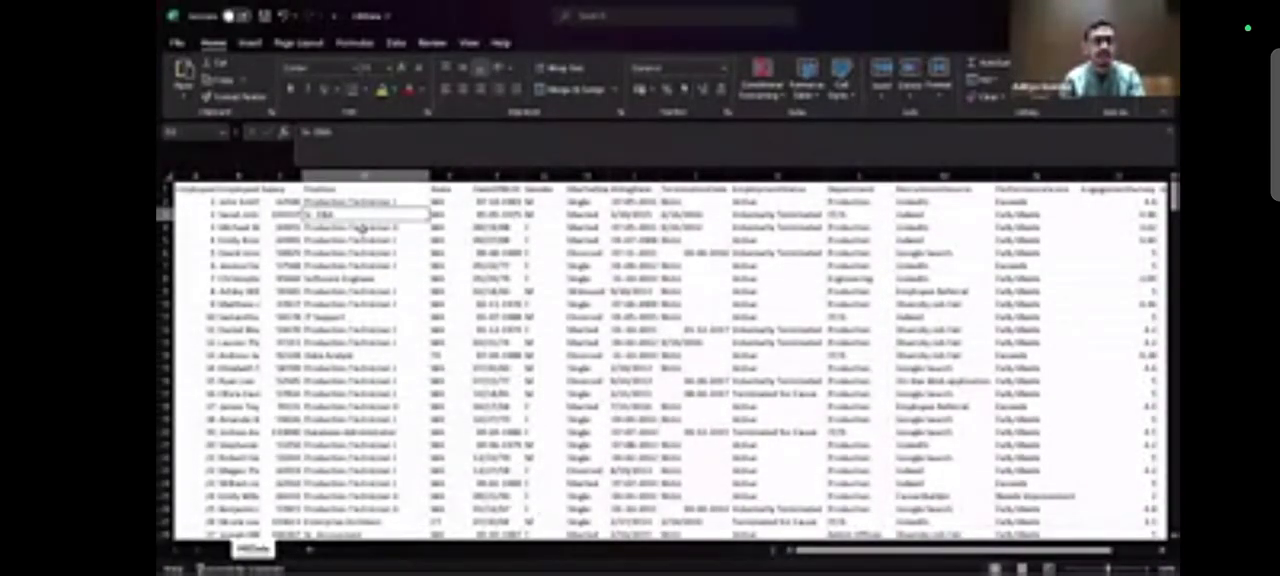
{"action": "left_click", "coordinate": [362, 229]}
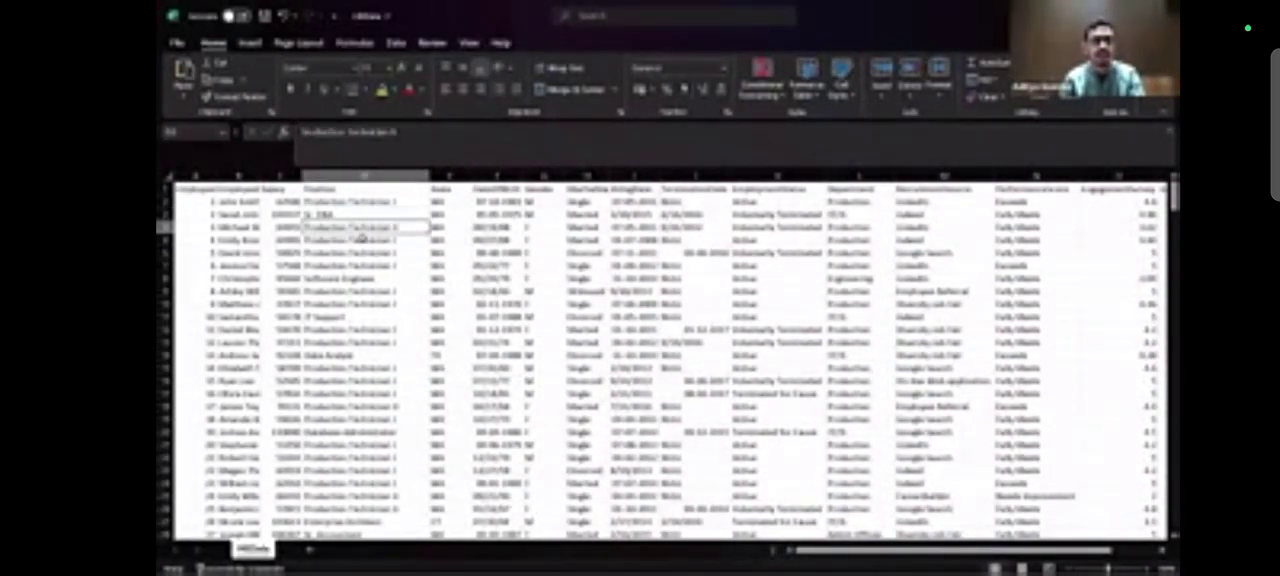
{"action": "left_click", "coordinate": [362, 240]}
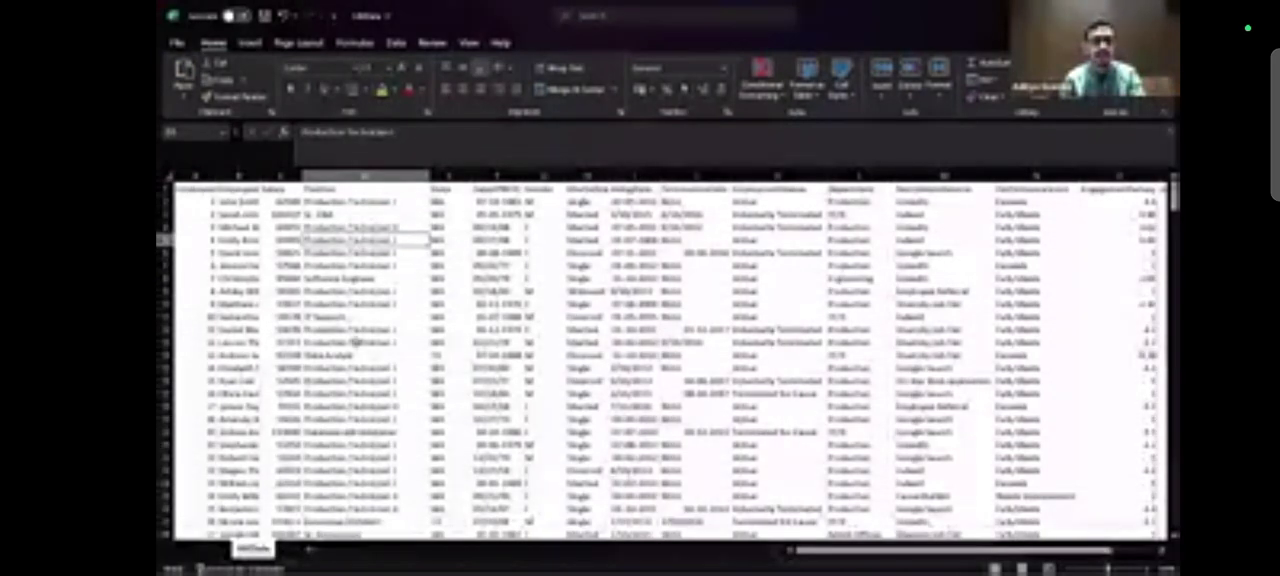
{"action": "scroll", "coordinate": [360, 340], "scroll_direction": "down", "scroll_amount": 20}
{"action": "scroll", "coordinate": [345, 253], "scroll_direction": "up", "scroll_amount": 20}
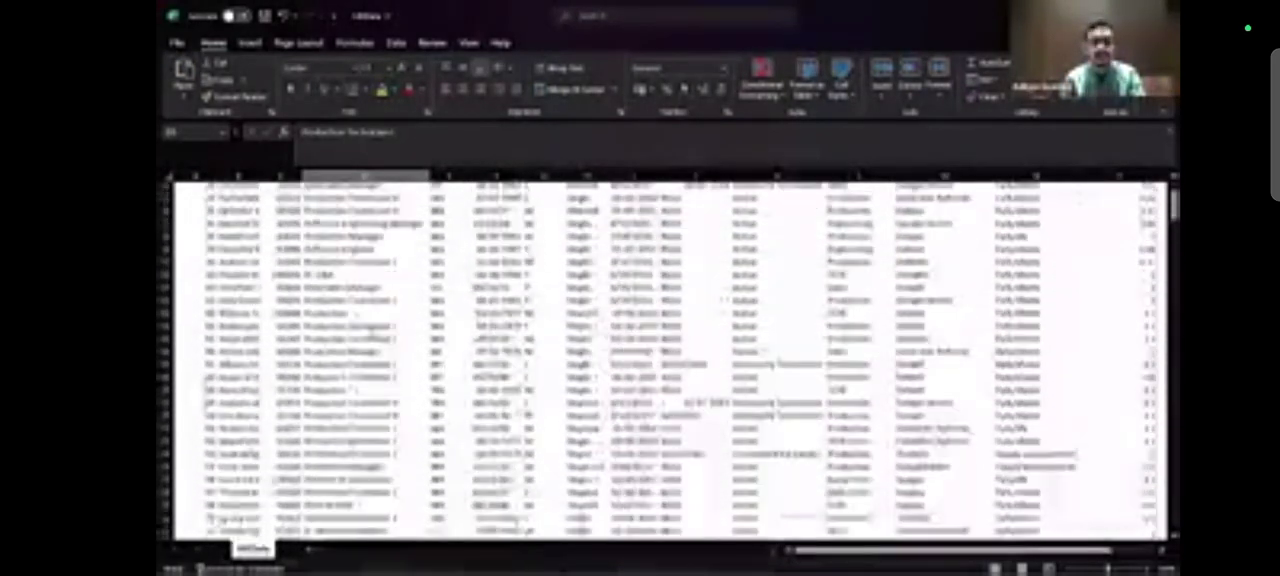
Return to Power BI Desktop and put the count of EmploymentStatus on the bar chart's X-axis.
{"action": "key", "text": "alt+Tab"}
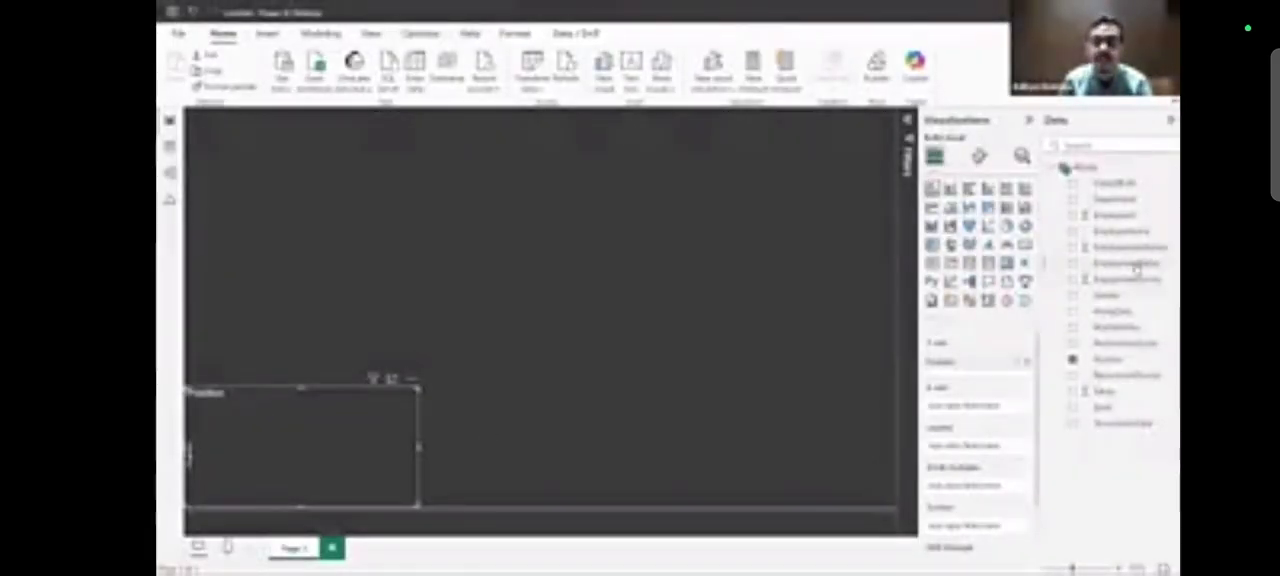
{"action": "left_click_drag", "start_coordinate": [1127, 264], "coordinate": [1012, 412]}
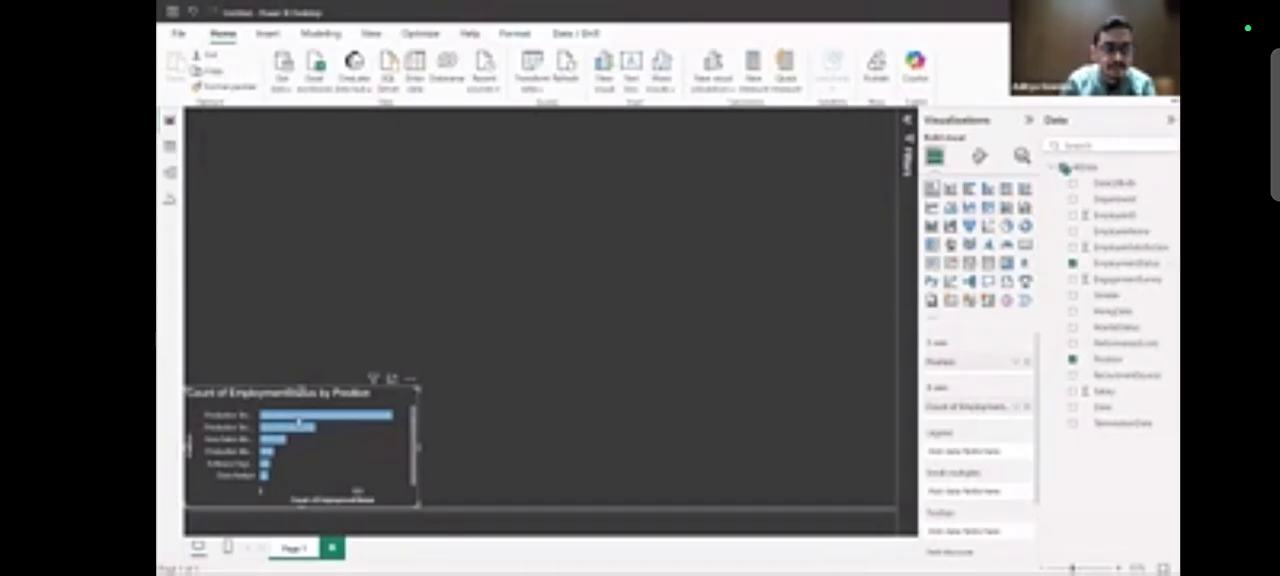
{"action": "mouse_move", "coordinate": [298, 422]}
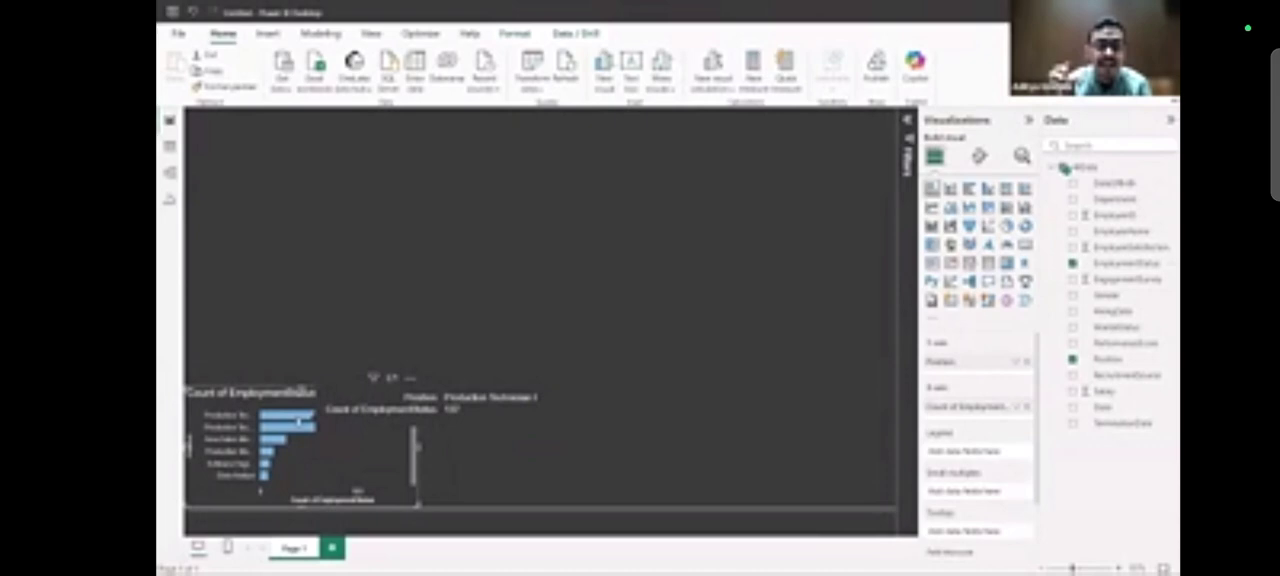
{"action": "left_click_drag", "start_coordinate": [234, 5], "coordinate": [236, 330]}
{"action": "left_click", "coordinate": [148, 427]}
{"action": "left_click", "coordinate": [184, 176]}
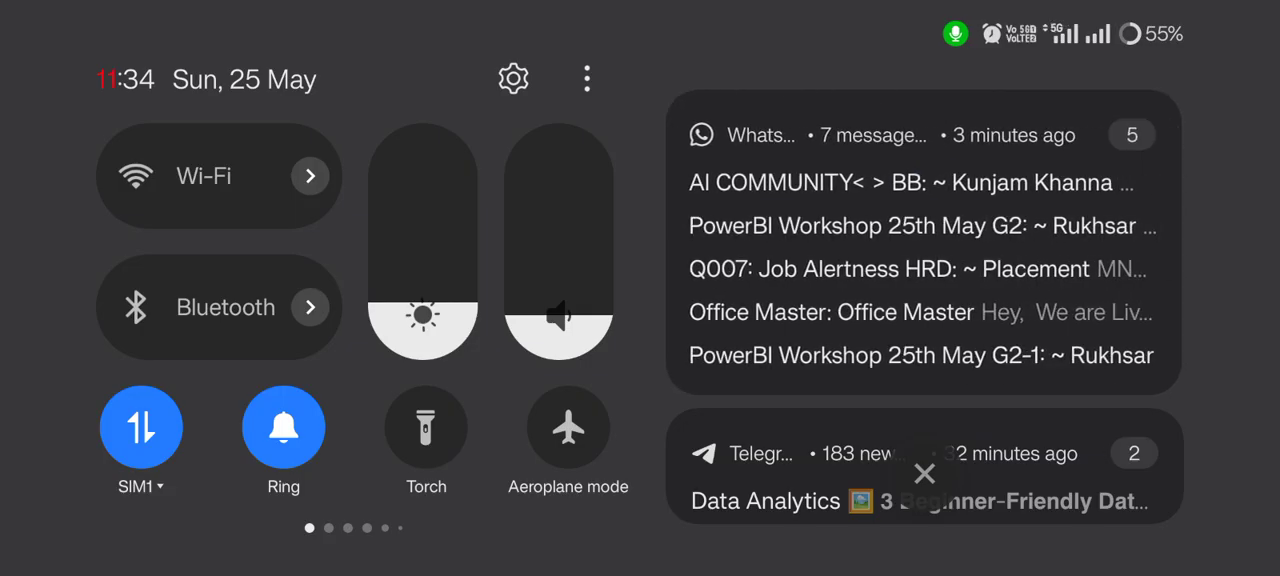
{"action": "left_click_drag", "start_coordinate": [805, 208], "coordinate": [1171, 211]}
{"action": "left_click_drag", "start_coordinate": [810, 190], "coordinate": [1160, 195]}
{"action": "left_click_drag", "start_coordinate": [830, 225], "coordinate": [1150, 225]}
{"action": "left_click_drag", "start_coordinate": [866, 350], "coordinate": [1160, 249]}
{"action": "left_click_drag", "start_coordinate": [835, 375], "coordinate": [1130, 304]}
{"action": "left_click", "coordinate": [754, 491]}
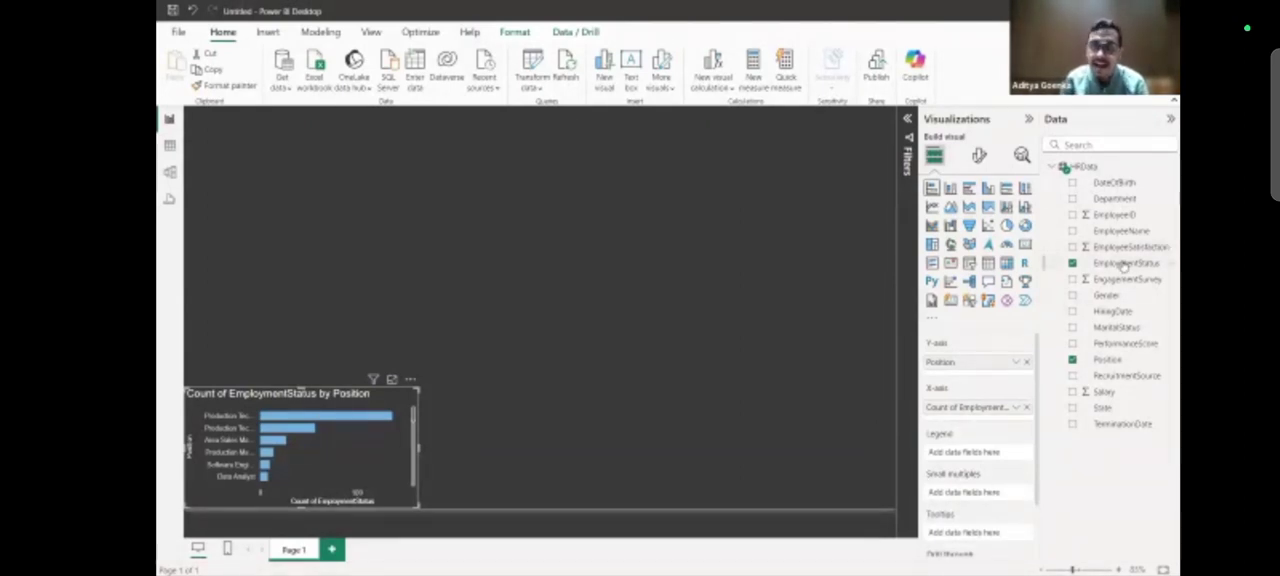
Set EmploymentStatus as the bar chart's legend and inspect the resulting segments for the different positions.
{"action": "left_click_drag", "start_coordinate": [1122, 263], "coordinate": [991, 455]}
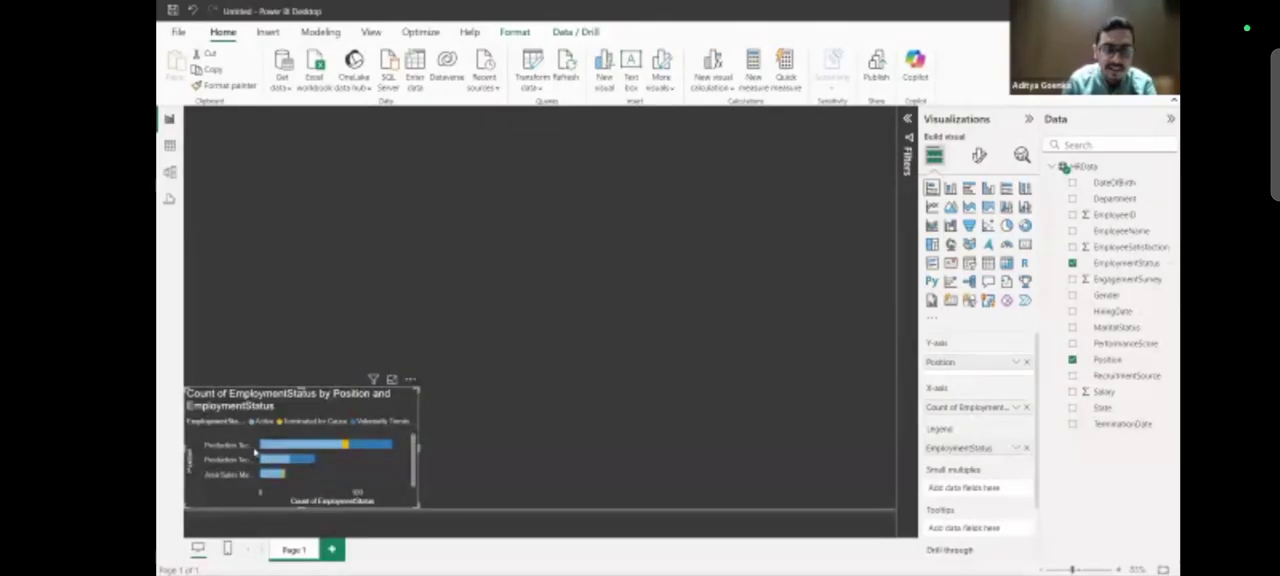
{"action": "mouse_move", "coordinate": [286, 449]}
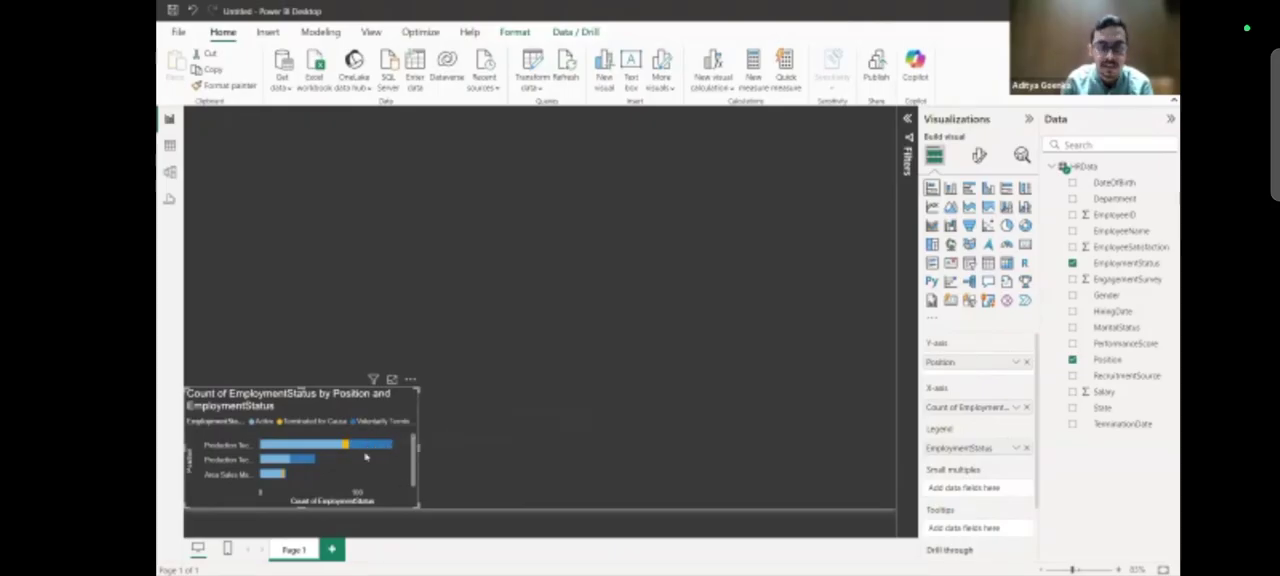
{"action": "scroll", "coordinate": [314, 466], "scroll_direction": "down", "scroll_amount": 5}
{"action": "scroll", "coordinate": [314, 466], "scroll_direction": "up", "scroll_amount": 5}
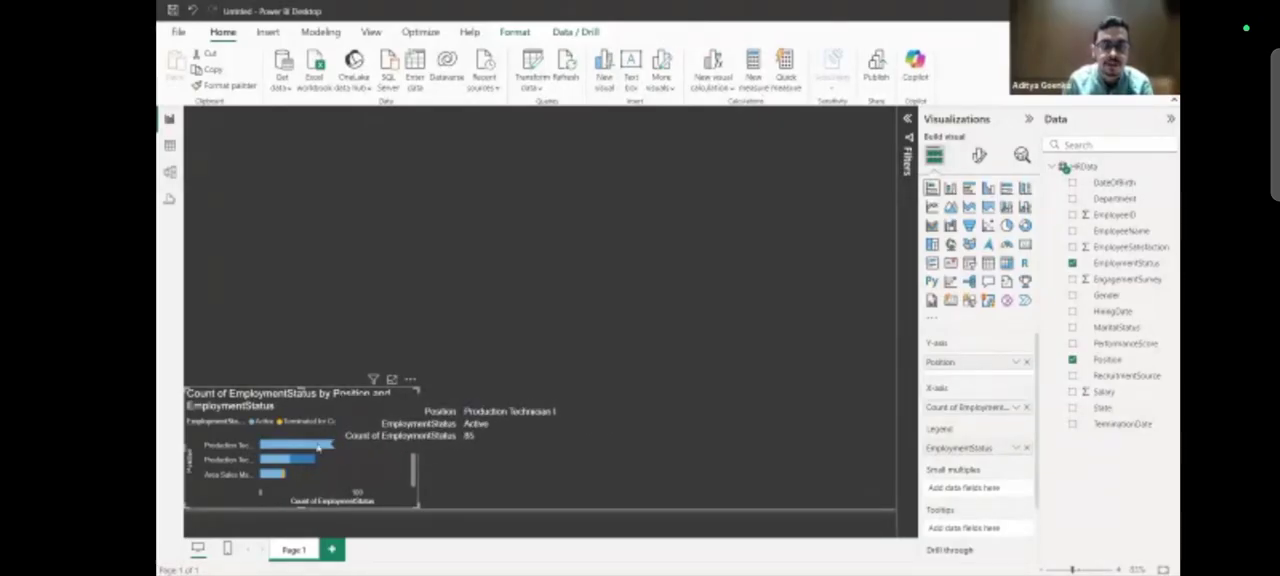
Examine the employment status segments for the different positions in the stacked bar chart.
{"action": "scroll", "coordinate": [312, 465], "scroll_direction": "down", "scroll_amount": 5}
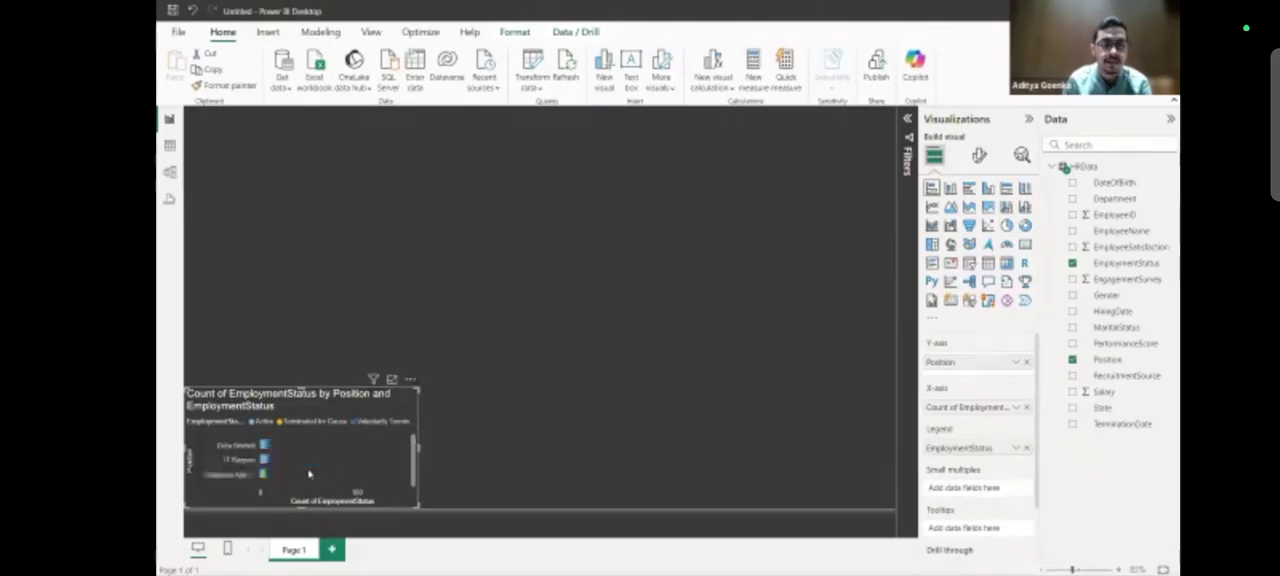
{"action": "scroll", "coordinate": [309, 474], "scroll_direction": "up", "scroll_amount": 5}
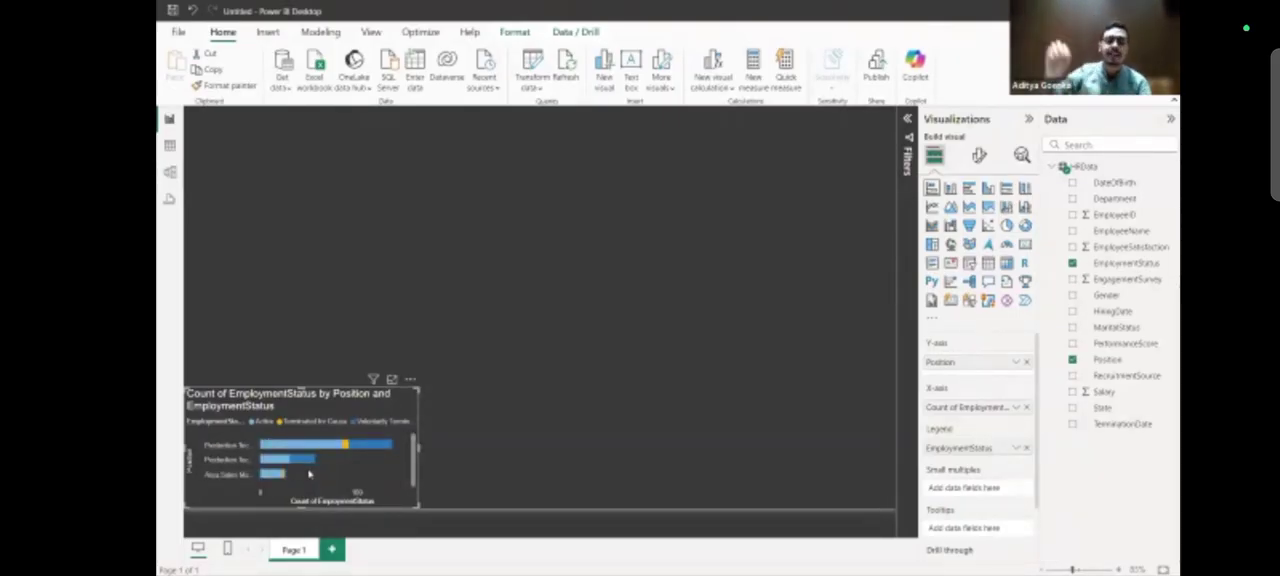
{"action": "scroll", "coordinate": [309, 474], "scroll_direction": "down", "scroll_amount": 10}
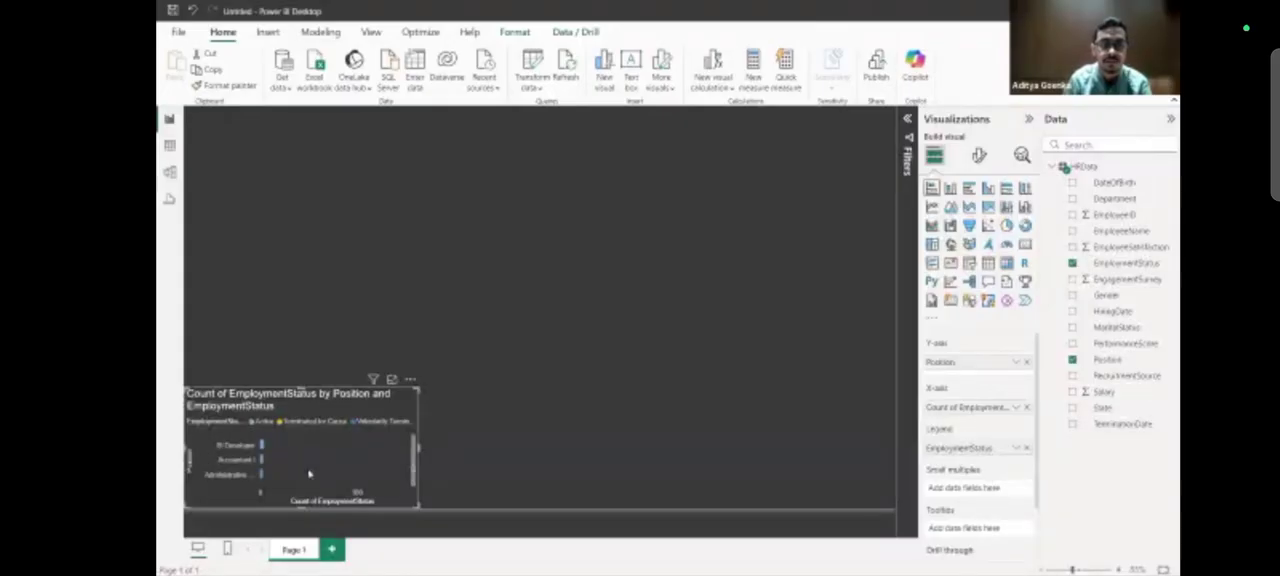
{"action": "scroll", "coordinate": [309, 474], "scroll_direction": "up", "scroll_amount": 10}
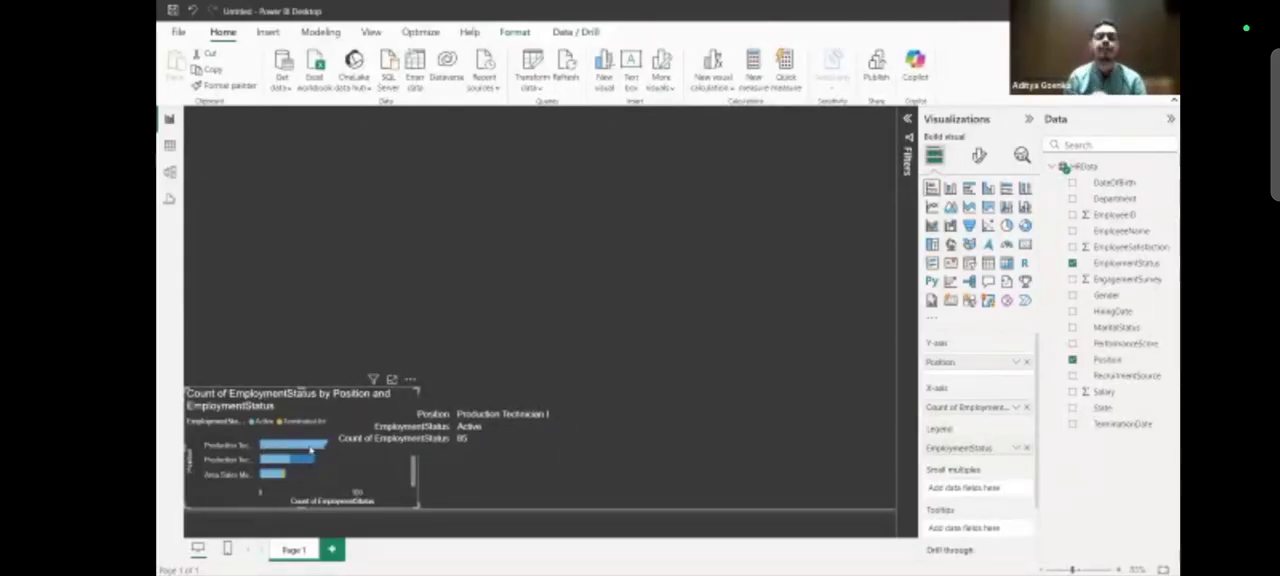
{"action": "mouse_move", "coordinate": [361, 449]}
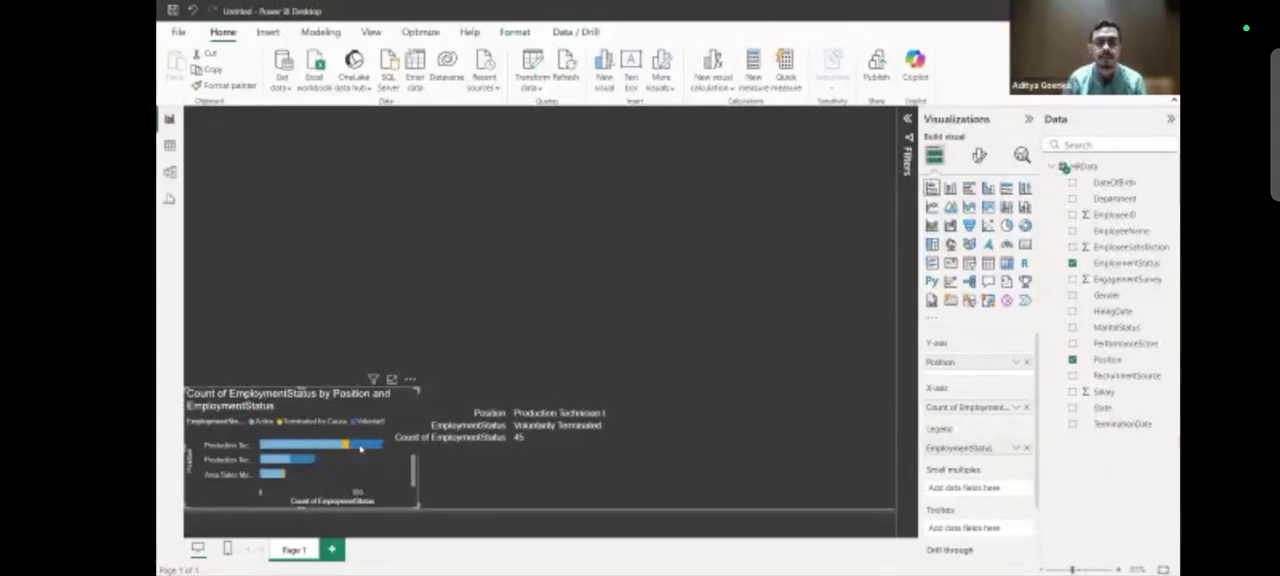
{"action": "left_click", "coordinate": [277, 460]}
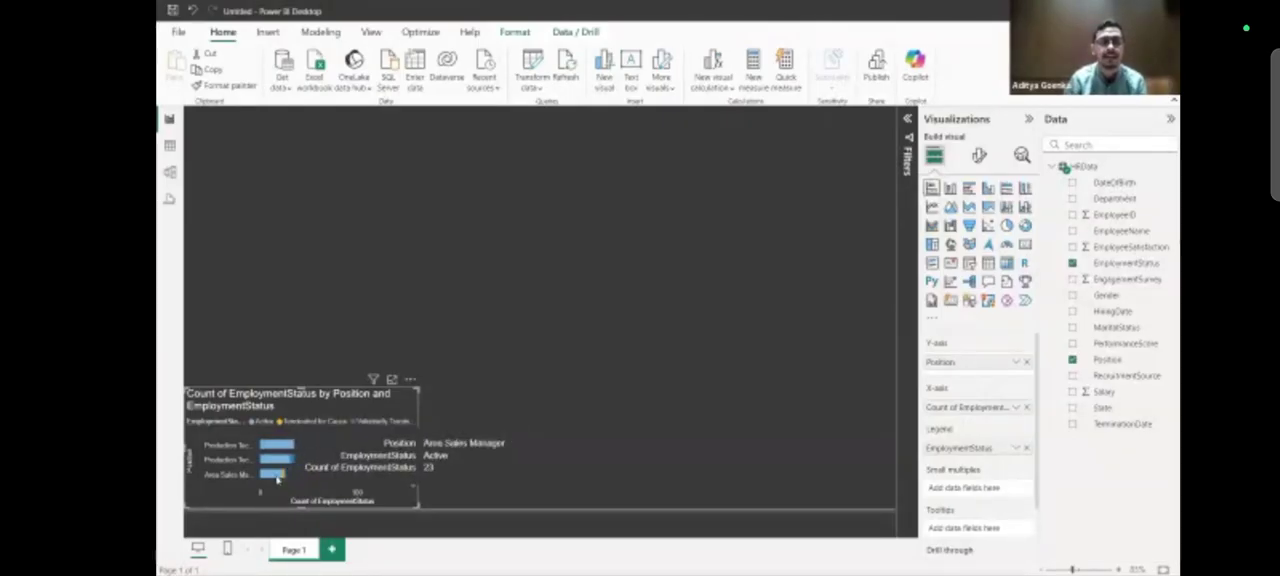
{"action": "scroll", "coordinate": [277, 478], "scroll_direction": "down", "scroll_amount": 5}
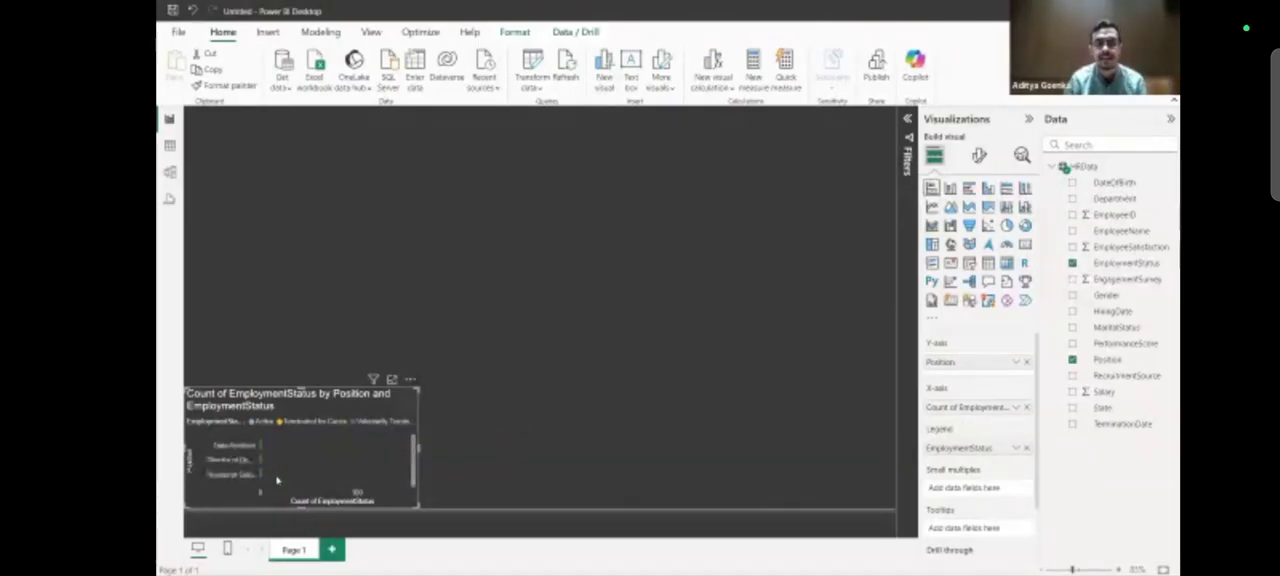
{"action": "scroll", "coordinate": [277, 480], "scroll_direction": "up", "scroll_amount": 3}
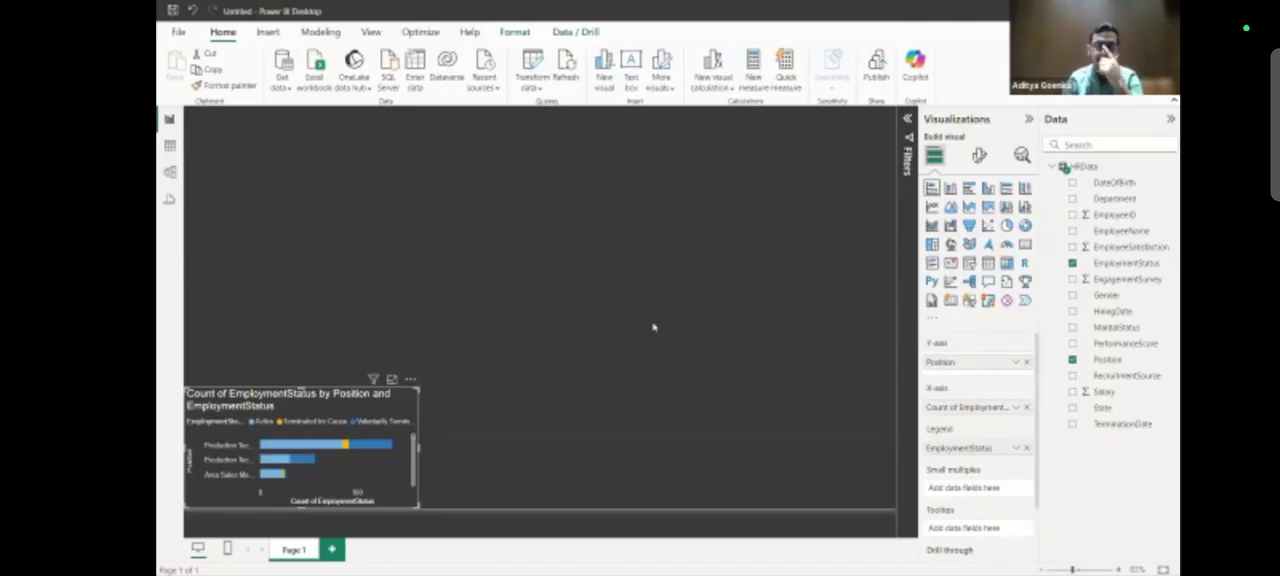
Add a stacked column chart and place it directly beside the stacked bar chart along the page's lower edge.
{"action": "left_click", "coordinate": [455, 456]}
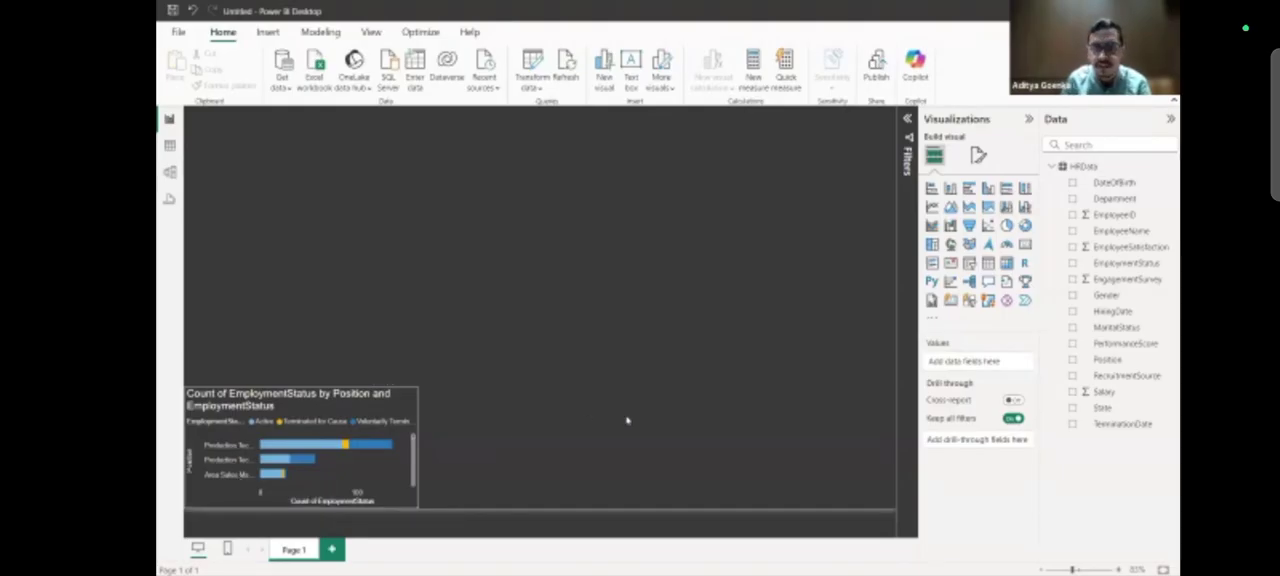
{"action": "left_click", "coordinate": [950, 188]}
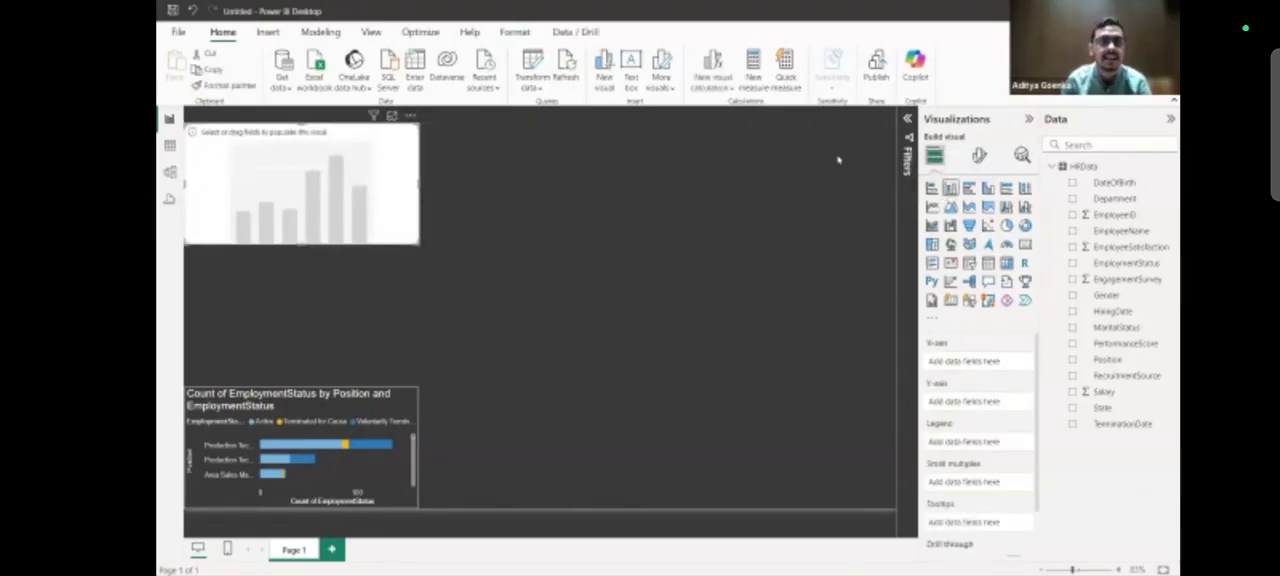
{"action": "left_click_drag", "start_coordinate": [393, 141], "coordinate": [629, 404]}
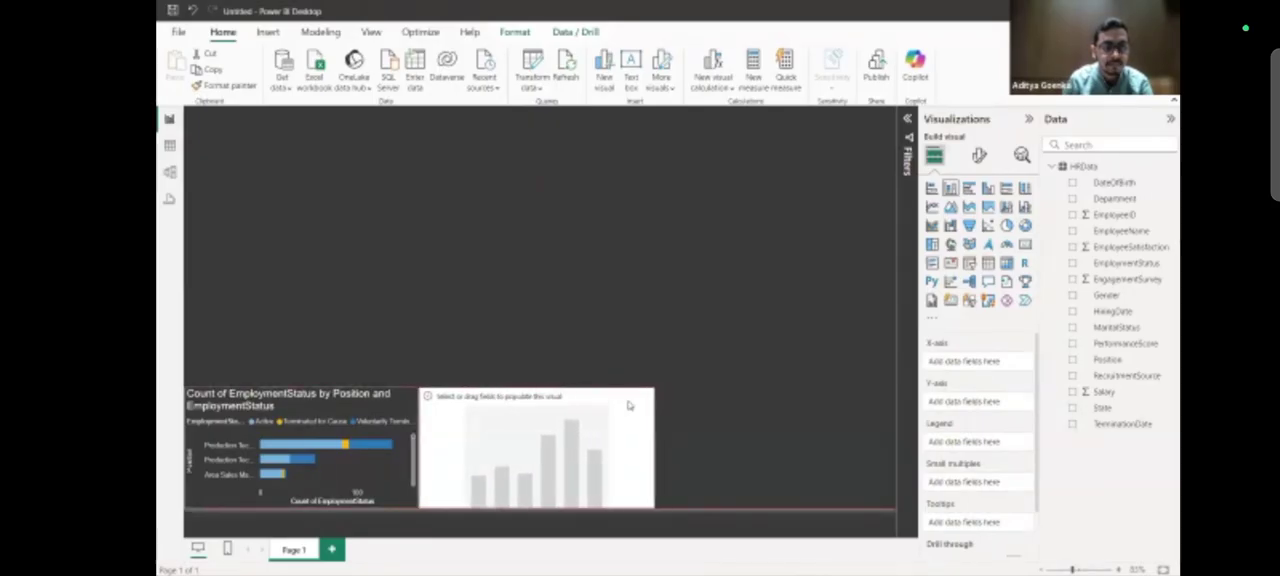
{"action": "left_click", "coordinate": [716, 417]}
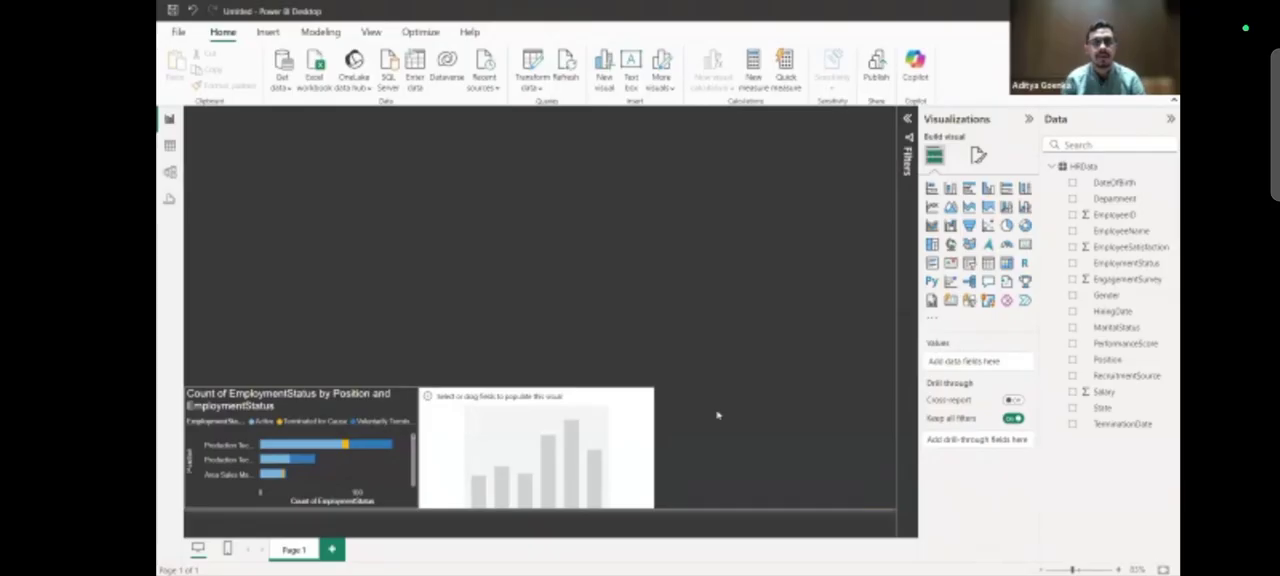
Narrow the bar chart slightly, move the empty column chart flush against it, and narrow the column chart slightly.
{"action": "left_click", "coordinate": [401, 407]}
{"action": "left_click_drag", "start_coordinate": [411, 451], "coordinate": [407, 445]}
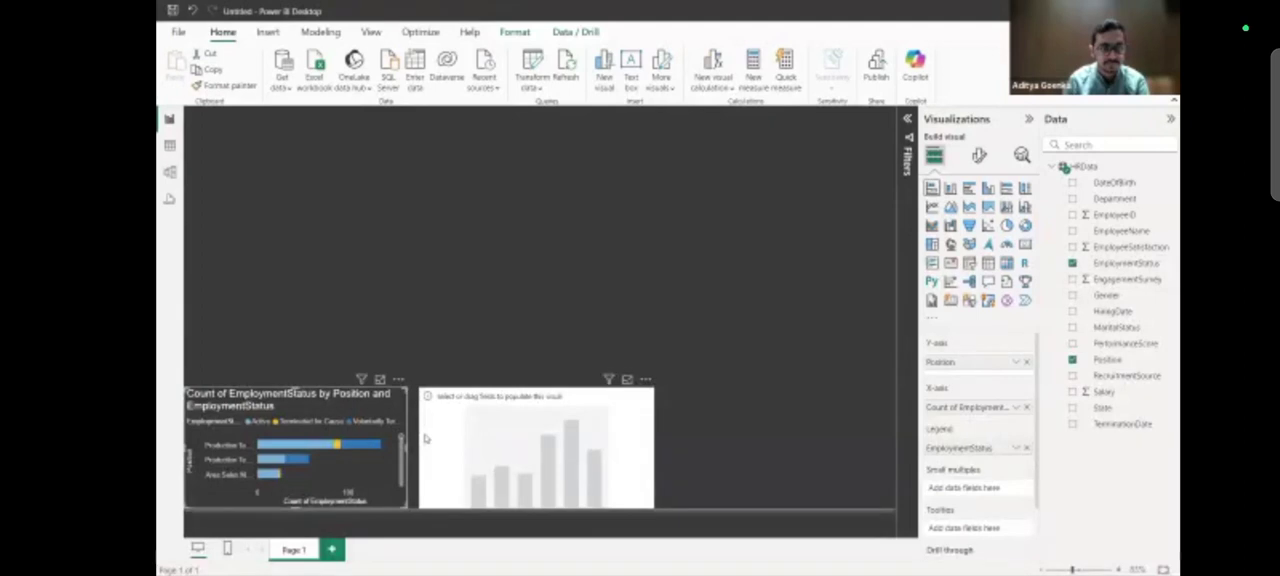
{"action": "left_click", "coordinate": [425, 440]}
{"action": "left_click_drag", "start_coordinate": [436, 443], "coordinate": [425, 443]}
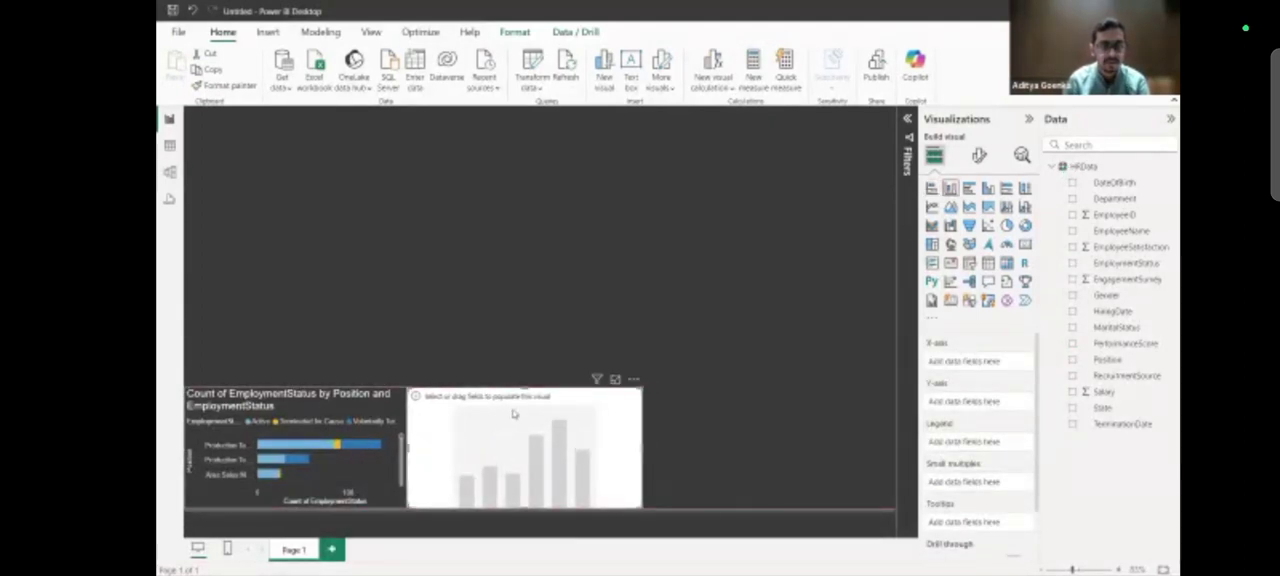
{"action": "left_click_drag", "start_coordinate": [640, 450], "coordinate": [634, 450]}
{"action": "left_click", "coordinate": [660, 448]}
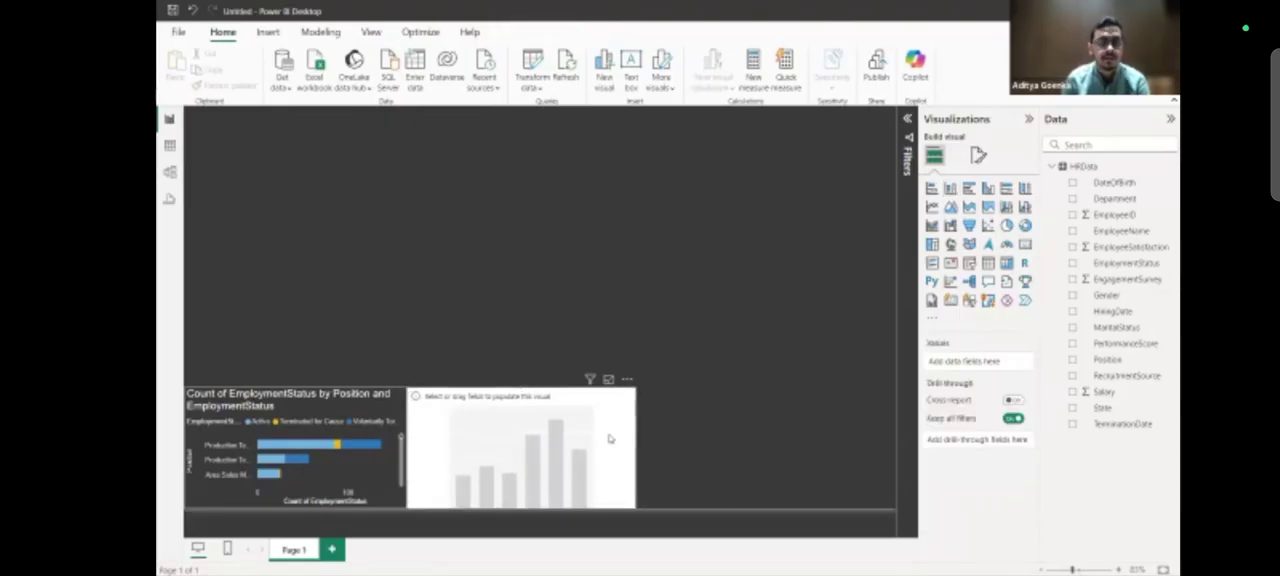
Put the sum of Salary on the column chart's Y-axis and Position on its X-axis.
{"action": "left_click", "coordinate": [609, 438]}
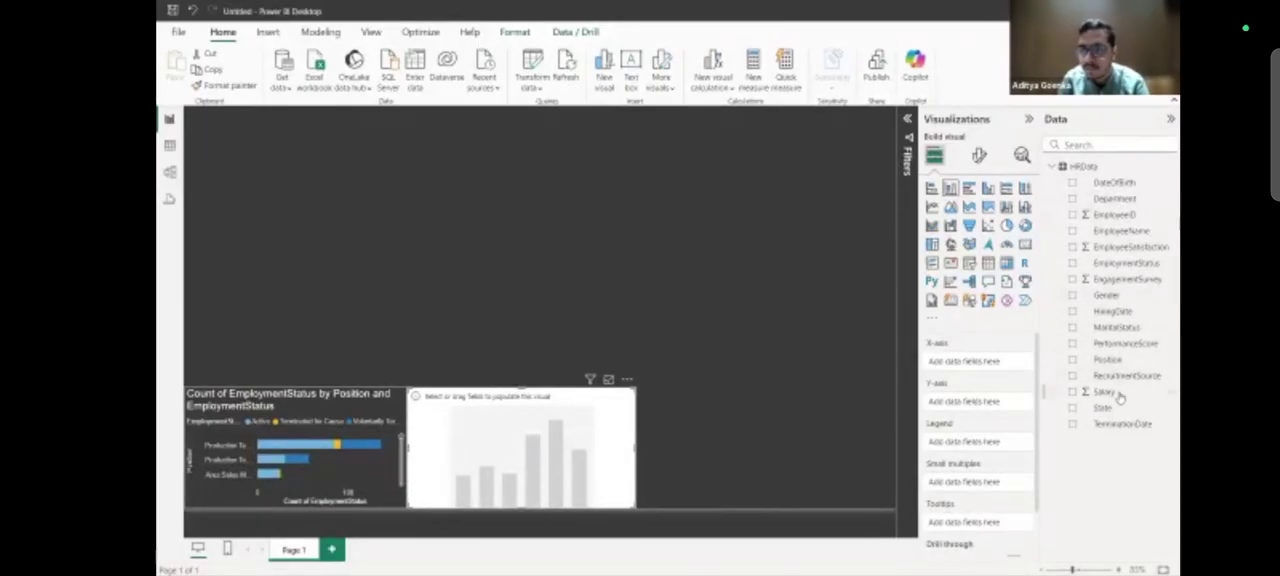
{"action": "left_click_drag", "start_coordinate": [1118, 395], "coordinate": [995, 406]}
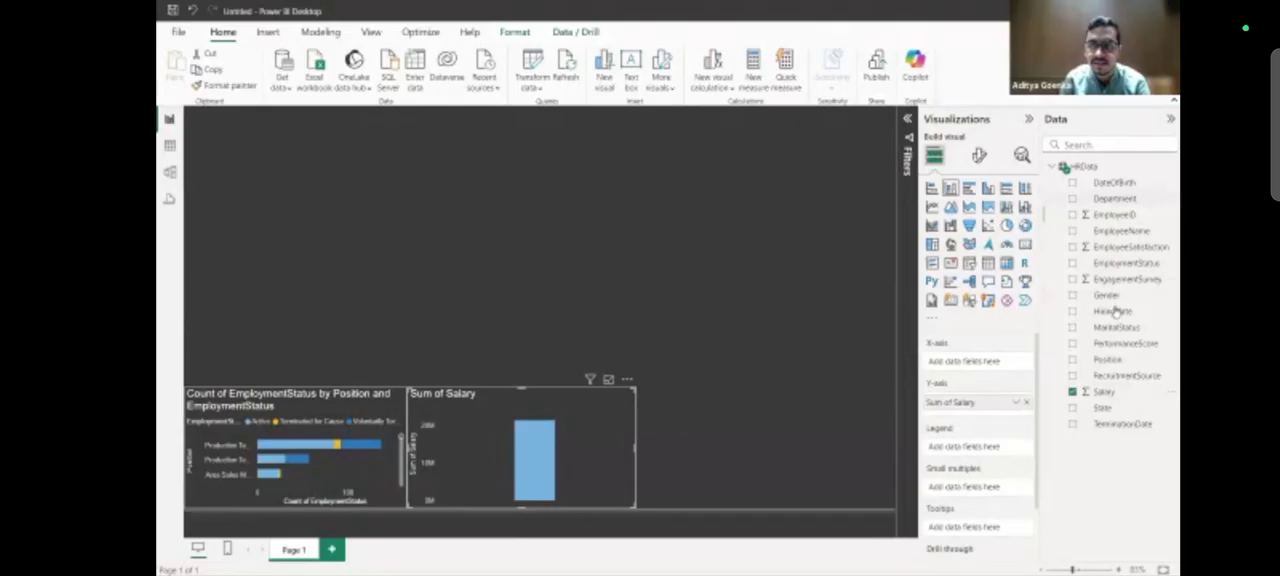
{"action": "left_click_drag", "start_coordinate": [1114, 359], "coordinate": [1005, 360]}
{"action": "left_click_drag", "start_coordinate": [990, 366], "coordinate": [990, 365]}
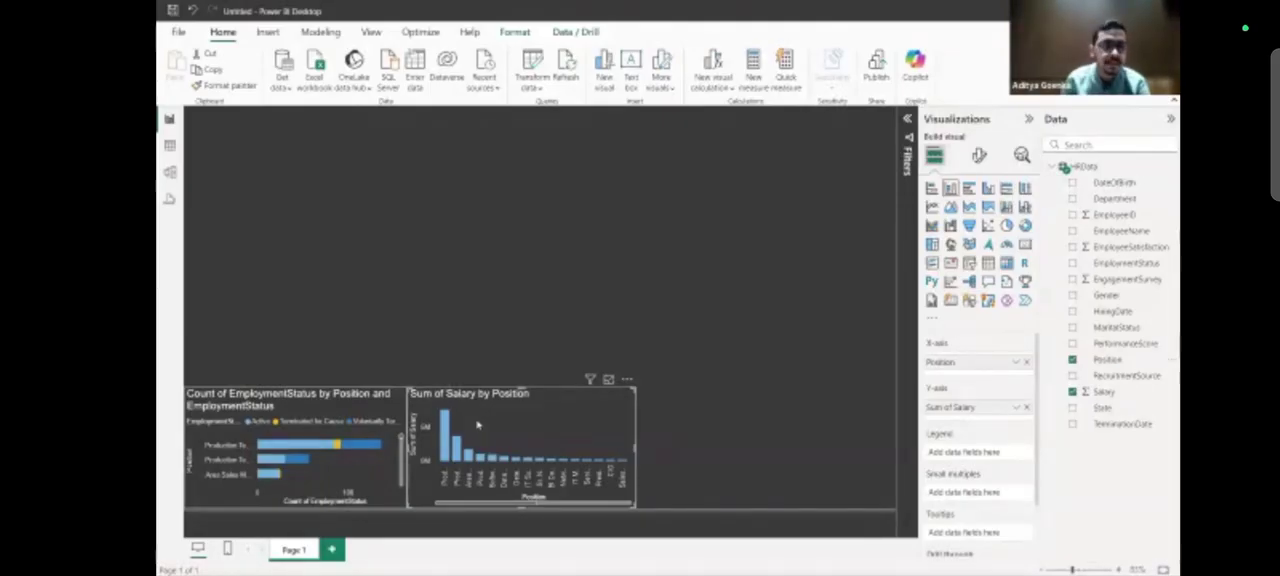
{"action": "left_click", "coordinate": [410, 342]}
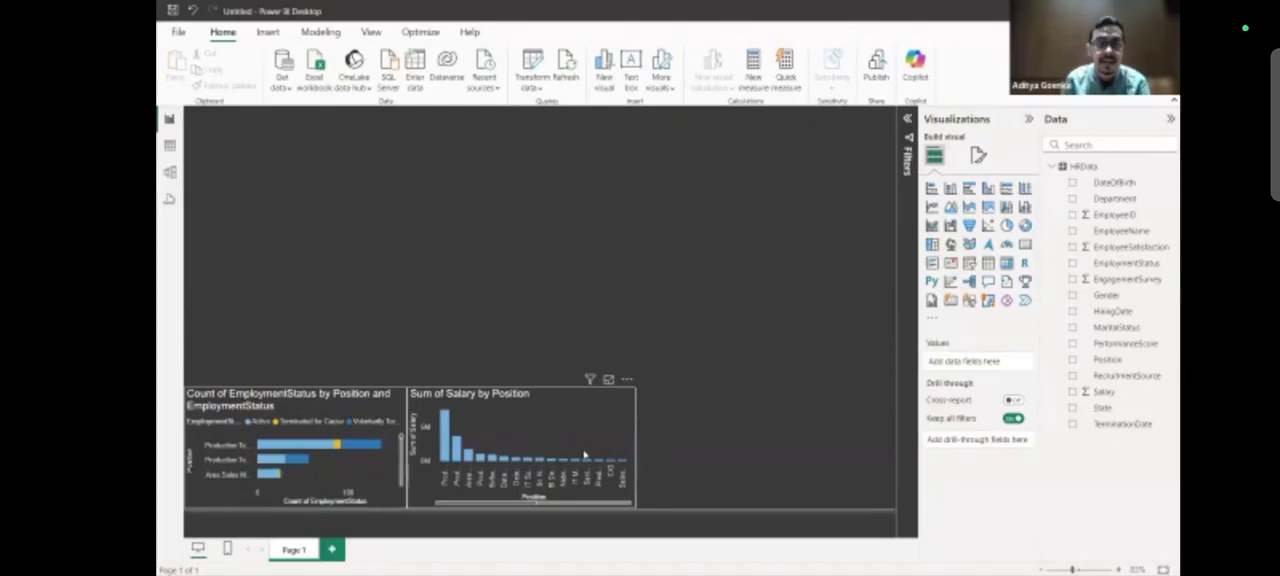
Set Gender as the column chart's legend and inspect the salary segments for the different positions.
{"action": "left_click", "coordinate": [600, 405]}
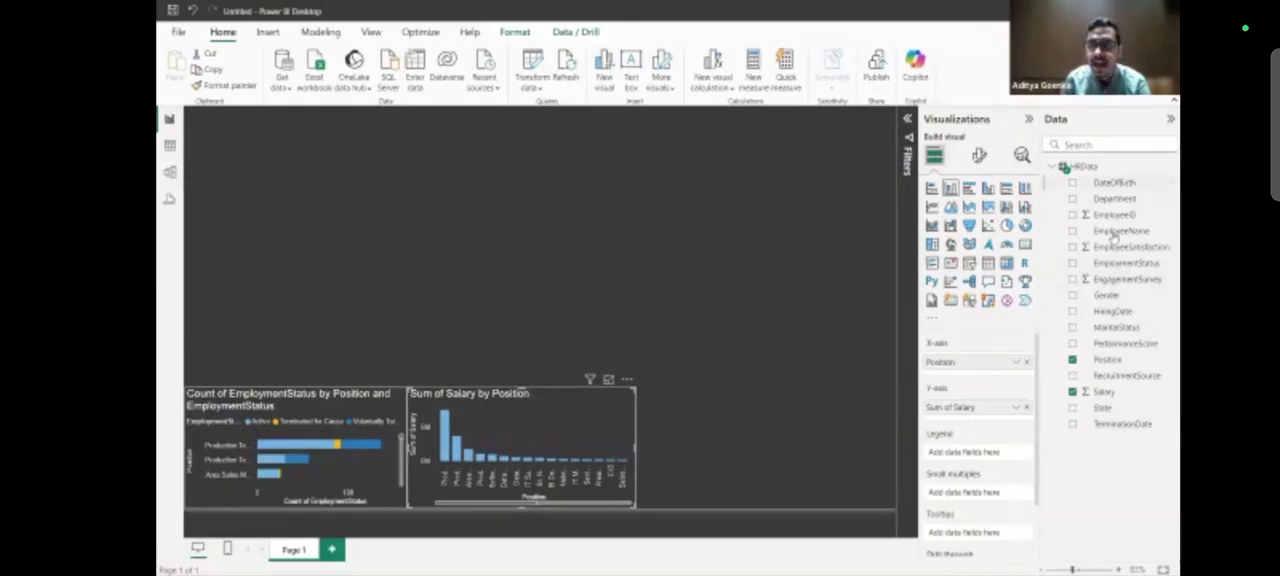
{"action": "left_click_drag", "start_coordinate": [1108, 300], "coordinate": [985, 460]}
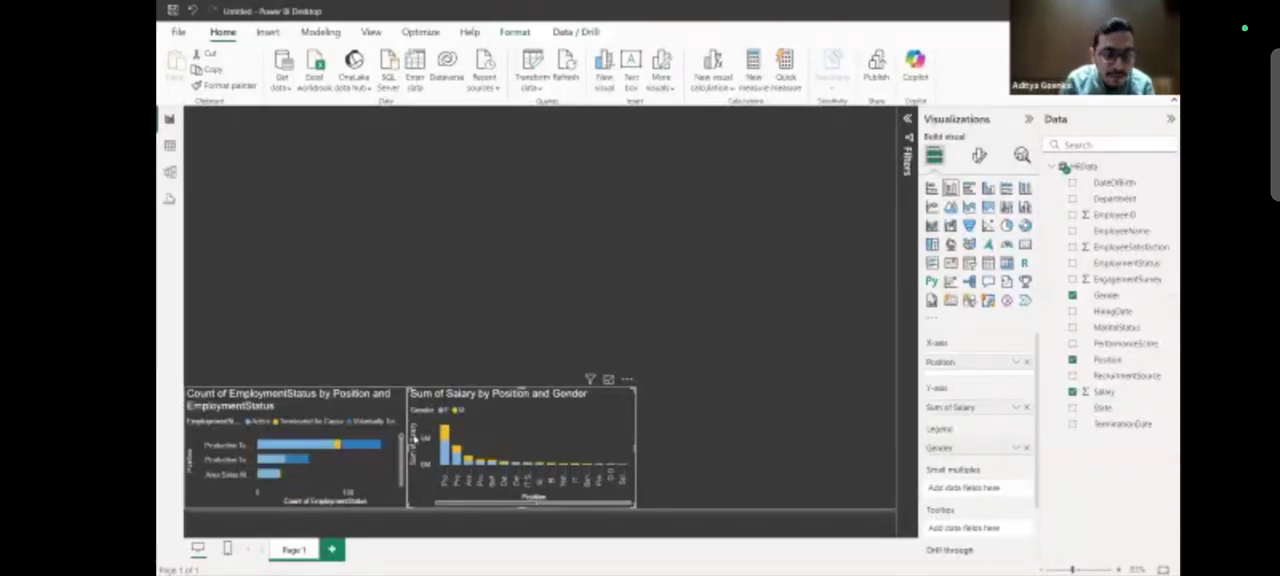
{"action": "mouse_move", "coordinate": [446, 455]}
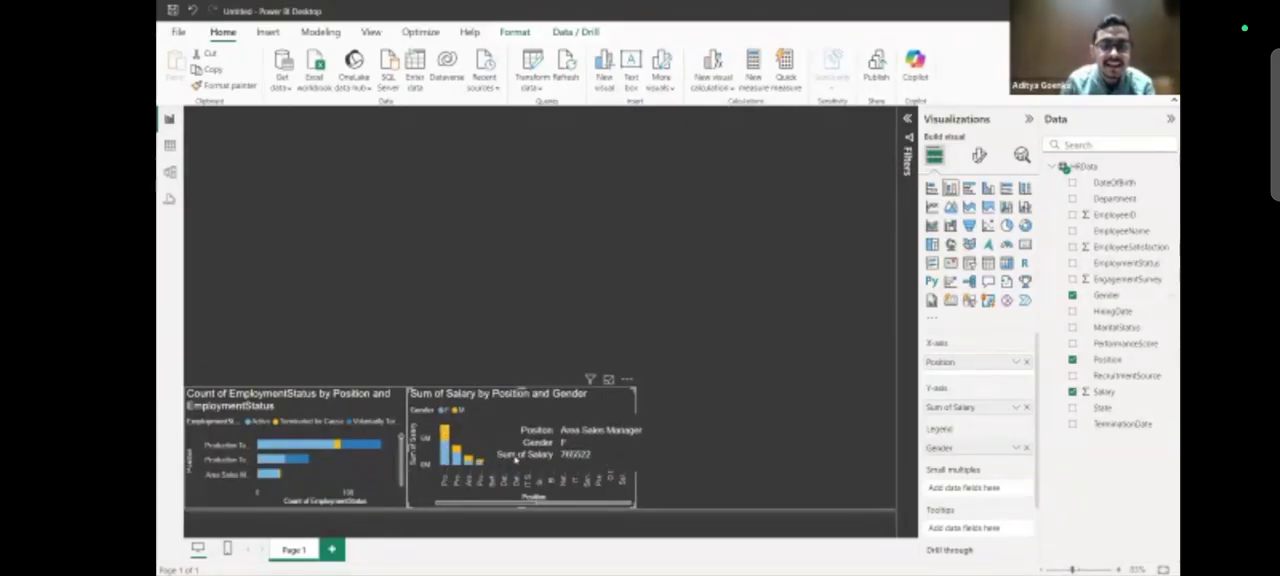
{"action": "scroll", "coordinate": [515, 446], "scroll_direction": "up", "scroll_amount": 3}
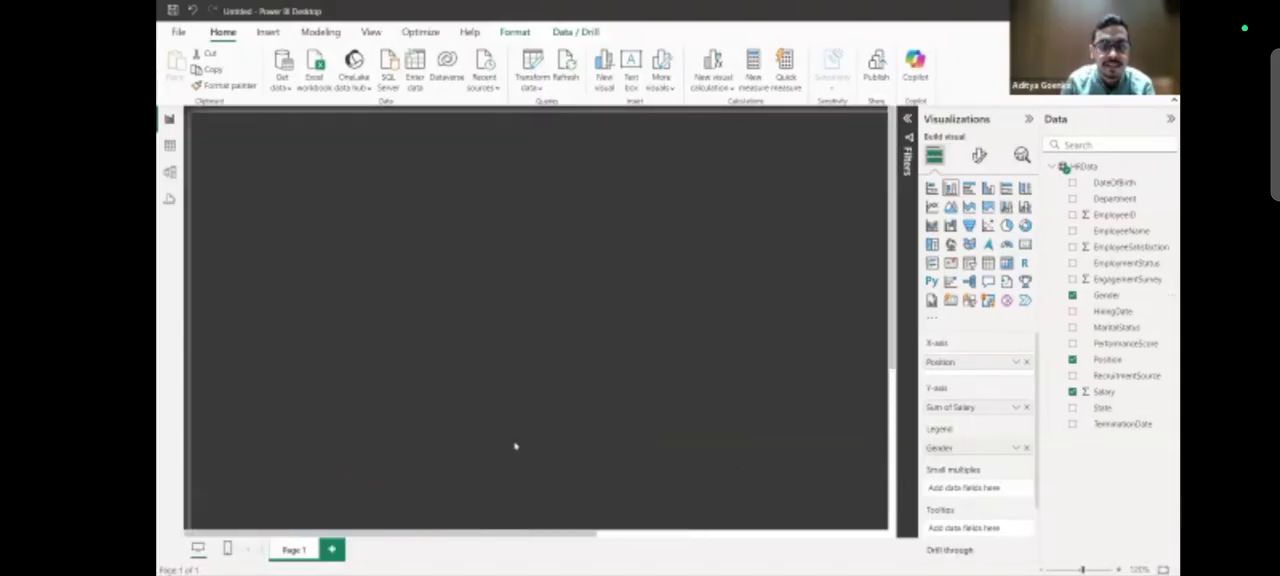
{"action": "scroll", "coordinate": [515, 446], "scroll_direction": "down", "scroll_amount": 5}
{"action": "scroll", "coordinate": [515, 446], "scroll_direction": "down", "scroll_amount": 5}
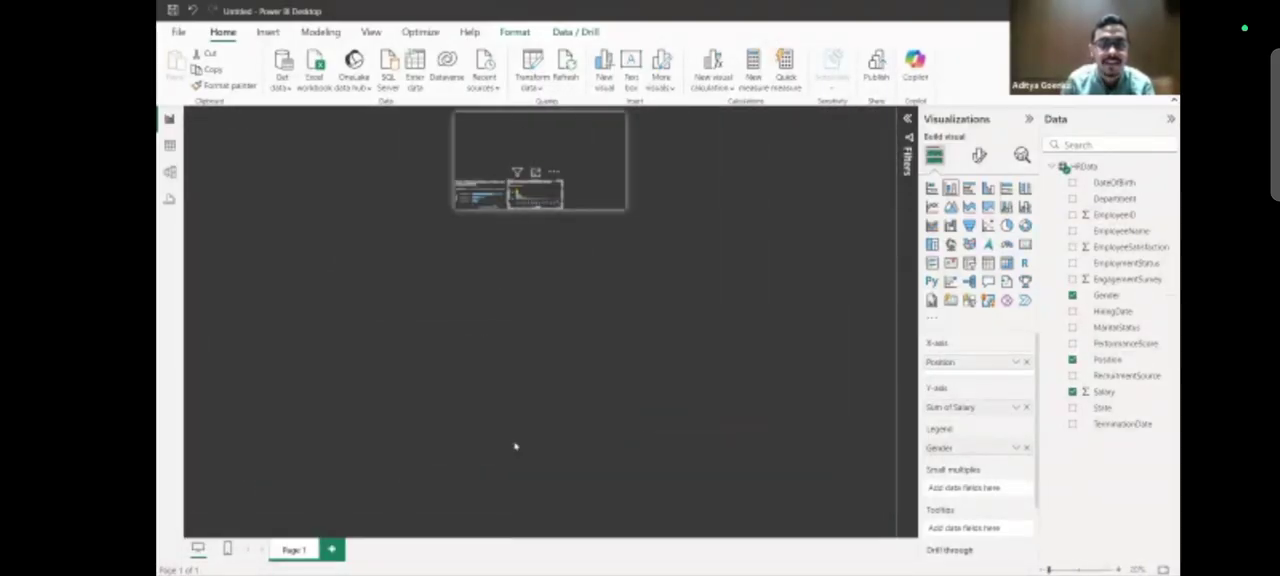
{"action": "scroll", "coordinate": [515, 446], "scroll_direction": "up", "scroll_amount": 2}
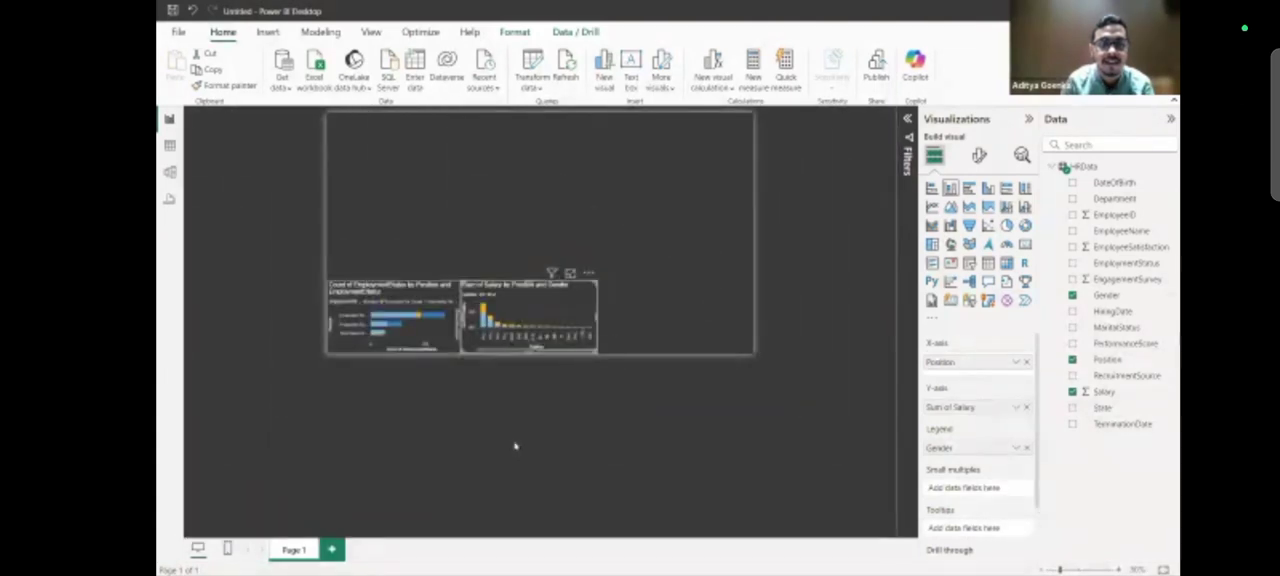
{"action": "scroll", "coordinate": [515, 446], "scroll_direction": "up", "scroll_amount": 2}
{"action": "scroll", "coordinate": [515, 446], "scroll_direction": "down", "scroll_amount": 5}
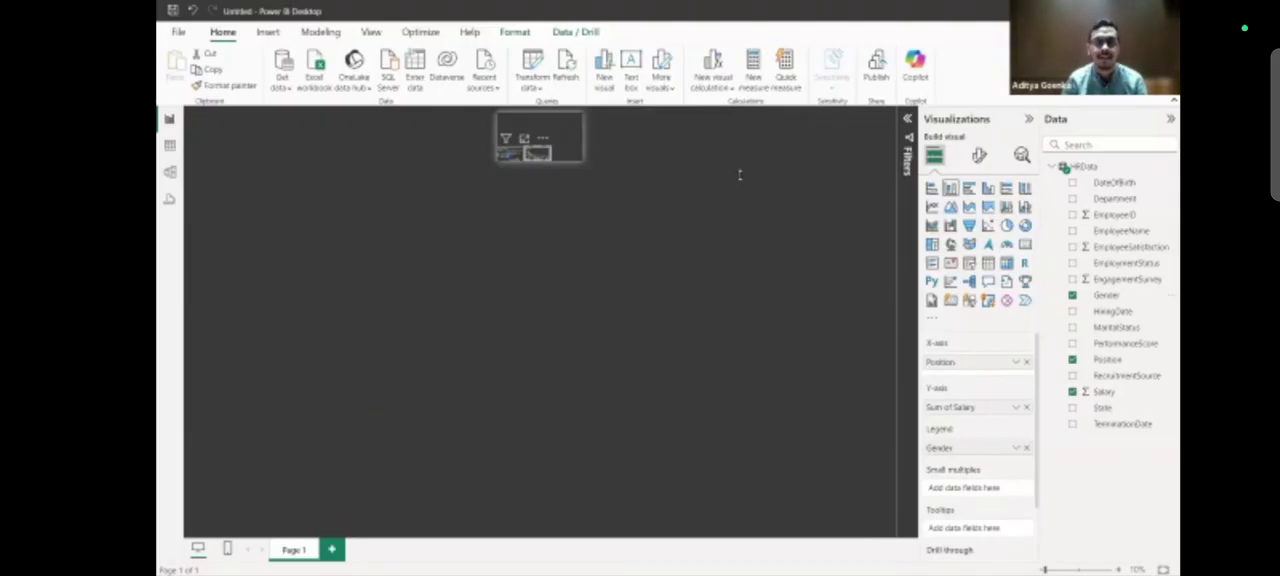
{"action": "scroll", "coordinate": [742, 180], "scroll_direction": "up", "scroll_amount": 10}
{"action": "scroll", "coordinate": [697, 194], "scroll_direction": "up", "scroll_amount": 3}
{"action": "scroll", "coordinate": [697, 194], "scroll_direction": "down", "scroll_amount": 2}
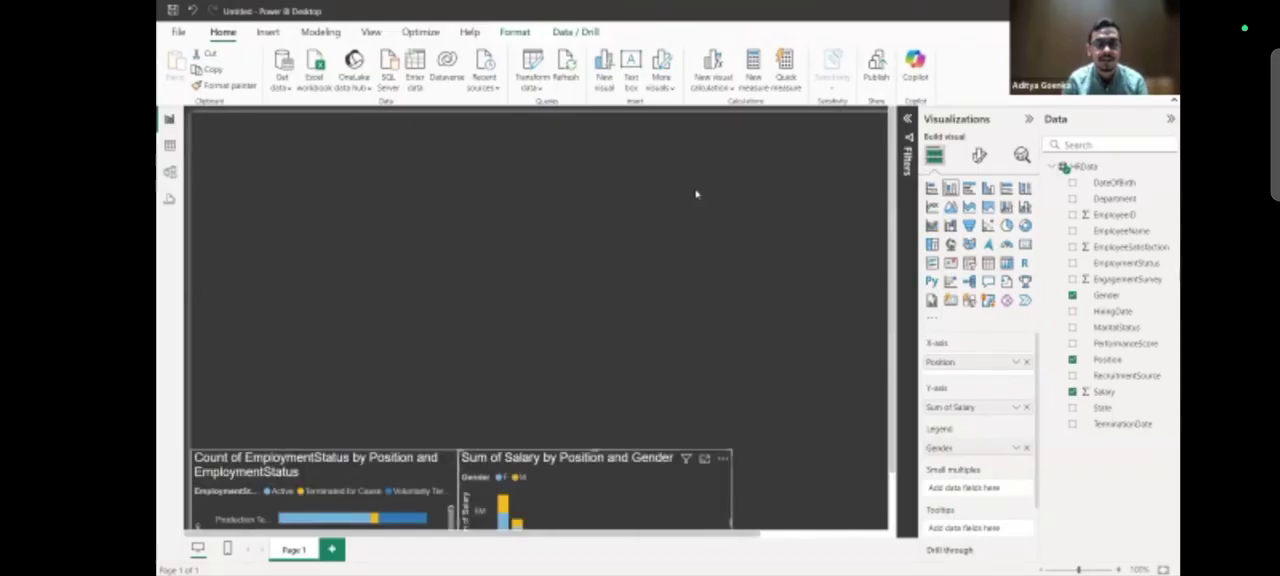
{"action": "scroll", "coordinate": [697, 194], "scroll_direction": "down", "scroll_amount": 4}
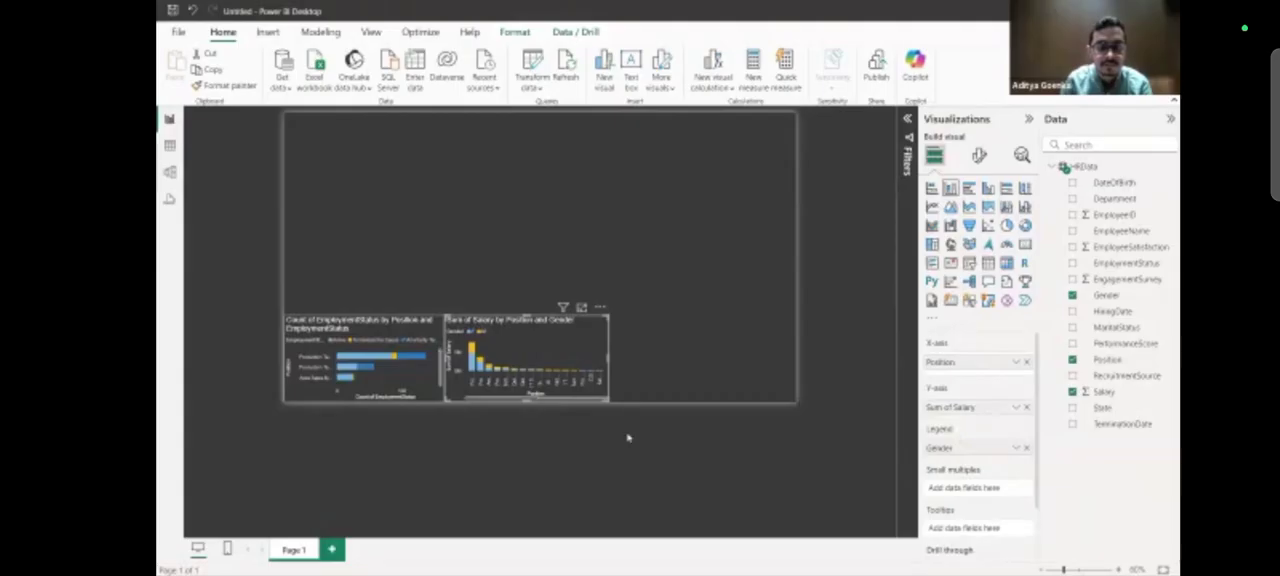
{"action": "scroll", "coordinate": [628, 437], "scroll_direction": "up", "scroll_amount": 2}
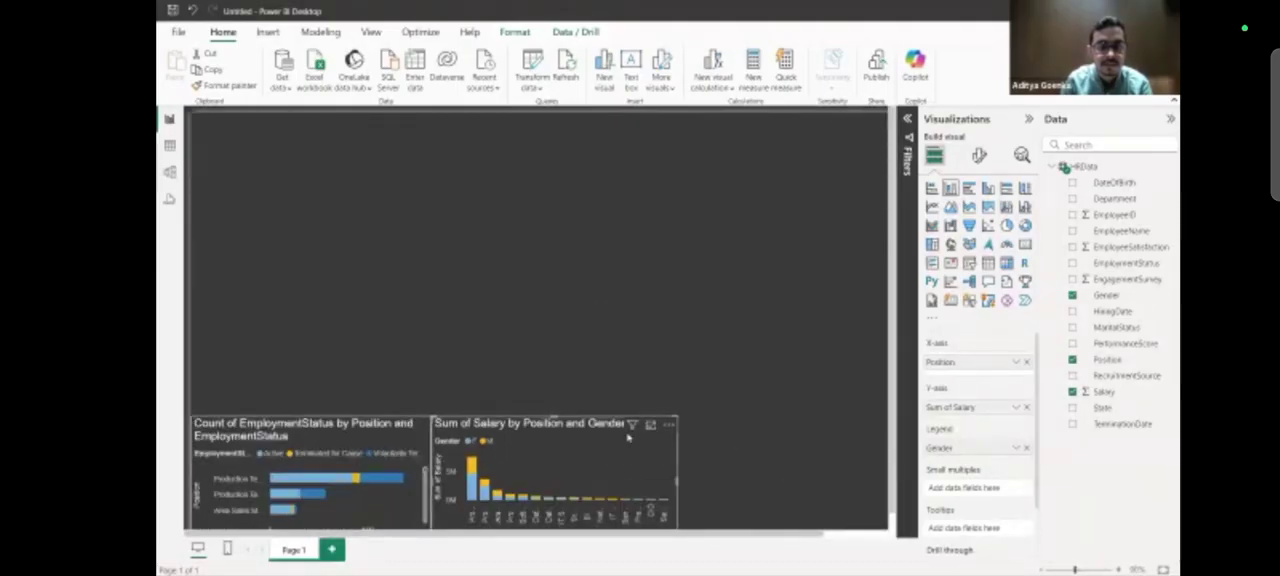
{"action": "scroll", "coordinate": [628, 437], "scroll_direction": "down", "scroll_amount": 2}
{"action": "scroll", "coordinate": [628, 437], "scroll_direction": "up", "scroll_amount": 3}
{"action": "scroll", "coordinate": [628, 437], "scroll_direction": "down", "scroll_amount": 2}
{"action": "scroll", "coordinate": [628, 437], "scroll_direction": "up", "scroll_amount": 2}
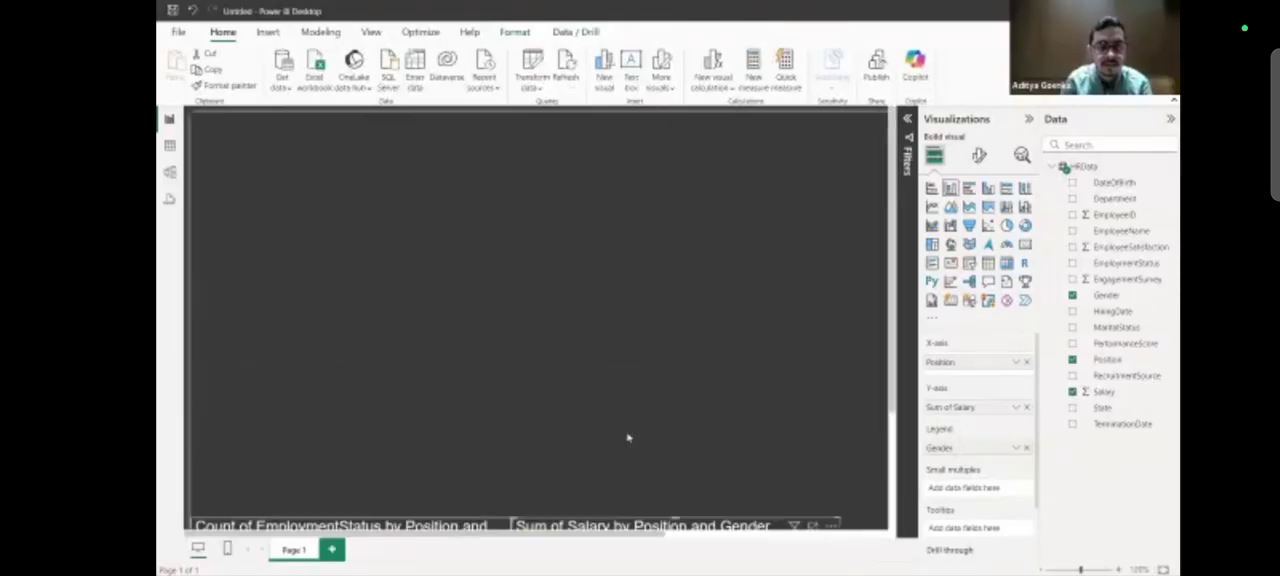
{"action": "scroll", "coordinate": [628, 437], "scroll_direction": "down", "scroll_amount": 1}
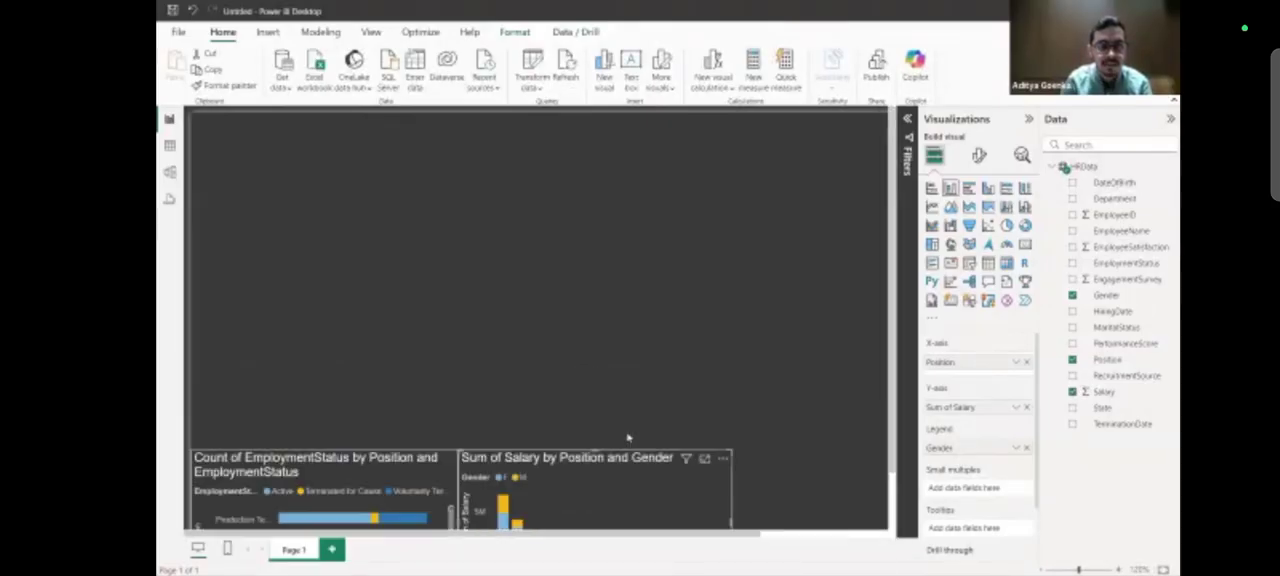
{"action": "scroll", "coordinate": [628, 437], "scroll_direction": "down", "scroll_amount": 2}
{"action": "scroll", "coordinate": [628, 437], "scroll_direction": "up", "scroll_amount": 3}
{"action": "scroll", "coordinate": [628, 437], "scroll_direction": "down", "scroll_amount": 2}
{"action": "scroll", "coordinate": [628, 437], "scroll_direction": "up", "scroll_amount": 1}
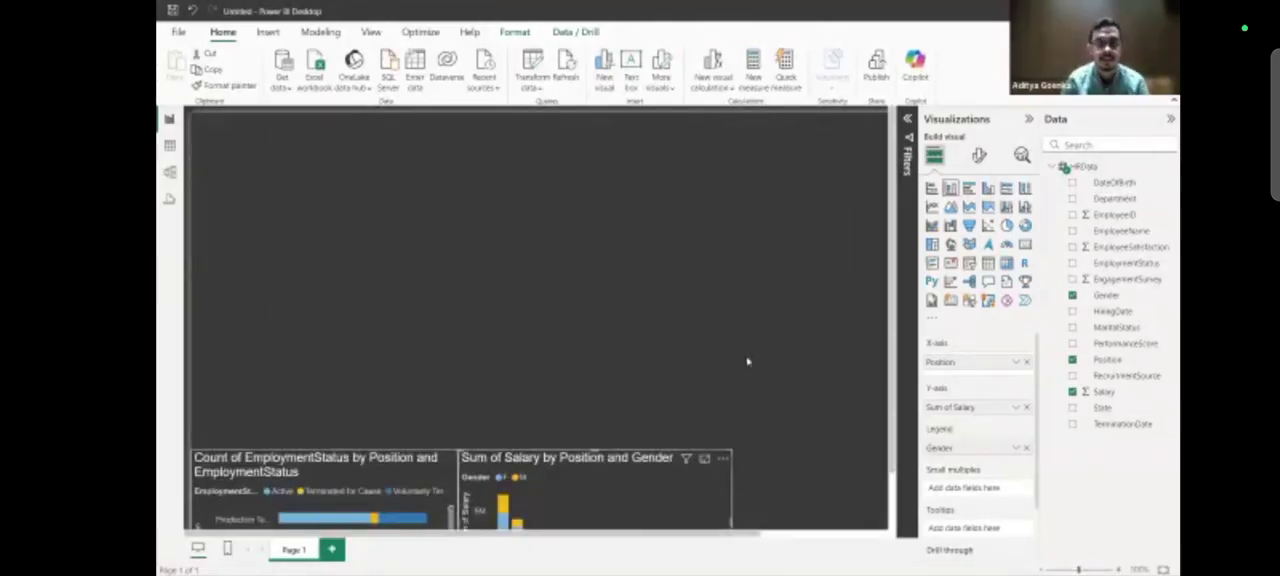
{"action": "scroll", "coordinate": [747, 362], "scroll_direction": "down", "scroll_amount": 2}
{"action": "scroll", "coordinate": [747, 362], "scroll_direction": "up", "scroll_amount": 2}
{"action": "scroll", "coordinate": [747, 362], "scroll_direction": "down", "scroll_amount": 1}
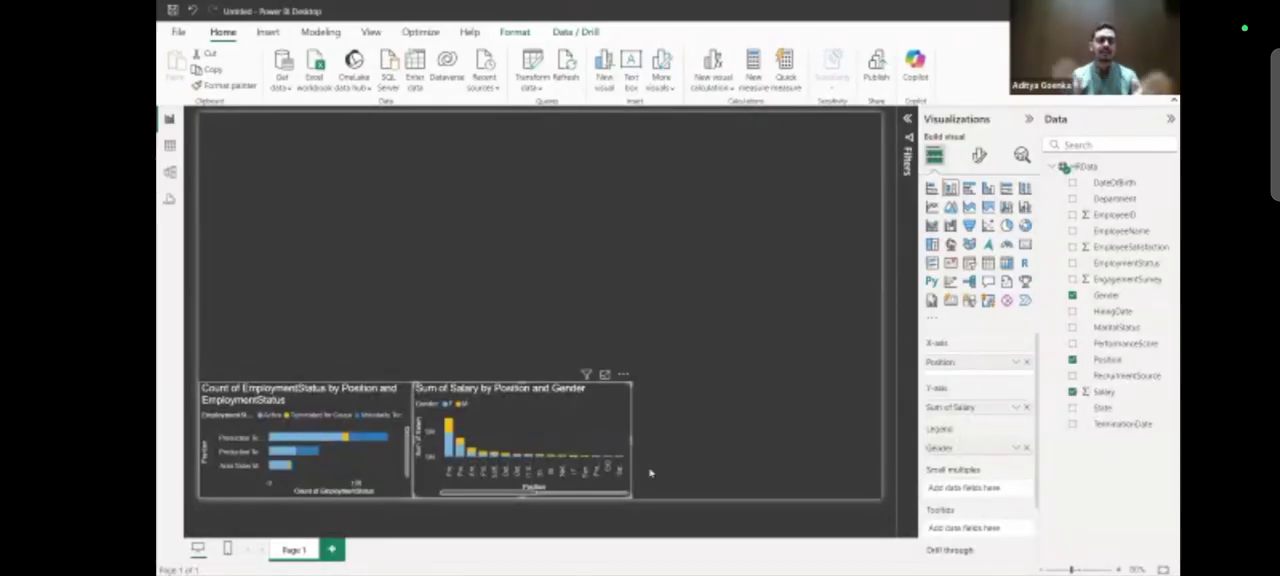
Add a line and stacked column chart beside the salary column chart, and narrow the salary chart slightly to make room.
{"action": "left_click", "coordinate": [701, 449]}
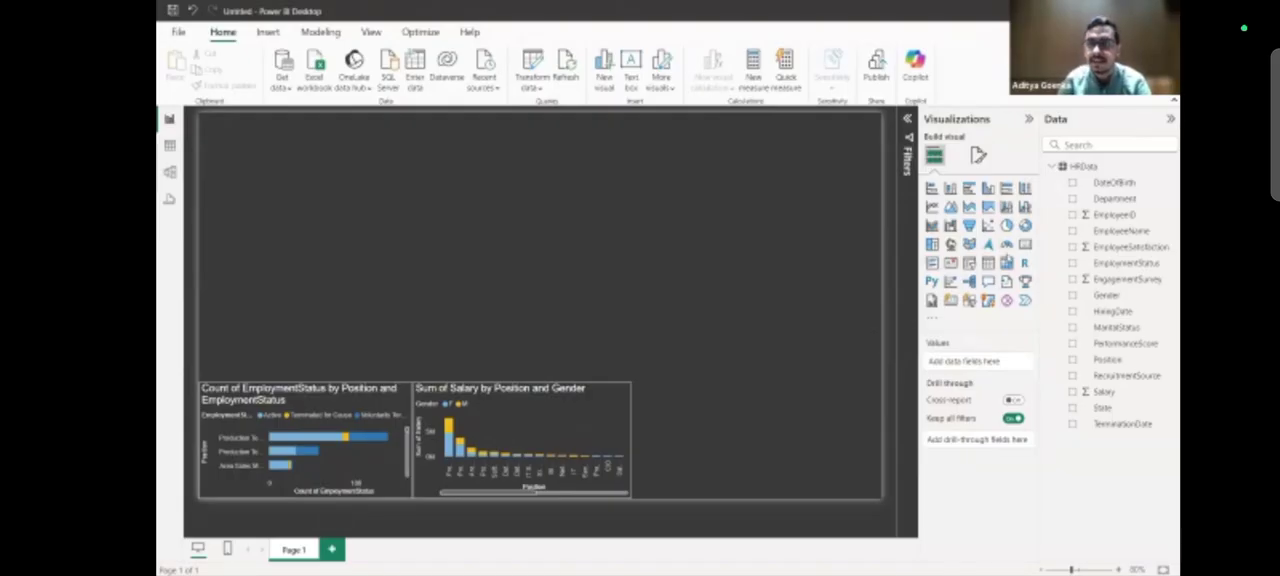
{"action": "left_click", "coordinate": [1006, 207]}
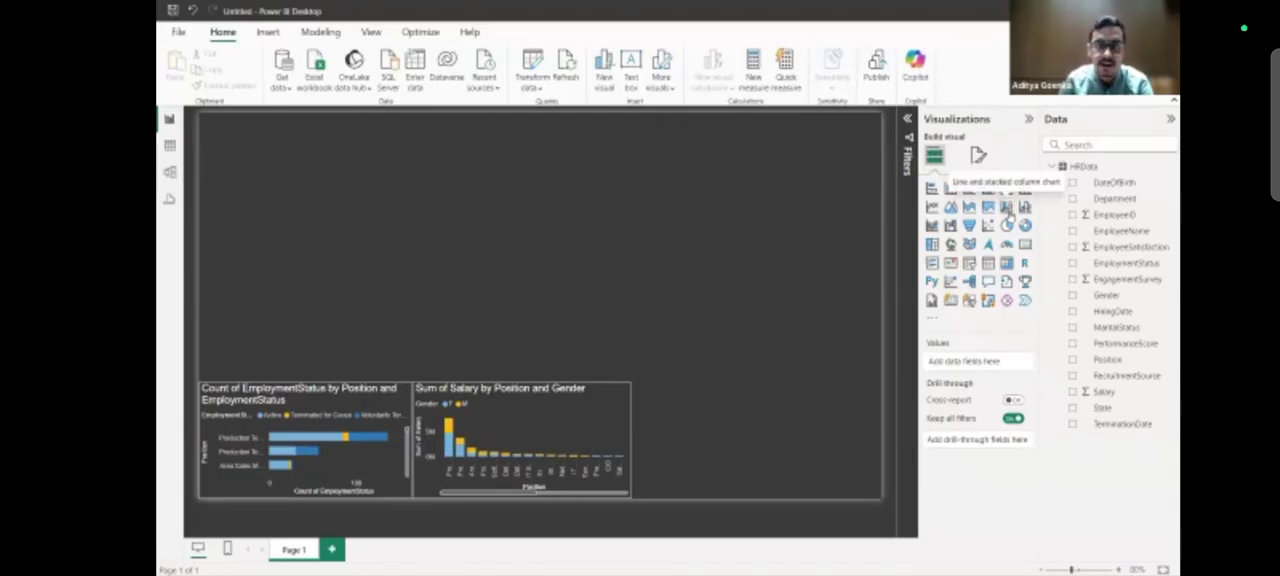
{"action": "left_click_drag", "start_coordinate": [242, 137], "coordinate": [652, 386]}
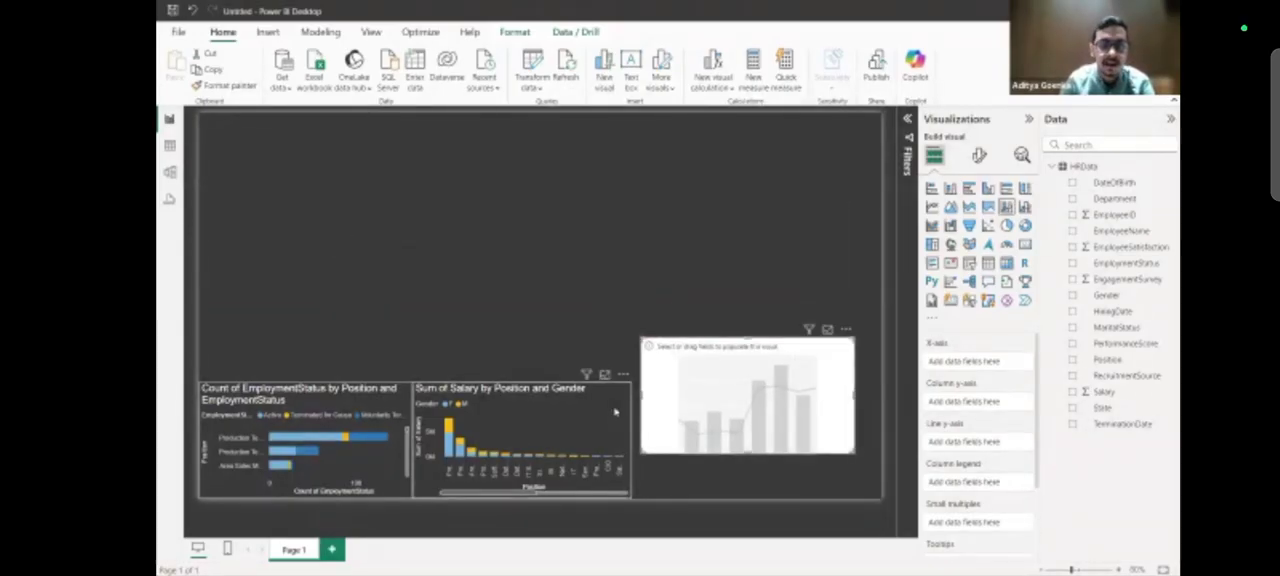
{"action": "left_click", "coordinate": [615, 412]}
{"action": "left_click_drag", "start_coordinate": [629, 439], "coordinate": [617, 441]}
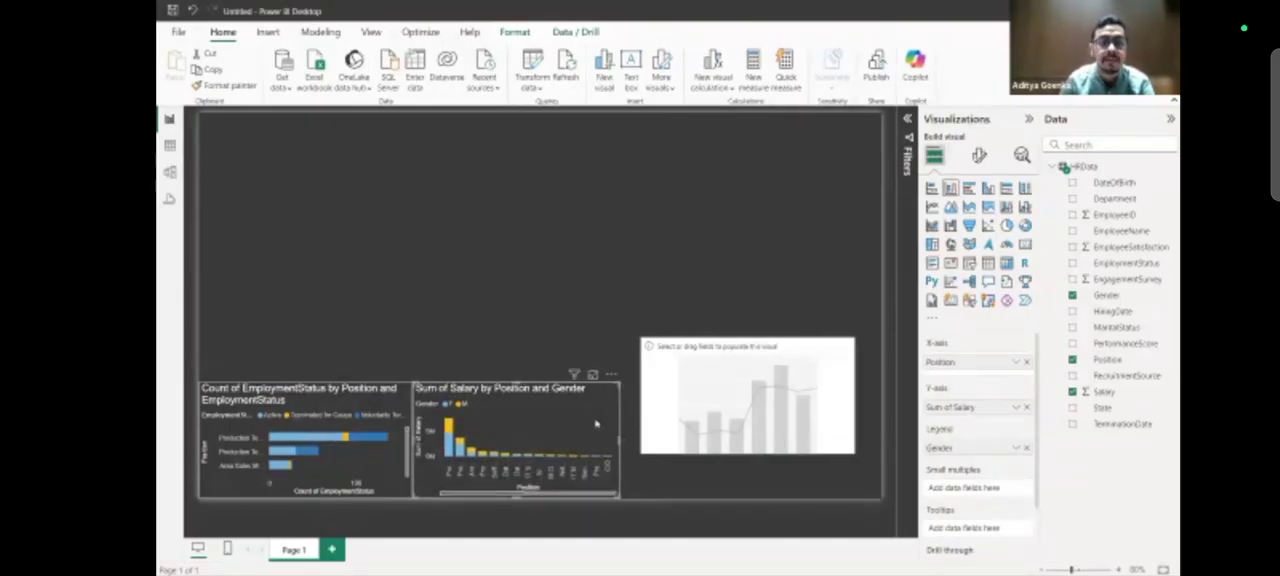
Fit the empty combo chart into the page's lower corner, flush against the salary chart, and enlarge it to about twice that chart's height.
{"action": "left_click_drag", "start_coordinate": [771, 371], "coordinate": [745, 423]}
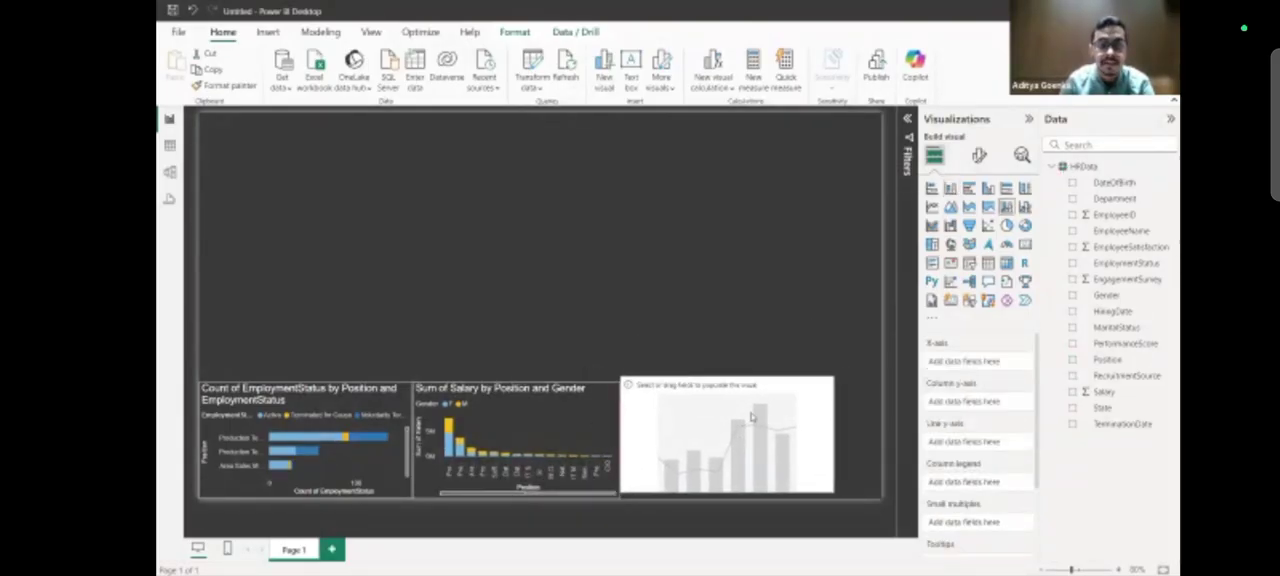
{"action": "left_click_drag", "start_coordinate": [719, 390], "coordinate": [778, 392]}
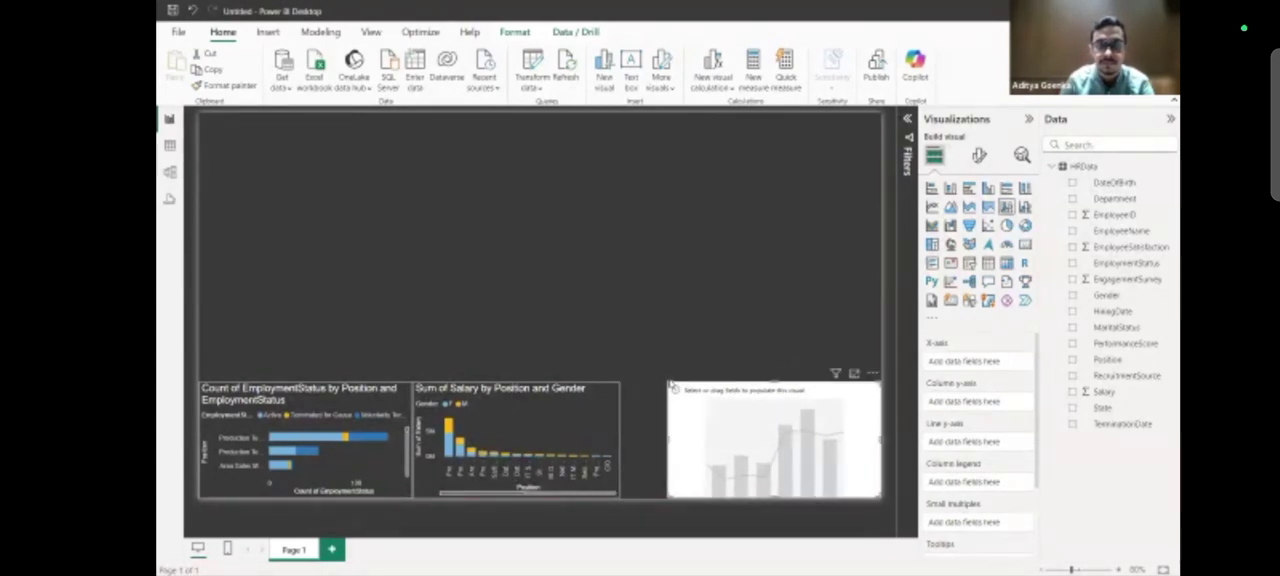
{"action": "left_click_drag", "start_coordinate": [668, 380], "coordinate": [621, 320]}
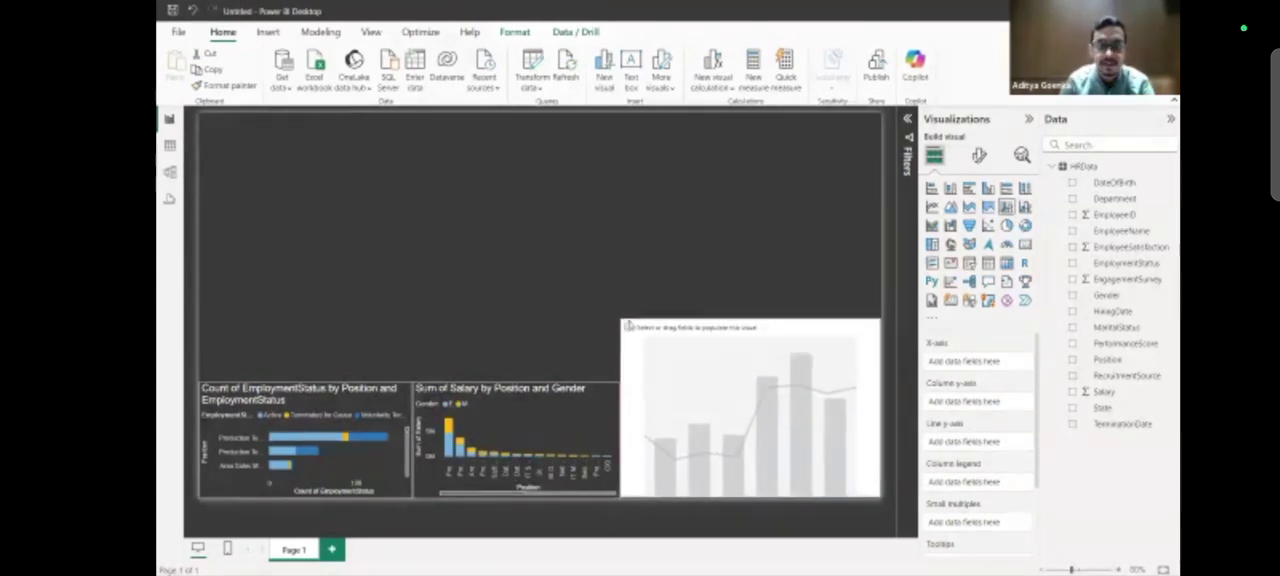
{"action": "left_click_drag", "start_coordinate": [750, 258], "coordinate": [750, 237]}
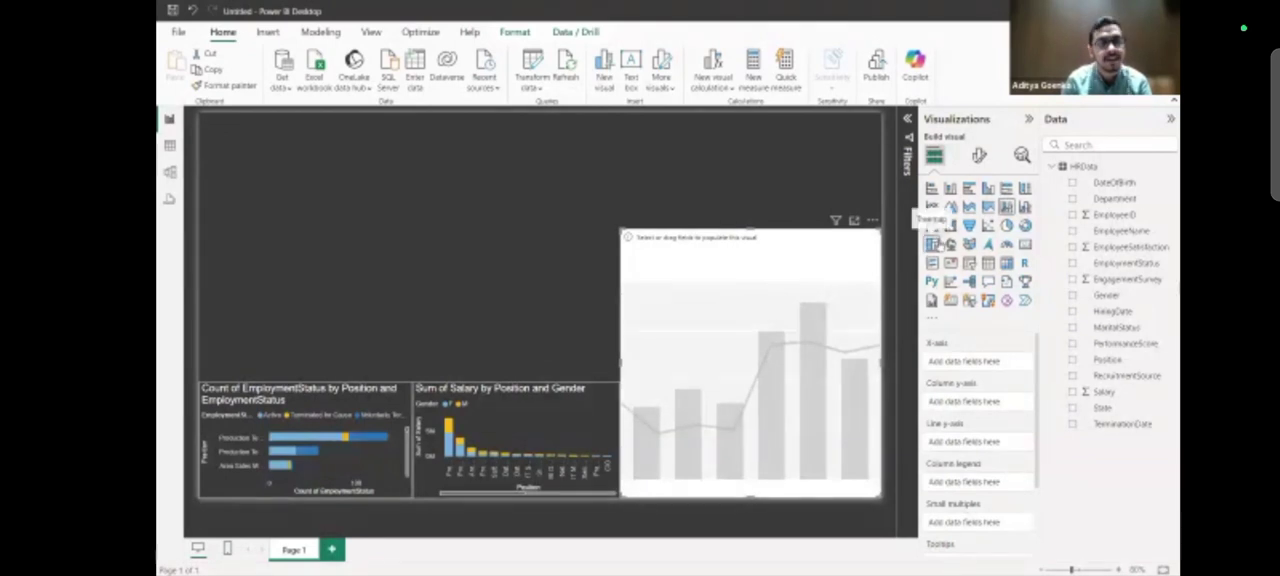
Put the sum of Salary on the combo chart's column Y-axis and HiringDate on its X-axis.
{"action": "left_click_drag", "start_coordinate": [1108, 392], "coordinate": [998, 408]}
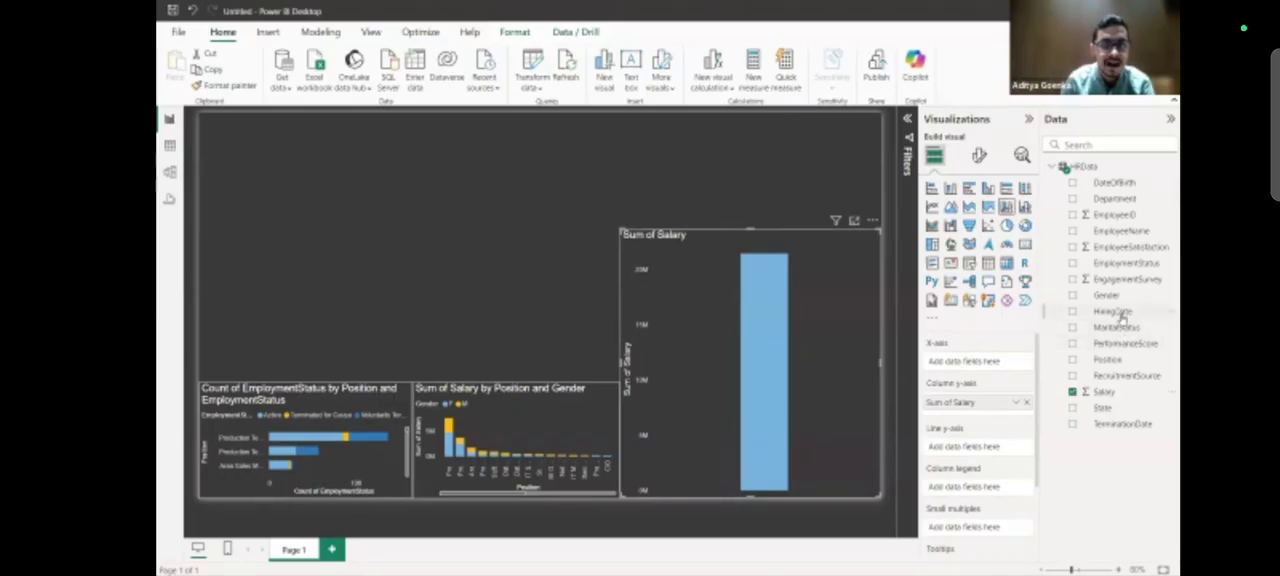
{"action": "left_click_drag", "start_coordinate": [1120, 313], "coordinate": [984, 369]}
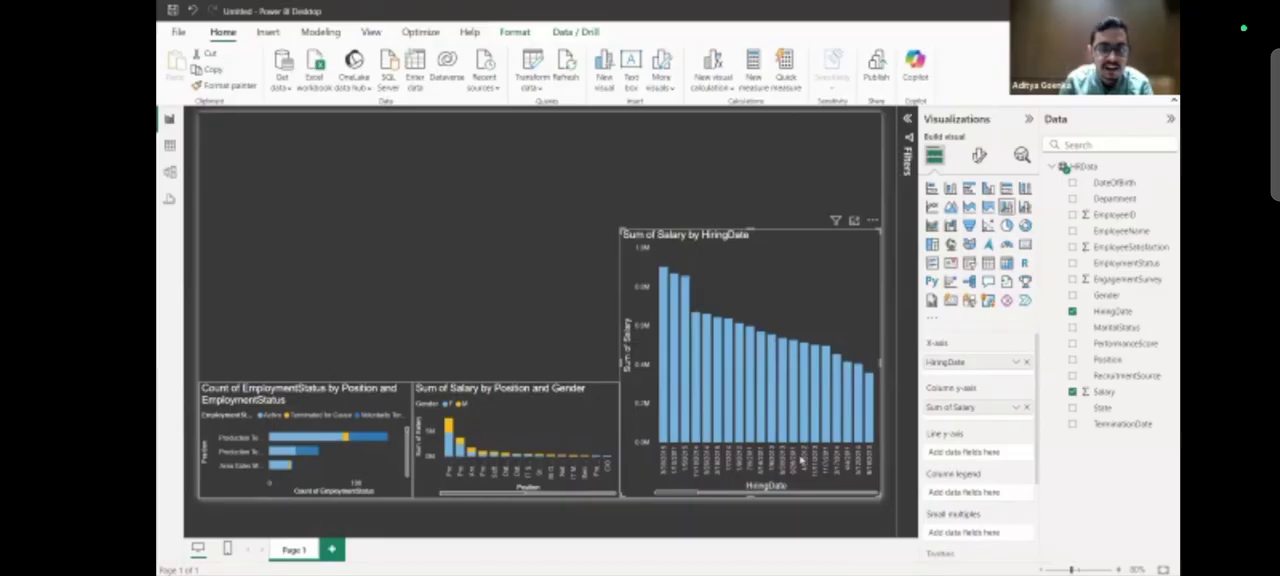
{"action": "mouse_move", "coordinate": [733, 363]}
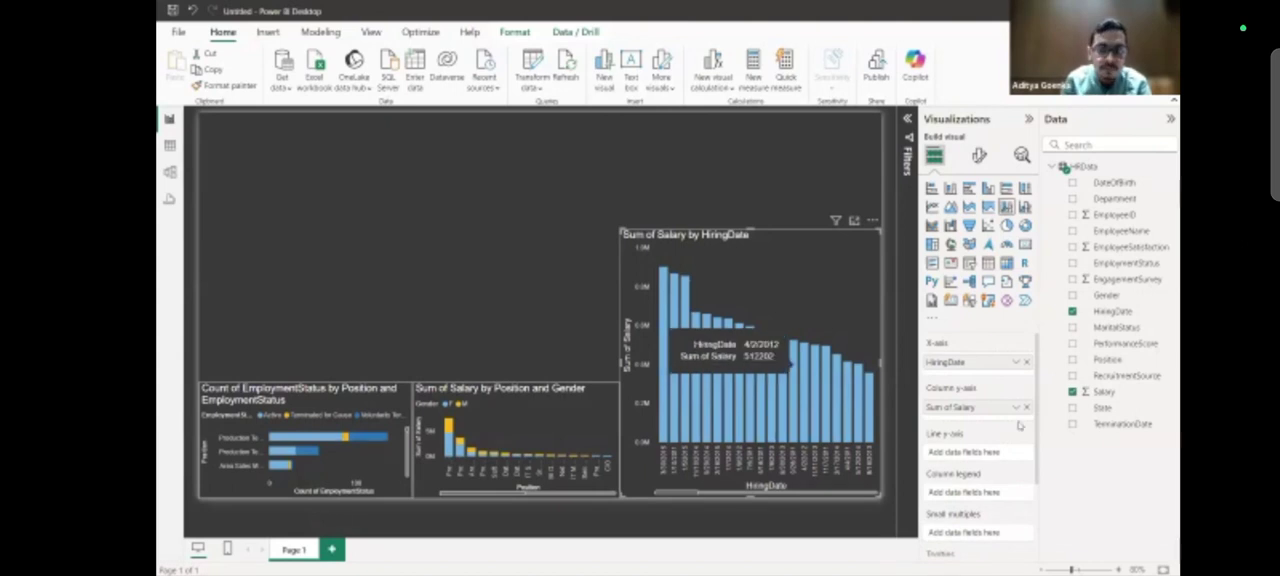
{"action": "scroll", "coordinate": [975, 455], "scroll_direction": "down", "scroll_amount": 2}
{"action": "scroll", "coordinate": [975, 455], "scroll_direction": "up", "scroll_amount": 2}
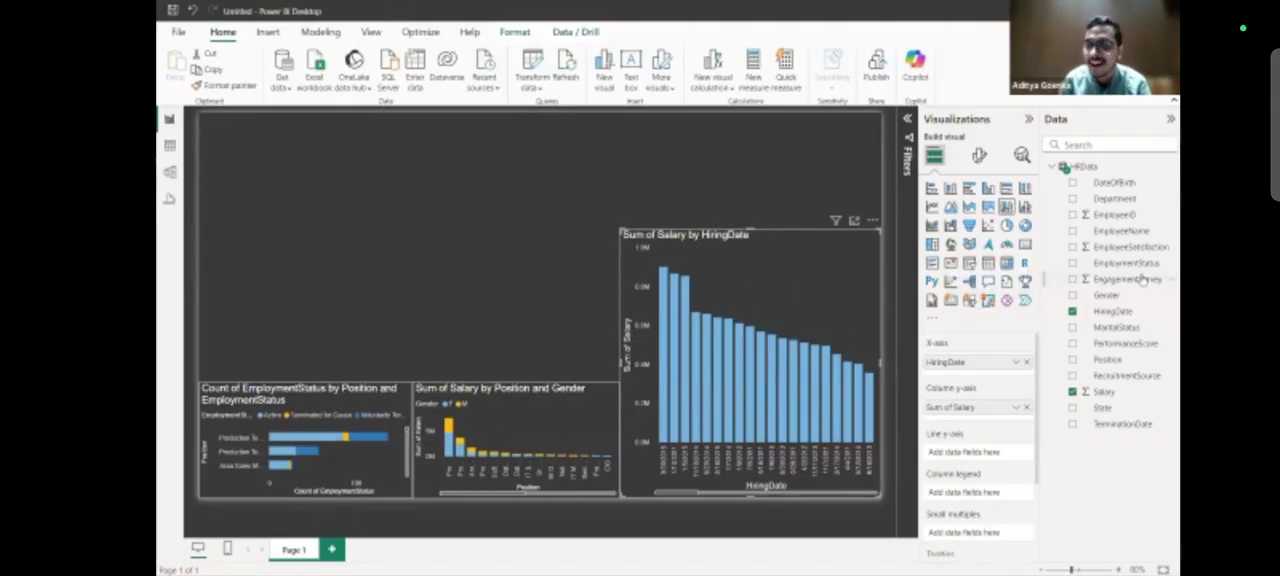
Set Department as the combo chart's column legend and inspect the salary segments for individual hiring dates.
{"action": "left_click_drag", "start_coordinate": [1133, 199], "coordinate": [965, 496]}
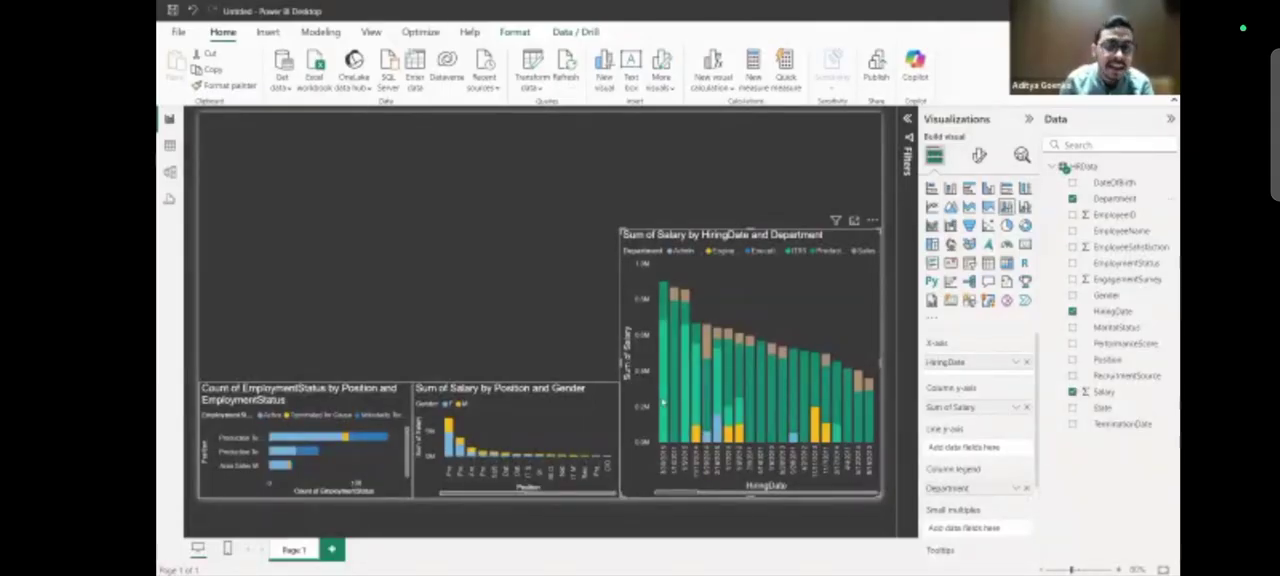
{"action": "mouse_move", "coordinate": [663, 355]}
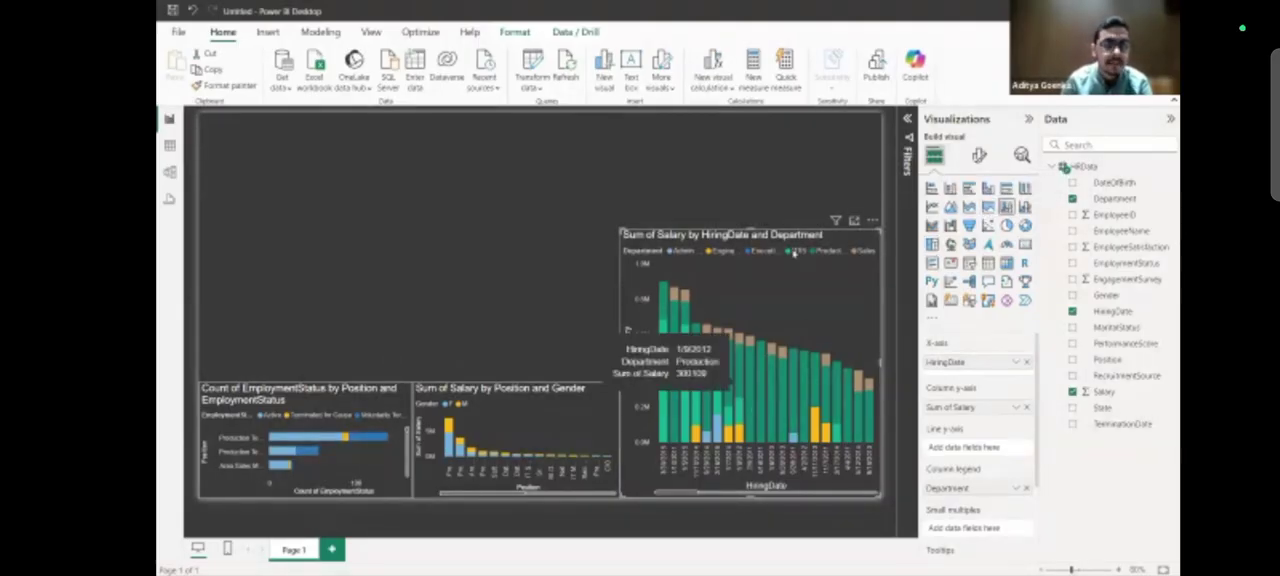
{"action": "mouse_move", "coordinate": [661, 309]}
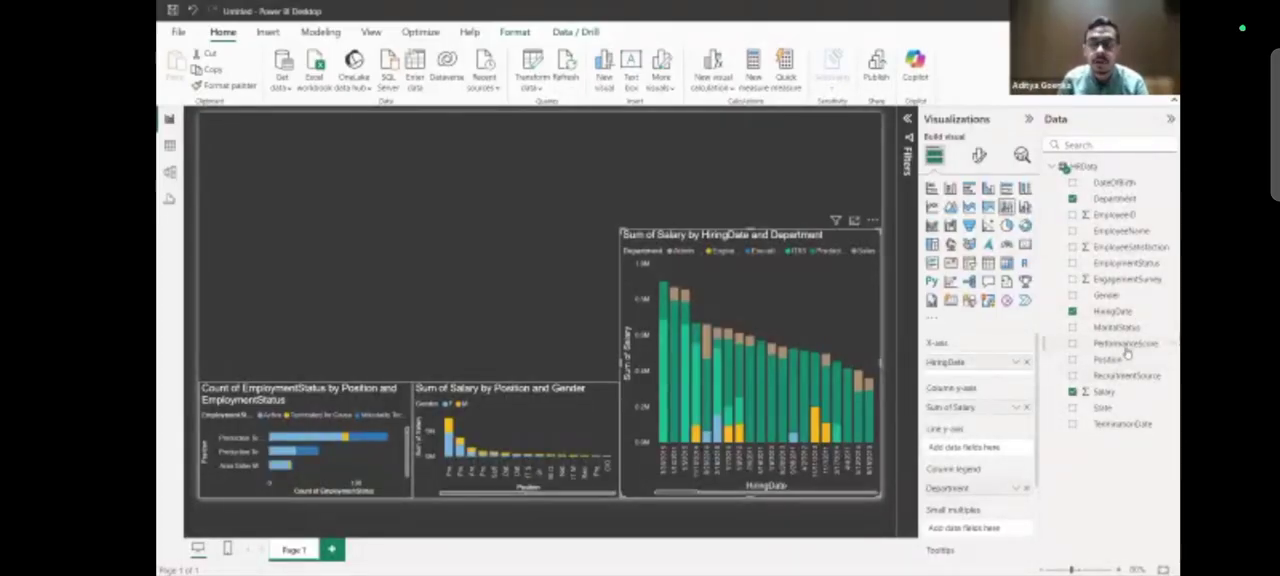
Try PerformanceScore on the combo chart's line Y-axis, review its aggregation options, and remove the field again.
{"action": "left_click_drag", "start_coordinate": [1125, 347], "coordinate": [992, 453]}
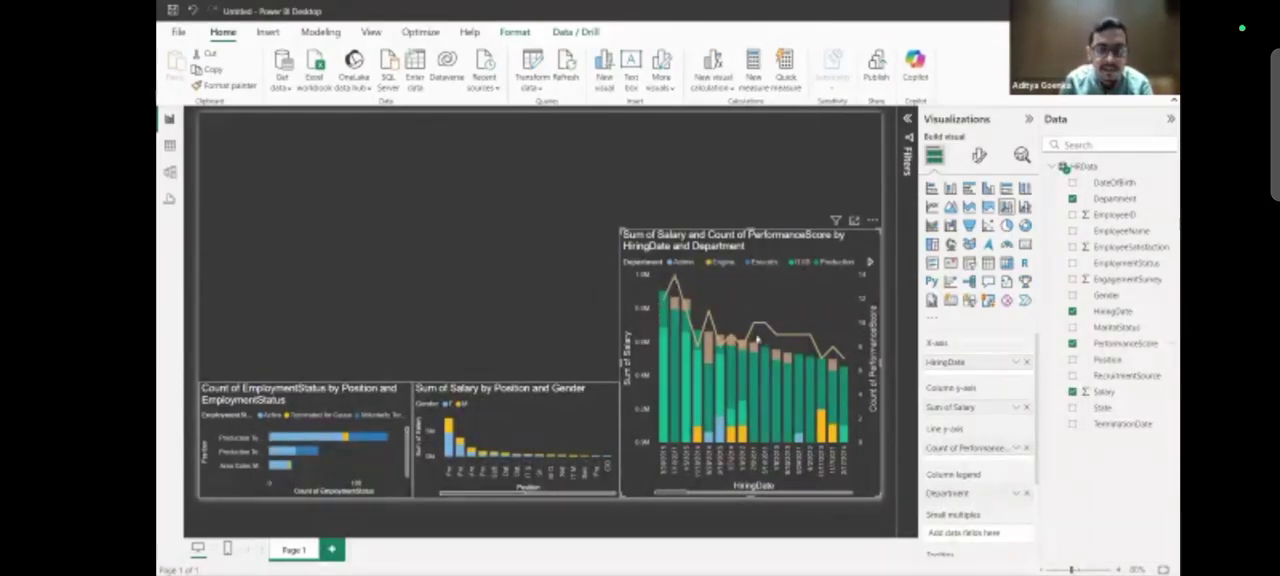
{"action": "mouse_move", "coordinate": [760, 323]}
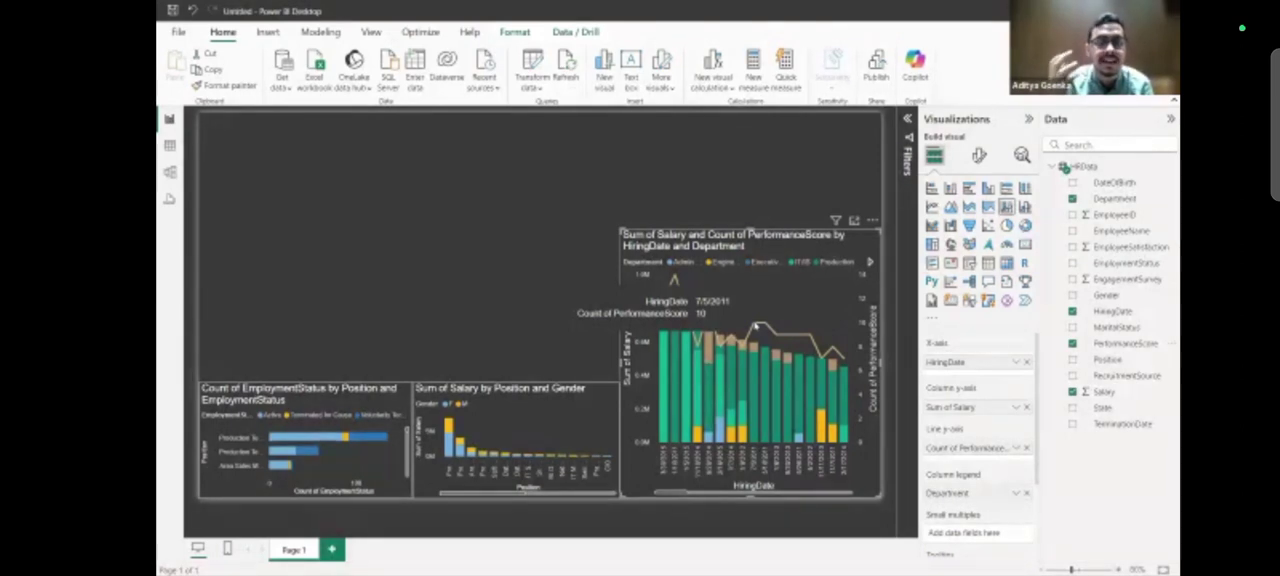
{"action": "left_click", "coordinate": [1017, 449]}
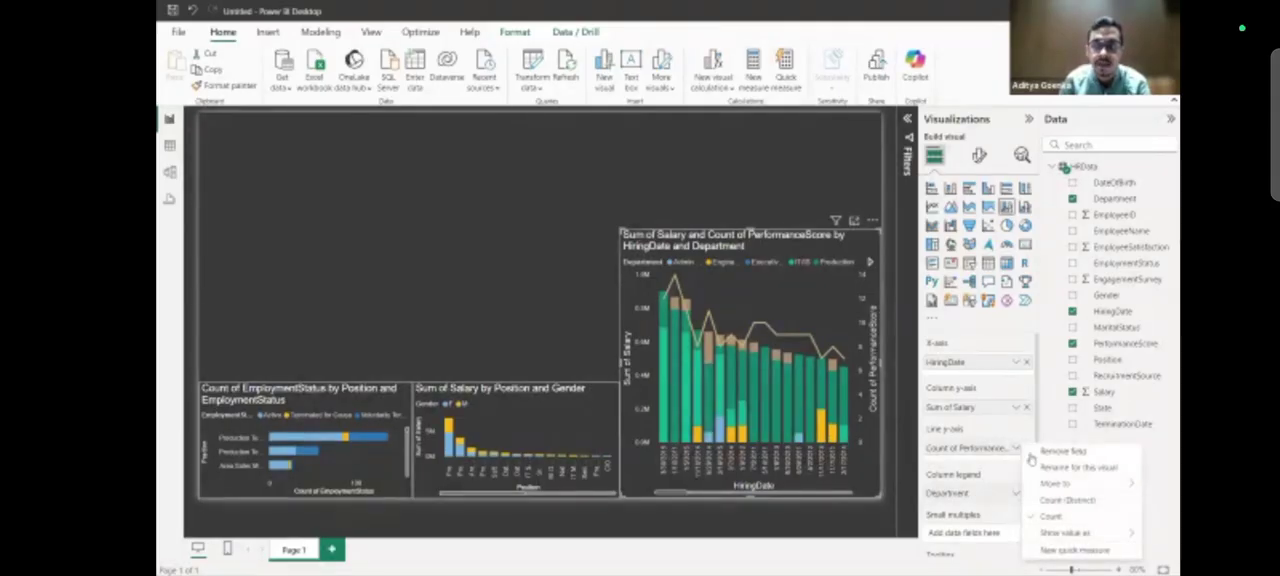
{"action": "mouse_move", "coordinate": [1060, 486]}
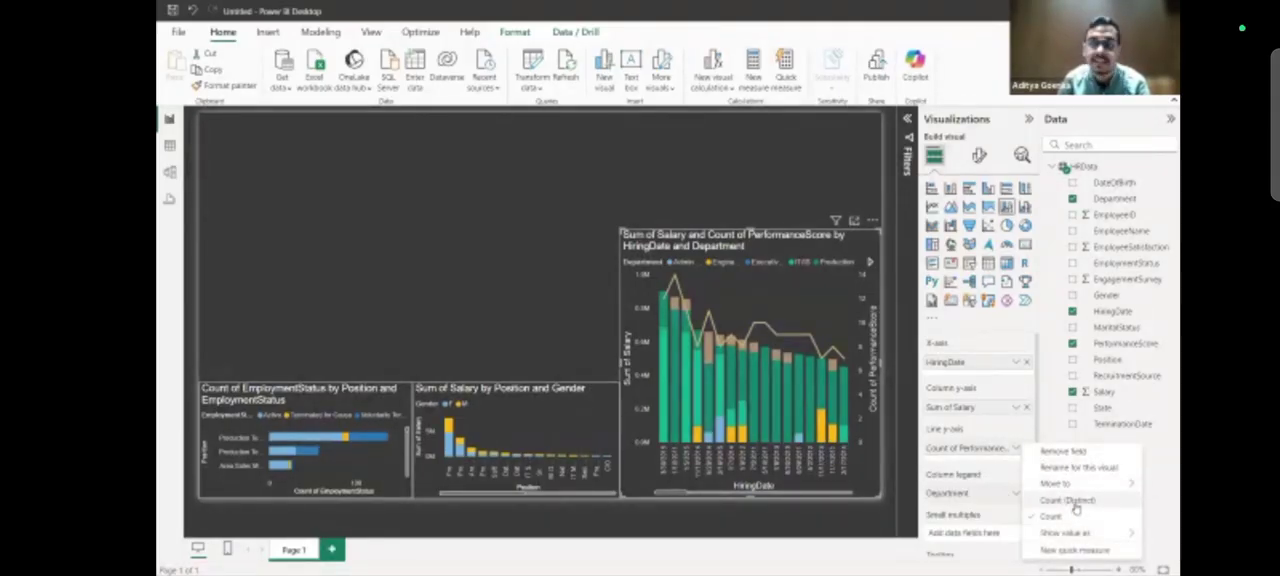
{"action": "left_click", "coordinate": [810, 157]}
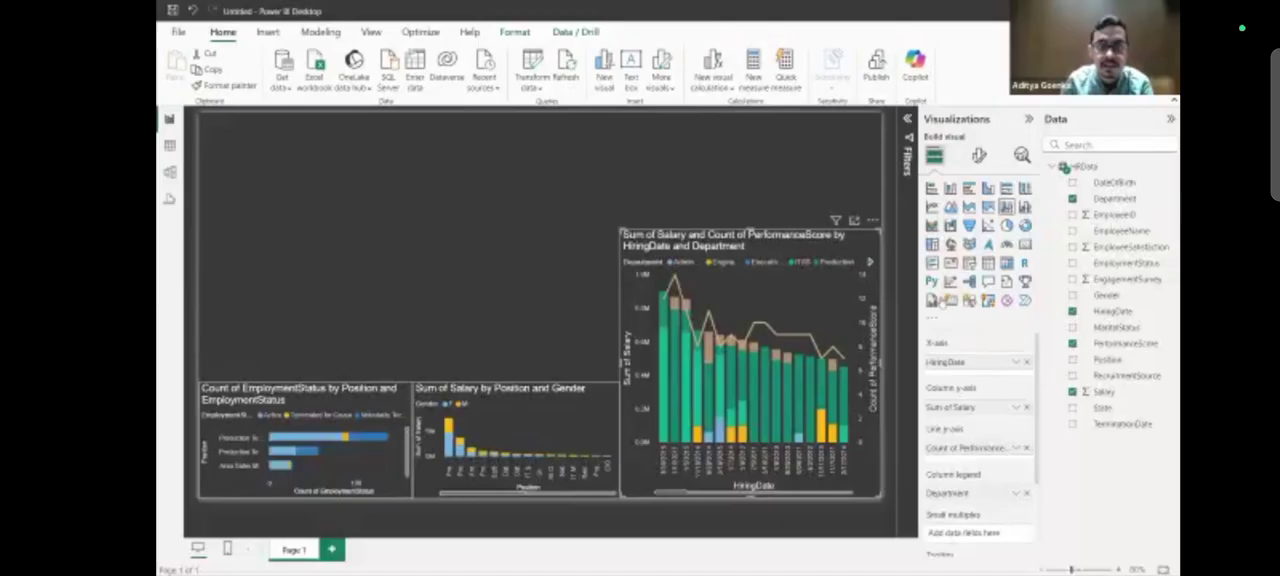
{"action": "left_click", "coordinate": [772, 199]}
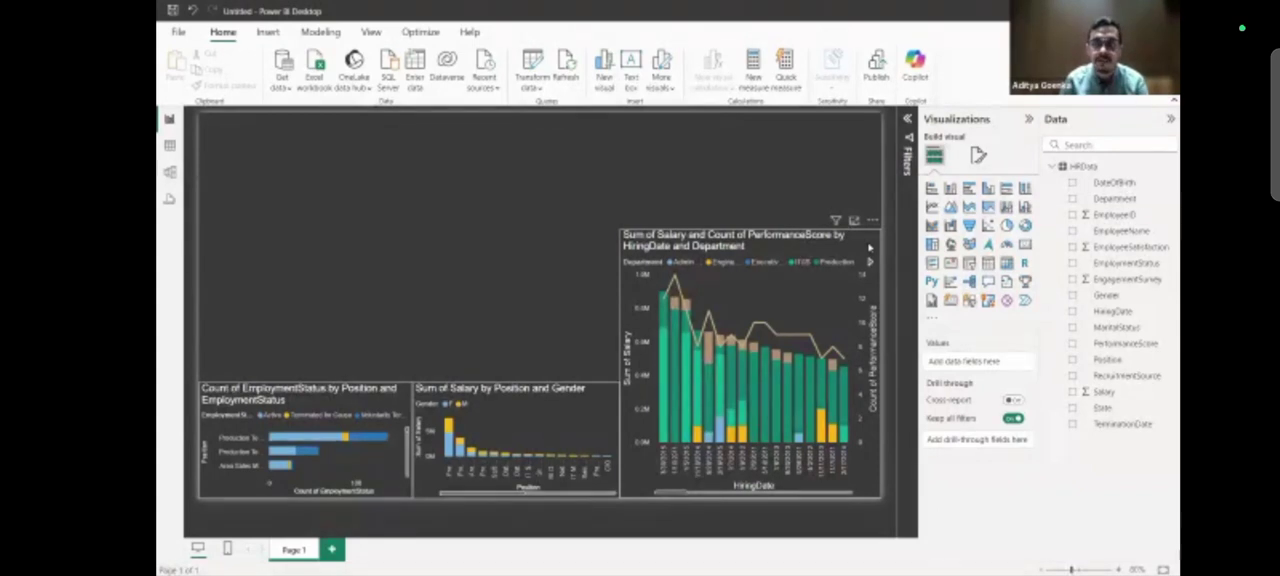
{"action": "left_click", "coordinate": [868, 250]}
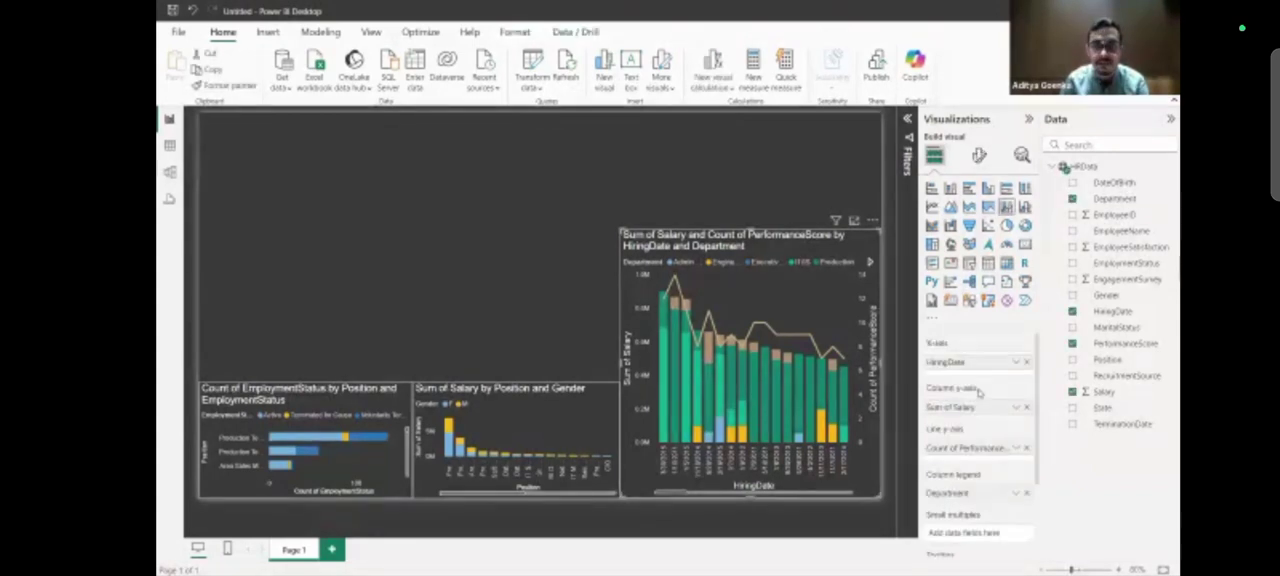
{"action": "left_click", "coordinate": [1025, 449]}
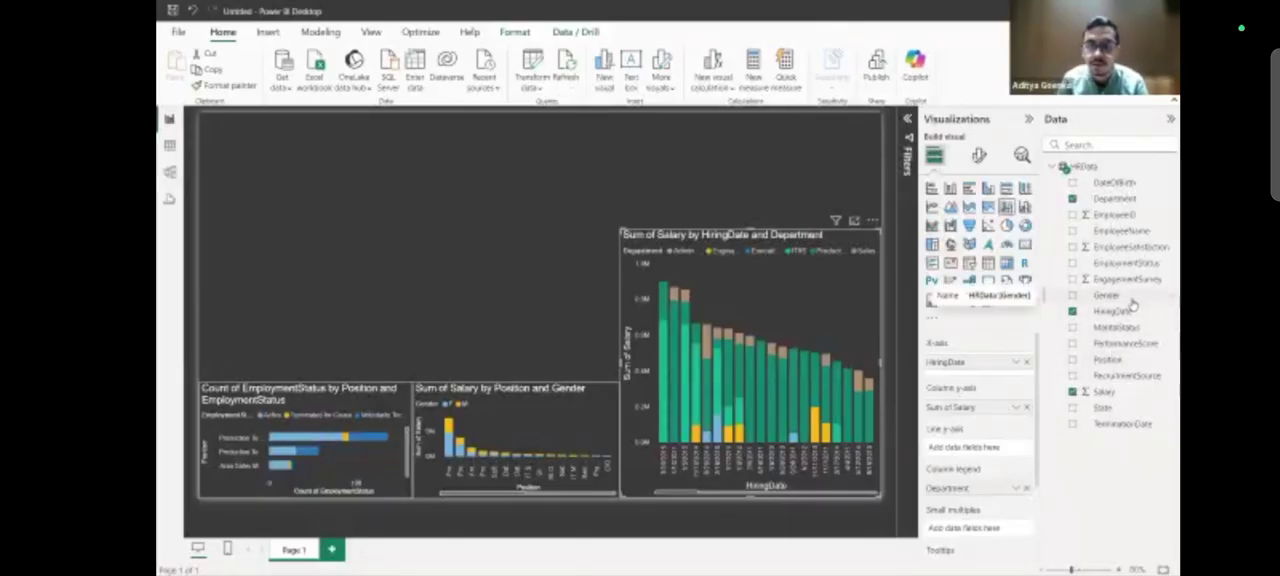
Try the count of Gender on the combo chart's line Y-axis, inspect the line, and remove the field again.
{"action": "left_click_drag", "start_coordinate": [1133, 305], "coordinate": [1008, 452]}
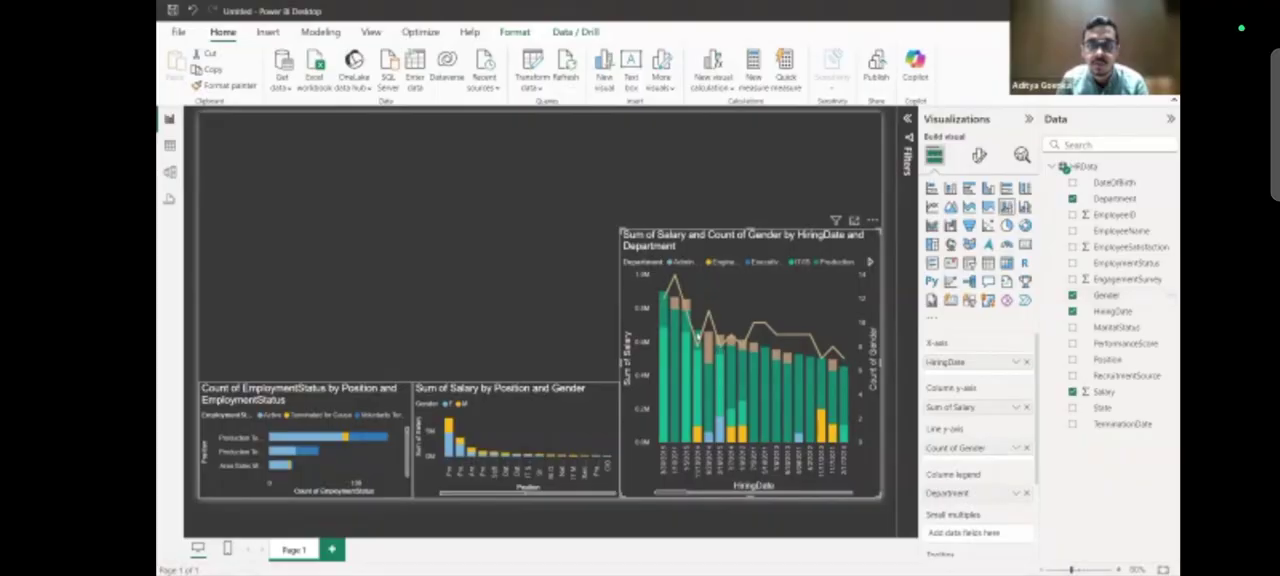
{"action": "mouse_move", "coordinate": [766, 326]}
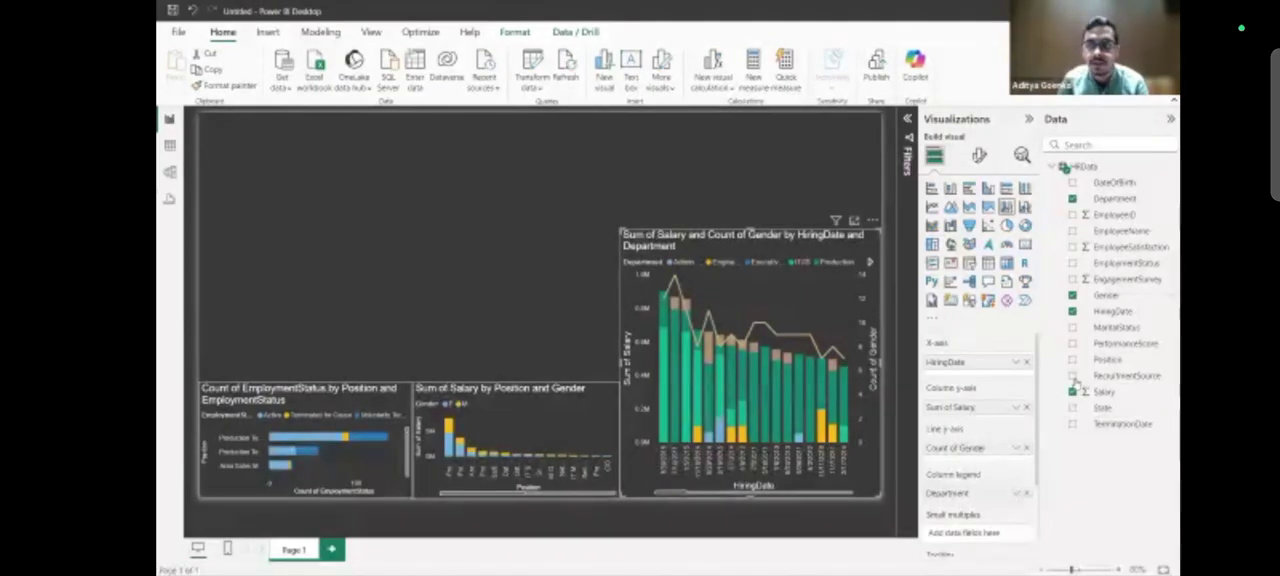
{"action": "left_click", "coordinate": [1026, 448]}
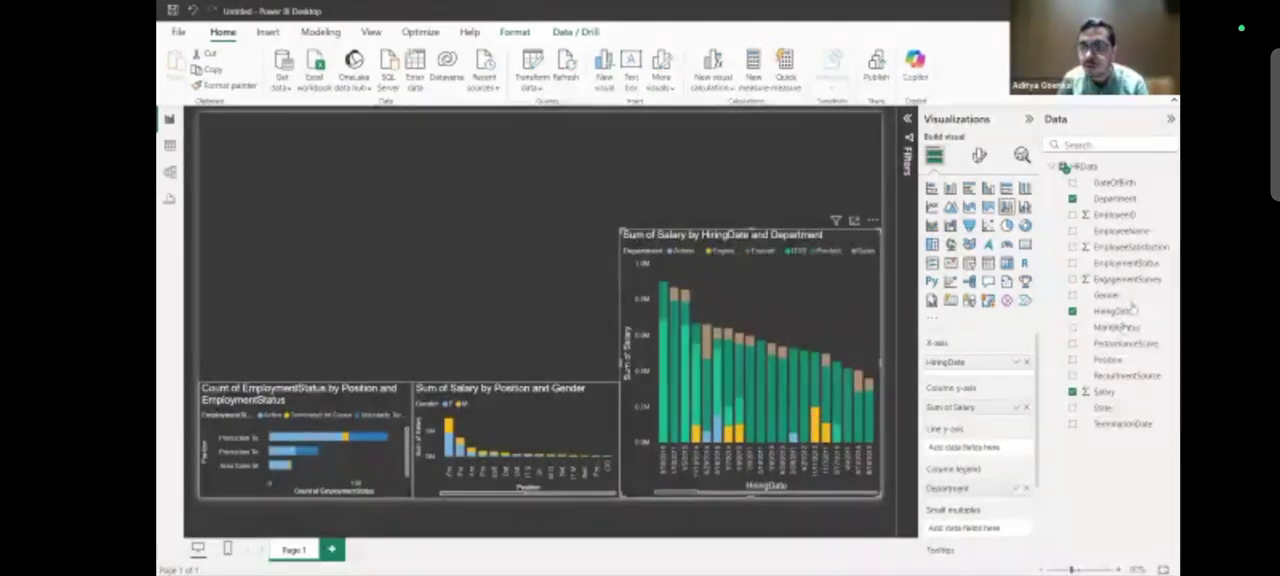
Put the sum of EmployeeSatisfaction on the combo chart's line Y-axis and deselect the chart.
{"action": "left_click_drag", "start_coordinate": [1127, 254], "coordinate": [995, 455]}
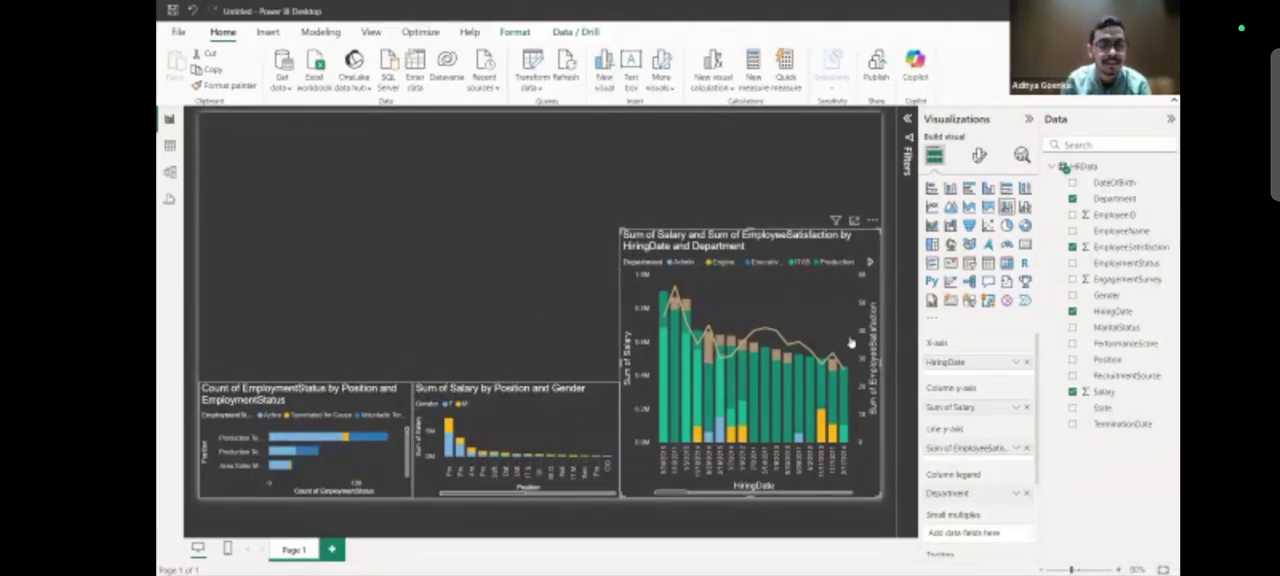
{"action": "left_click", "coordinate": [548, 293]}
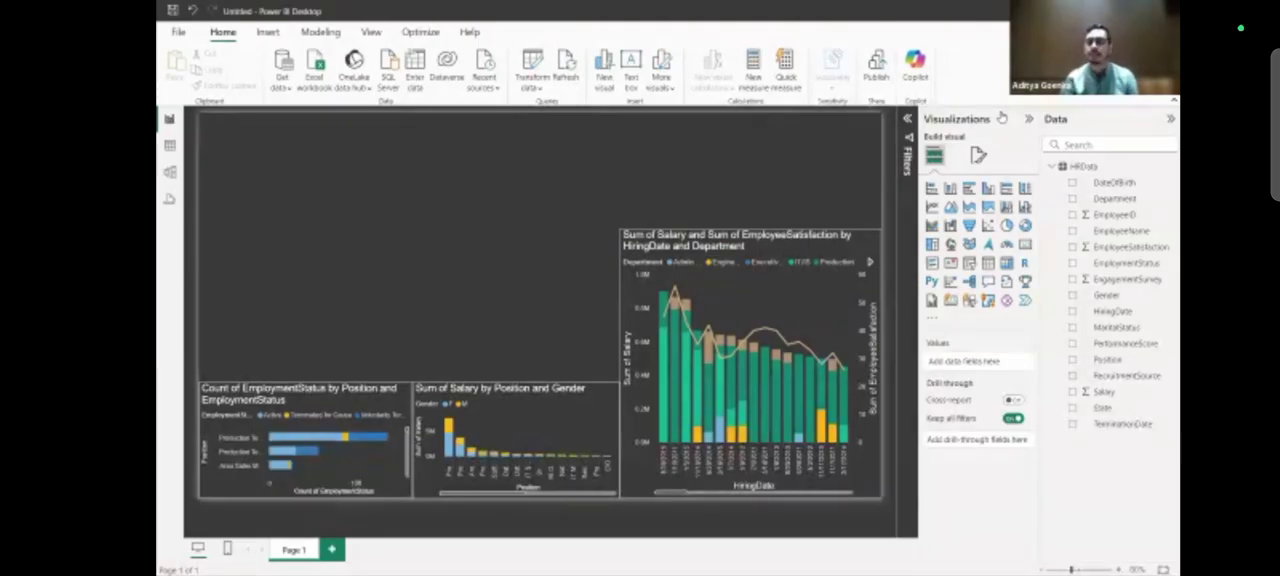
Add a pie chart directly above the employment status bar chart and stretch it upward to align with the combo chart's upper edge.
{"action": "left_click", "coordinate": [1010, 228]}
{"action": "left_click_drag", "start_coordinate": [392, 240], "coordinate": [388, 353]}
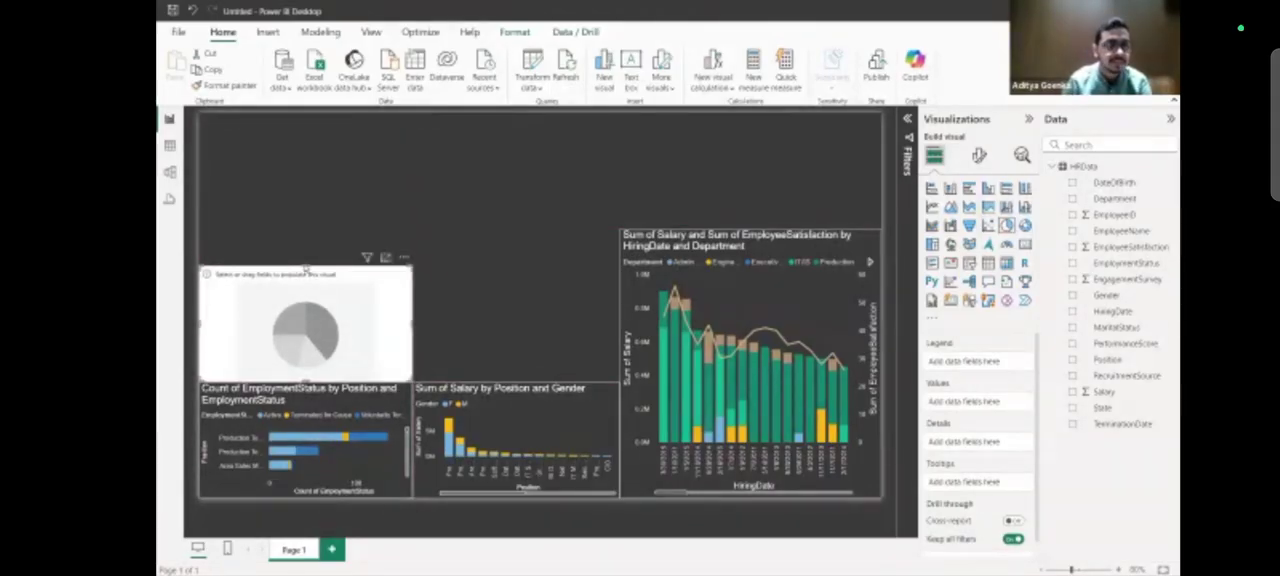
{"action": "left_click_drag", "start_coordinate": [305, 264], "coordinate": [306, 234]}
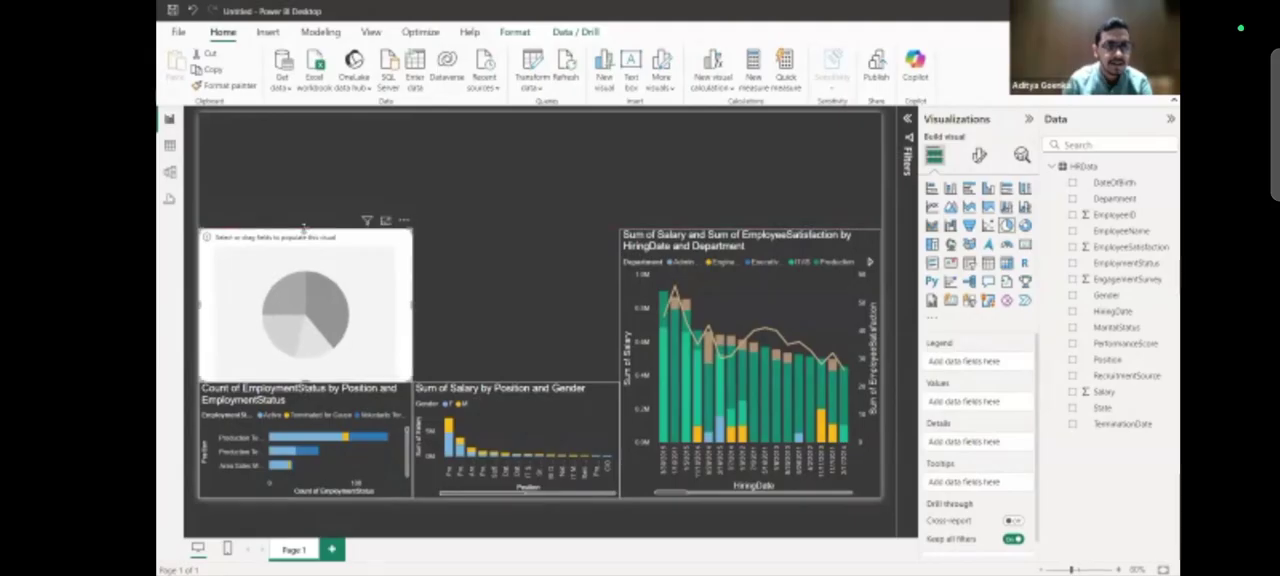
{"action": "left_click", "coordinate": [453, 301]}
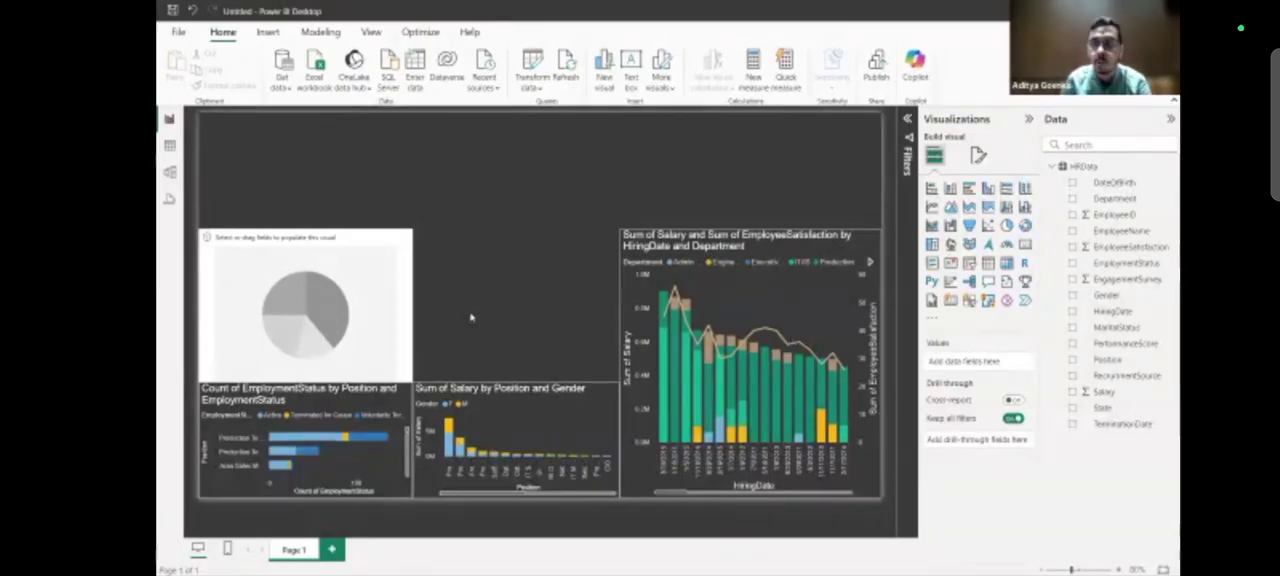
{"action": "left_click", "coordinate": [410, 260]}
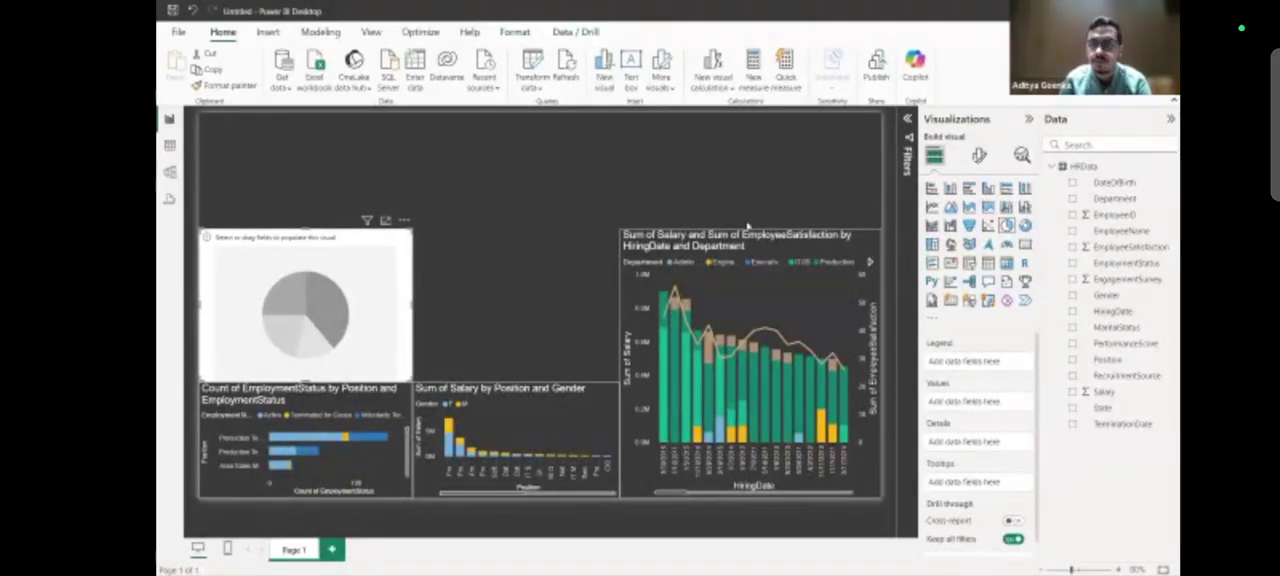
Check which fields the salary column chart uses, and reselect the empty pie chart.
{"action": "left_click_drag", "start_coordinate": [1131, 193], "coordinate": [1160, 190]}
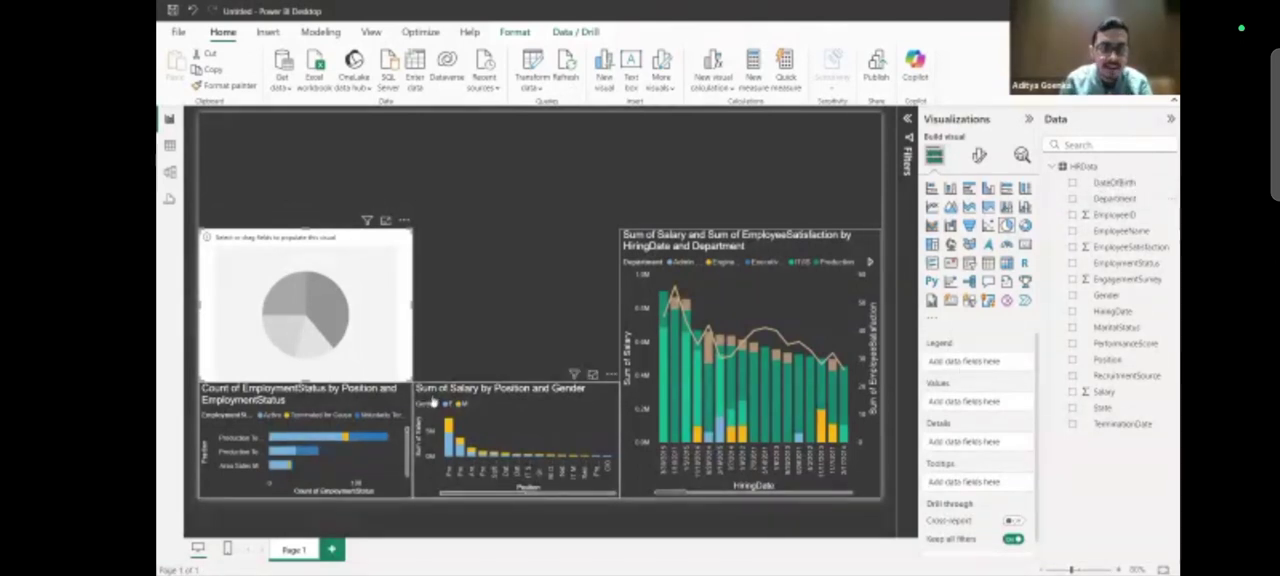
{"action": "left_click", "coordinate": [432, 400]}
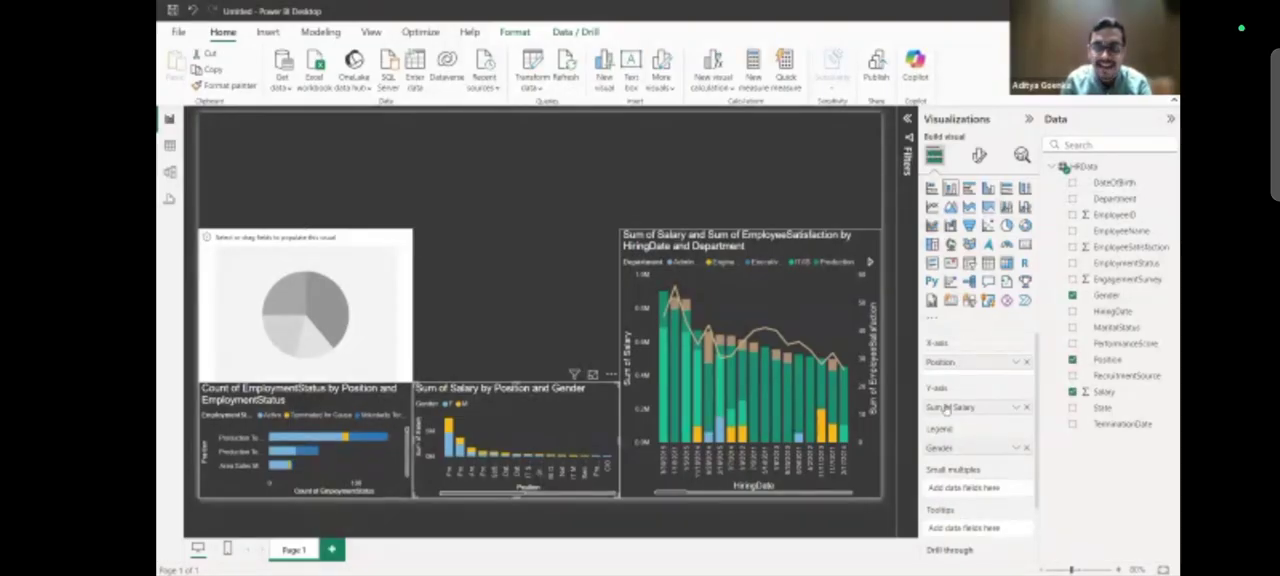
{"action": "left_click", "coordinate": [368, 262]}
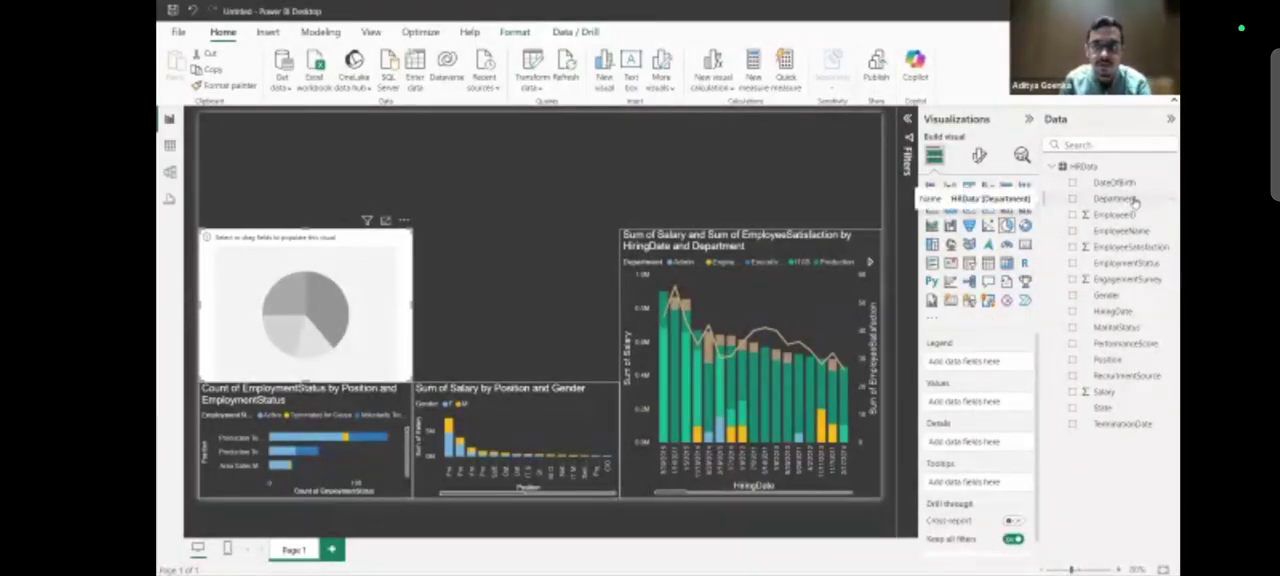
Set the empty pie chart's legend to Department and its values to the count of EmployeeID.
{"action": "left_click_drag", "start_coordinate": [1133, 201], "coordinate": [1012, 405]}
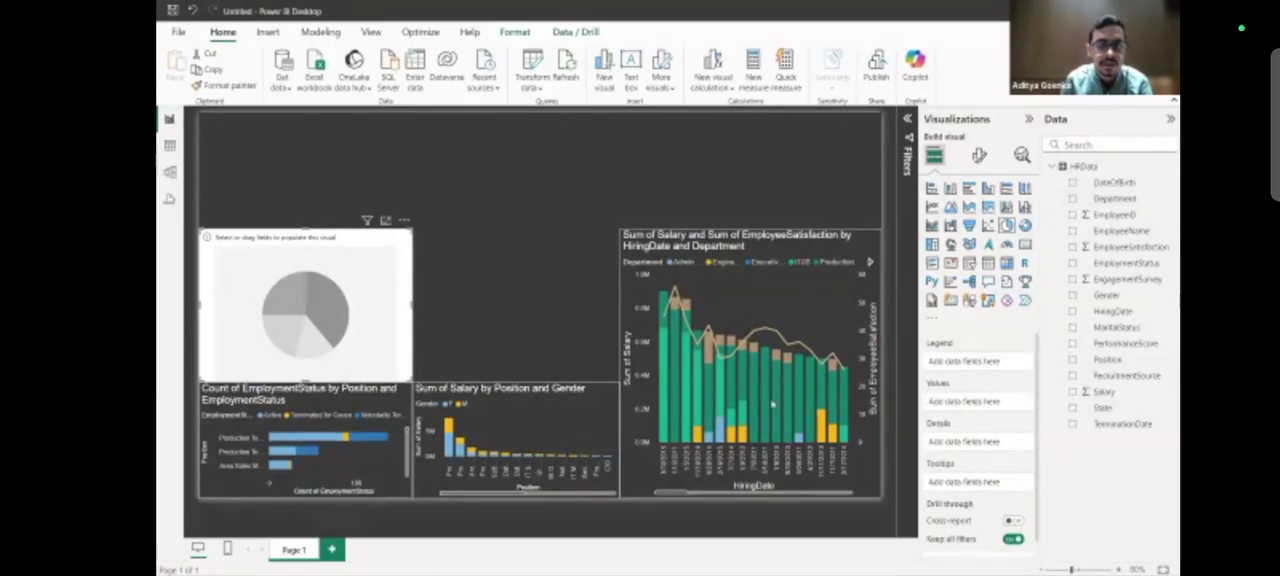
{"action": "left_click_drag", "start_coordinate": [1134, 201], "coordinate": [1012, 368]}
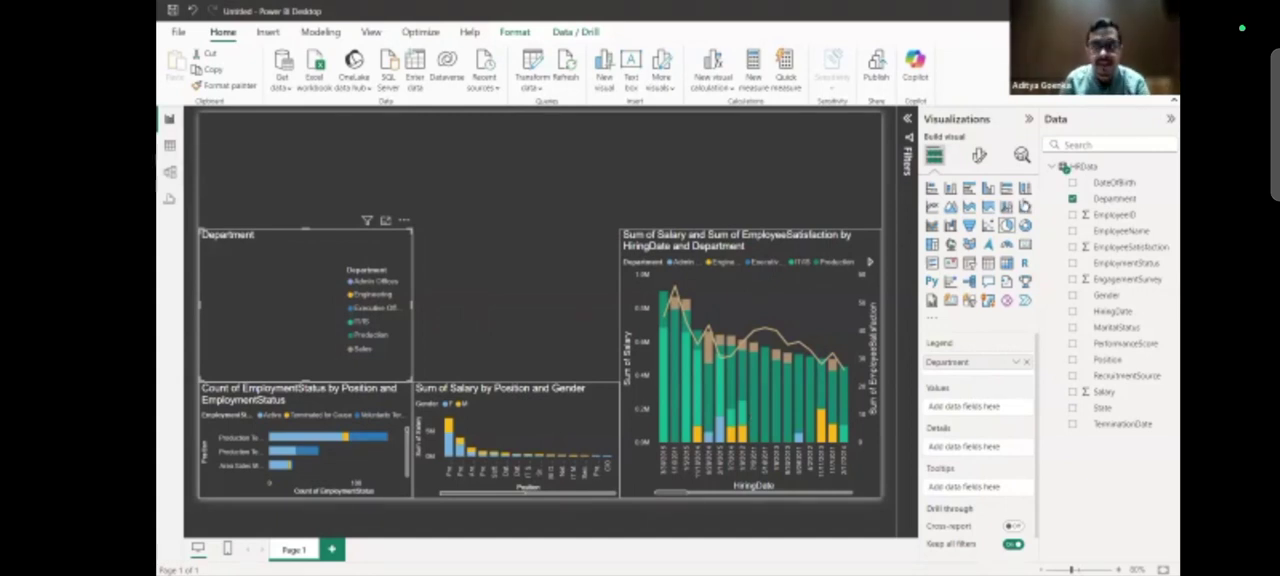
{"action": "left_click_drag", "start_coordinate": [1112, 217], "coordinate": [991, 414]}
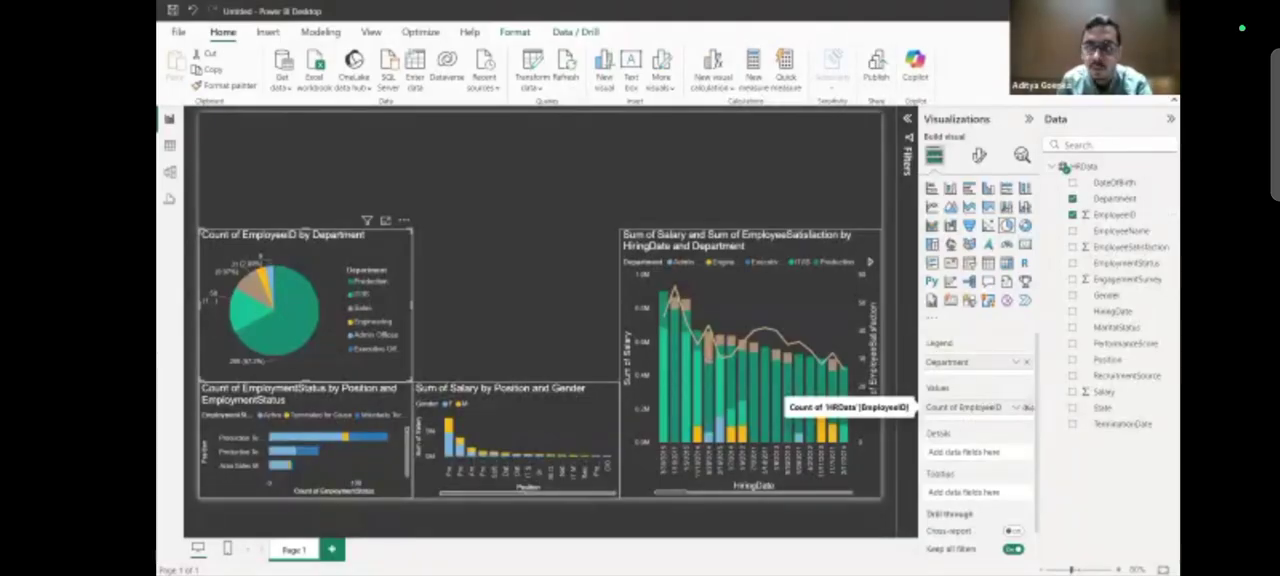
{"action": "left_click", "coordinate": [1026, 407]}
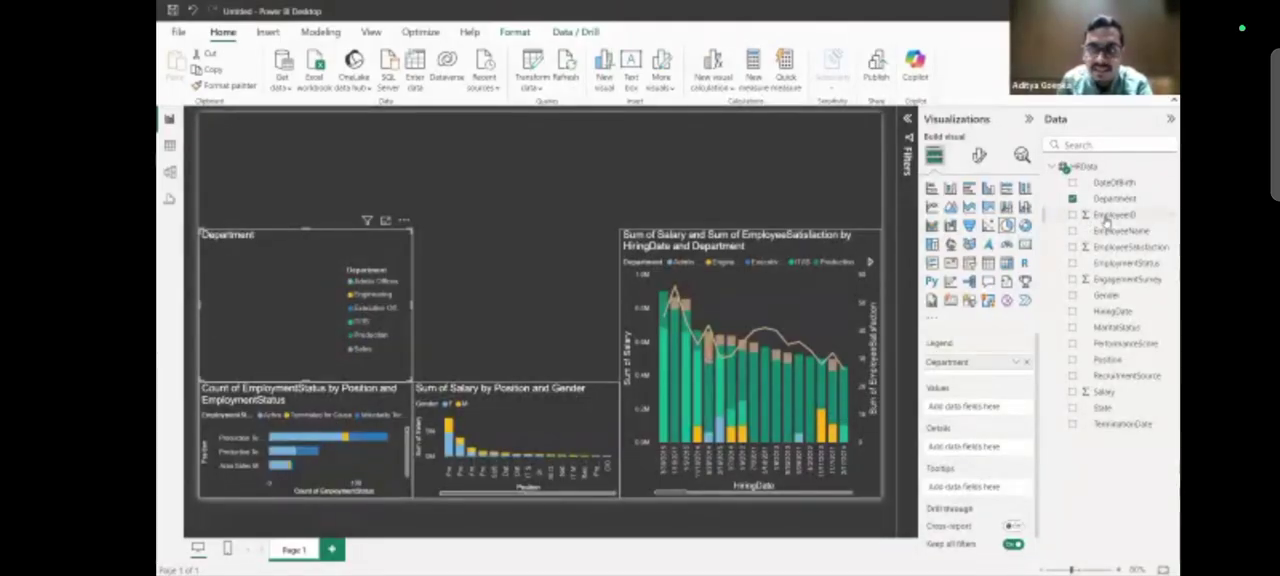
{"action": "left_click_drag", "start_coordinate": [1120, 218], "coordinate": [987, 412]}
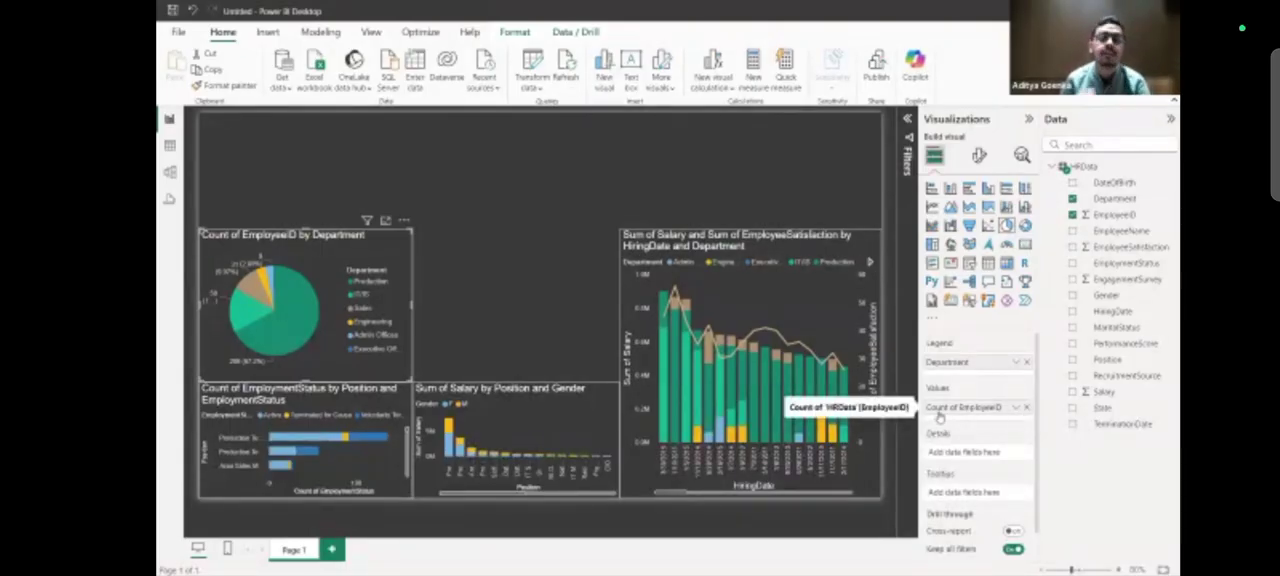
Try Sum as the aggregation for the pie chart's EmployeeID values and return it to Count.
{"action": "left_click", "coordinate": [1015, 407]}
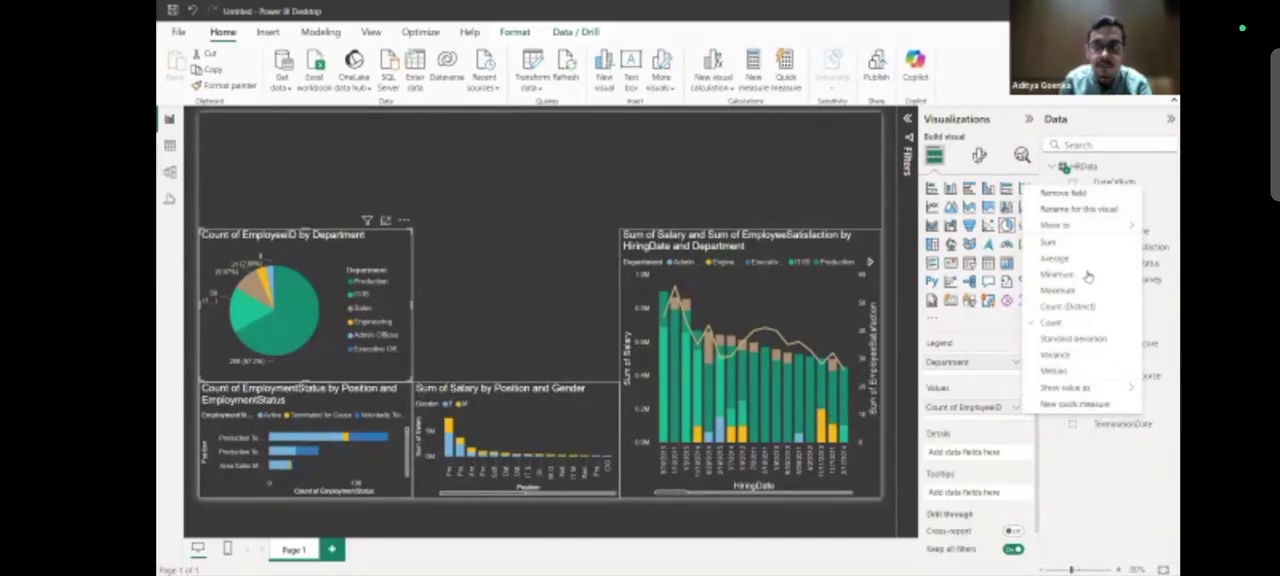
{"action": "left_click", "coordinate": [972, 394]}
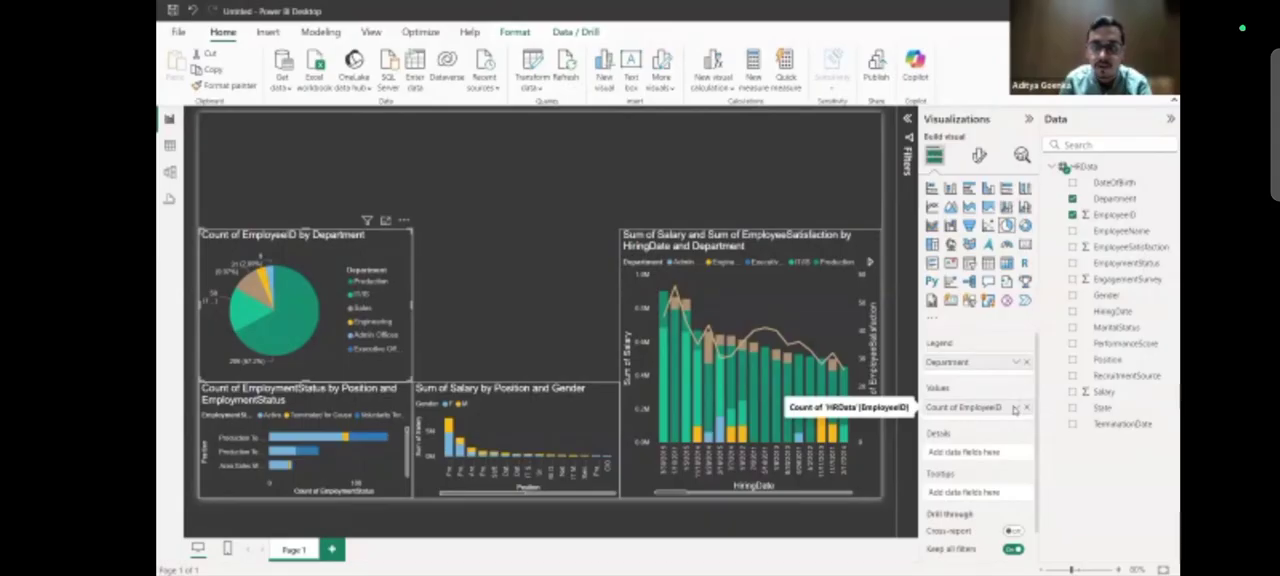
{"action": "left_click", "coordinate": [1015, 408]}
{"action": "left_click", "coordinate": [1077, 246]}
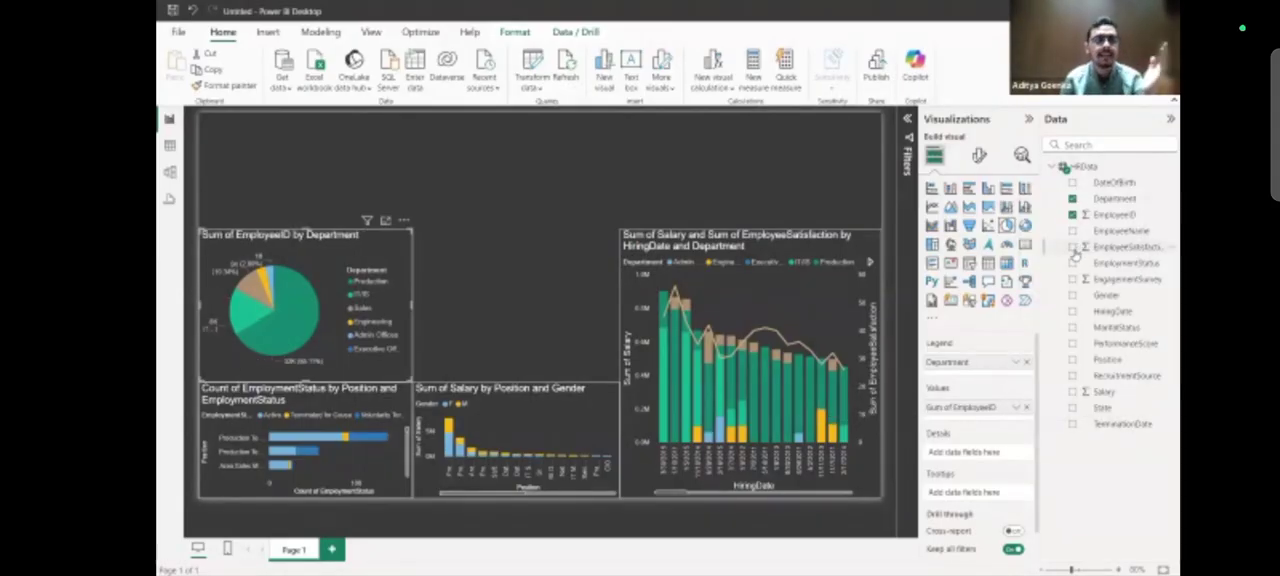
{"action": "left_click", "coordinate": [1016, 408]}
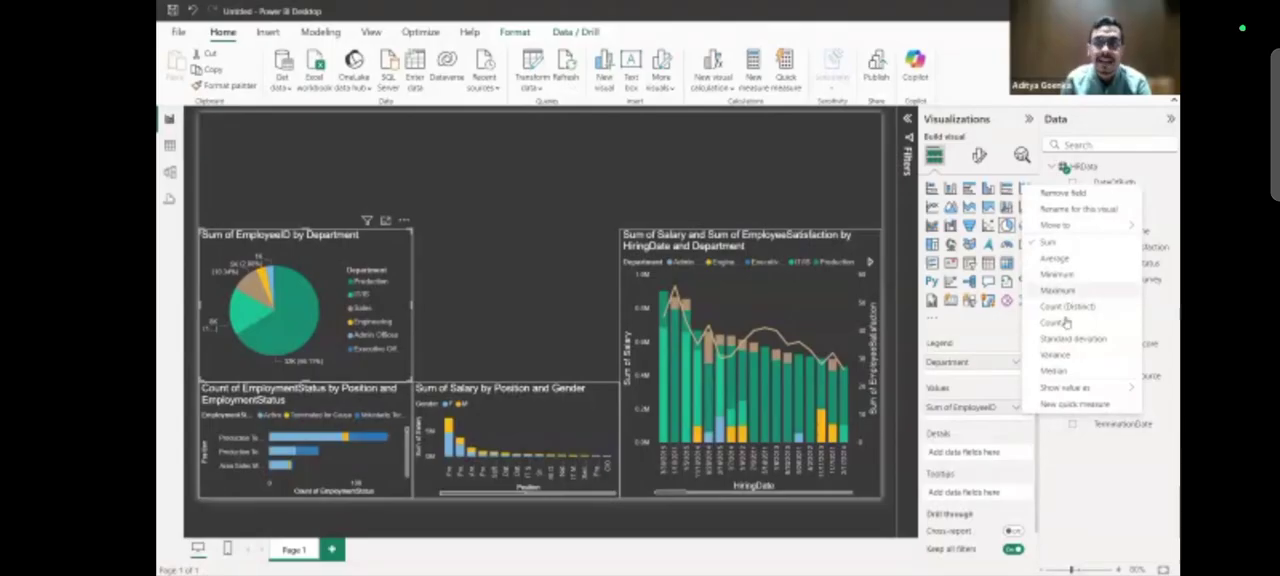
{"action": "left_click", "coordinate": [1058, 322]}
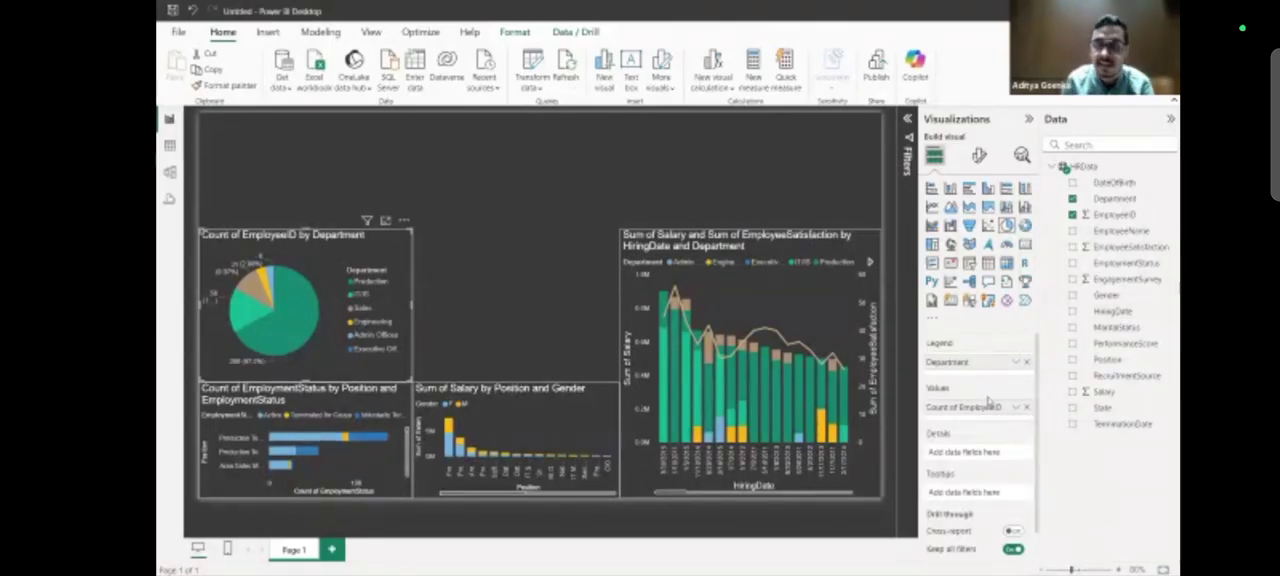
Try the count of Department as the pie chart's values and put the count of EmployeeID back in its place.
{"action": "left_click", "coordinate": [1024, 408]}
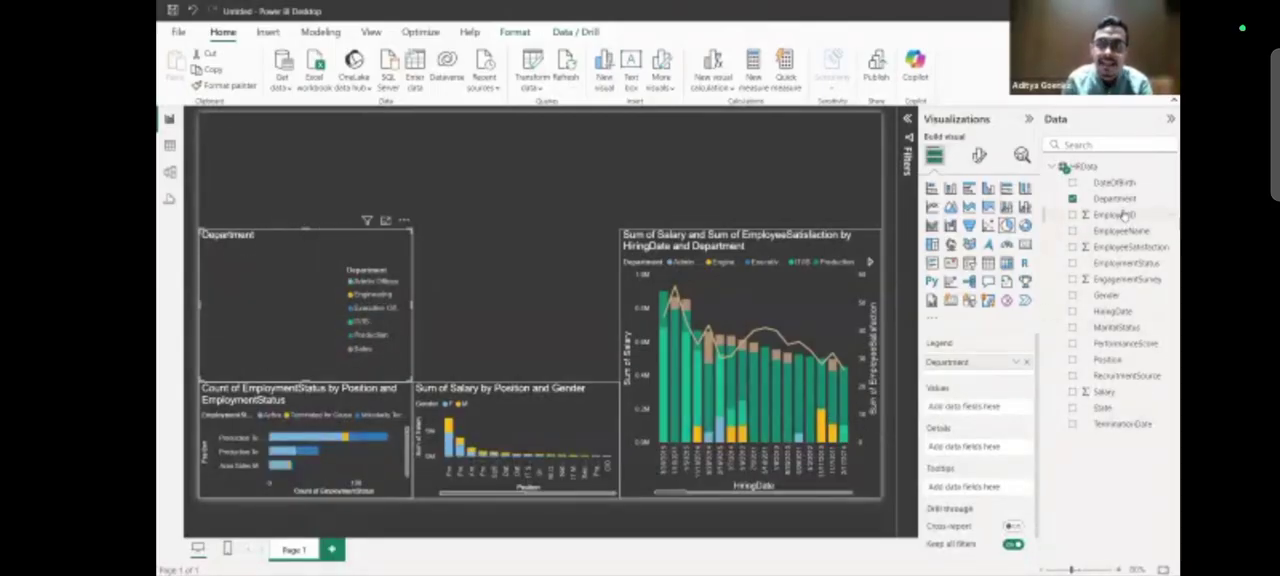
{"action": "left_click_drag", "start_coordinate": [1123, 203], "coordinate": [990, 408]}
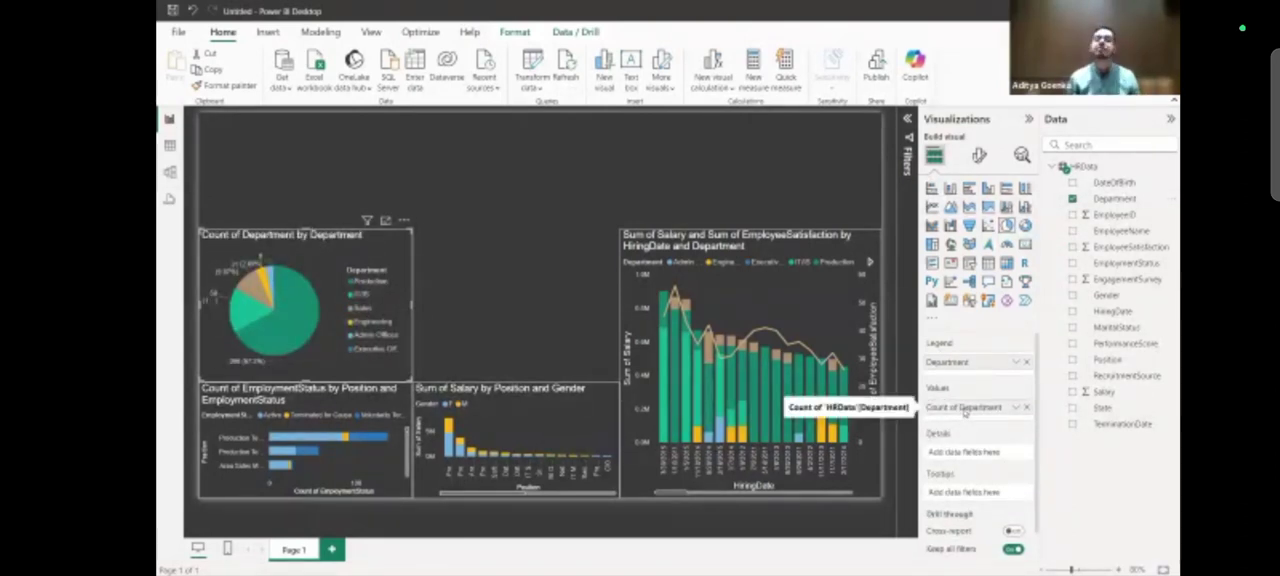
{"action": "left_click", "coordinate": [1026, 408]}
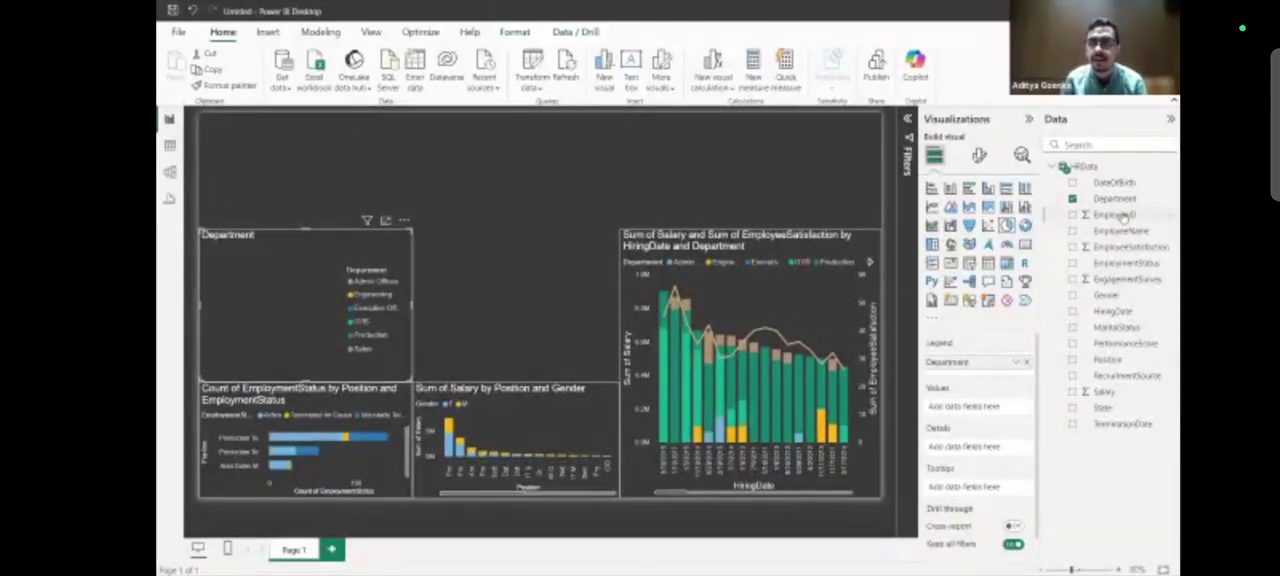
{"action": "left_click_drag", "start_coordinate": [1118, 214], "coordinate": [980, 409]}
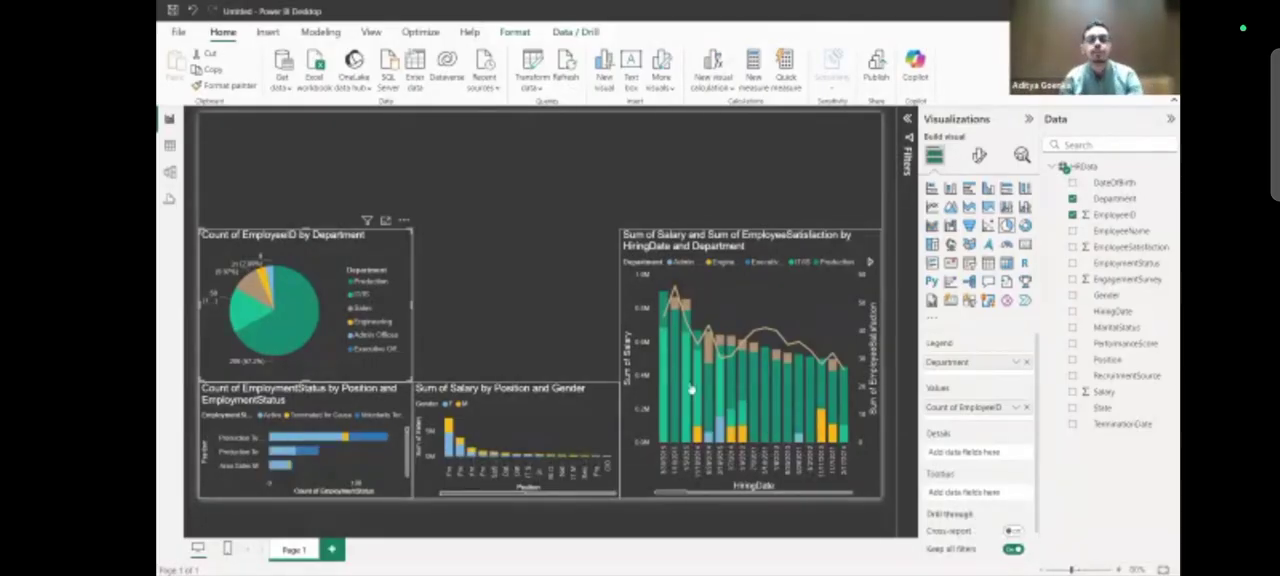
Switch to the HRData sheet in Excel, examine its columns from the first cell, and return to Power BI.
{"action": "key", "text": "alt+Tab"}
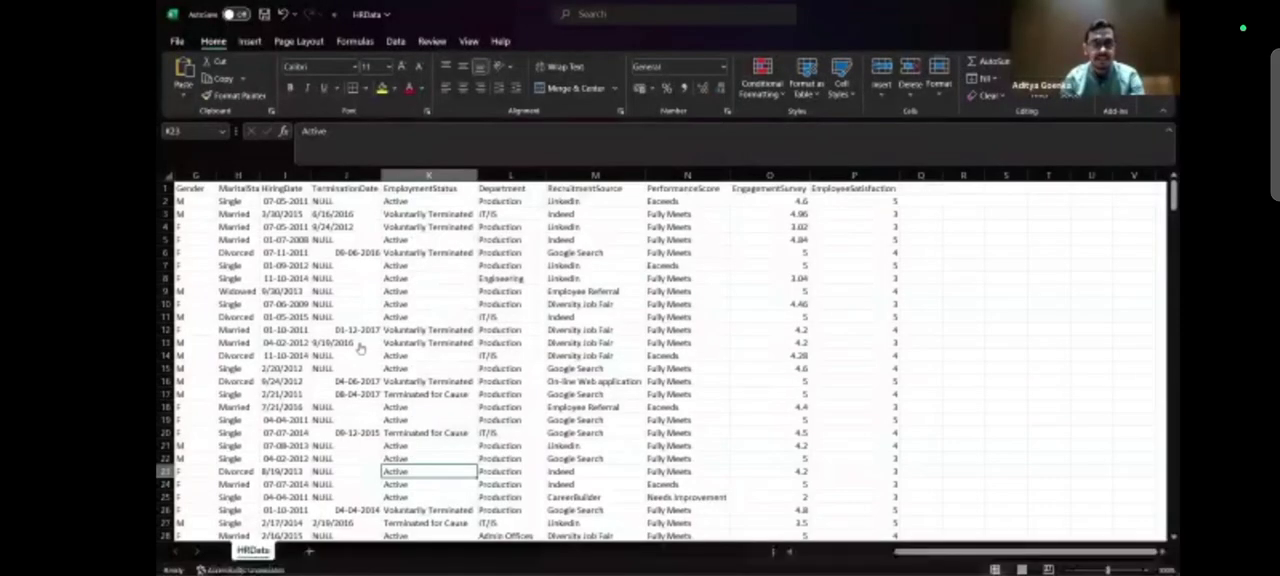
{"action": "left_click", "coordinate": [358, 343]}
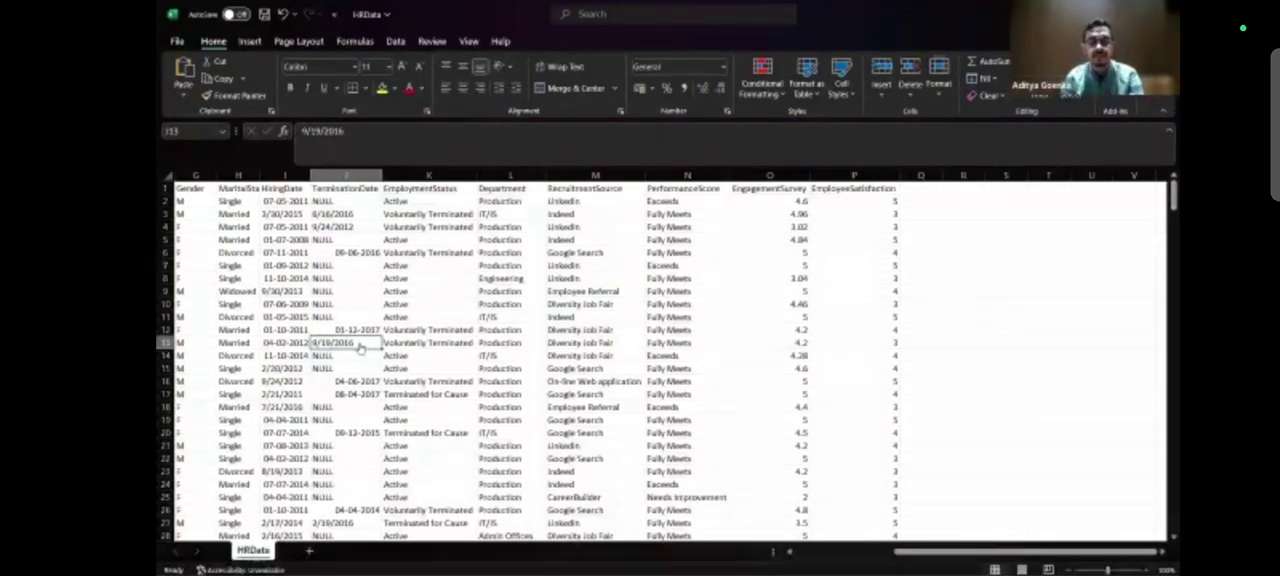
{"action": "key", "text": "ctrl+Up"}
{"action": "key", "text": "ctrl+Left"}
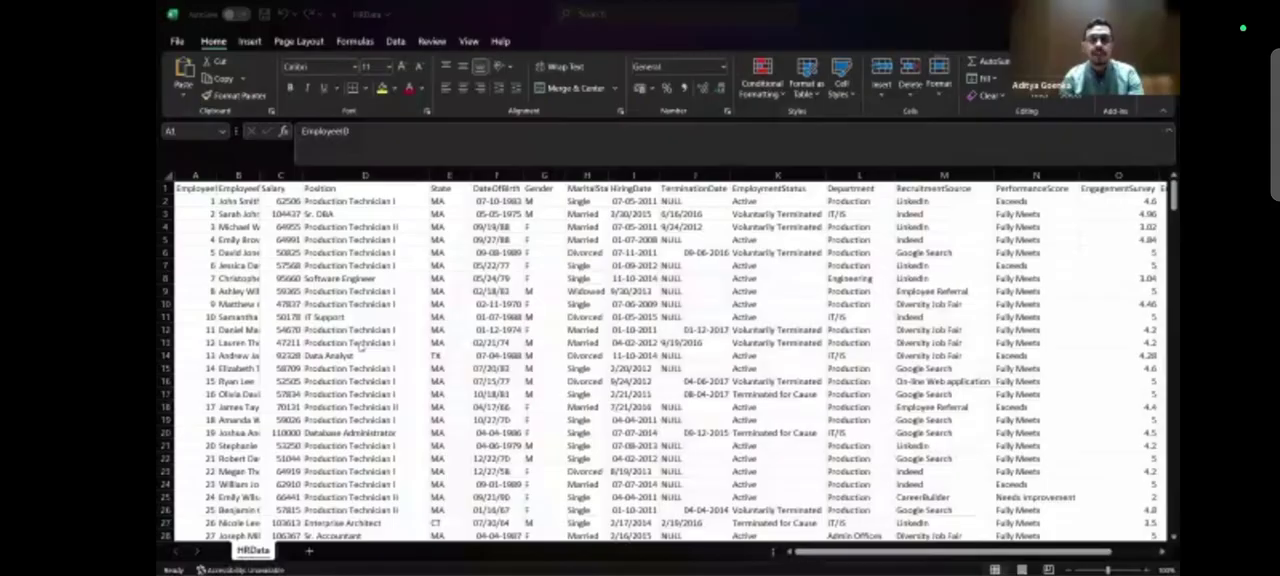
{"action": "key", "text": "alt+Tab"}
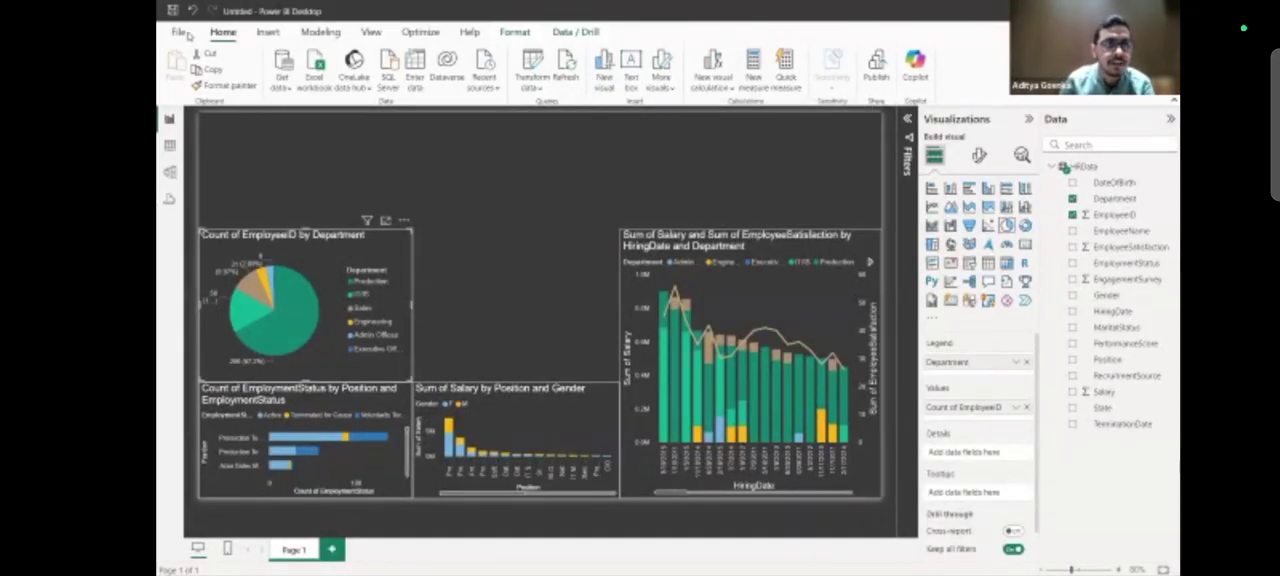
Create a new measure in the HRData table and name it TotalEmp.
{"action": "left_click", "coordinate": [760, 86]}
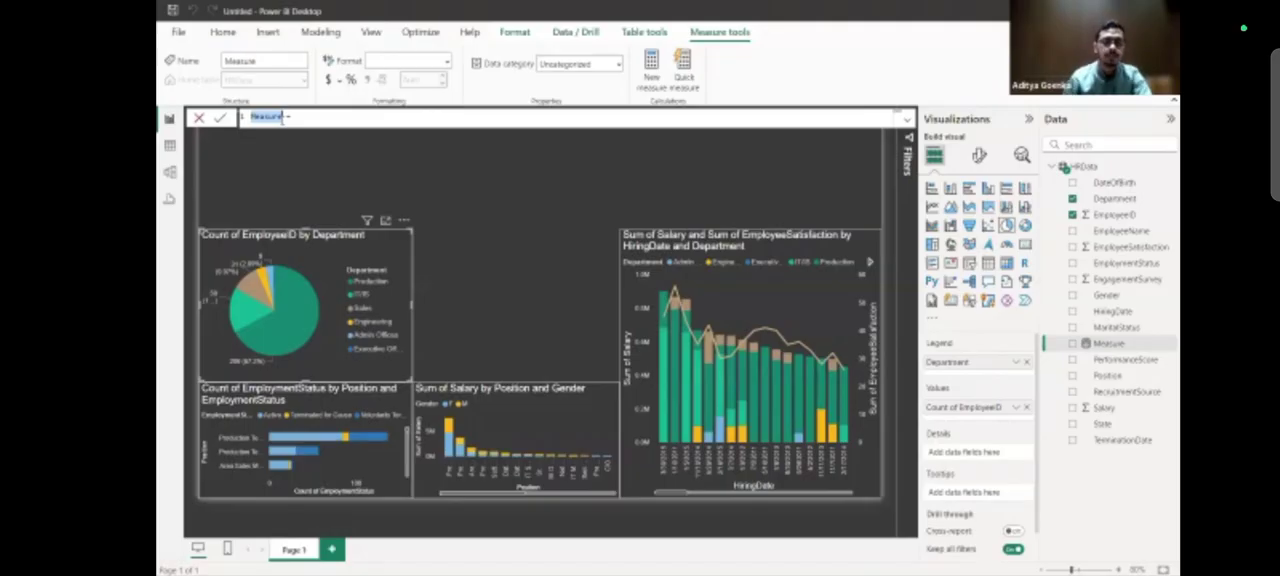
{"action": "key", "text": "BackSpace"}
{"action": "type", "text": "T"}
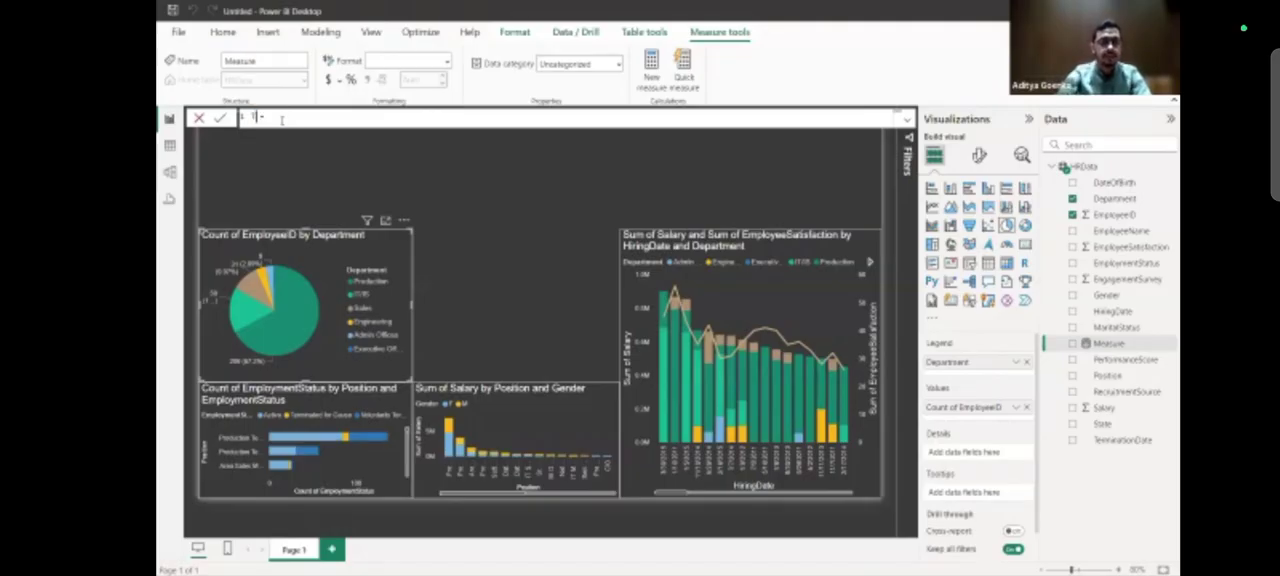
{"action": "type", "text": "otal"}
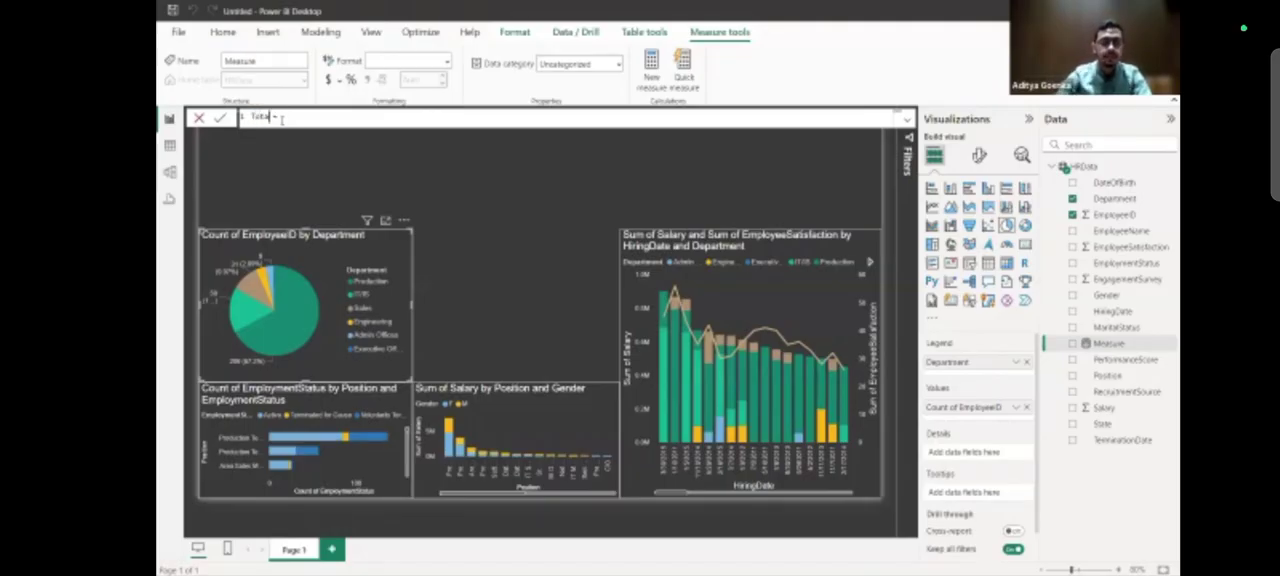
{"action": "type", "text": "Em"}
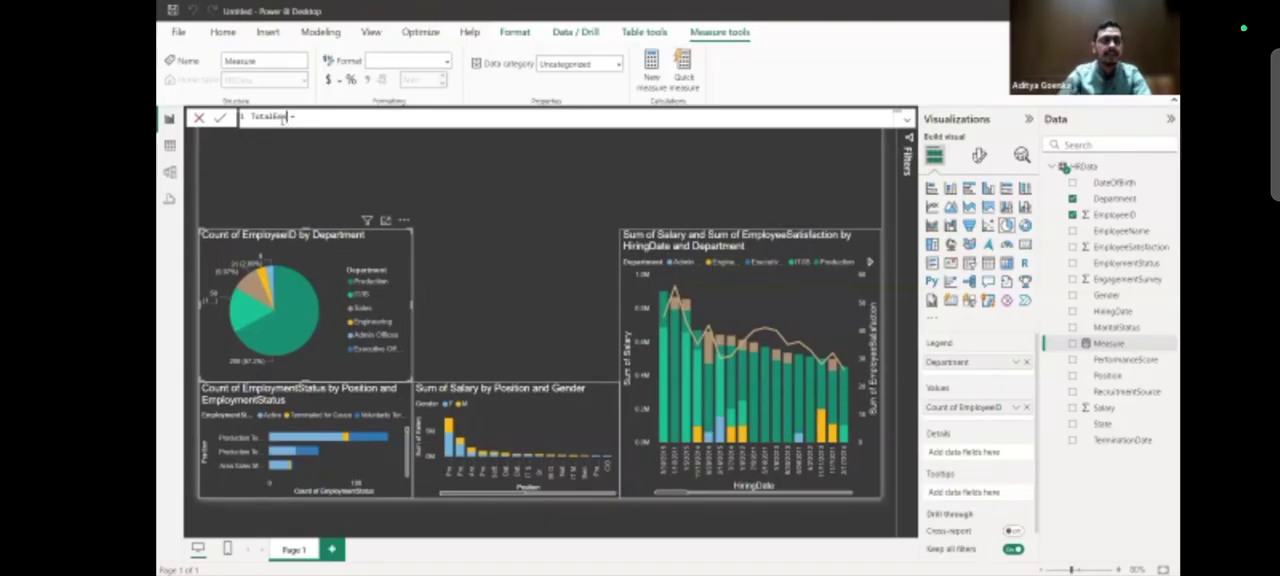
{"action": "key", "text": "Right"}
{"action": "key", "text": "Right"}
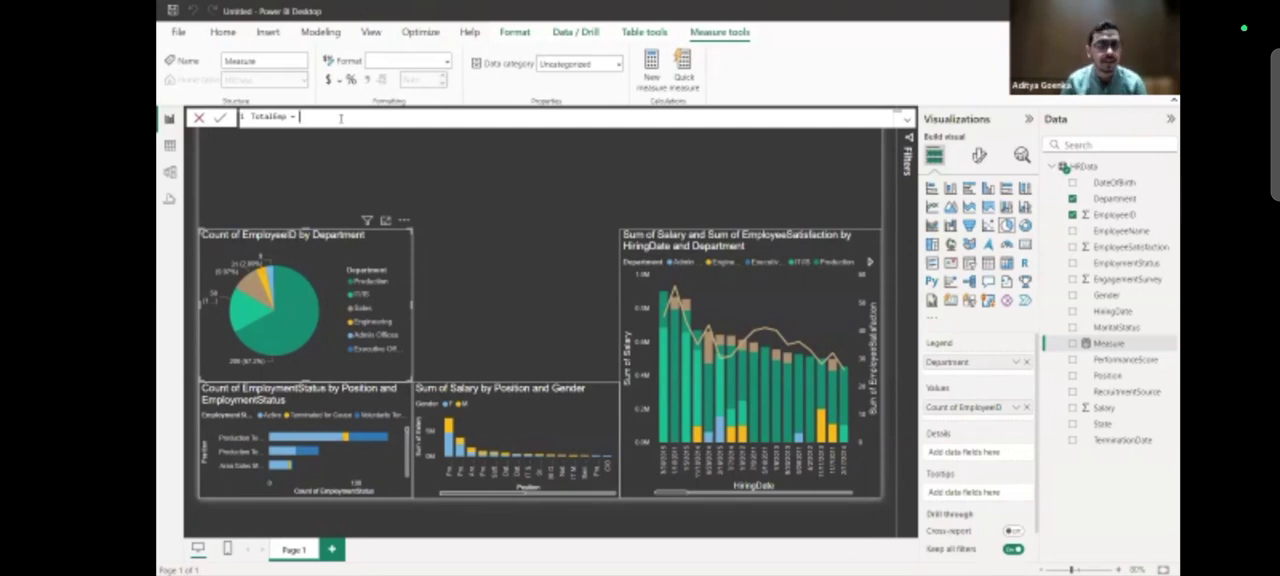
Define the TotalEmp measure's formula as COUNTROWS('HRData').
{"action": "type", "text": "r"}
{"action": "key", "text": "BackSpace"}
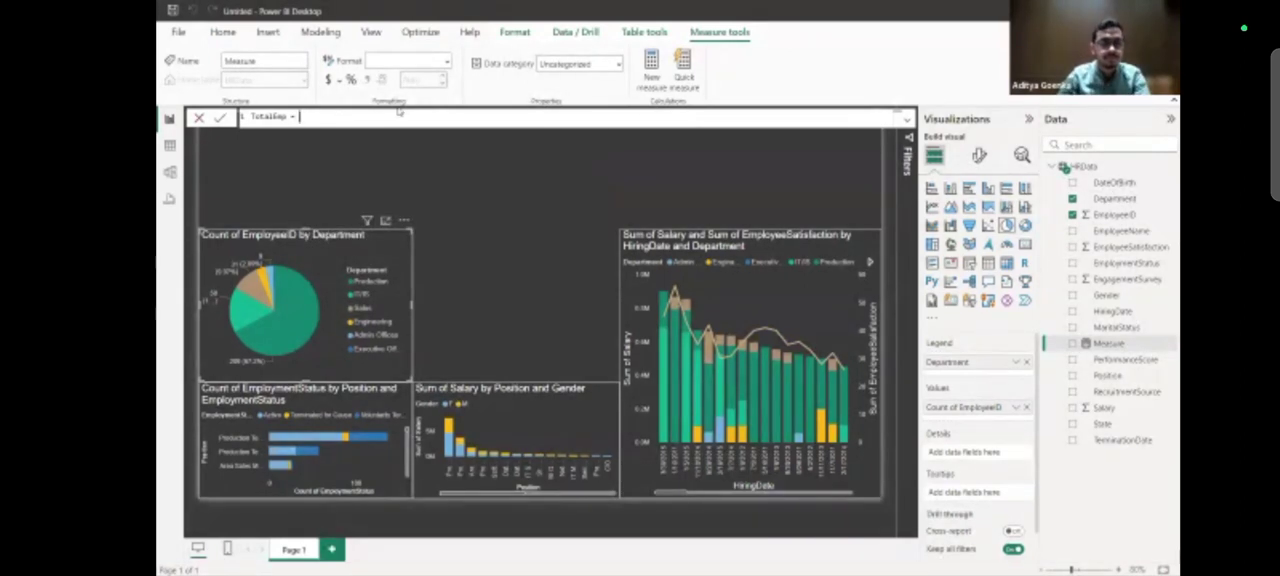
{"action": "type", "text": "cou"}
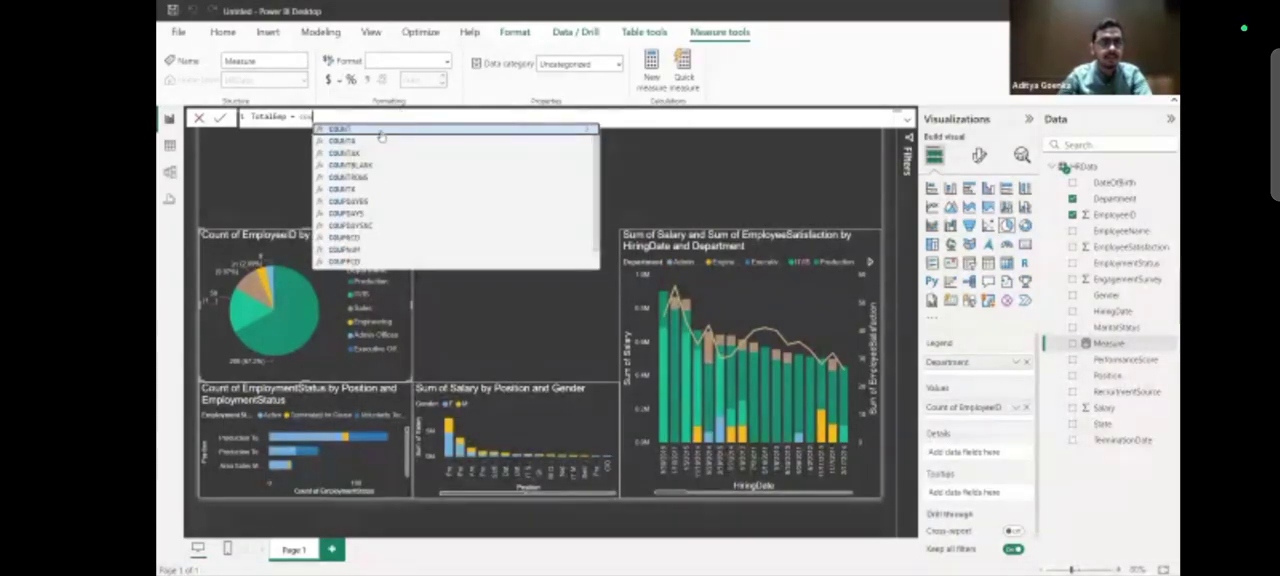
{"action": "key", "text": "Escape"}
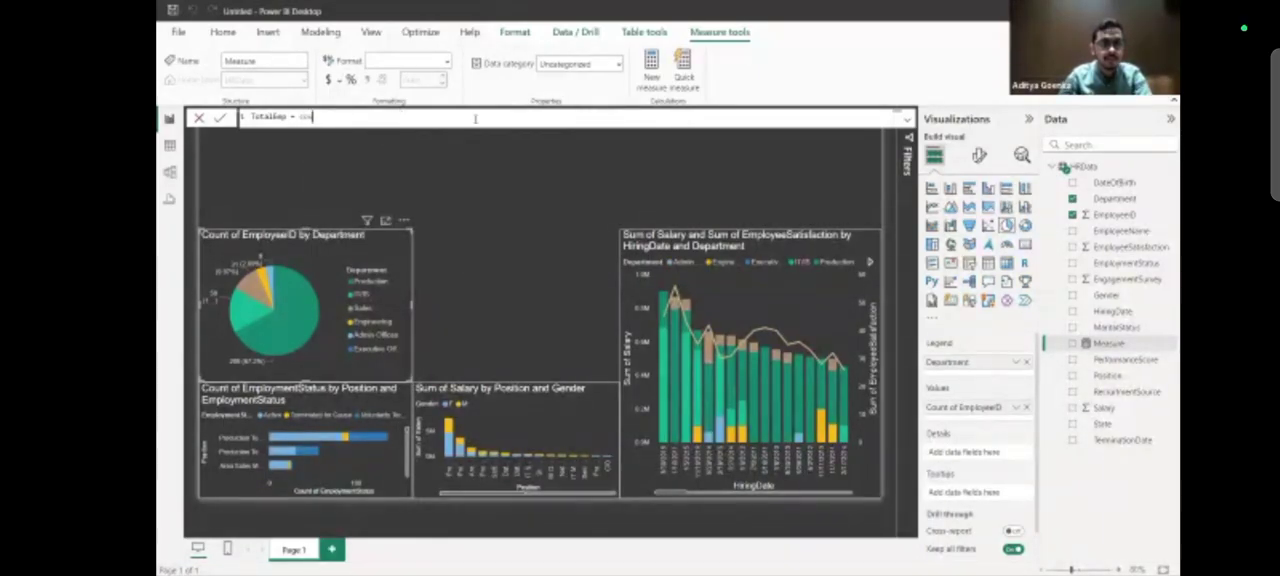
{"action": "type", "text": "nt("}
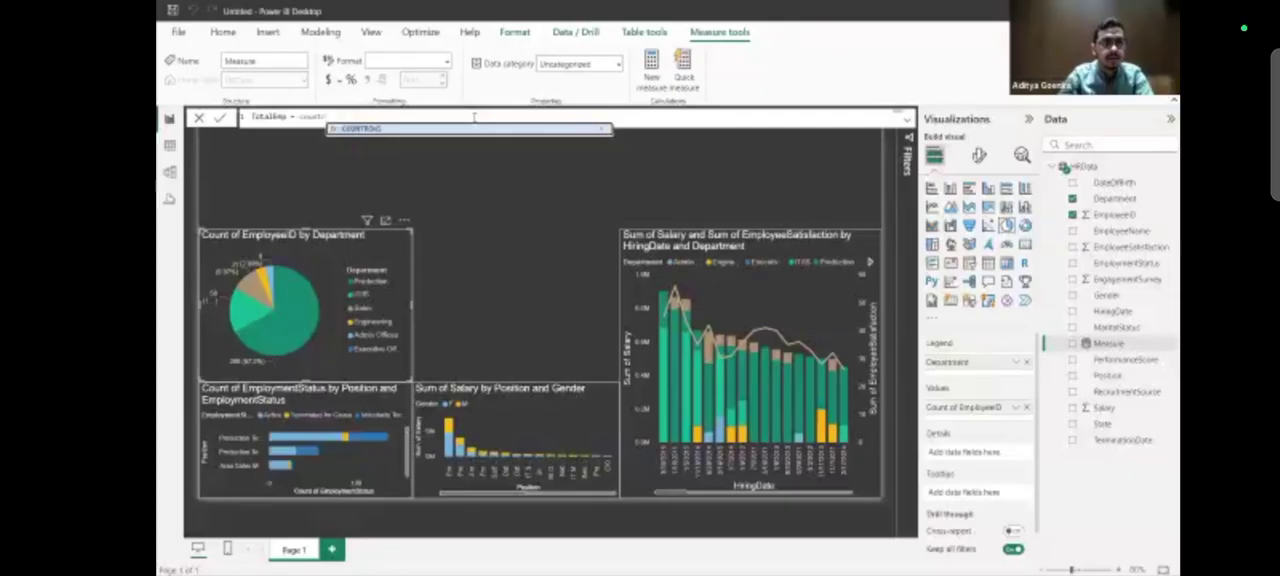
{"action": "key", "text": "Tab"}
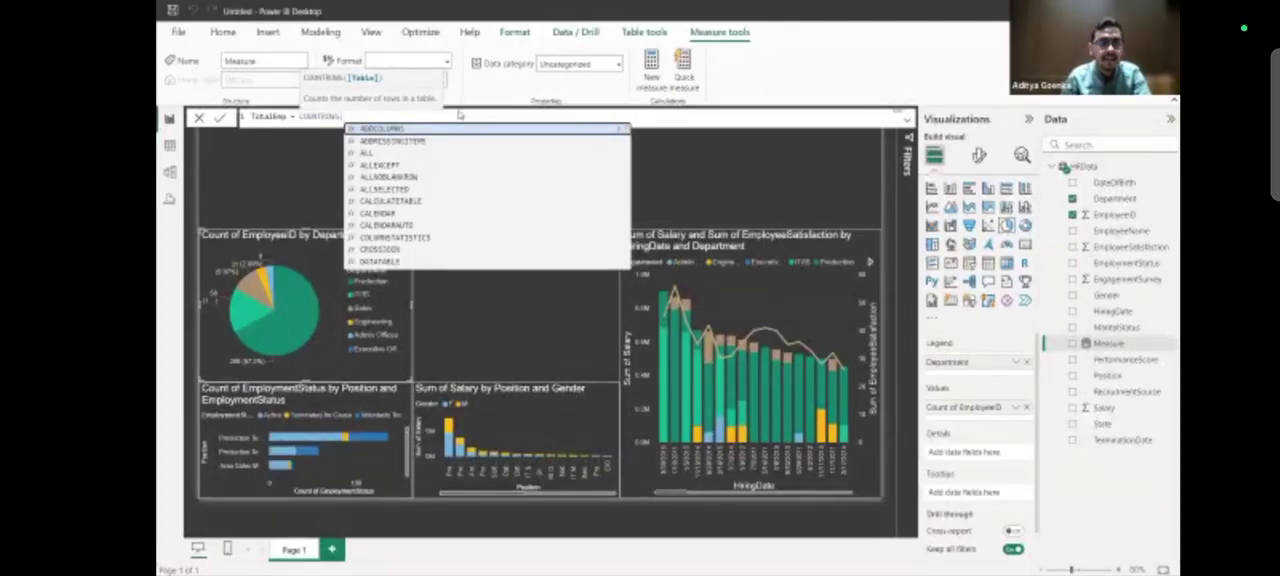
{"action": "type", "text": "'HRData"}
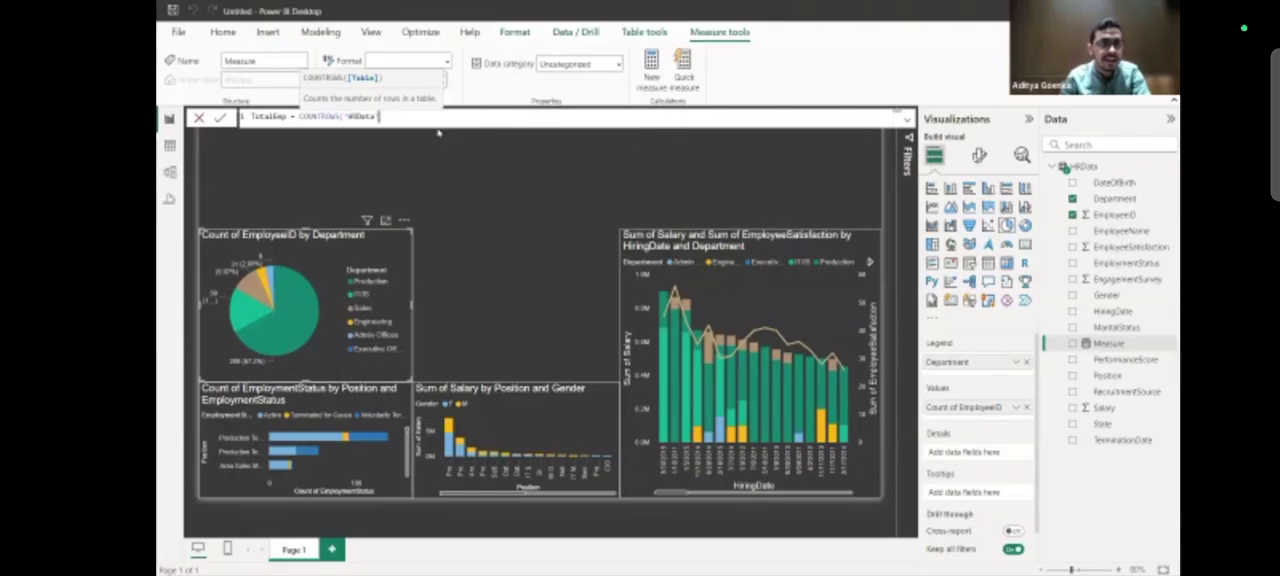
{"action": "left_click", "coordinate": [437, 131]}
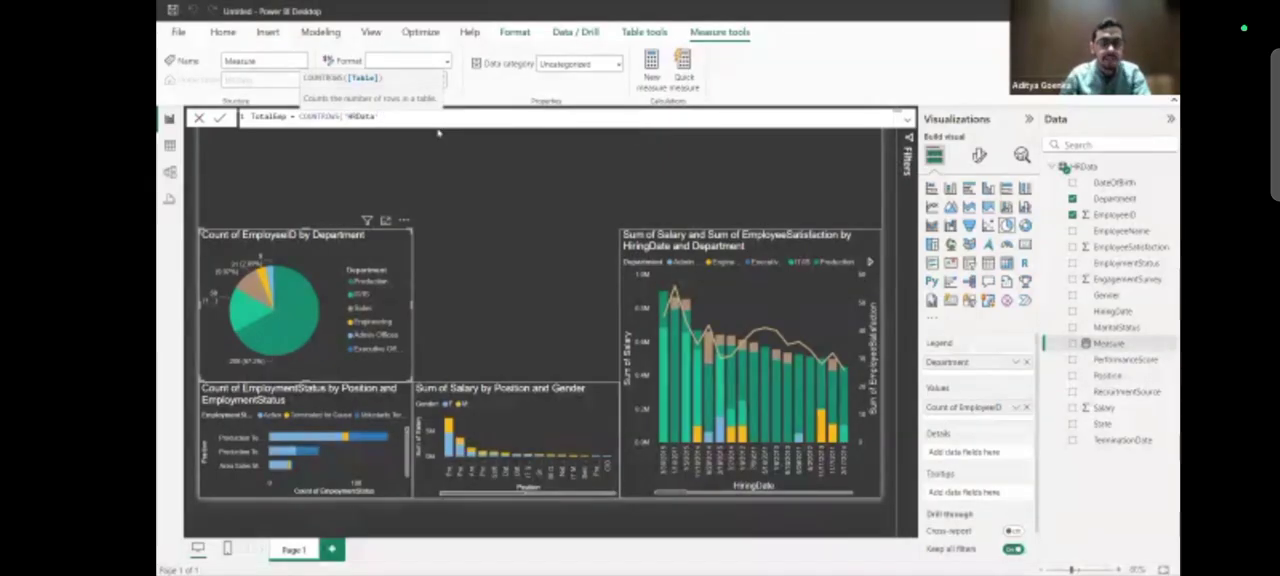
{"action": "type", "text": ")"}
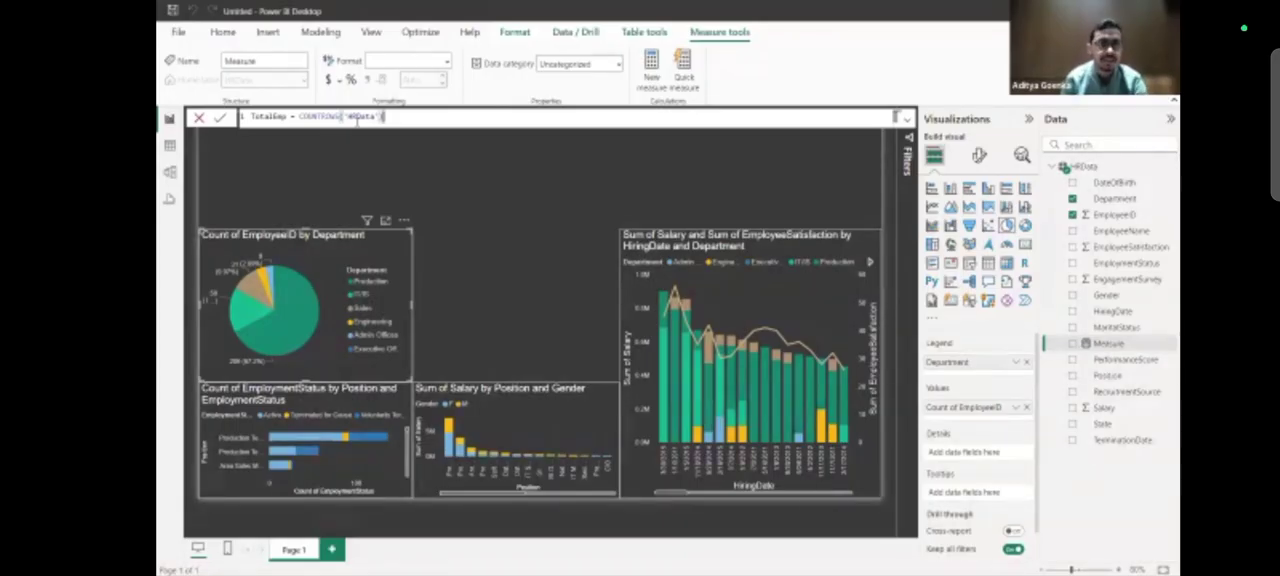
Check the last EmployeeID in Excel's HRData sheet, return to Power BI and commit the TotalEmp measure.
{"action": "key", "text": "alt+Tab"}
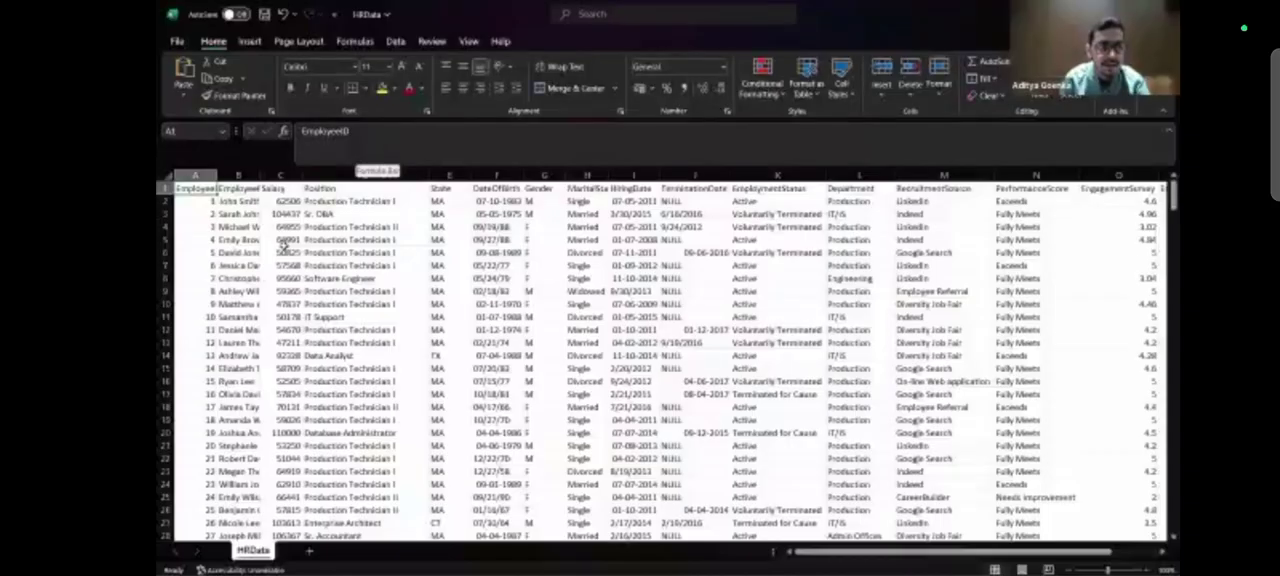
{"action": "left_click", "coordinate": [284, 250]}
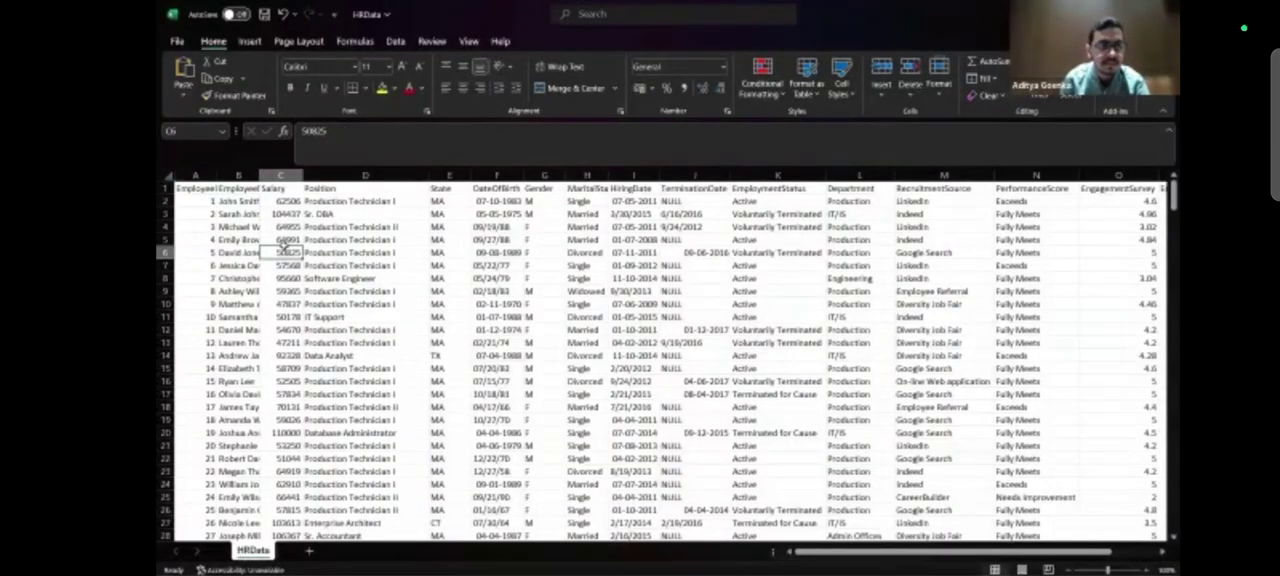
{"action": "key", "text": "ctrl+Down"}
{"action": "key", "text": "ctrl+Left"}
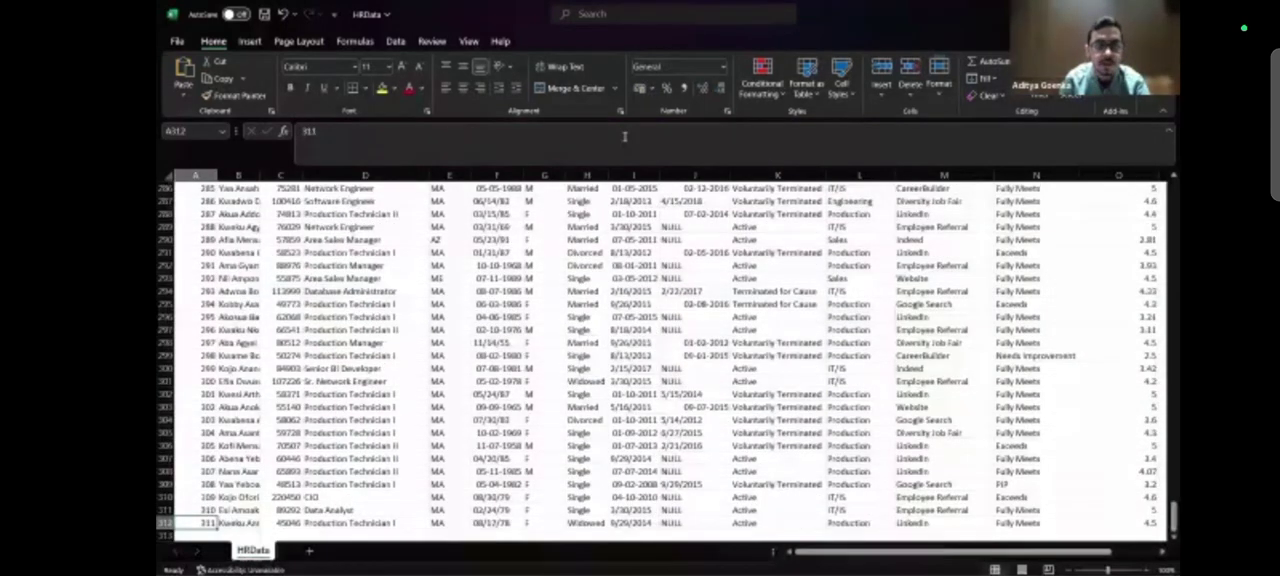
{"action": "key", "text": "alt+Tab"}
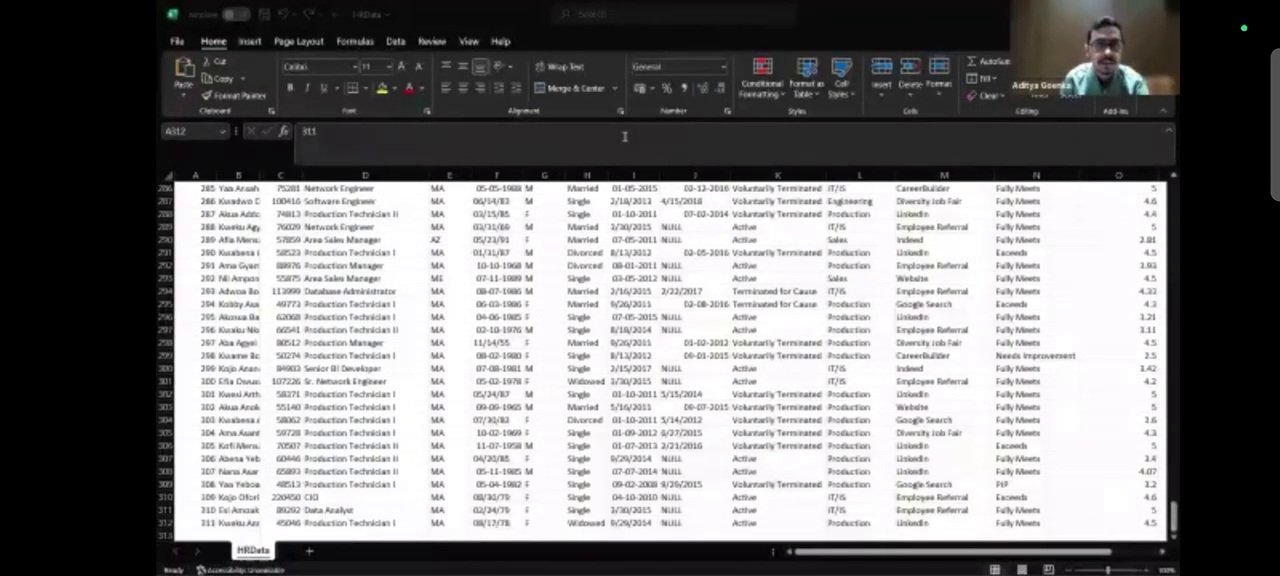
{"action": "key", "text": "alt+Tab"}
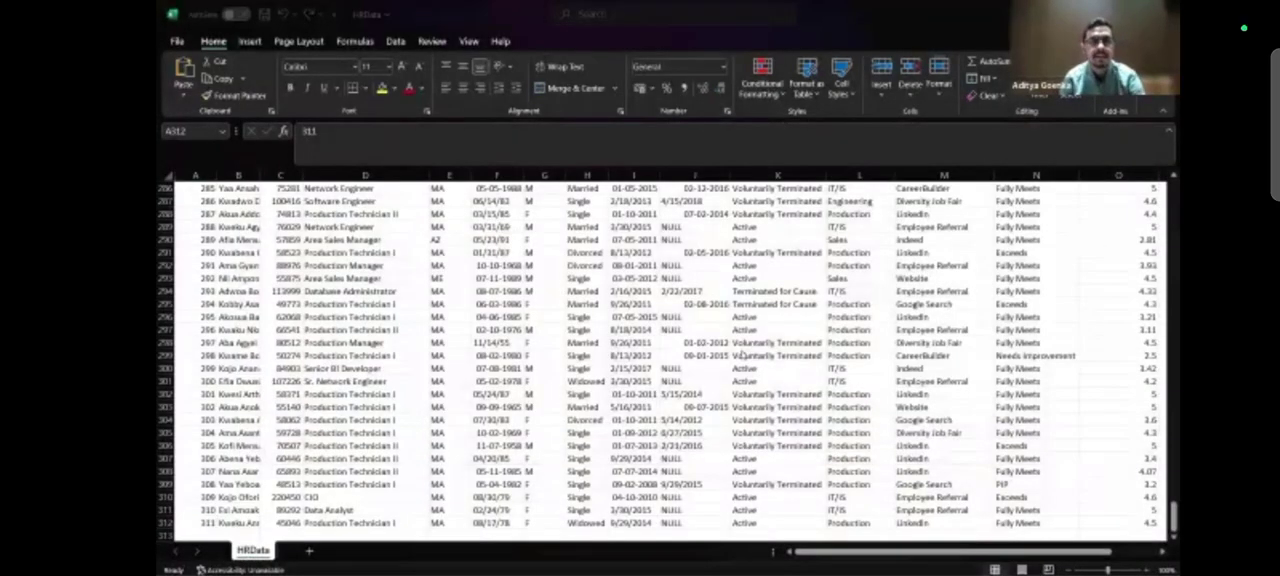
{"action": "key", "text": "alt+Tab"}
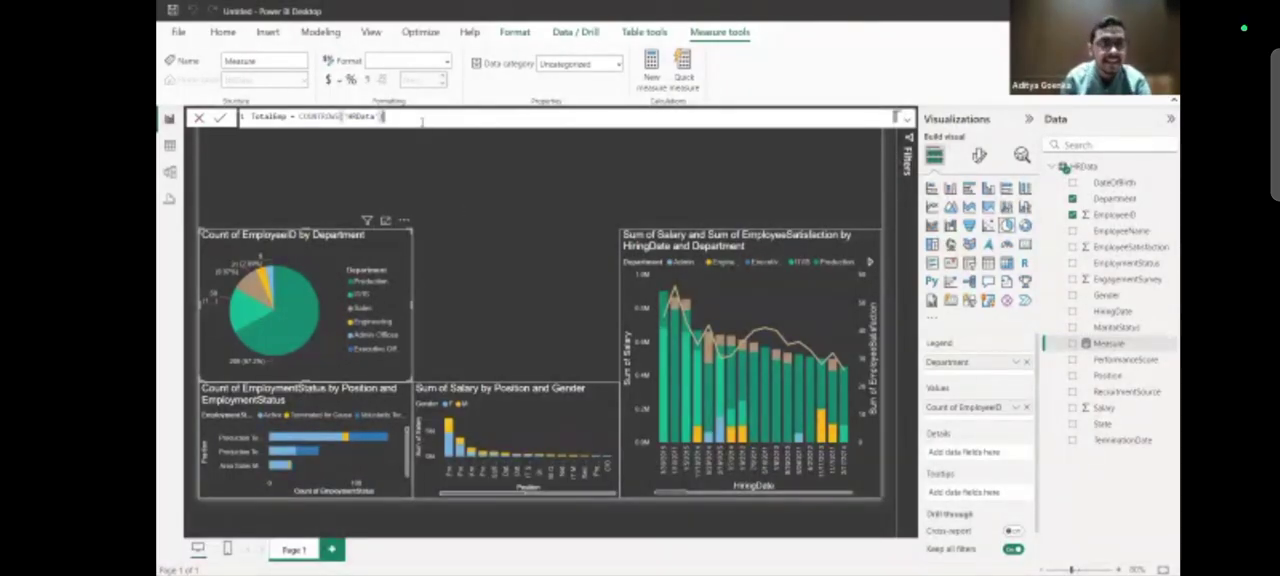
{"action": "key", "text": "Return"}
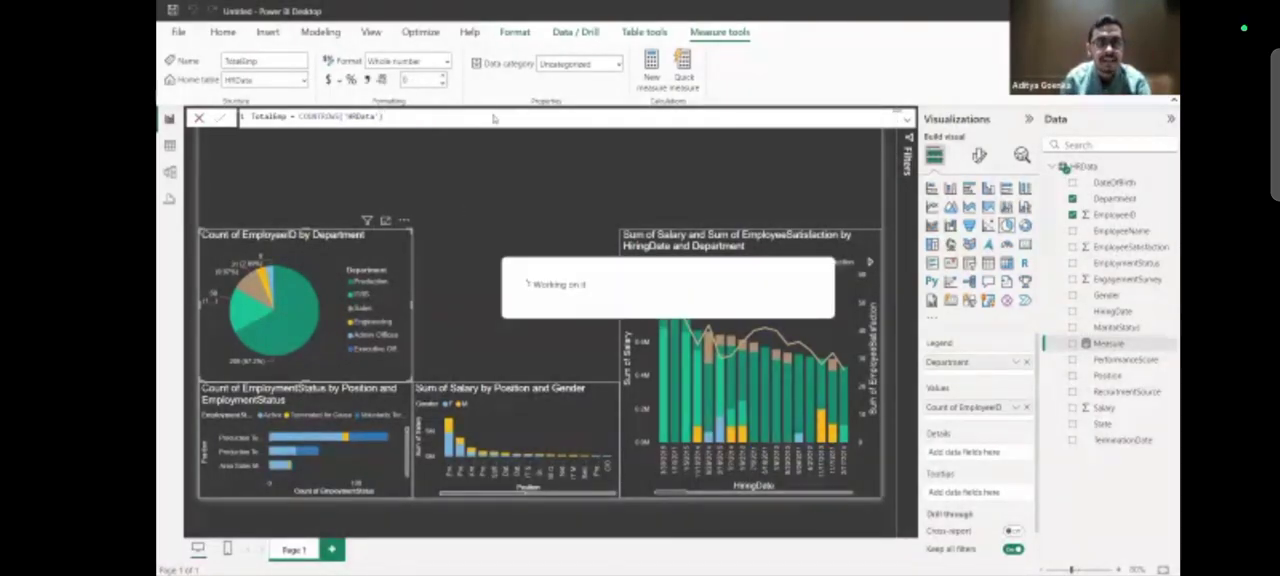
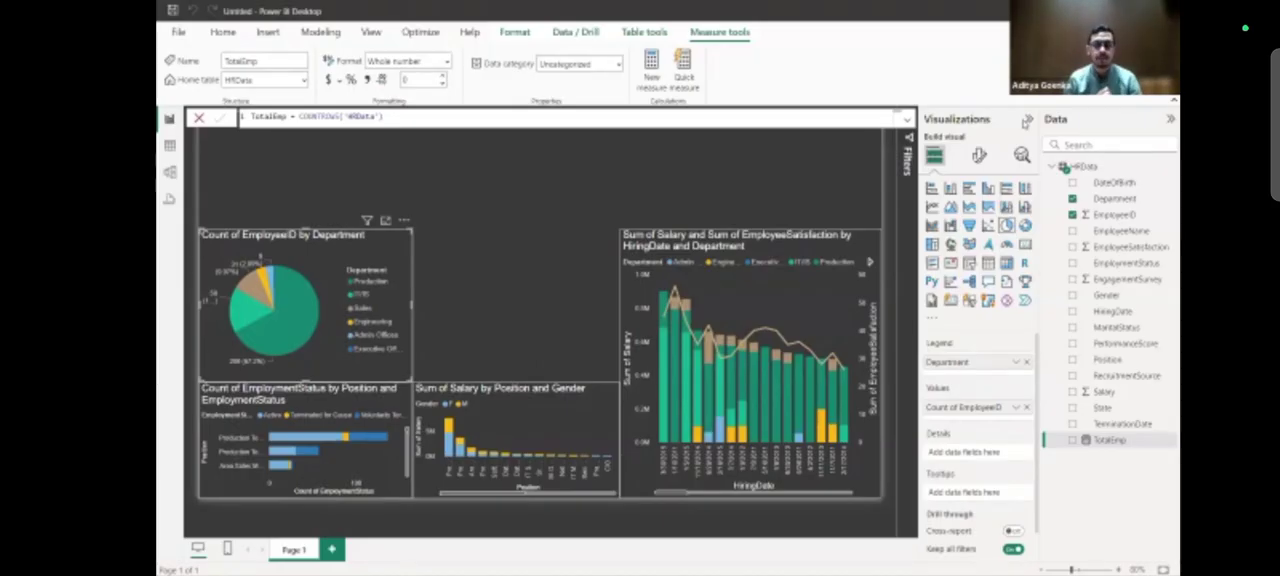
Add a stacked column chart in the empty space between the department pie chart and the salary combo chart, fitted to the gap.
{"action": "left_click", "coordinate": [467, 268]}
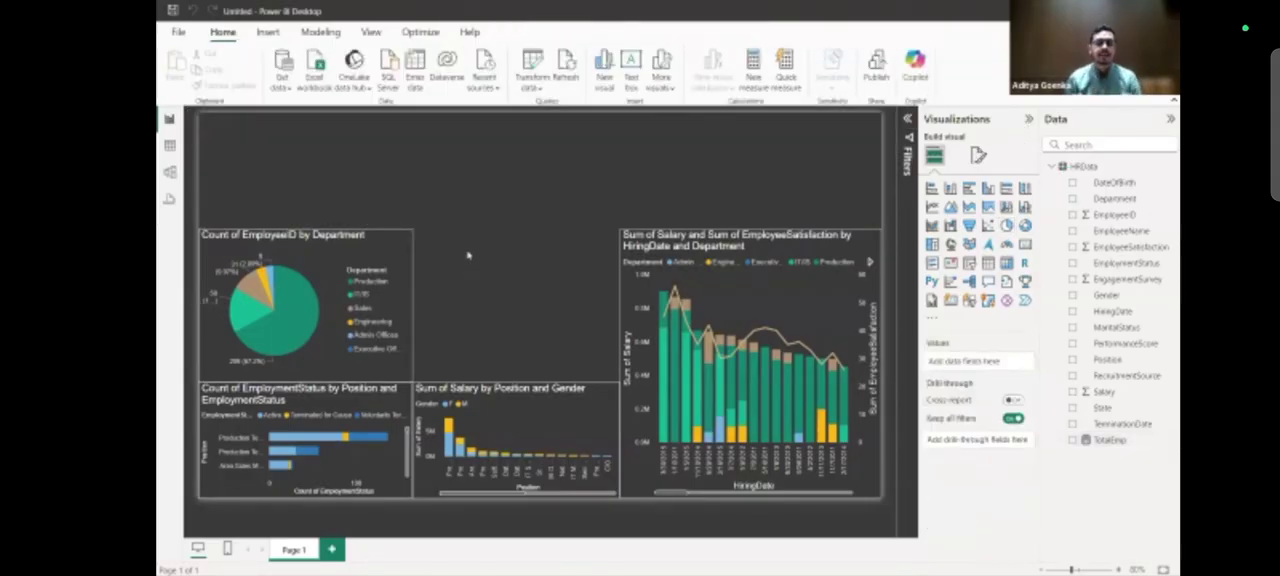
{"action": "left_click", "coordinate": [950, 190]}
{"action": "left_click_drag", "start_coordinate": [385, 130], "coordinate": [604, 234]}
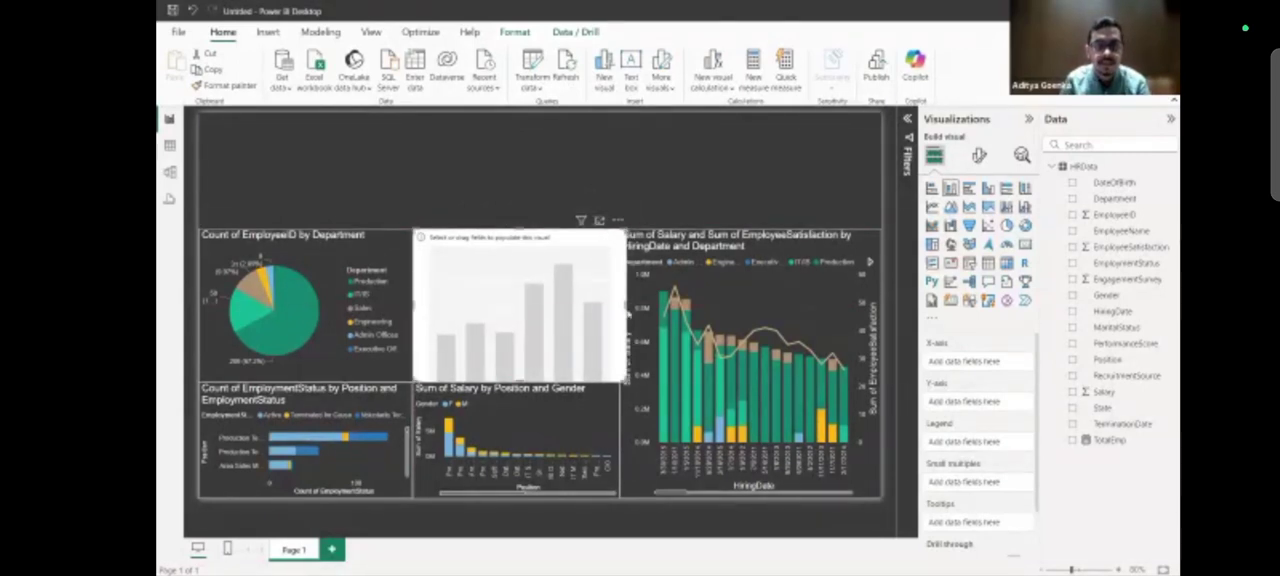
{"action": "left_click_drag", "start_coordinate": [627, 312], "coordinate": [618, 310]}
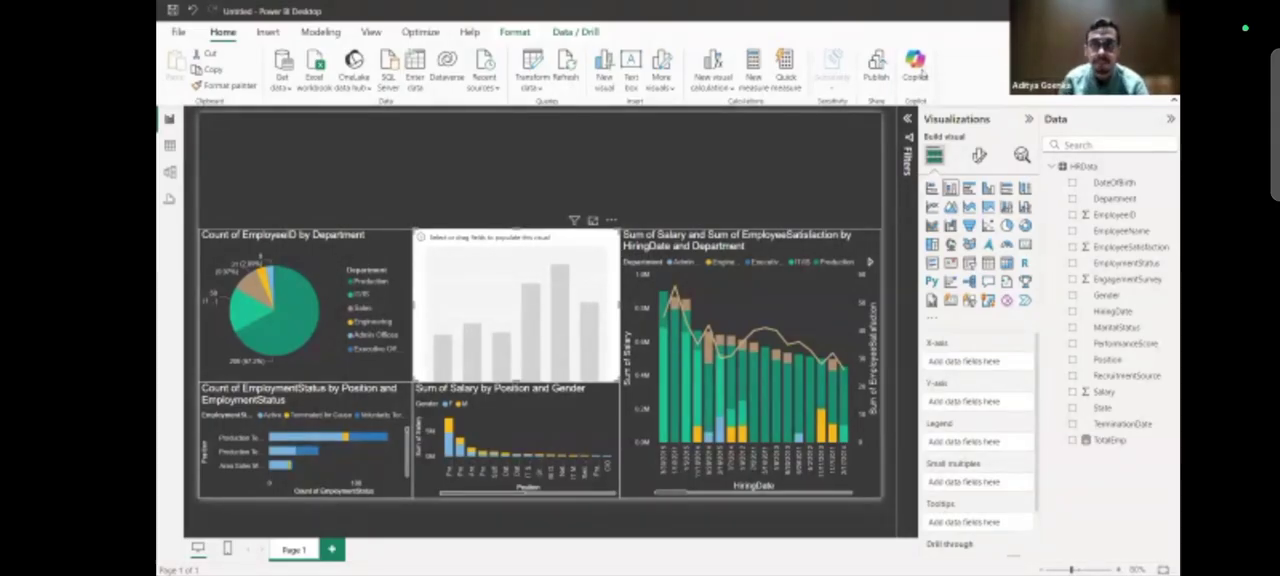
Plot TotalEmp on the Y-axis against EmployeeSatisfaction on the X-axis of the new column chart.
{"action": "left_click", "coordinate": [1110, 440]}
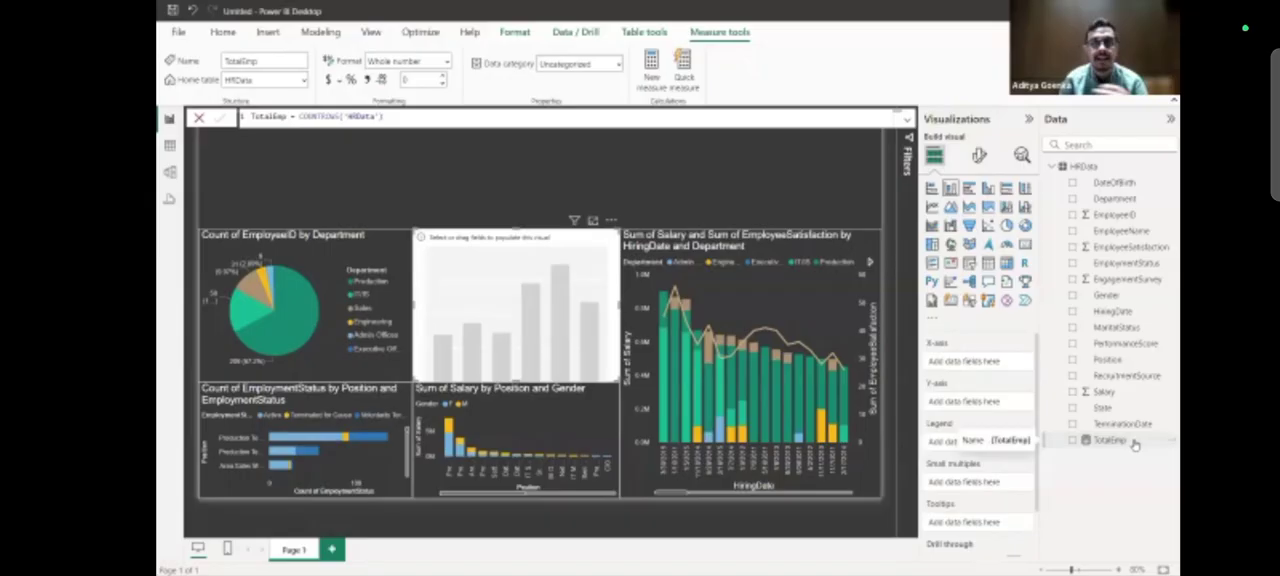
{"action": "left_click_drag", "start_coordinate": [1135, 445], "coordinate": [1014, 405]}
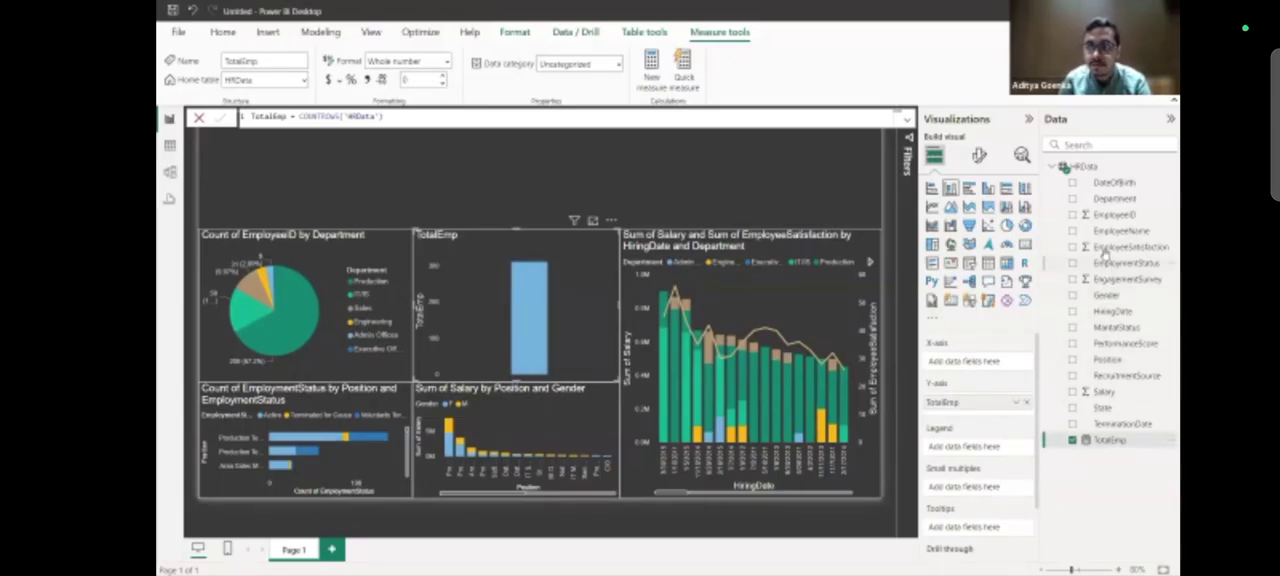
{"action": "left_click_drag", "start_coordinate": [1105, 248], "coordinate": [998, 368]}
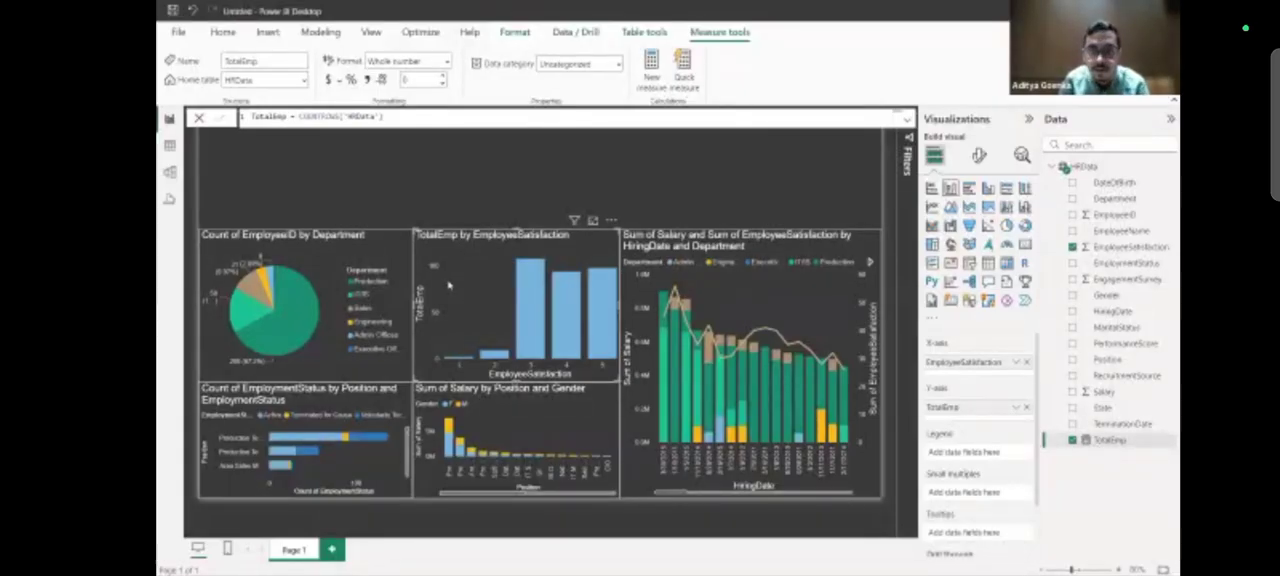
Try TotalEmp as the values of the department pie chart, and restore the count of EmployeeID.
{"action": "left_click", "coordinate": [385, 258]}
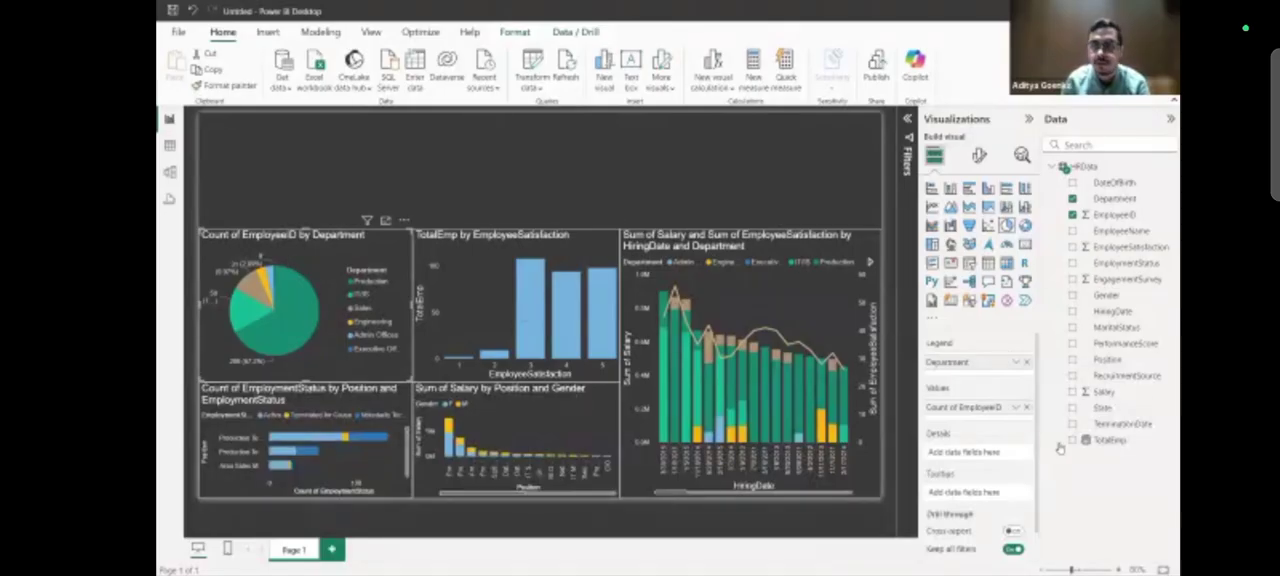
{"action": "left_click", "coordinate": [1026, 408]}
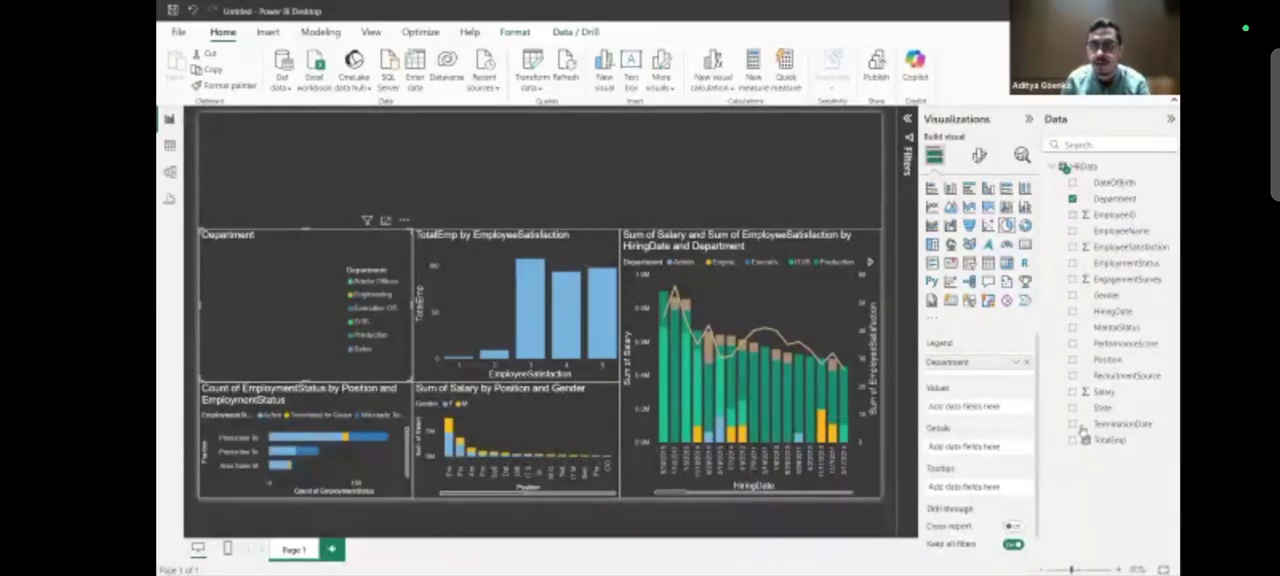
{"action": "left_click_drag", "start_coordinate": [1036, 414], "coordinate": [965, 406]}
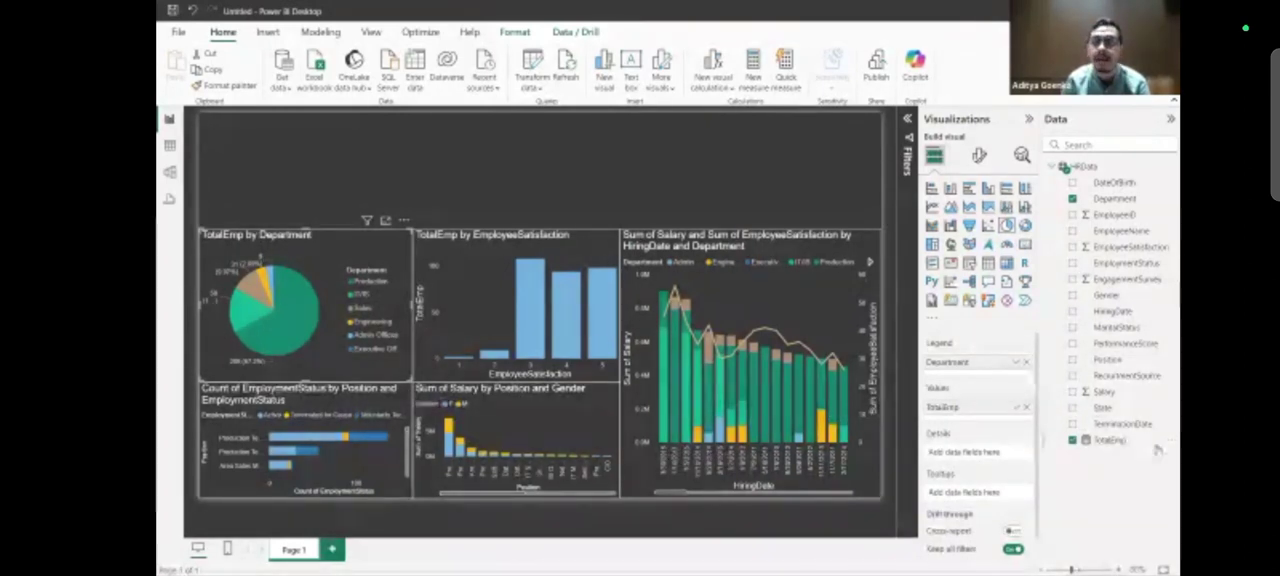
{"action": "left_click", "coordinate": [1072, 442]}
{"action": "left_click_drag", "start_coordinate": [1118, 214], "coordinate": [1001, 409]}
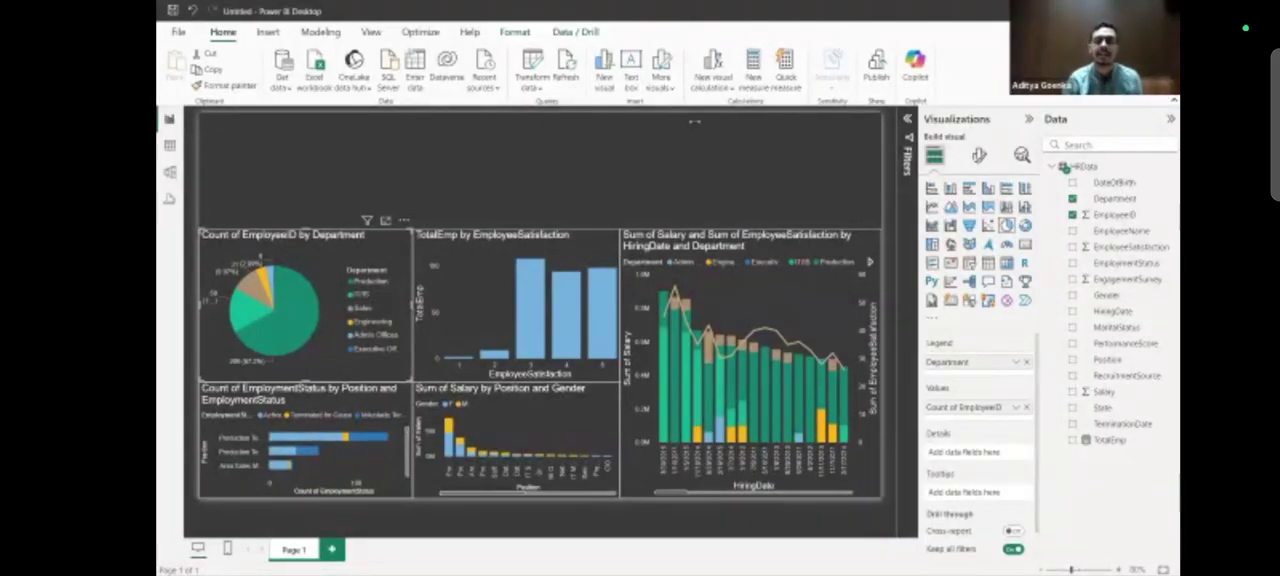
{"action": "left_click", "coordinate": [738, 128]}
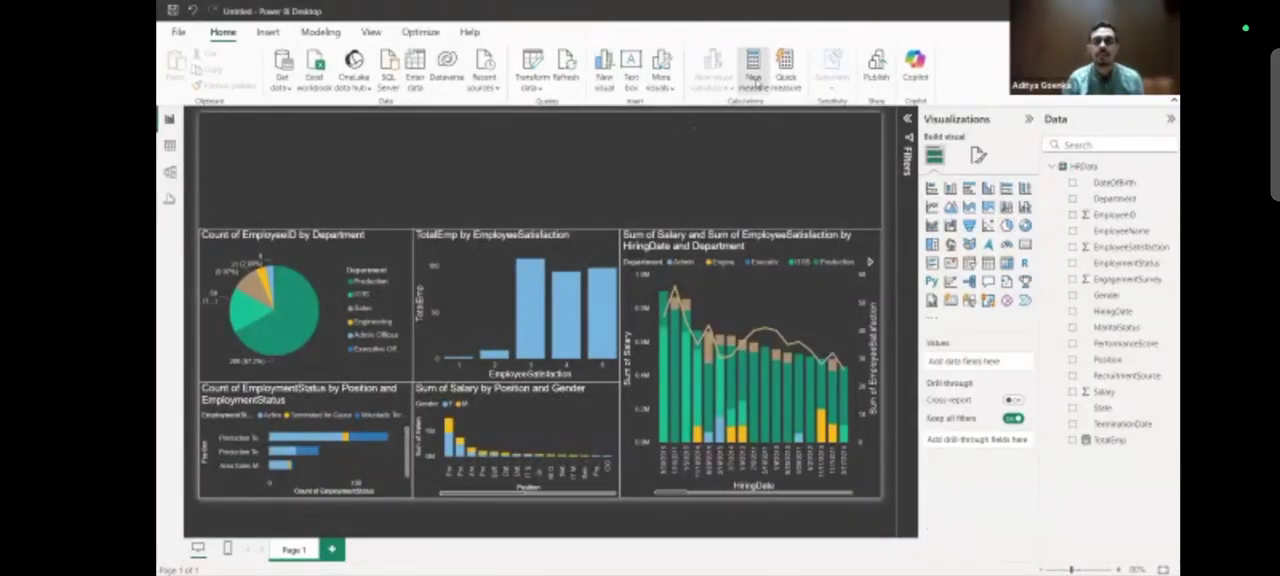
{"action": "left_click", "coordinate": [755, 78]}
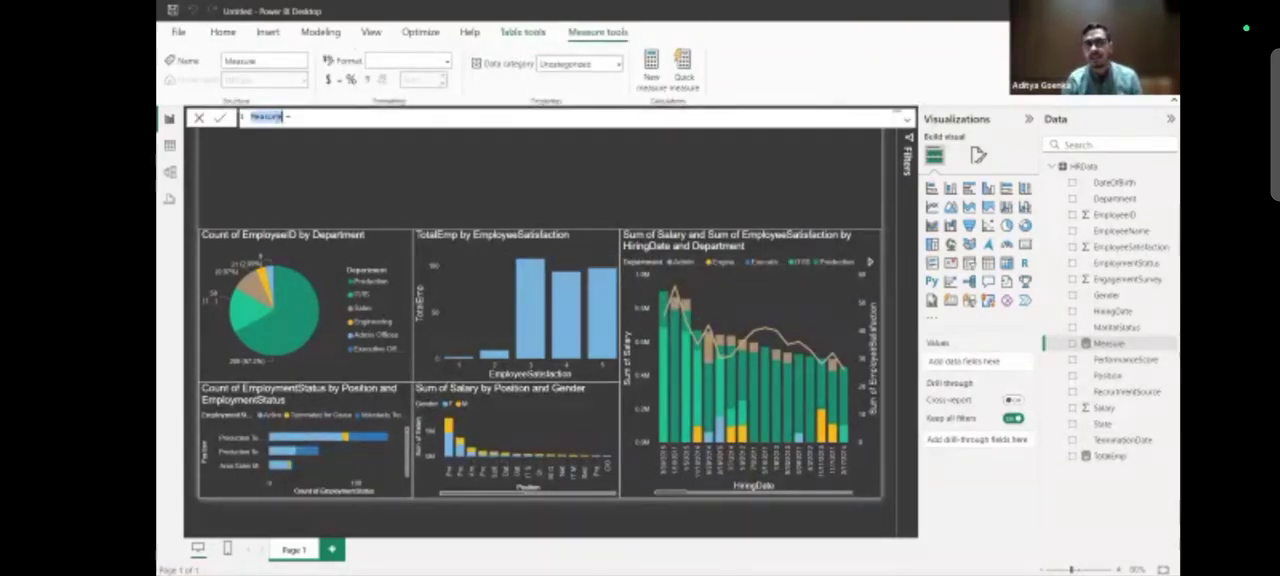
{"action": "left_click", "coordinate": [298, 118]}
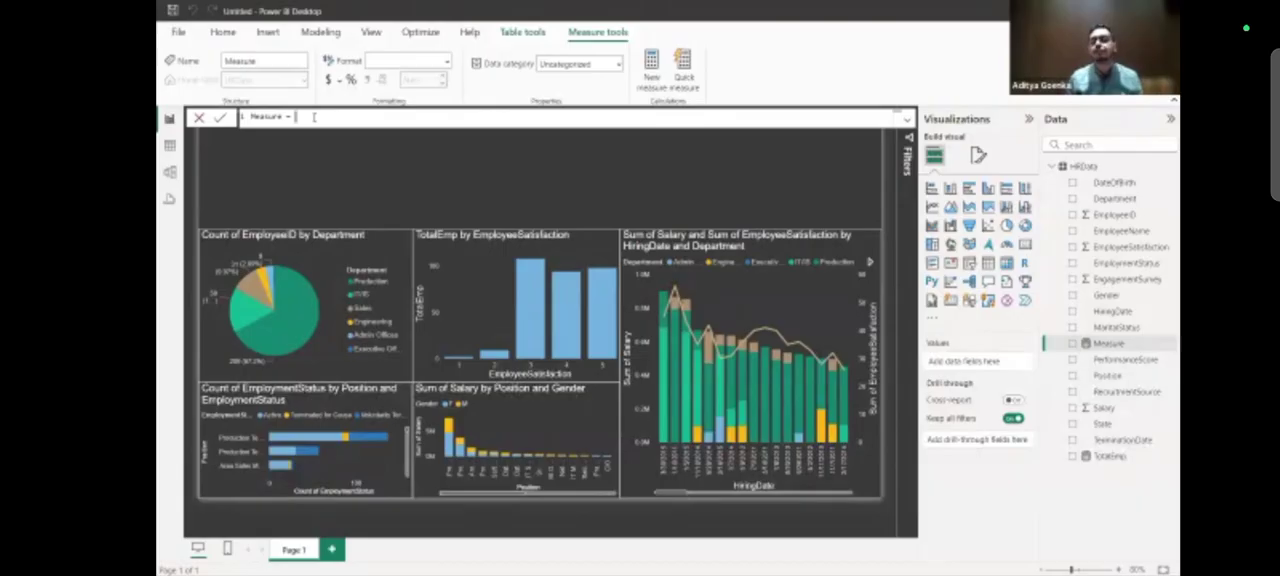
{"action": "type", "text": "cou"}
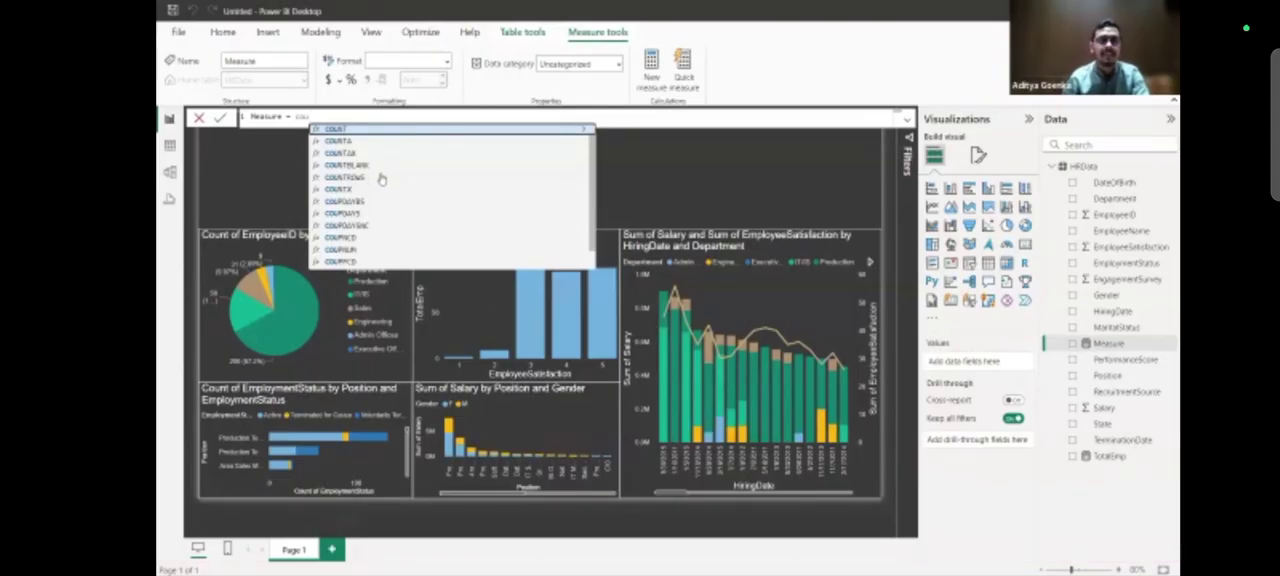
{"action": "left_click", "coordinate": [382, 177]}
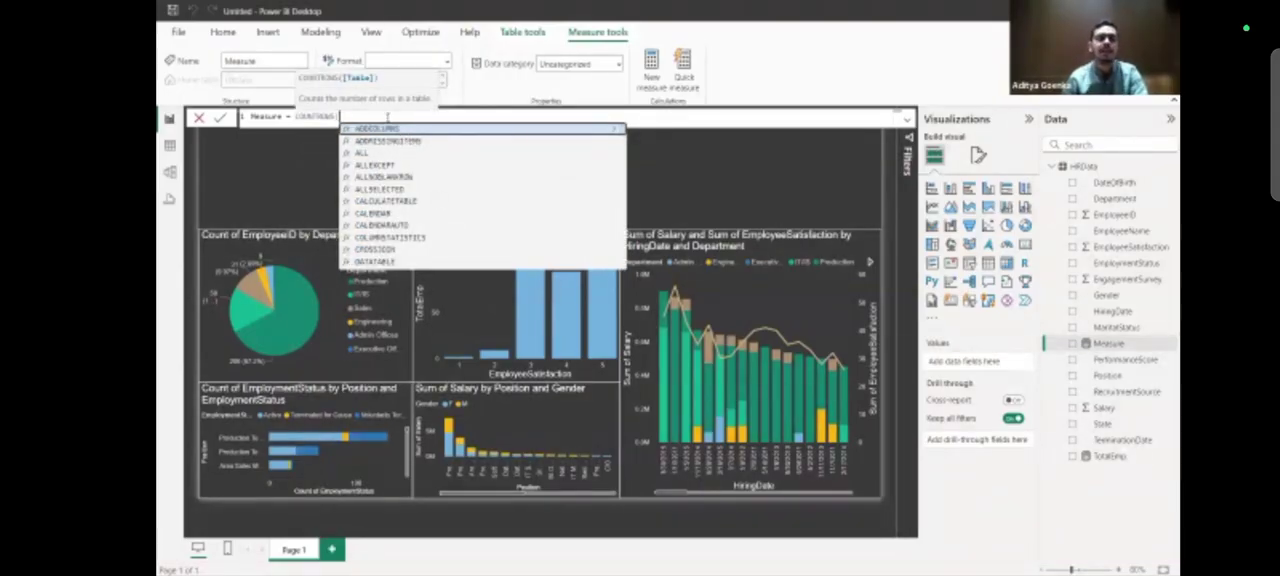
{"action": "key", "text": "ctrl+a"}
{"action": "key", "text": "BackSpace"}
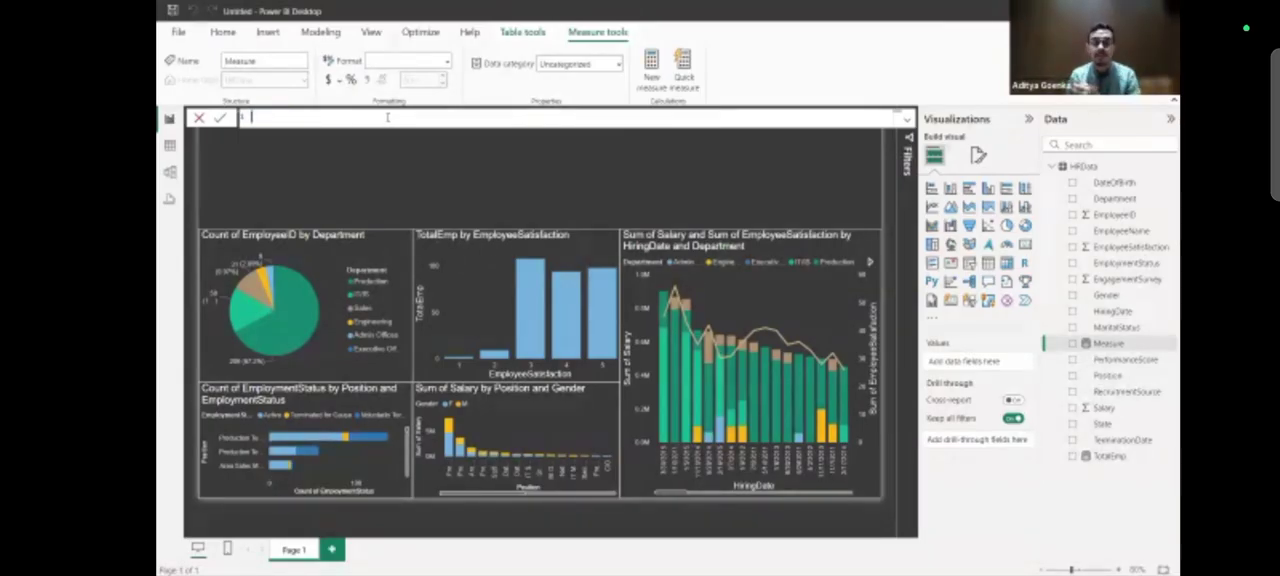
{"action": "left_click", "coordinate": [198, 118]}
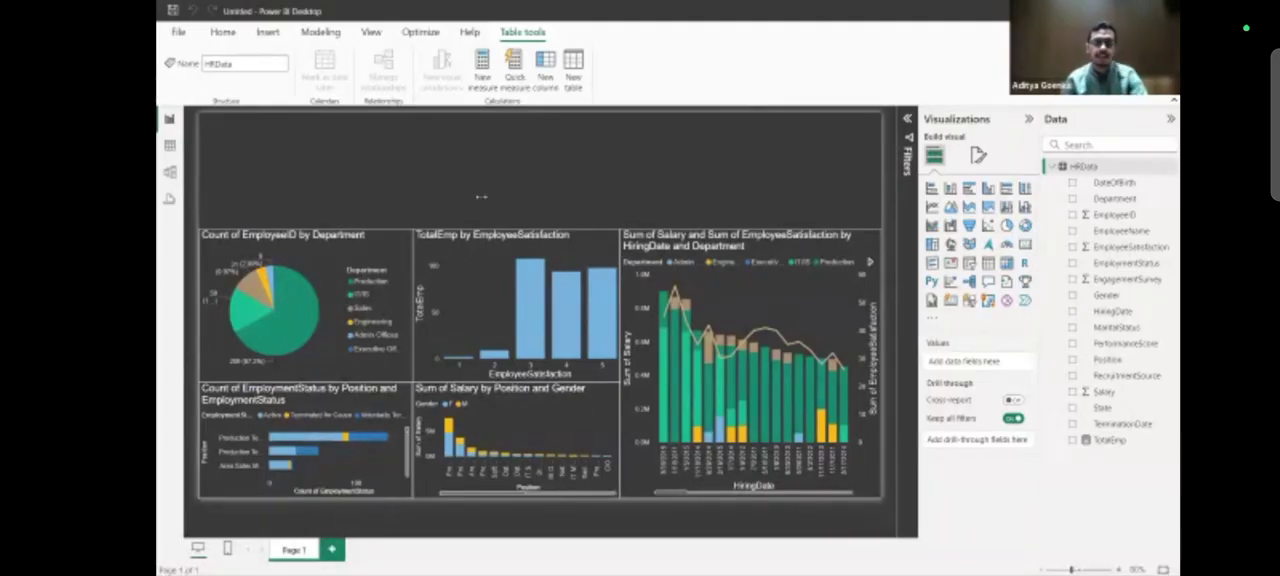
Insert a text box above the department pie chart, shrink it to a title strip and enter "HR Summary Report".
{"action": "left_click", "coordinate": [481, 196]}
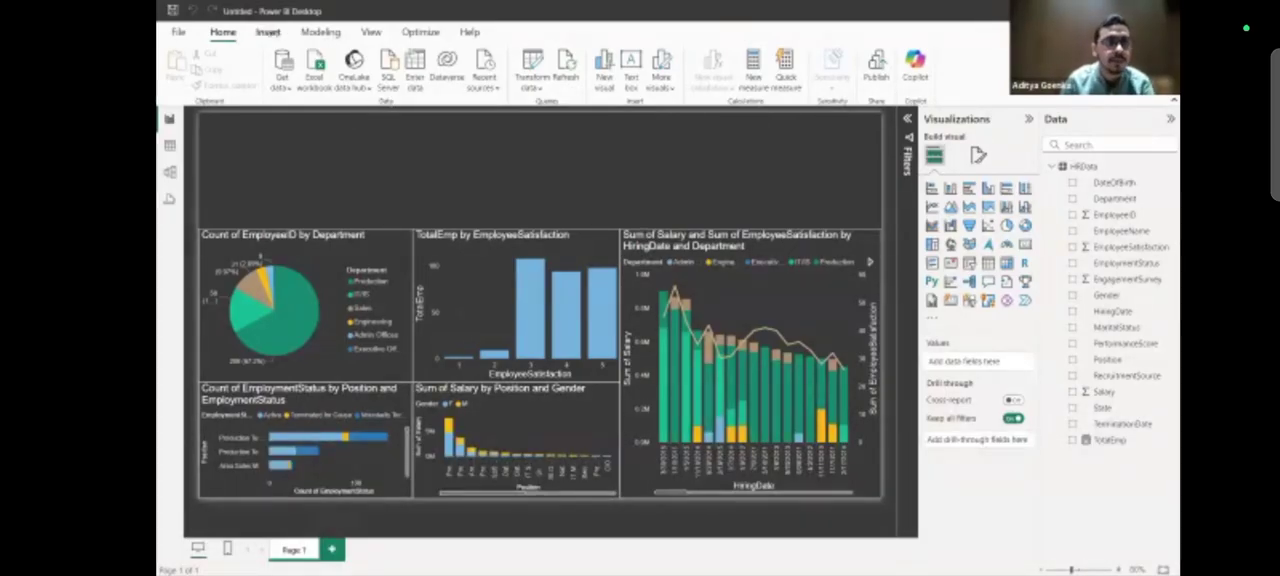
{"action": "left_click", "coordinate": [268, 32]}
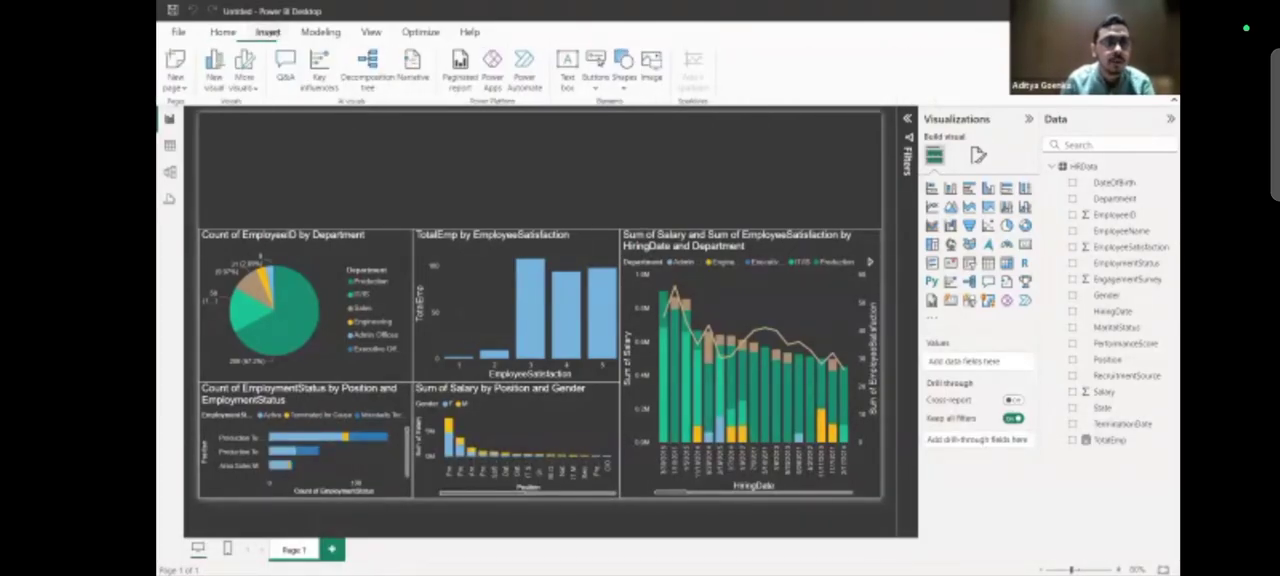
{"action": "left_click", "coordinate": [567, 78]}
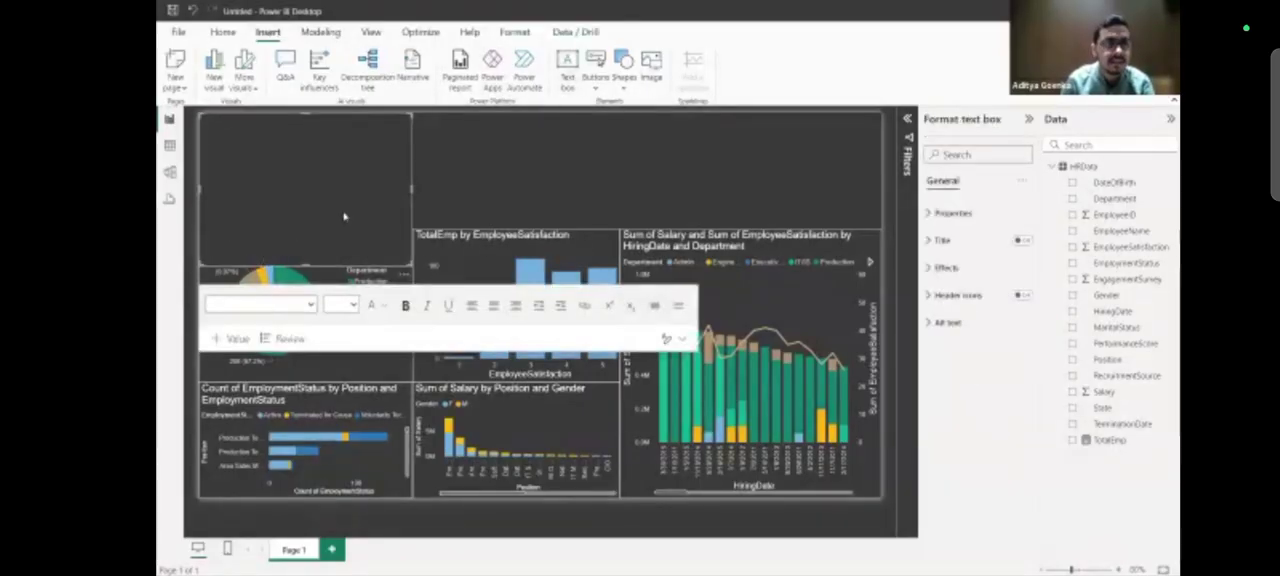
{"action": "left_click_drag", "start_coordinate": [411, 265], "coordinate": [411, 146]}
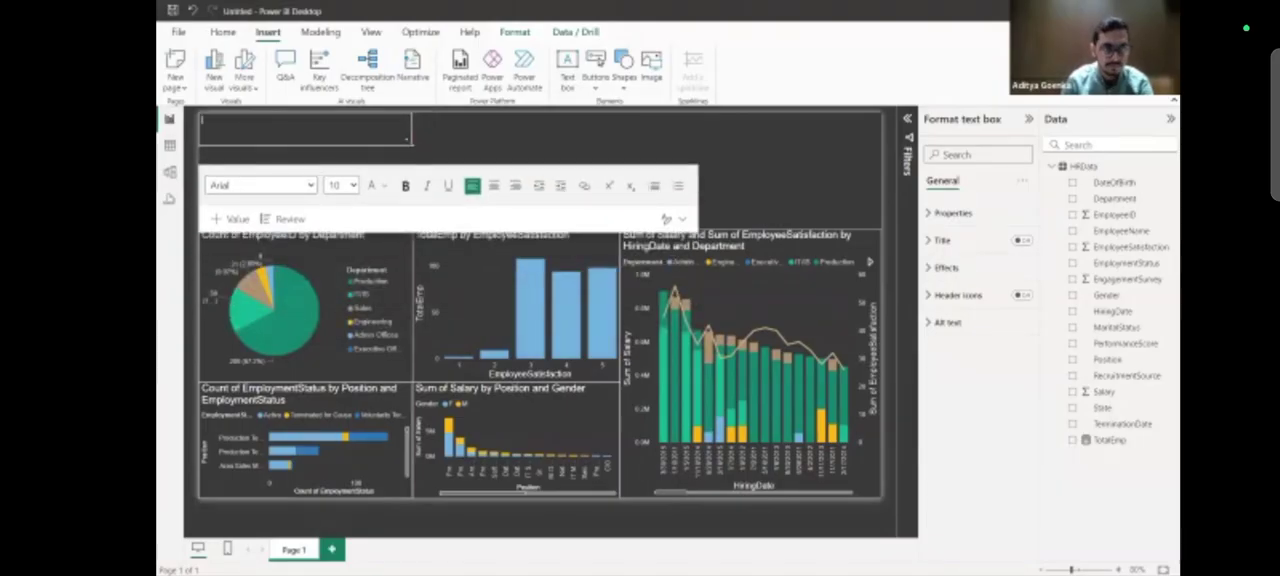
{"action": "left_click_drag", "start_coordinate": [411, 147], "coordinate": [411, 140]}
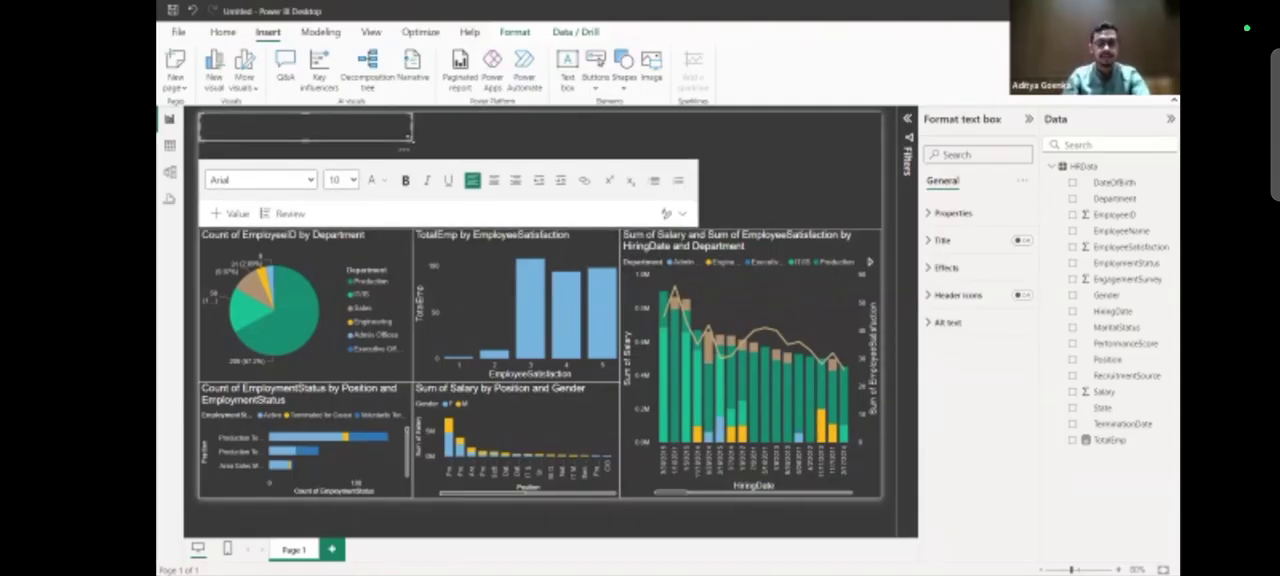
{"action": "type", "text": "ammary Report"}
Format the report title text as size 28, centred and bold.
{"action": "key", "text": "ctrl+a"}
{"action": "left_click", "coordinate": [350, 180]}
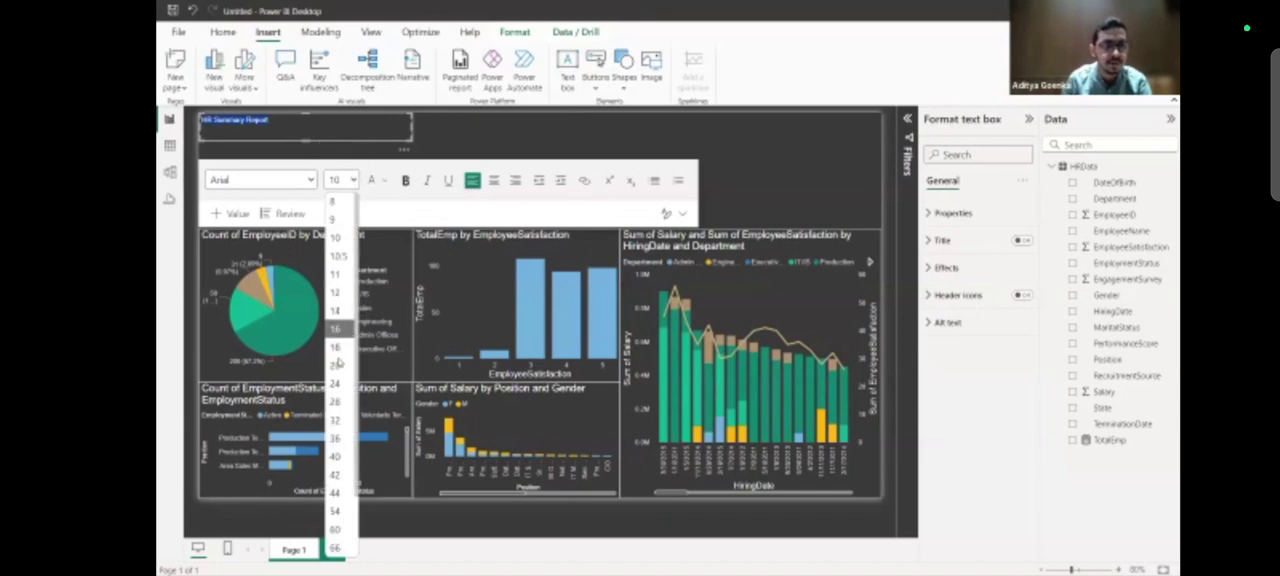
{"action": "left_click", "coordinate": [338, 402]}
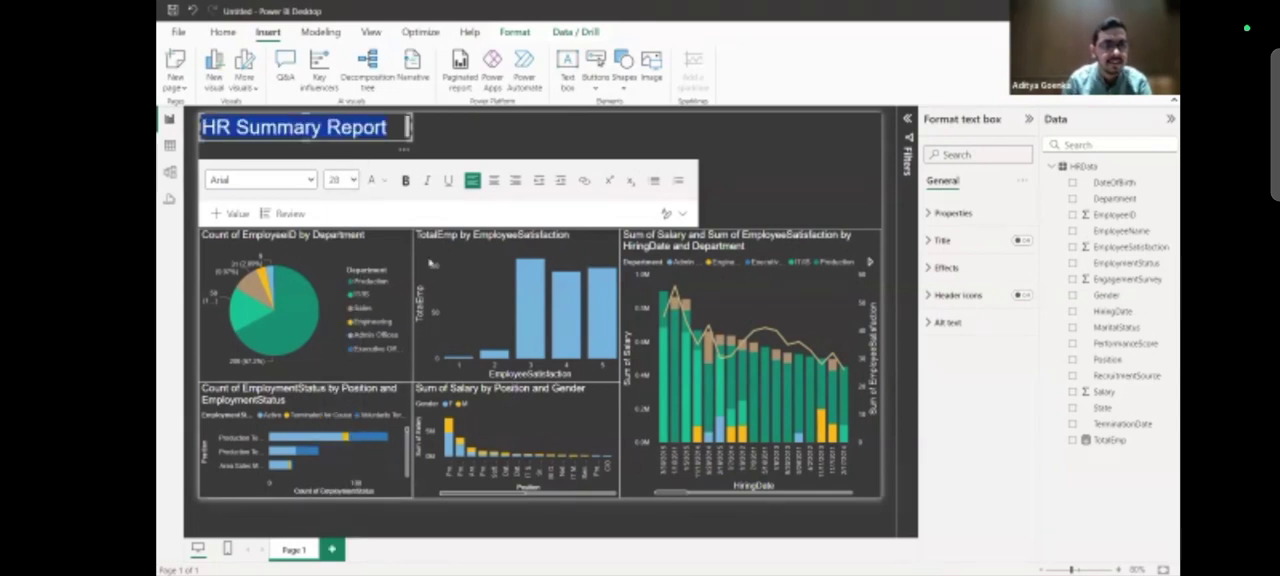
{"action": "left_click", "coordinate": [495, 185]}
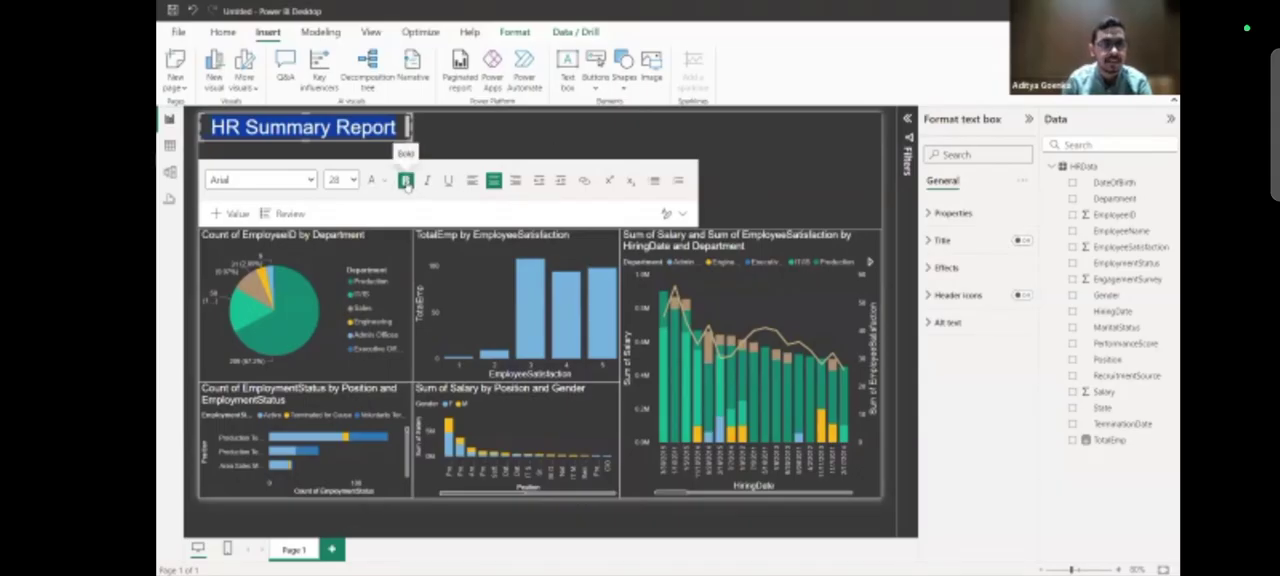
{"action": "left_click", "coordinate": [405, 181]}
{"action": "left_click", "coordinate": [496, 133]}
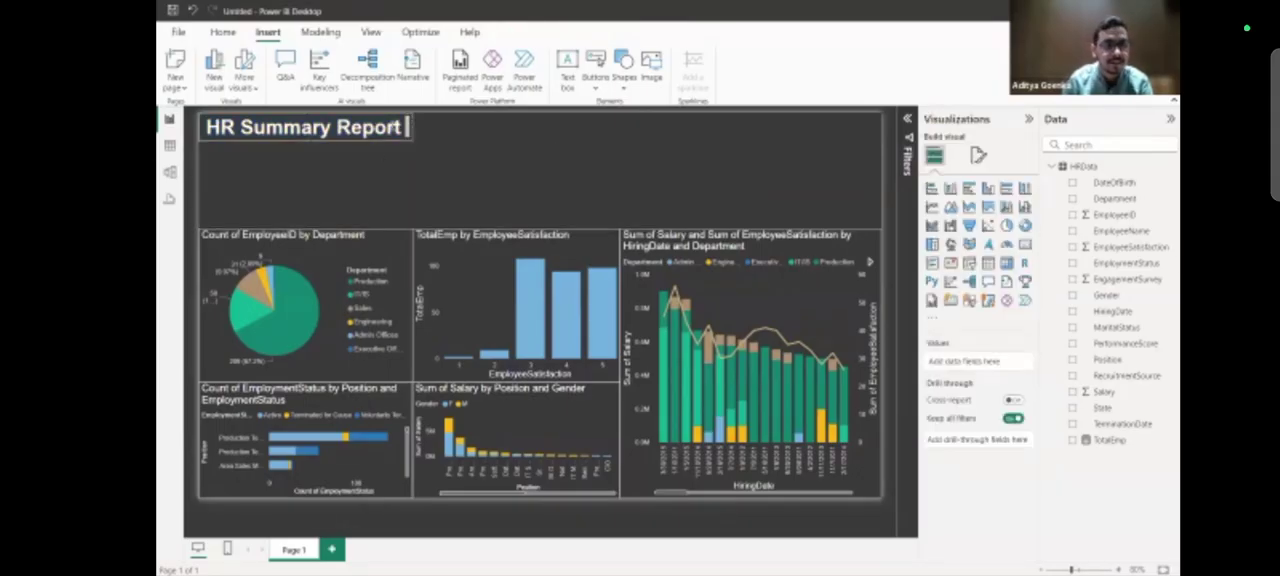
{"action": "left_click", "coordinate": [407, 127]}
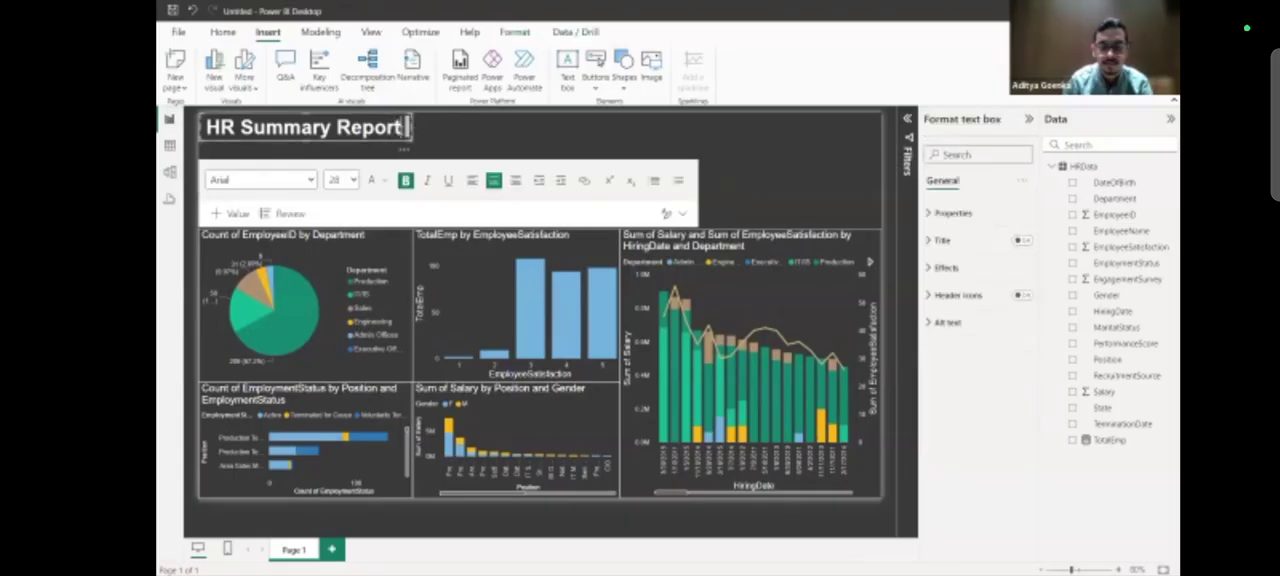
{"action": "left_click", "coordinate": [480, 123]}
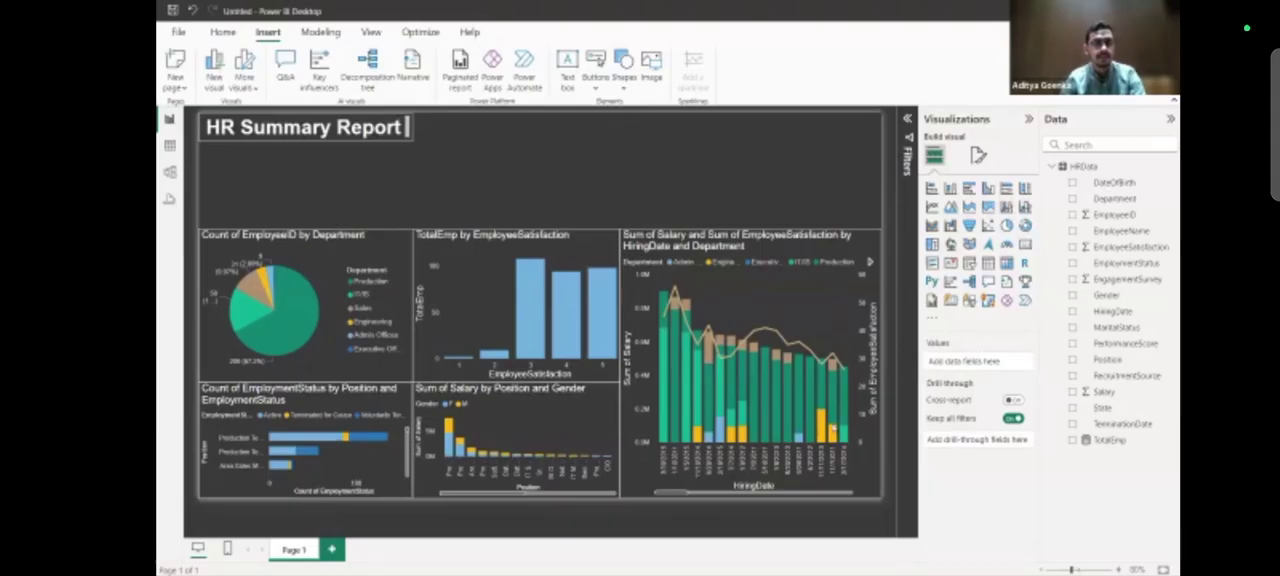
Add a card visual directly beside the report title and shrink it to about half the column chart's width.
{"action": "scroll", "coordinate": [833, 428], "scroll_direction": "down", "scroll_amount": 2}
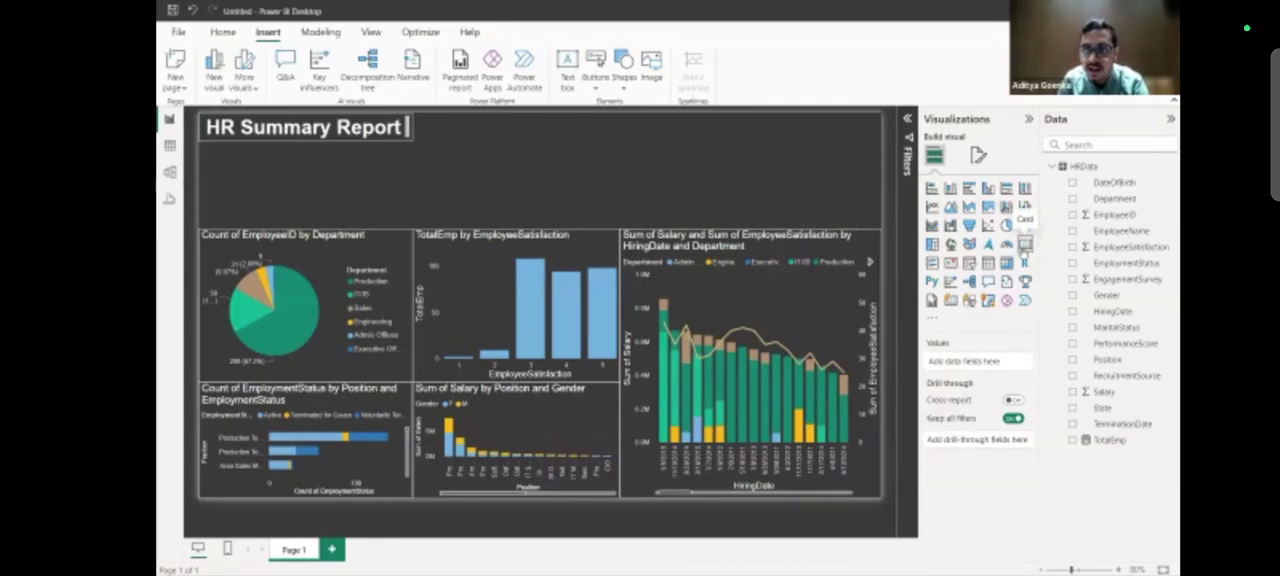
{"action": "left_click", "coordinate": [1025, 245]}
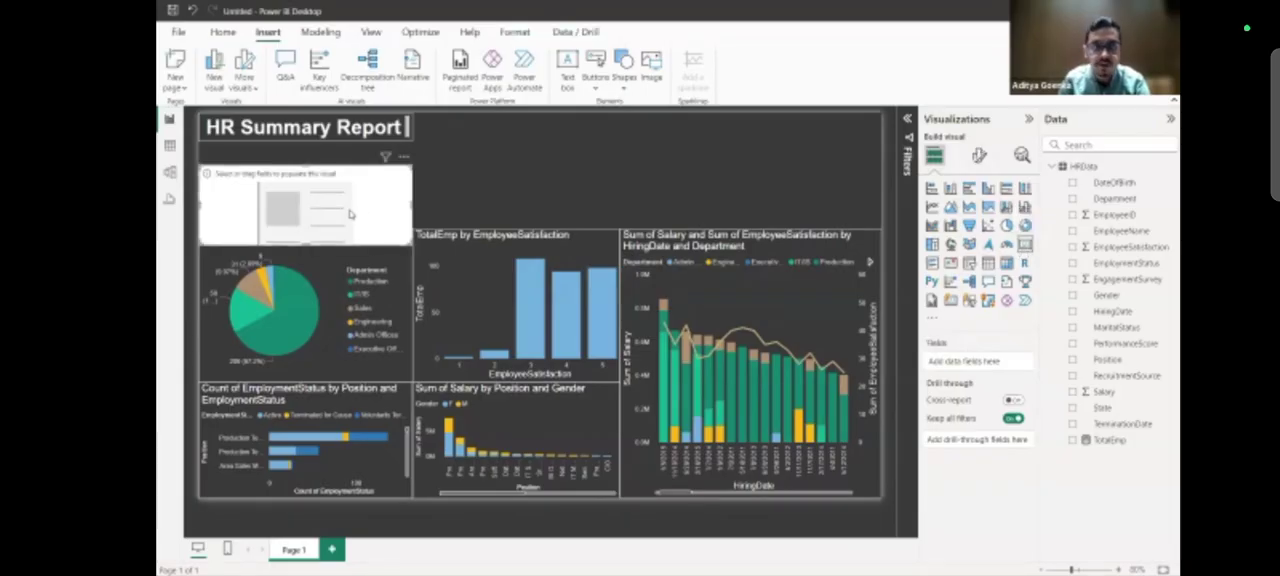
{"action": "left_click_drag", "start_coordinate": [383, 182], "coordinate": [507, 169]}
{"action": "left_click_drag", "start_coordinate": [611, 162], "coordinate": [597, 132]}
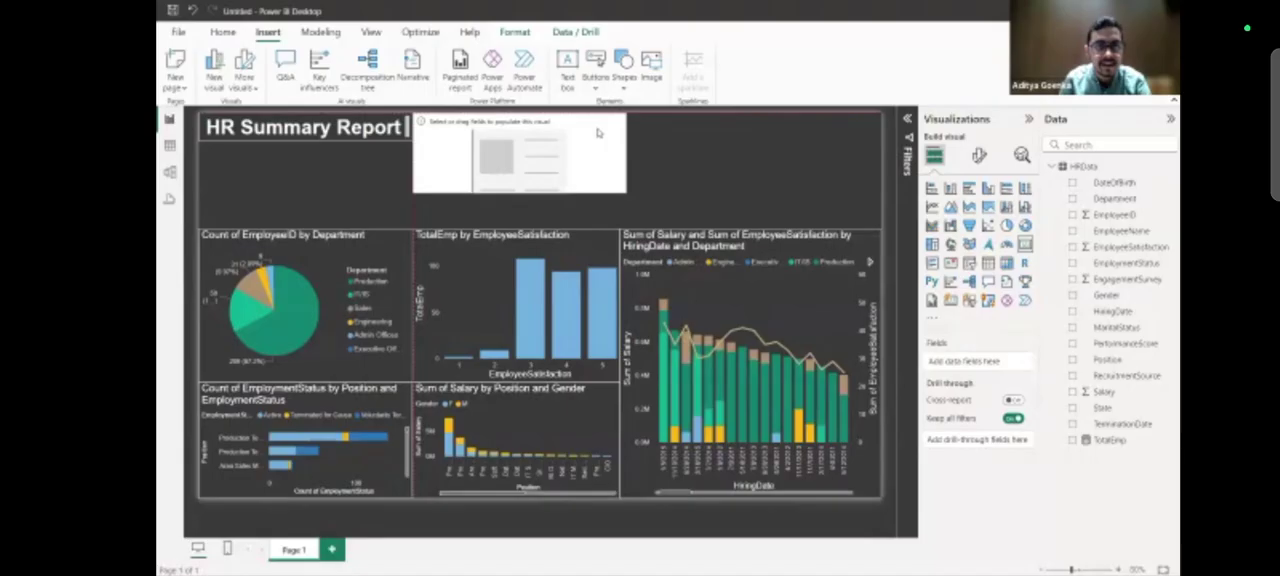
{"action": "left_click_drag", "start_coordinate": [627, 191], "coordinate": [517, 178]}
{"action": "left_click", "coordinate": [565, 182]}
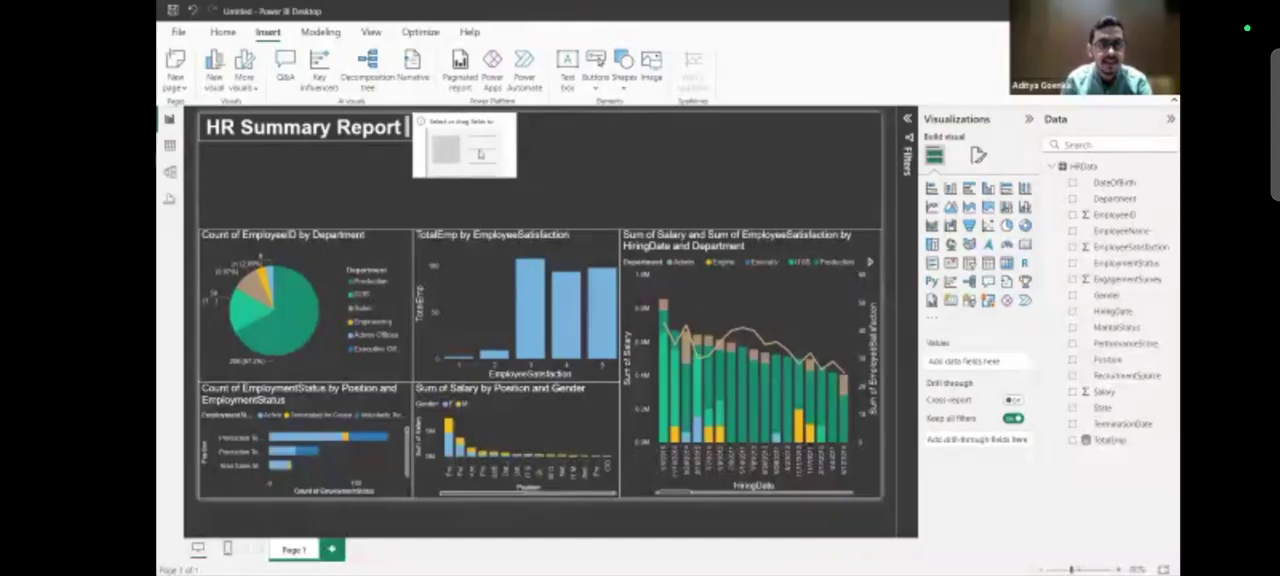
Show the sum of Salary in the card beside the report title.
{"action": "left_click", "coordinate": [480, 153]}
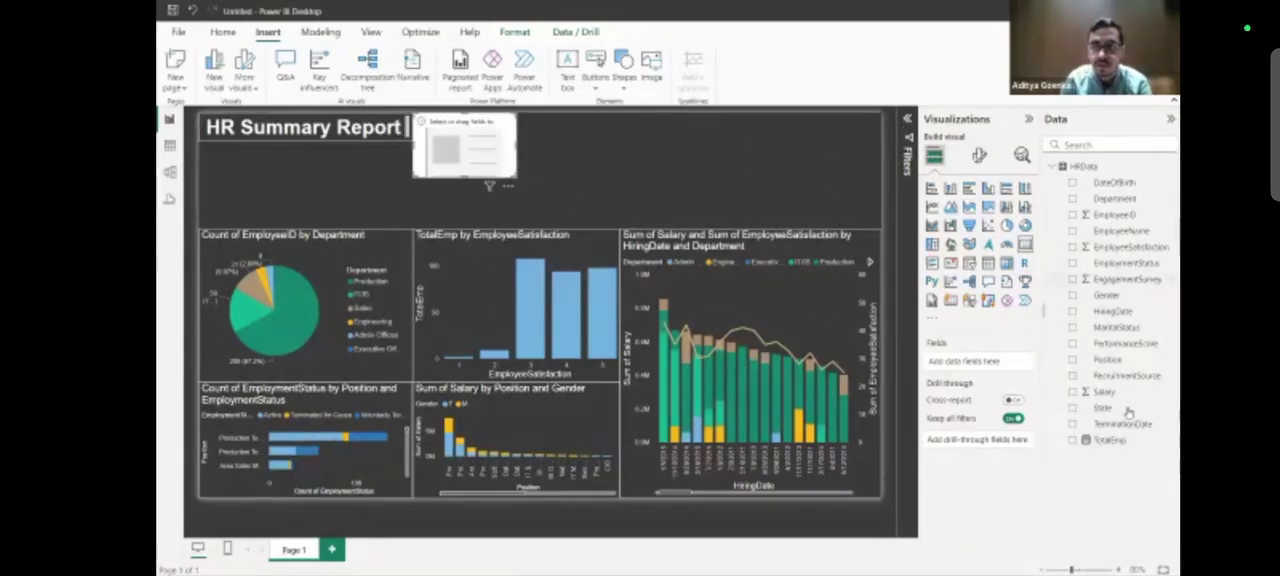
{"action": "left_click_drag", "start_coordinate": [1126, 392], "coordinate": [1012, 372]}
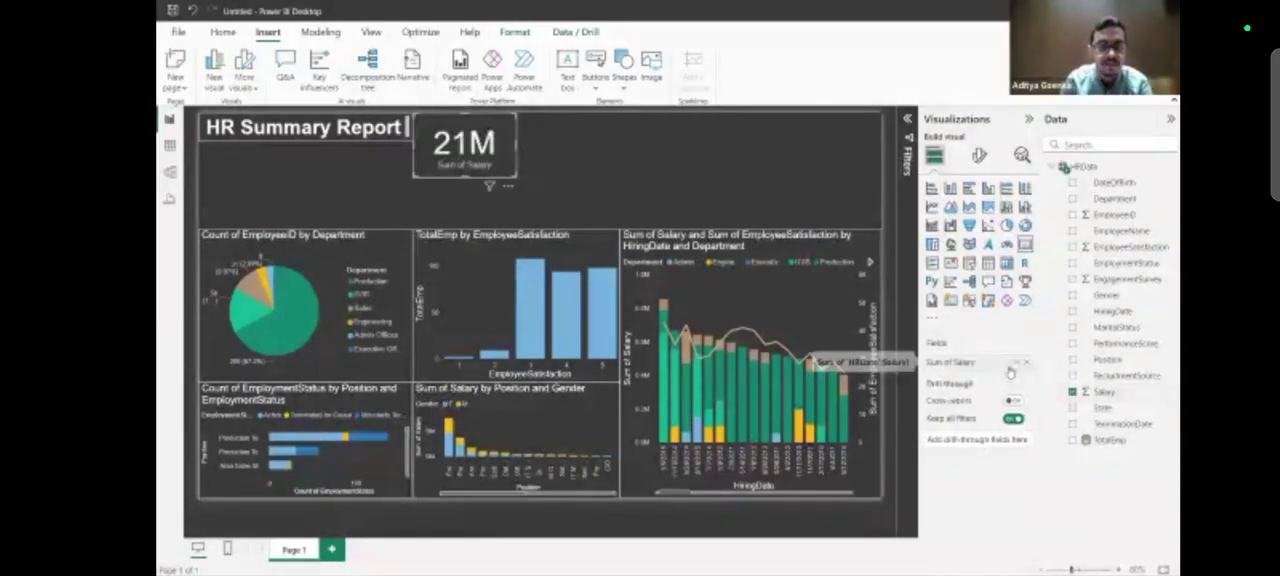
{"action": "left_click", "coordinate": [596, 176]}
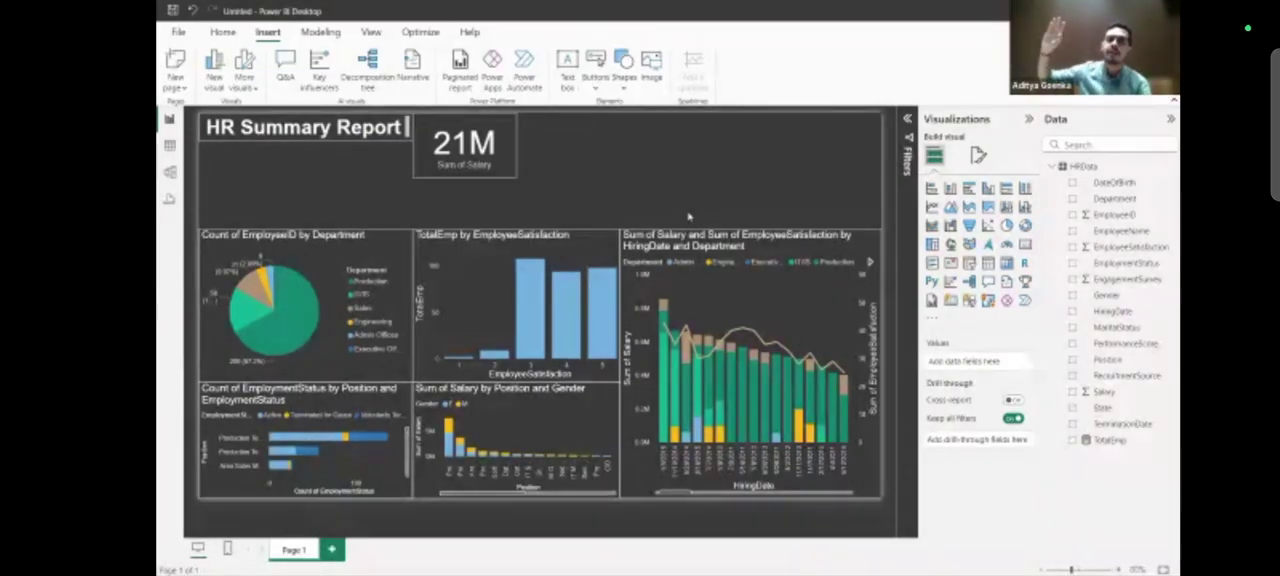
Duplicate the Sum of Salary card and place the copy directly beside the original.
{"action": "left_click", "coordinate": [511, 144]}
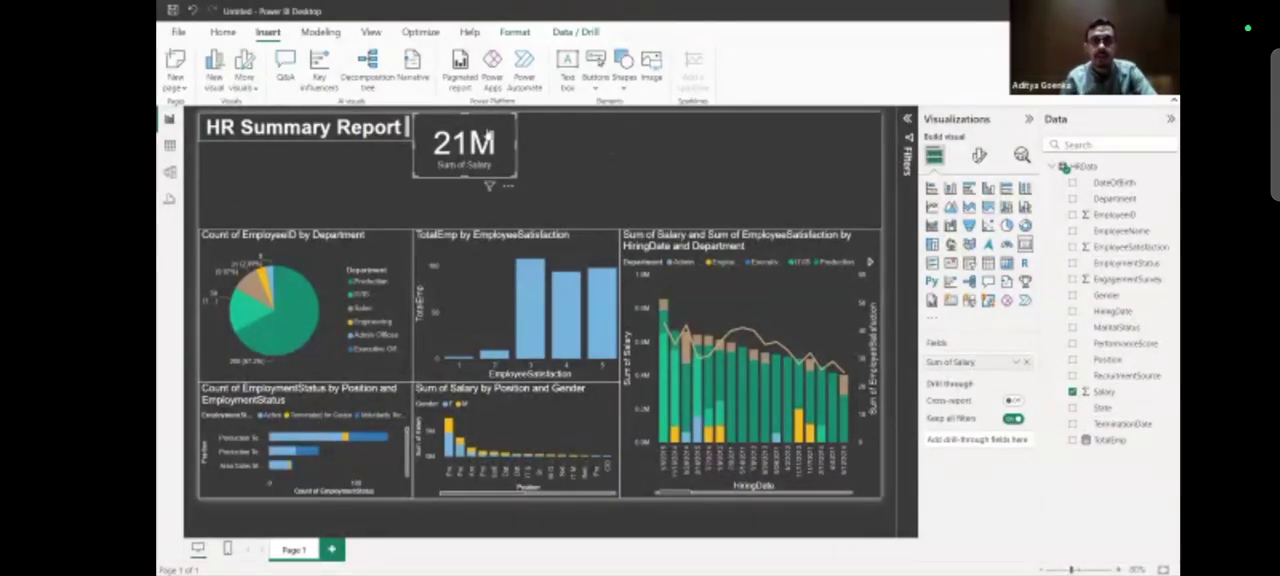
{"action": "left_click", "coordinate": [585, 138]}
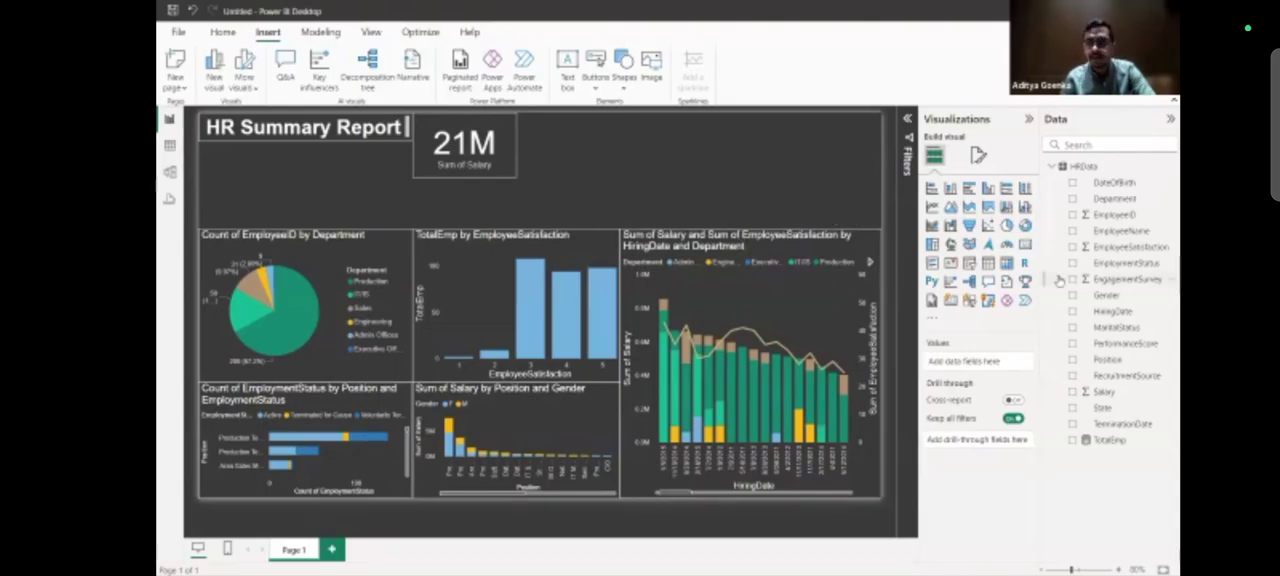
{"action": "left_click", "coordinate": [500, 131]}
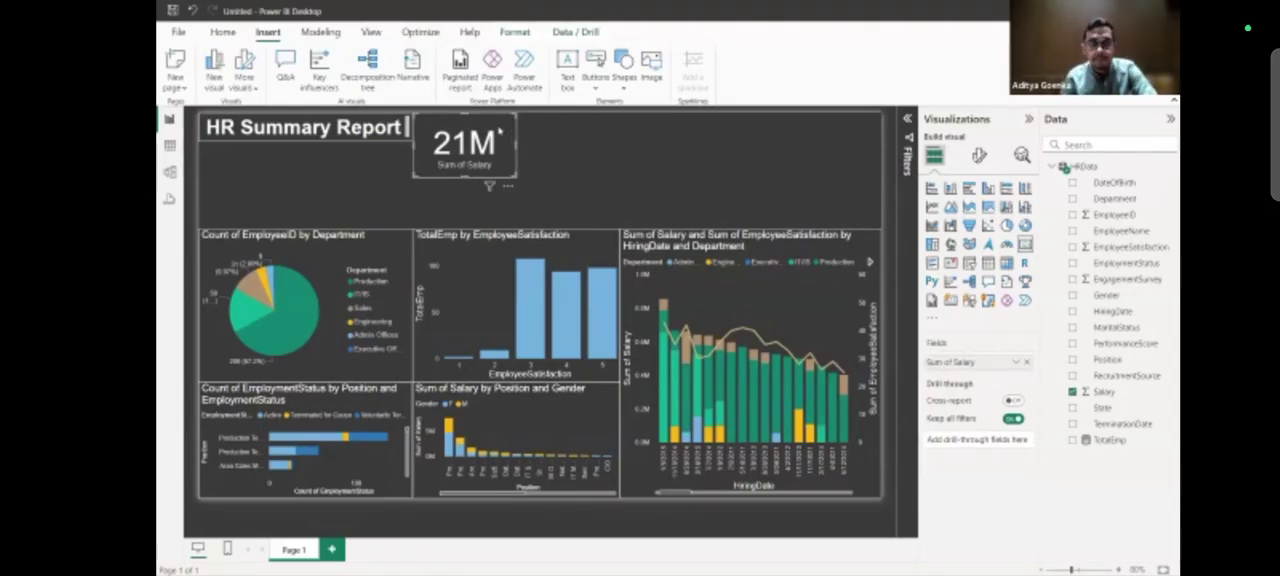
{"action": "left_click_drag", "start_coordinate": [499, 130], "coordinate": [607, 121]}
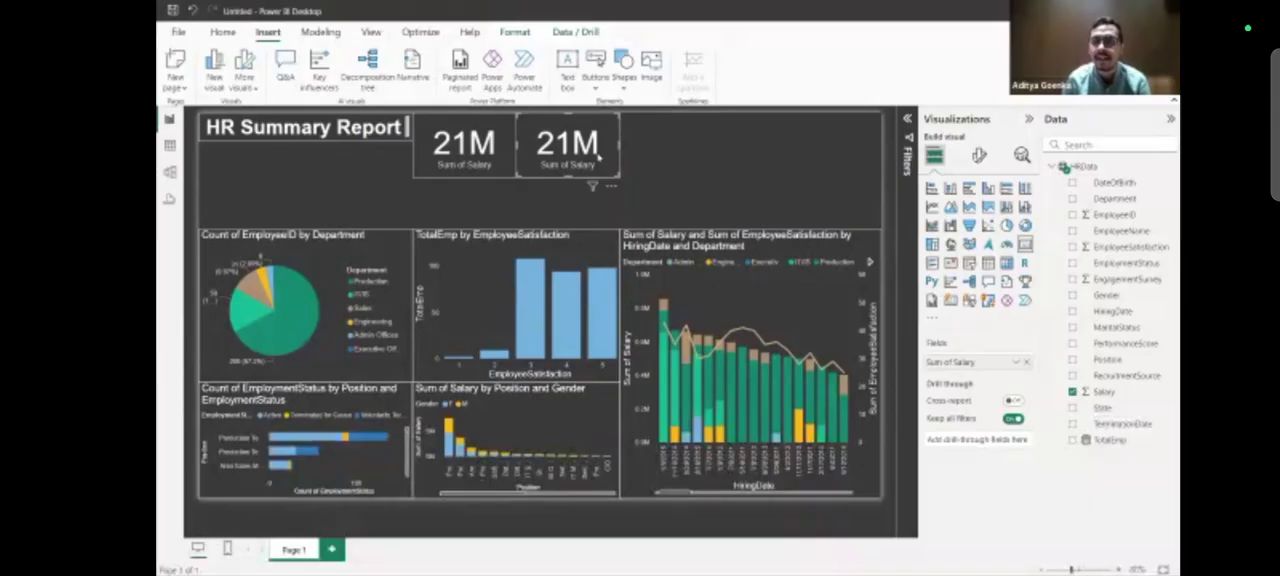
Replace the salary field in the copied card with the TotalEmp measure.
{"action": "left_click", "coordinate": [1027, 361]}
{"action": "left_click_drag", "start_coordinate": [1108, 441], "coordinate": [988, 366]}
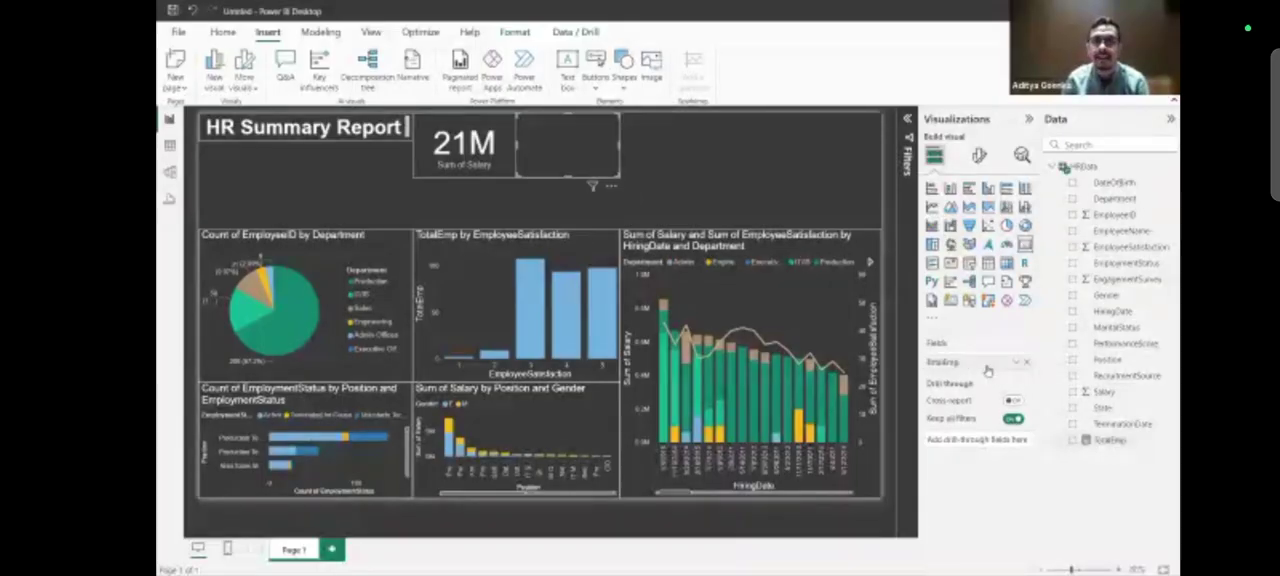
{"action": "left_click", "coordinate": [652, 212]}
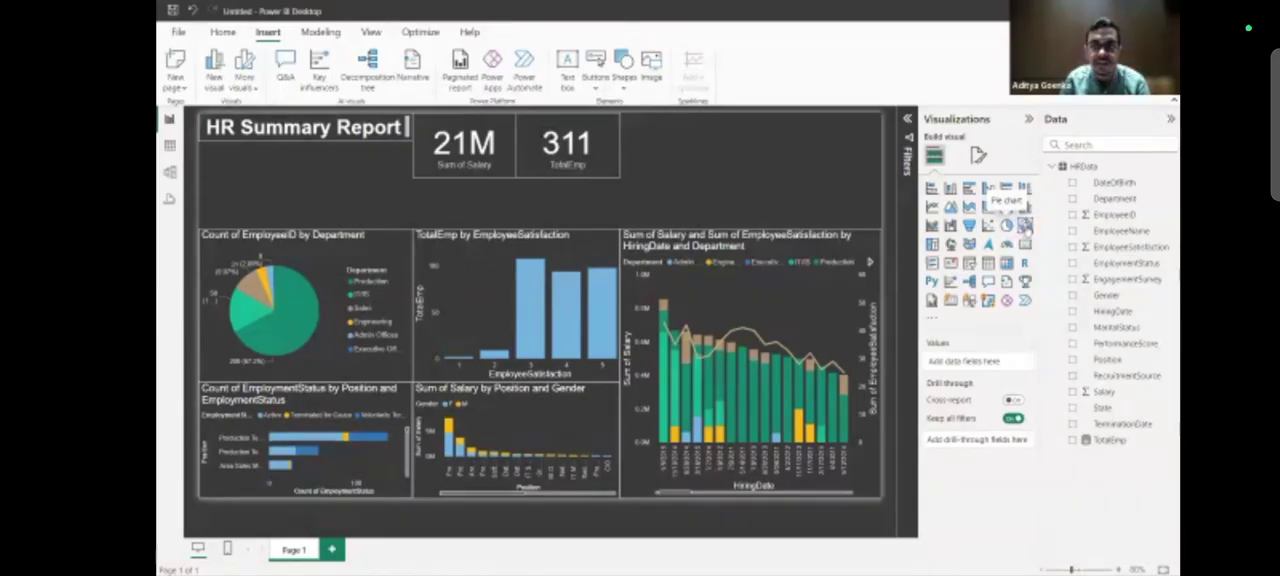
Add a donut chart directly beside the TotalEmp card, sized to about 60% of the combo chart's width and reaching down to it.
{"action": "left_click", "coordinate": [1007, 225]}
{"action": "left_click_drag", "start_coordinate": [341, 212], "coordinate": [821, 158]}
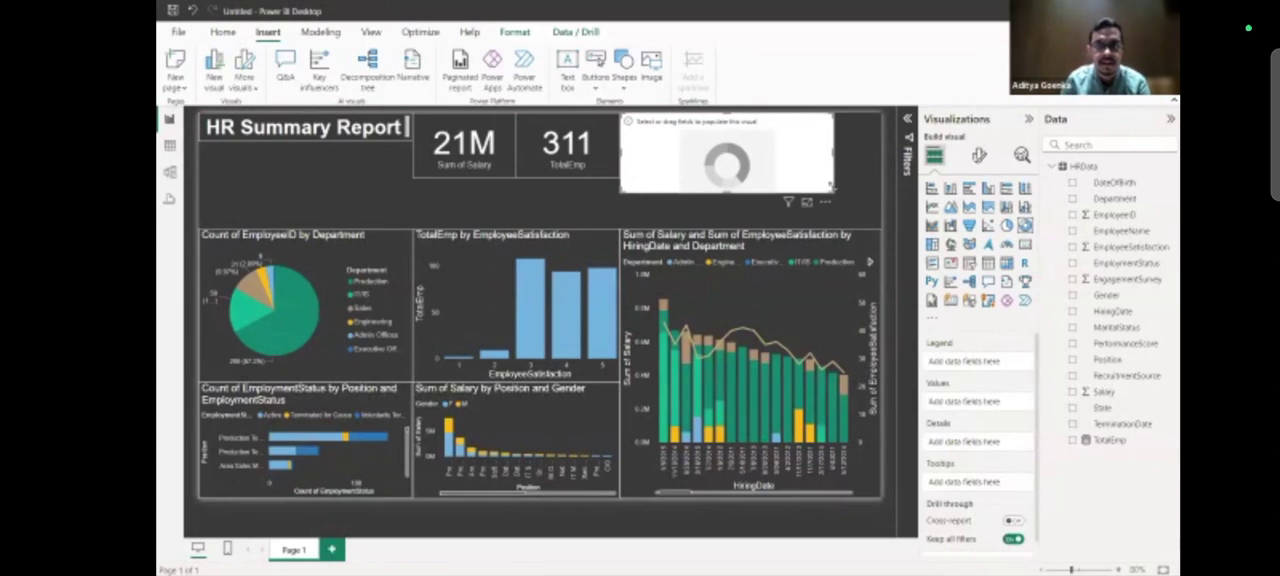
{"action": "left_click_drag", "start_coordinate": [798, 218], "coordinate": [750, 230]}
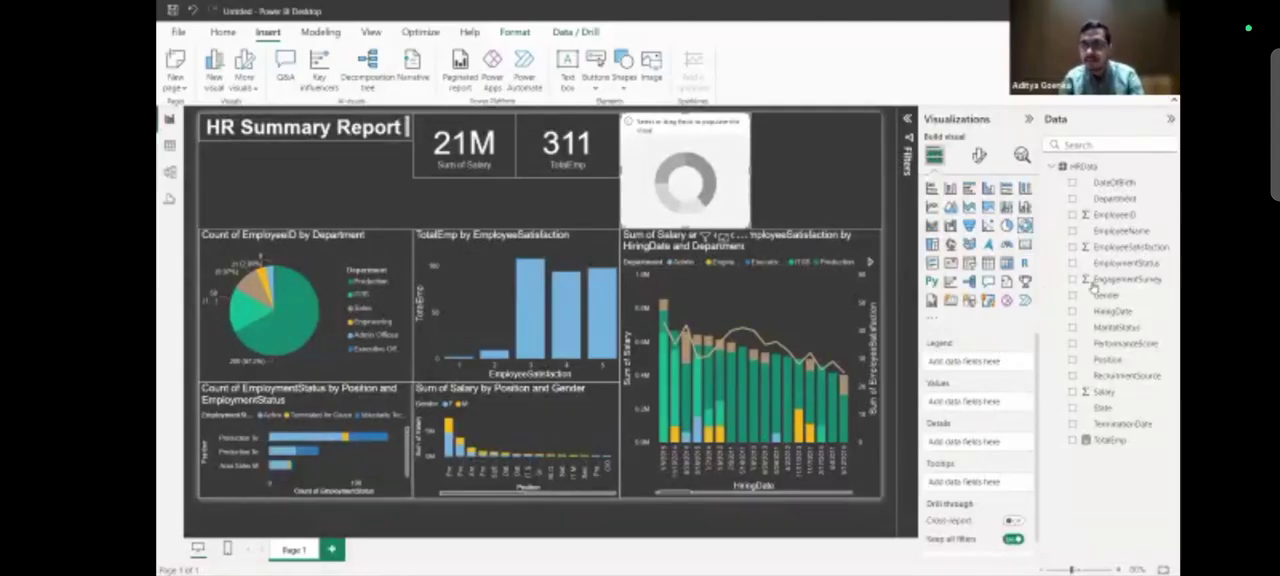
Show the count of EmploymentStatus in the donut chart with EmploymentStatus as legend, and inspect its slices.
{"action": "left_click_drag", "start_coordinate": [1112, 264], "coordinate": [988, 365]}
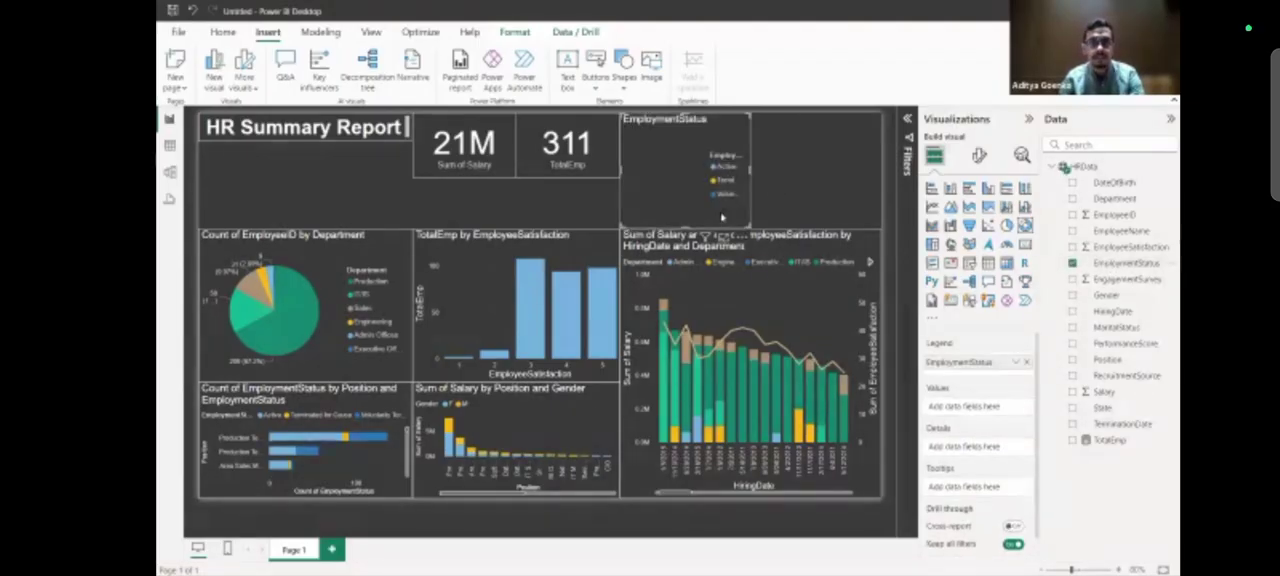
{"action": "left_click_drag", "start_coordinate": [1113, 263], "coordinate": [995, 414]}
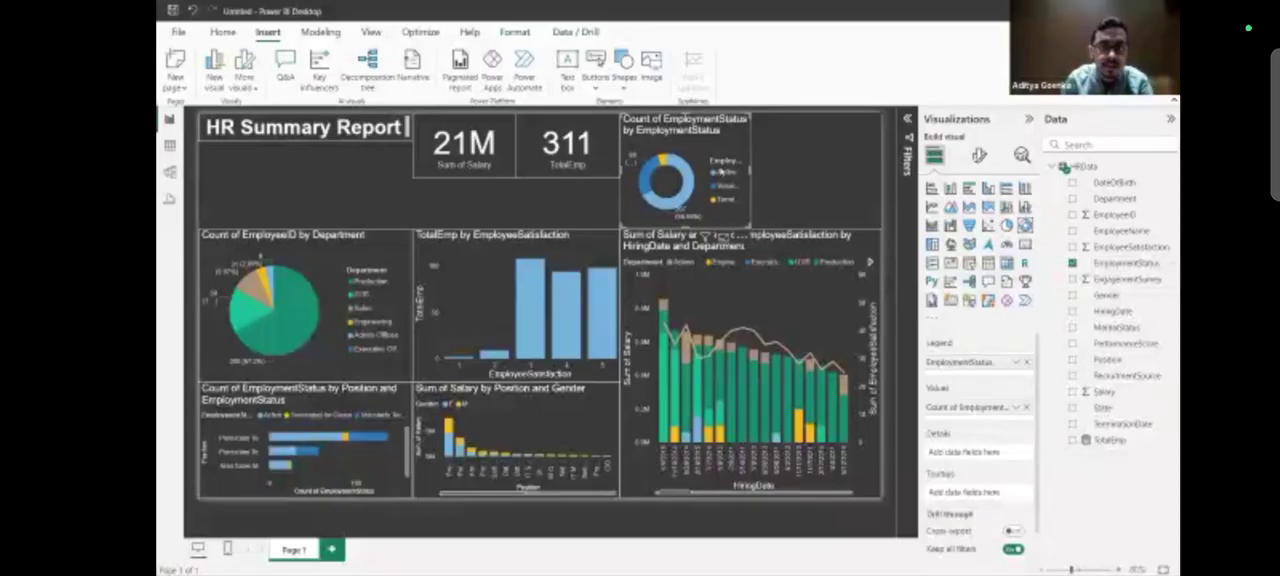
{"action": "mouse_move", "coordinate": [688, 179]}
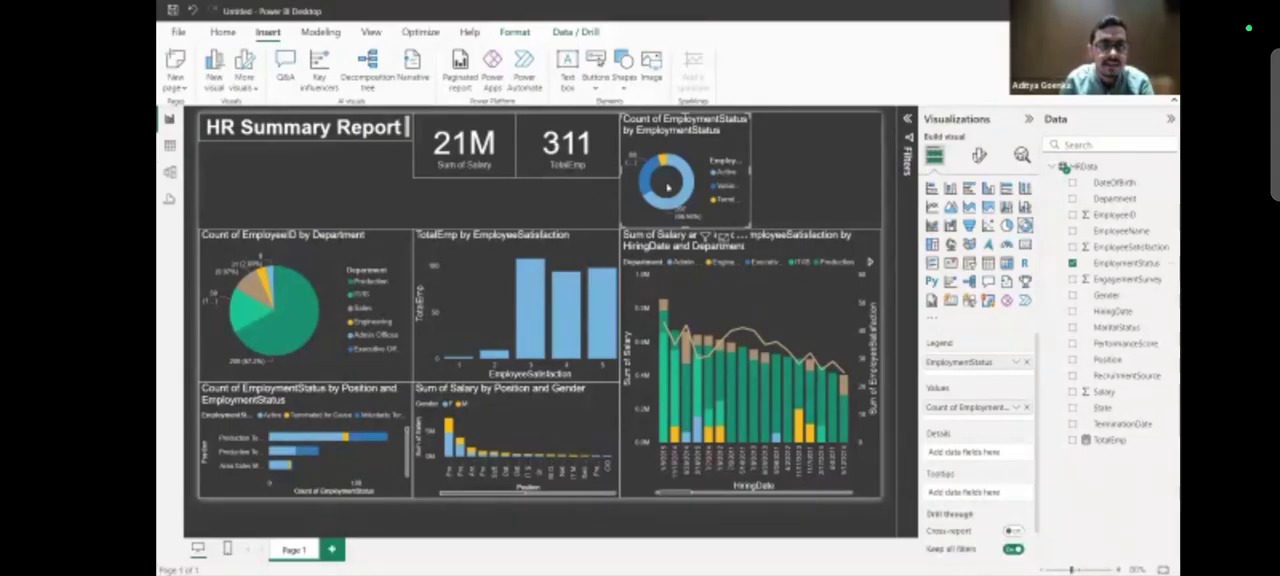
{"action": "mouse_move", "coordinate": [638, 150]}
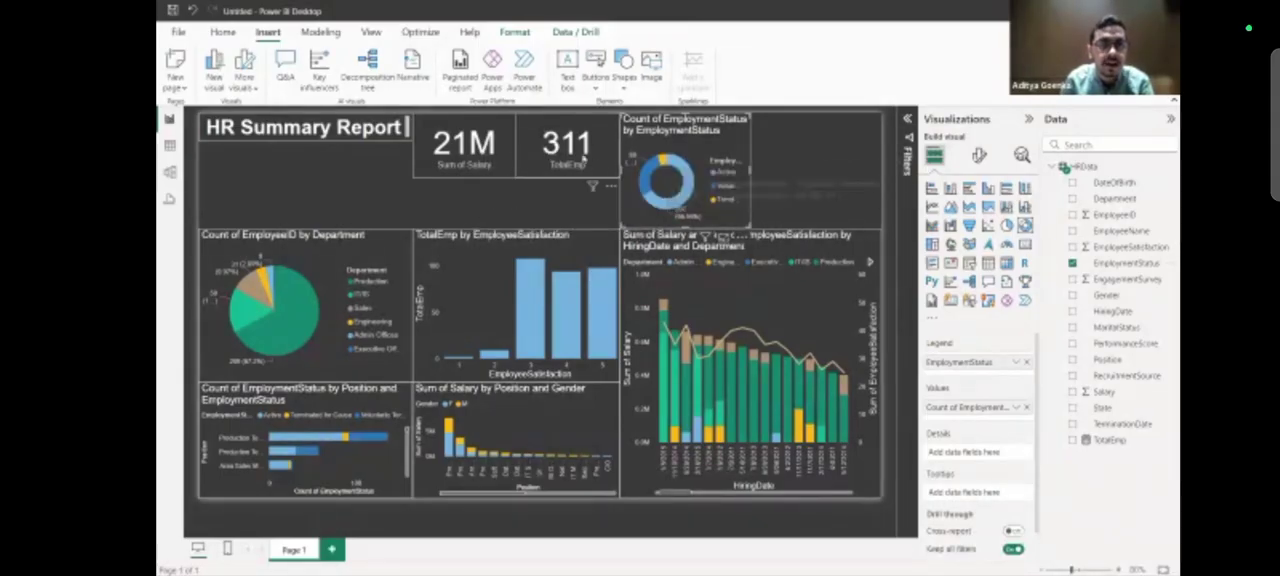
{"action": "mouse_move", "coordinate": [686, 198]}
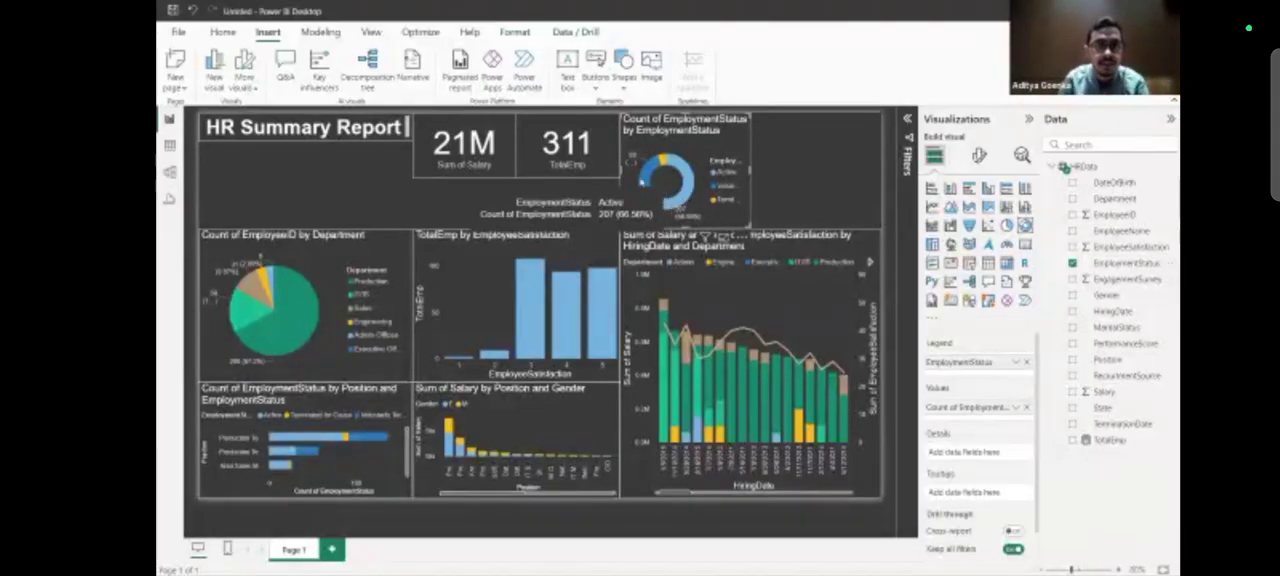
{"action": "mouse_move", "coordinate": [648, 182]}
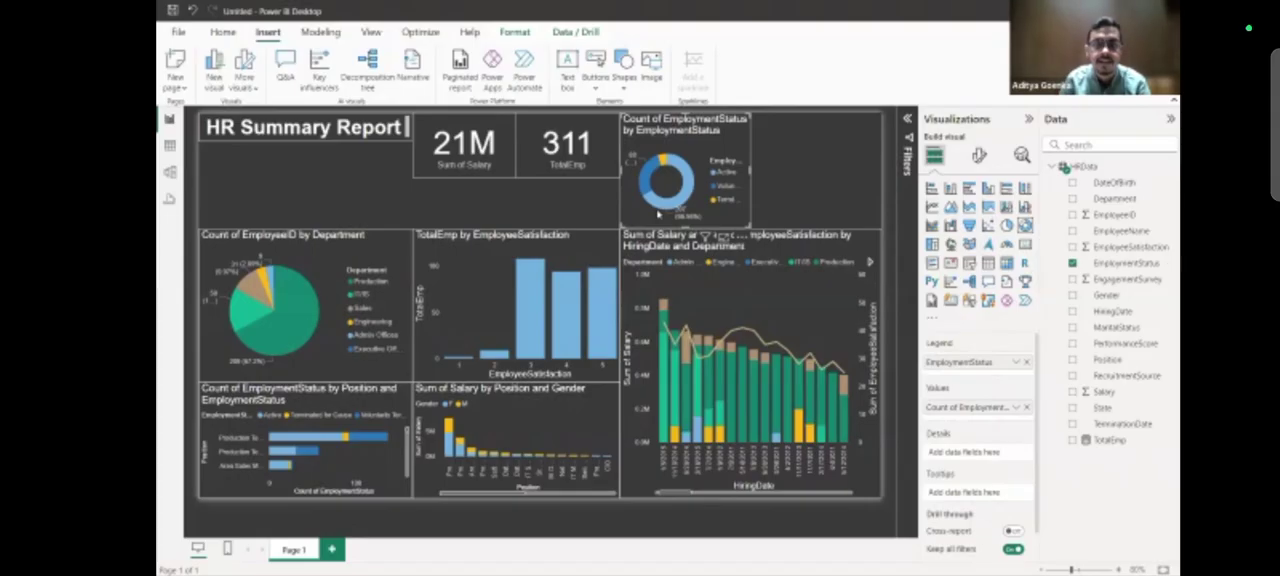
{"action": "mouse_move", "coordinate": [662, 158]}
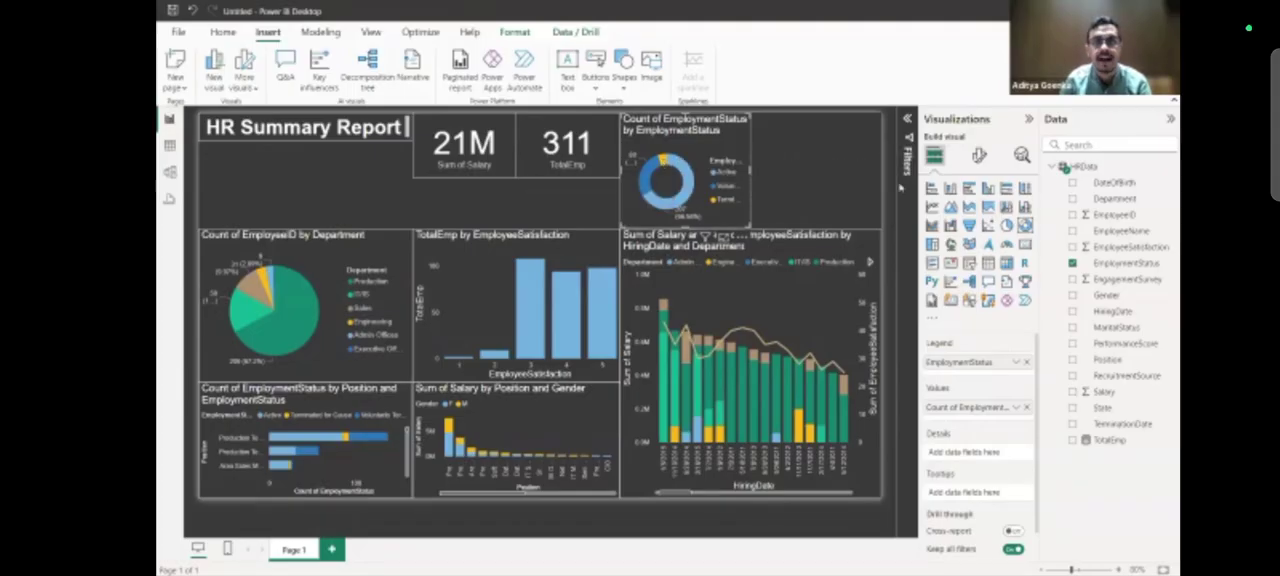
Add a stacked column chart filling the free space between the donut chart and the page's edge.
{"action": "left_click", "coordinate": [790, 170]}
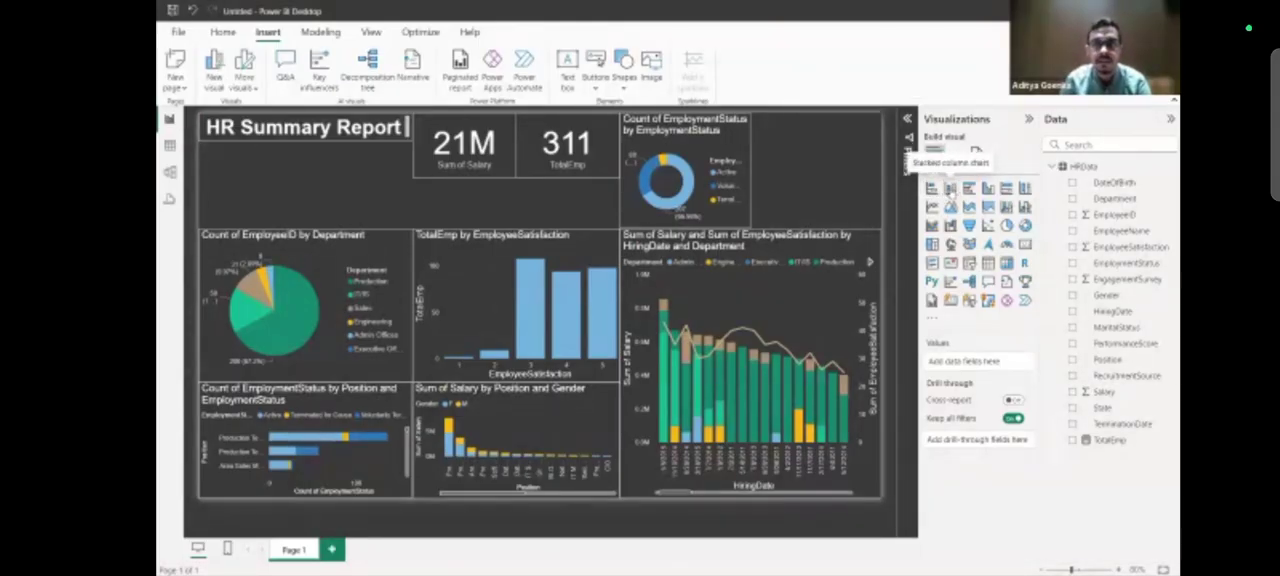
{"action": "left_click", "coordinate": [950, 188]}
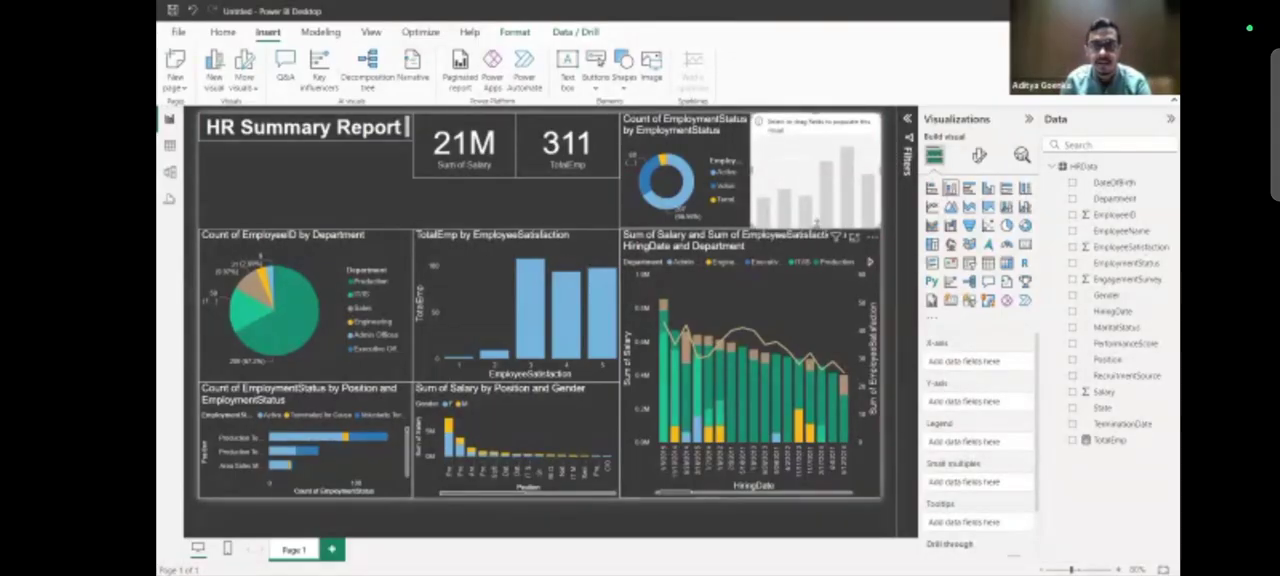
{"action": "left_click", "coordinate": [817, 228]}
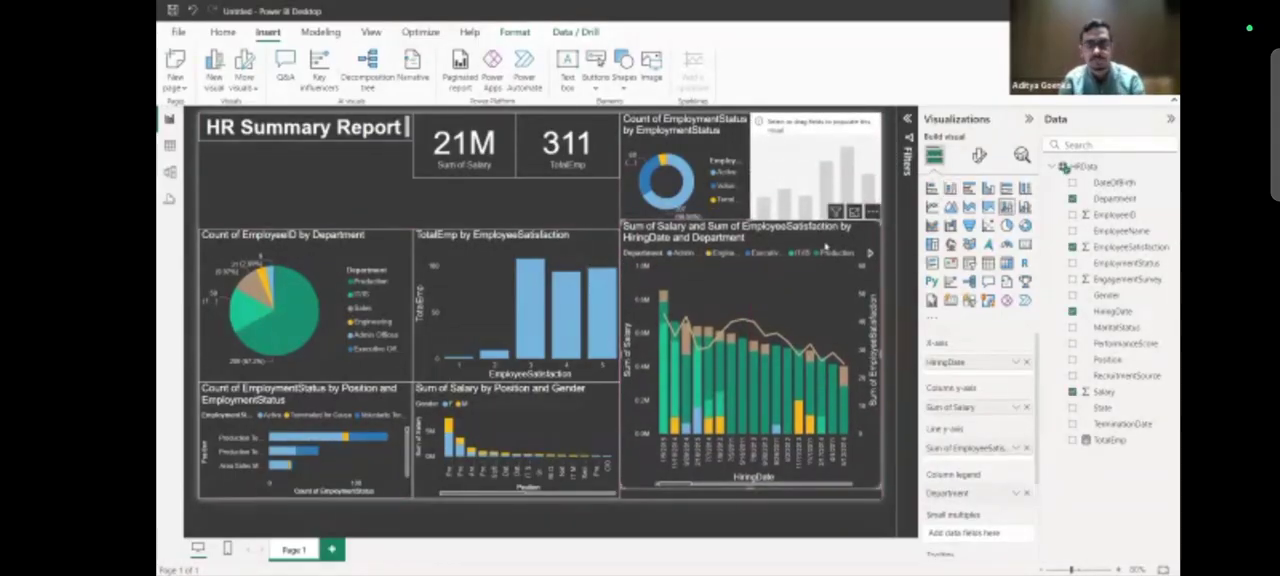
{"action": "left_click", "coordinate": [850, 200]}
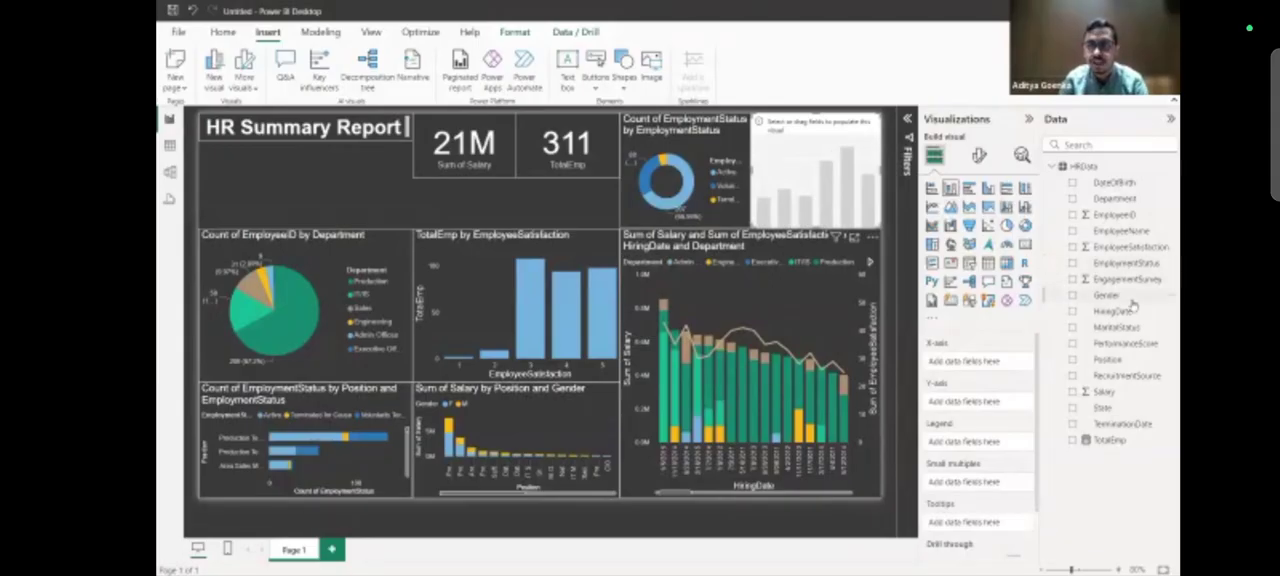
Plot TotalEmp by Gender in the new column chart, with Gender on the X-axis and TotalEmp on the Y-axis.
{"action": "left_click_drag", "start_coordinate": [1133, 305], "coordinate": [1125, 330]}
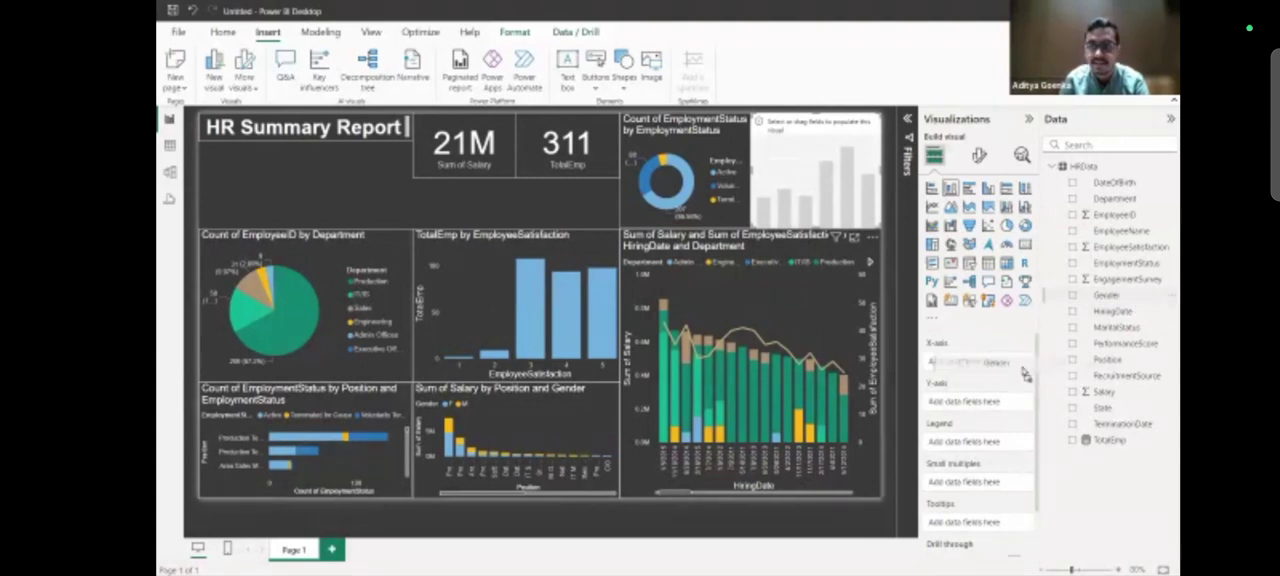
{"action": "left_click_drag", "start_coordinate": [1022, 372], "coordinate": [1022, 370]}
{"action": "left_click_drag", "start_coordinate": [1137, 443], "coordinate": [1000, 410]}
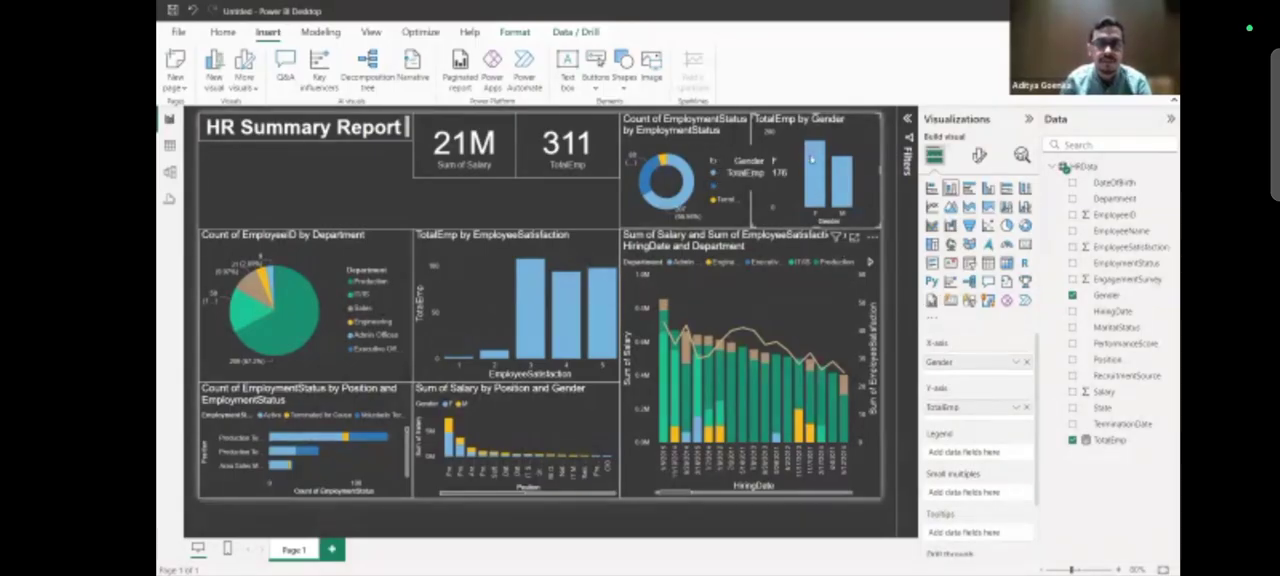
{"action": "mouse_move", "coordinate": [839, 190]}
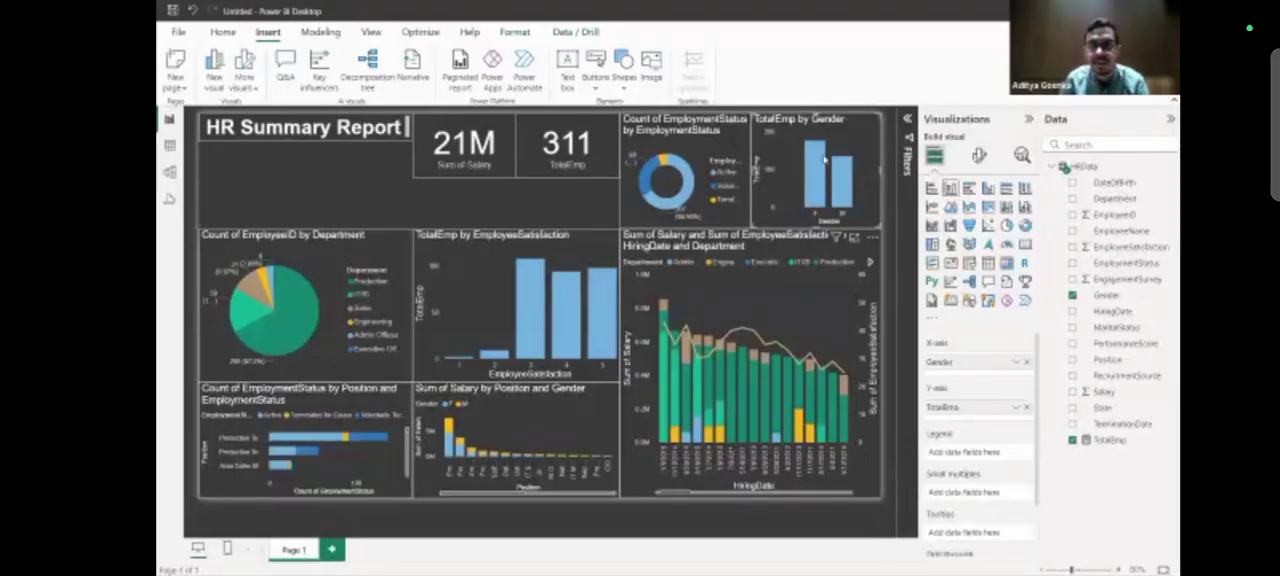
{"action": "left_click", "coordinate": [484, 221]}
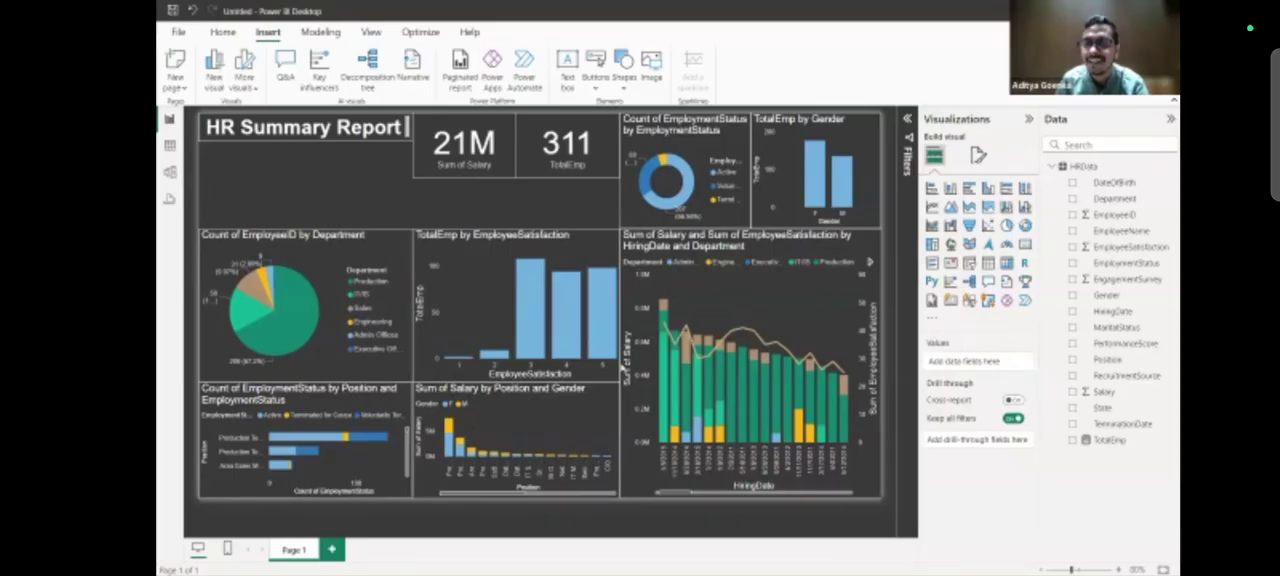
Cross-filter the report by the F column of the gender chart and examine the department, position, satisfaction and hiring-date visuals.
{"action": "left_click", "coordinate": [815, 188]}
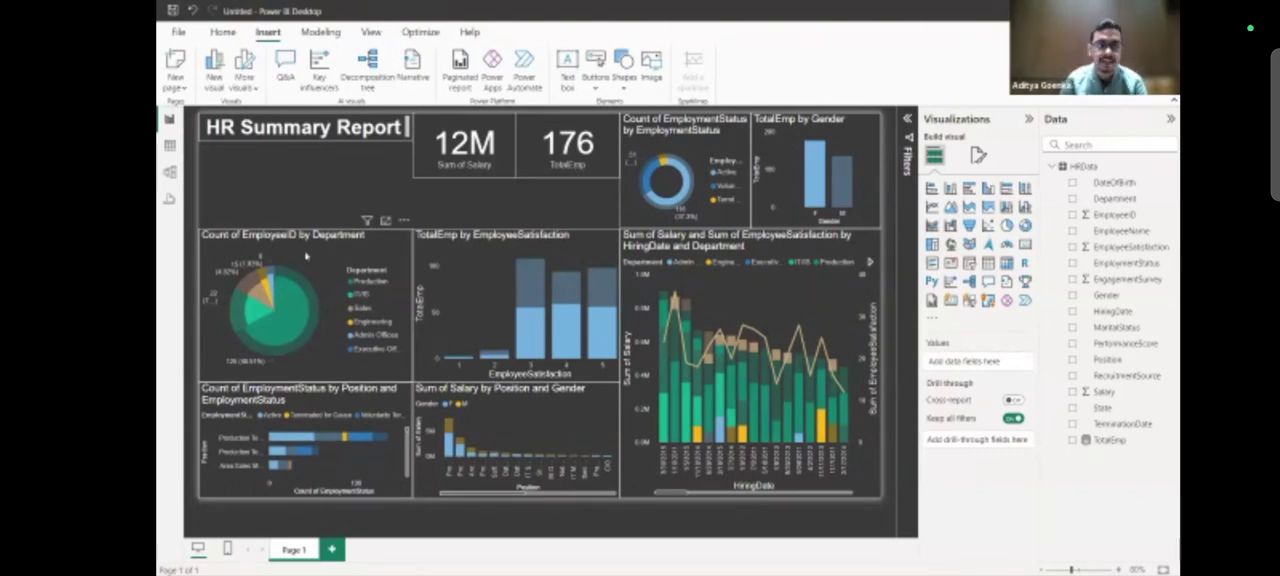
{"action": "mouse_move", "coordinate": [251, 318]}
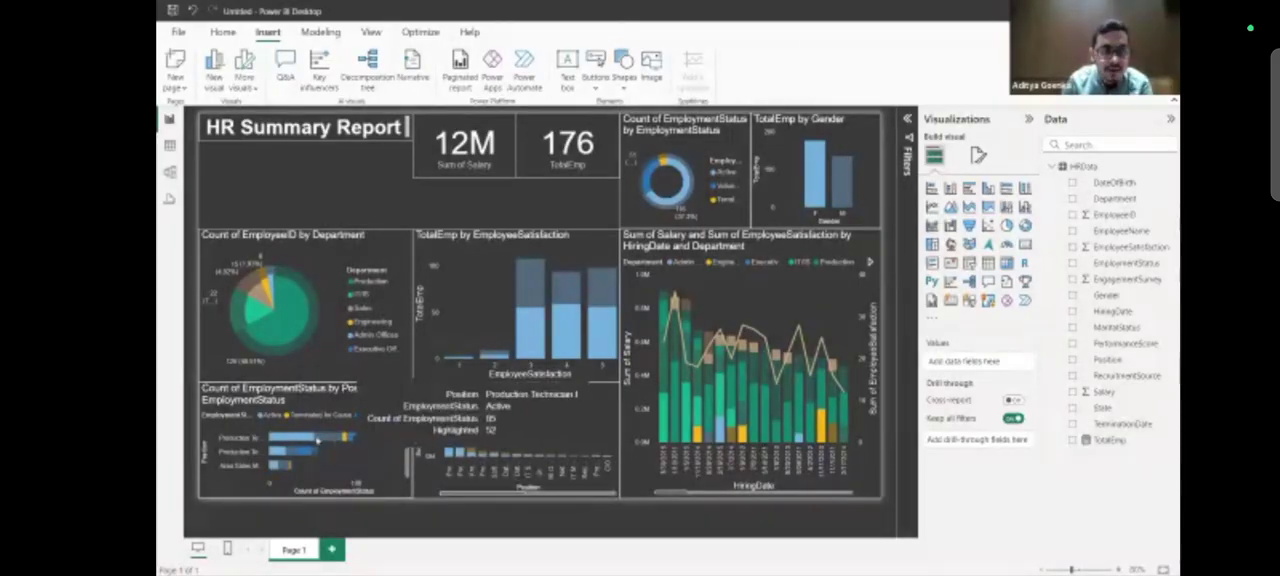
{"action": "left_click", "coordinate": [815, 163]}
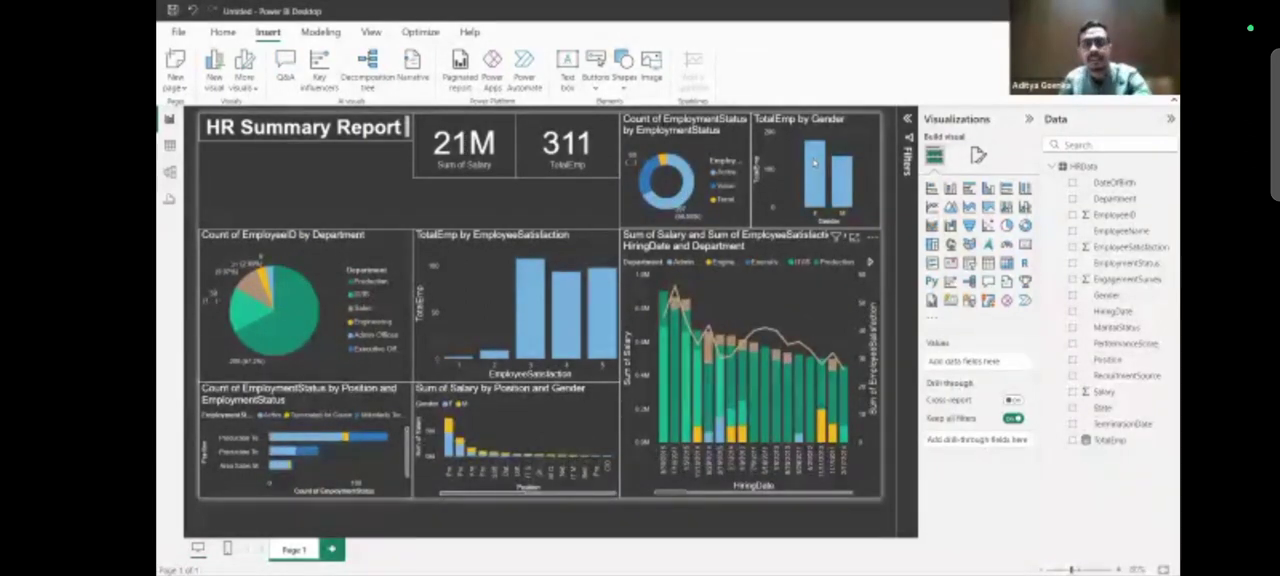
{"action": "left_click", "coordinate": [815, 163]}
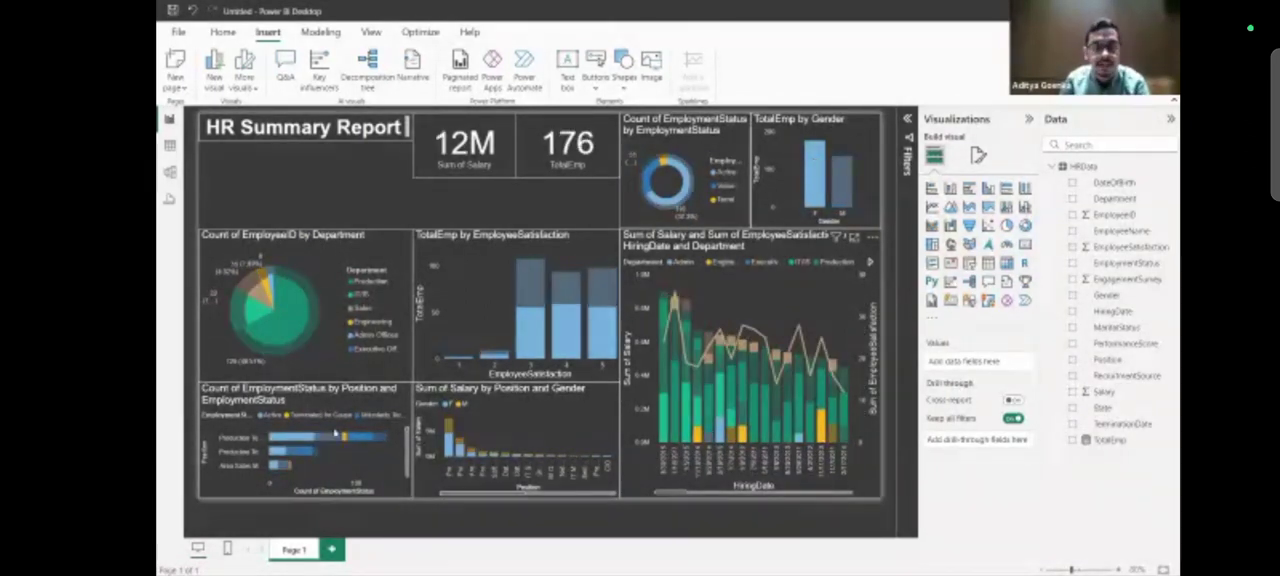
{"action": "mouse_move", "coordinate": [287, 438]}
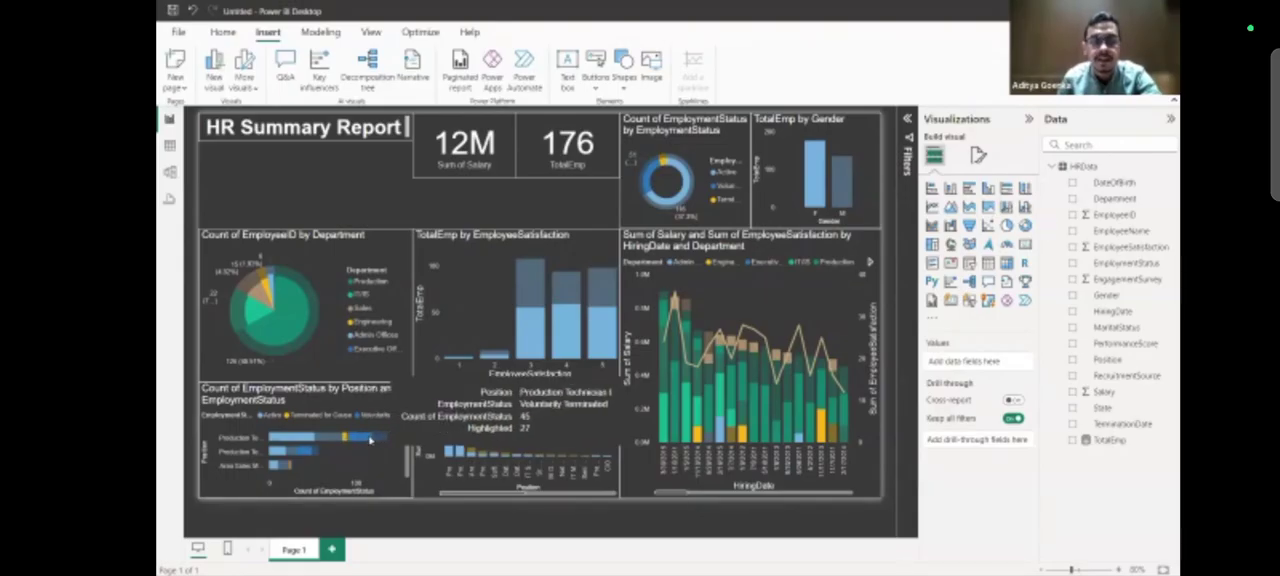
{"action": "left_click", "coordinate": [277, 450]}
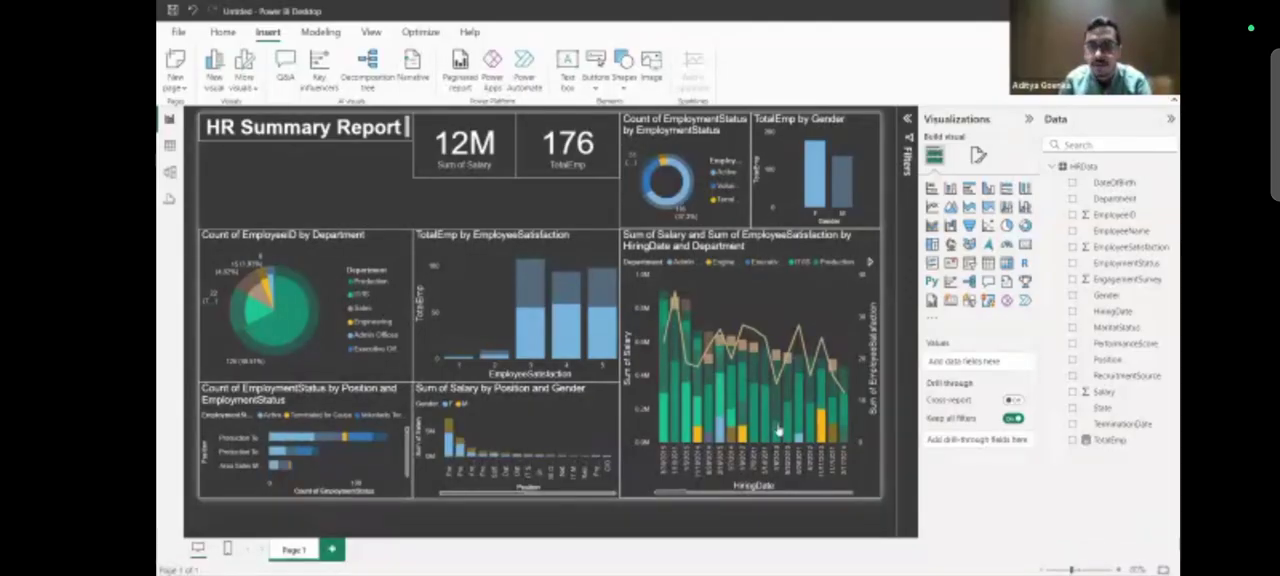
{"action": "left_click", "coordinate": [818, 199]}
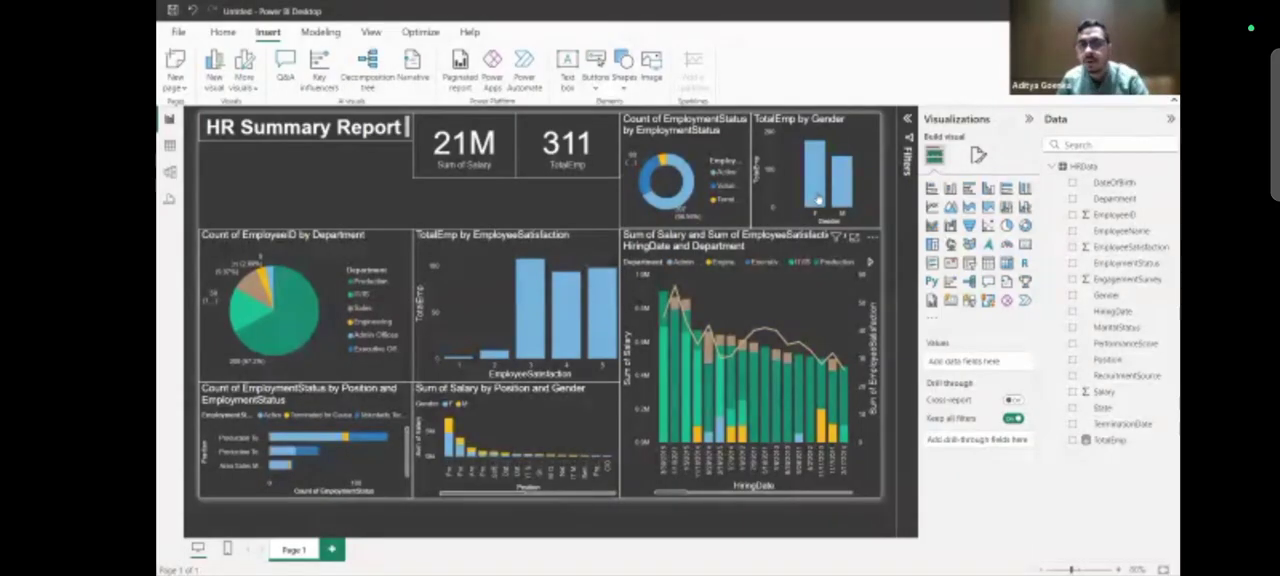
{"action": "left_click", "coordinate": [818, 199]}
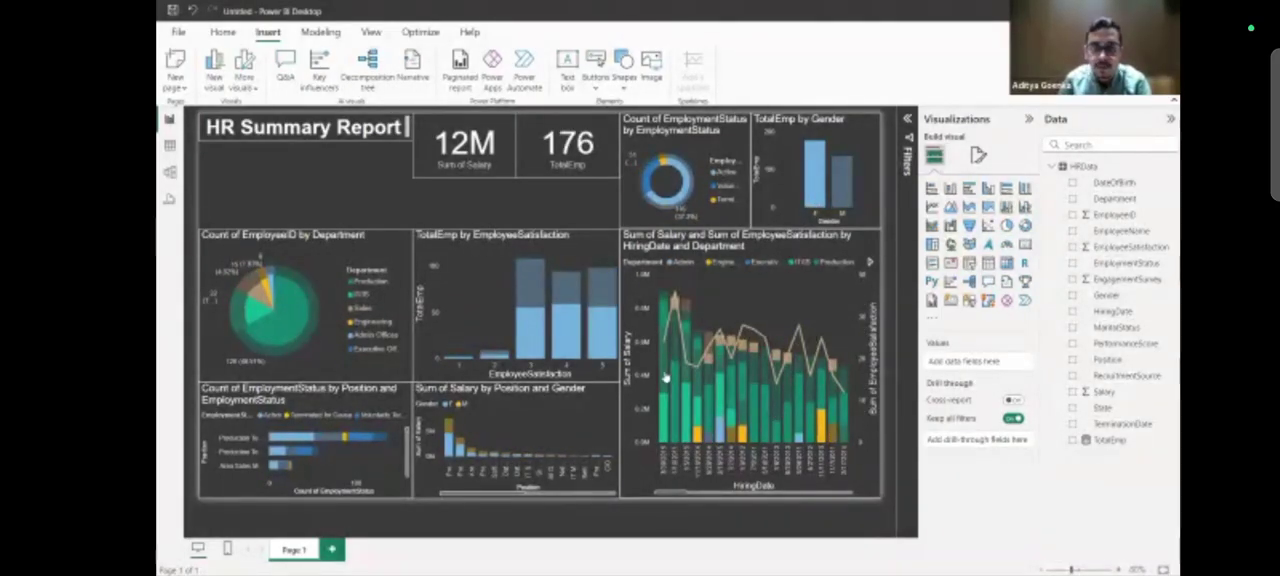
{"action": "mouse_move", "coordinate": [666, 376]}
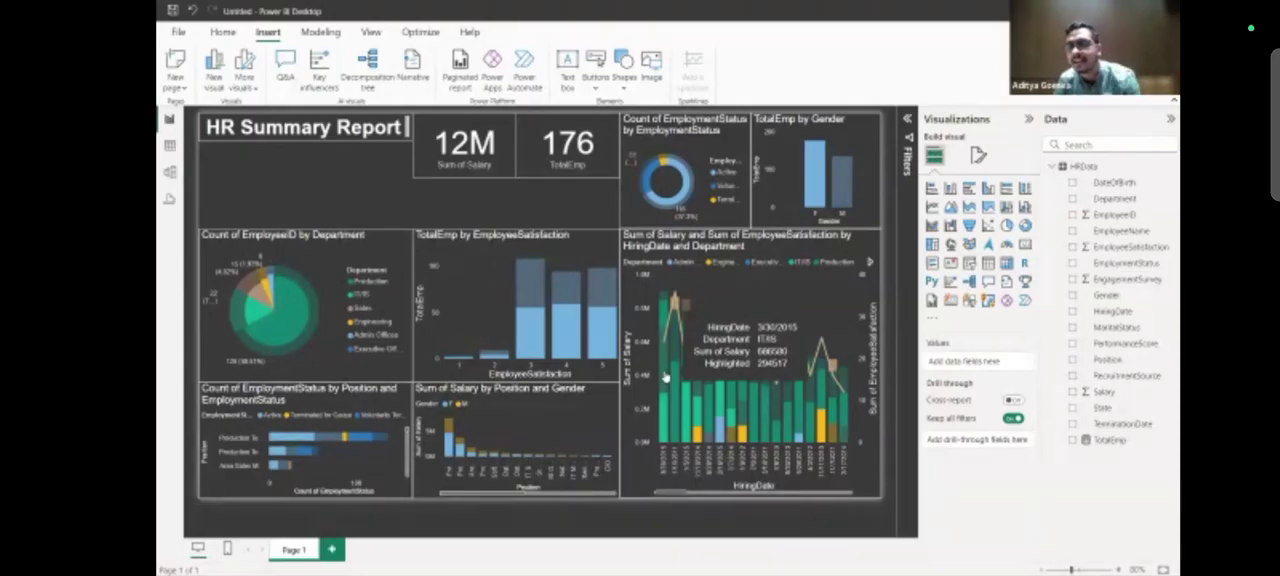
Clear the F selection, cross-filter the report by the M column of the gender chart and clear that selection too.
{"action": "left_click", "coordinate": [854, 172]}
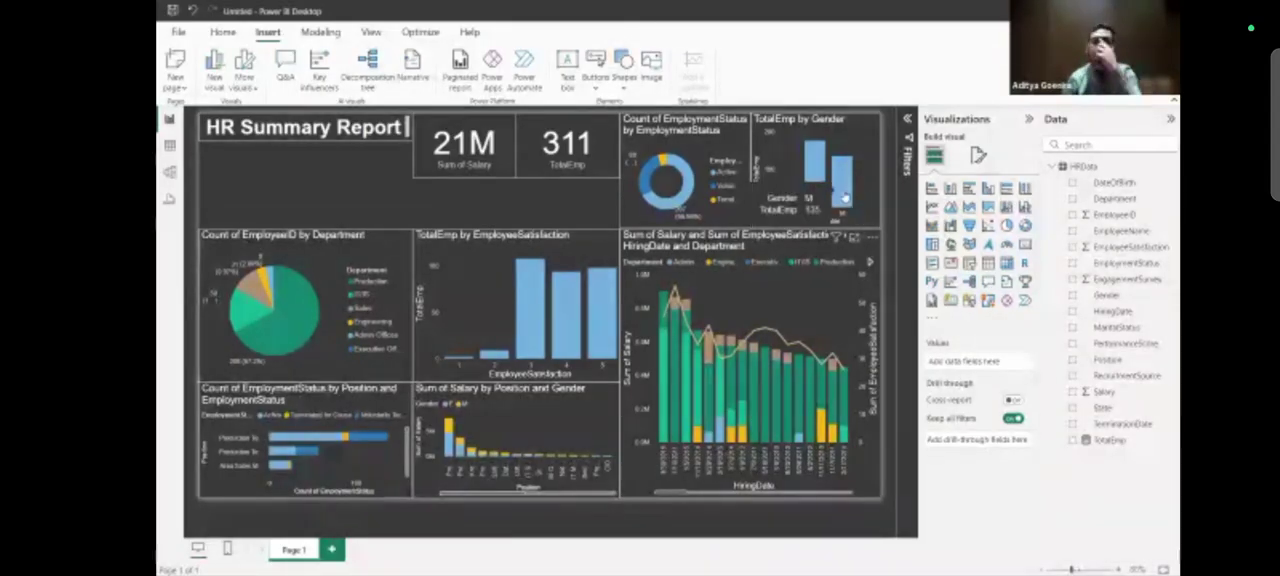
{"action": "left_click", "coordinate": [843, 197]}
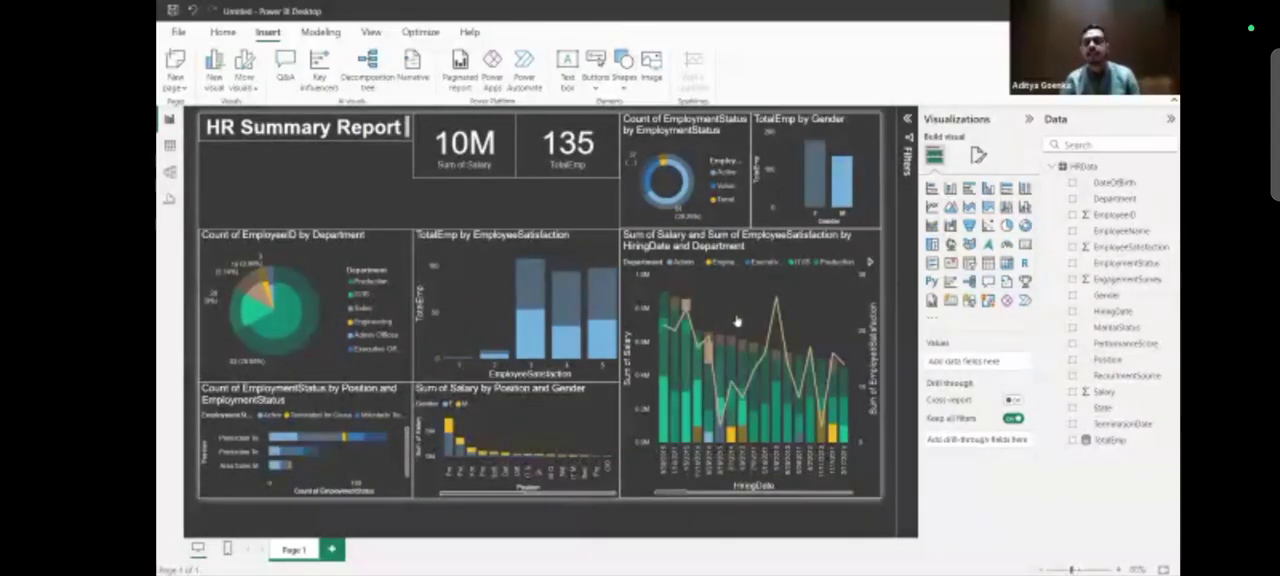
{"action": "left_click", "coordinate": [845, 184]}
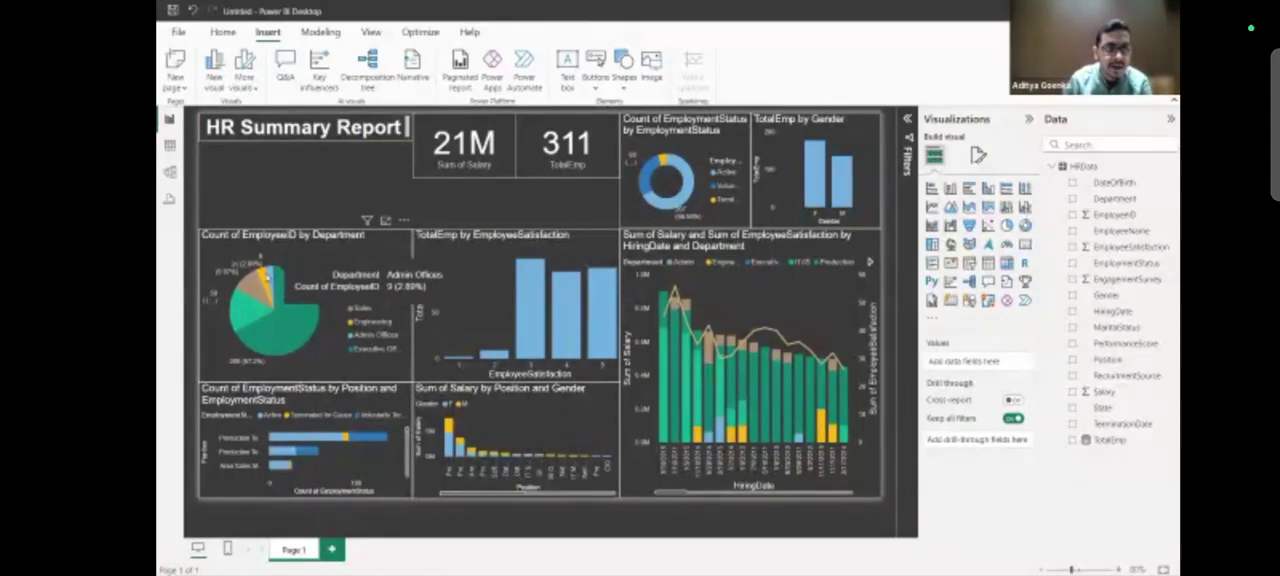
Cross-filter the report by the Engineering slice of the department pie chart, examine the other visuals and clear the selection.
{"action": "left_click", "coordinate": [265, 280]}
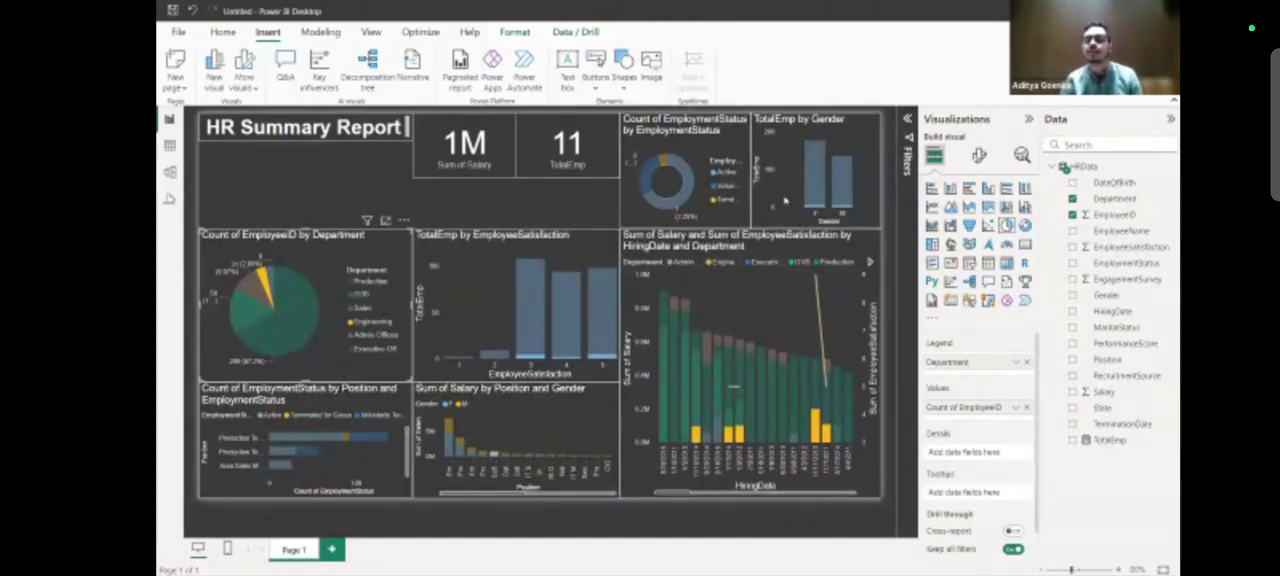
{"action": "mouse_move", "coordinate": [263, 272]}
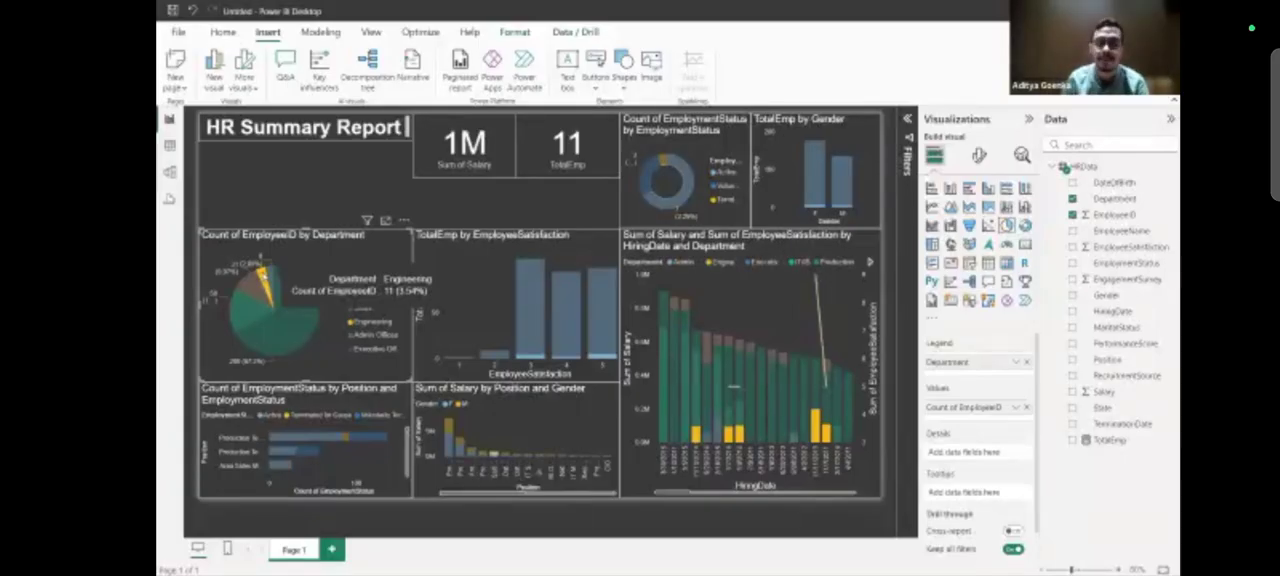
{"action": "left_click", "coordinate": [263, 274]}
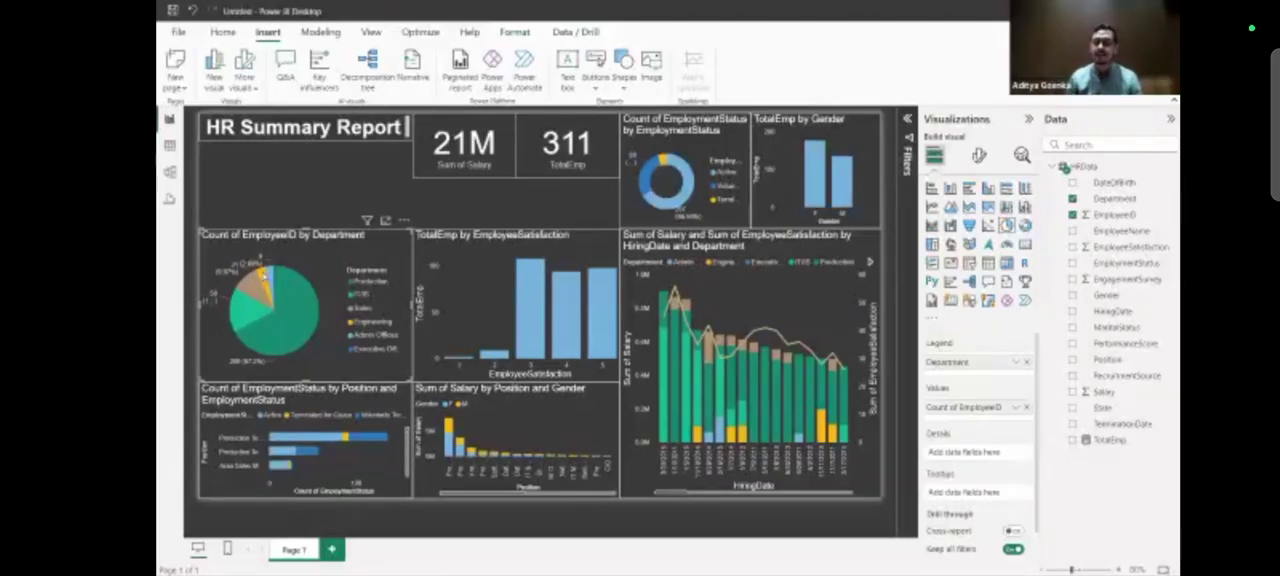
{"action": "left_click", "coordinate": [497, 216]}
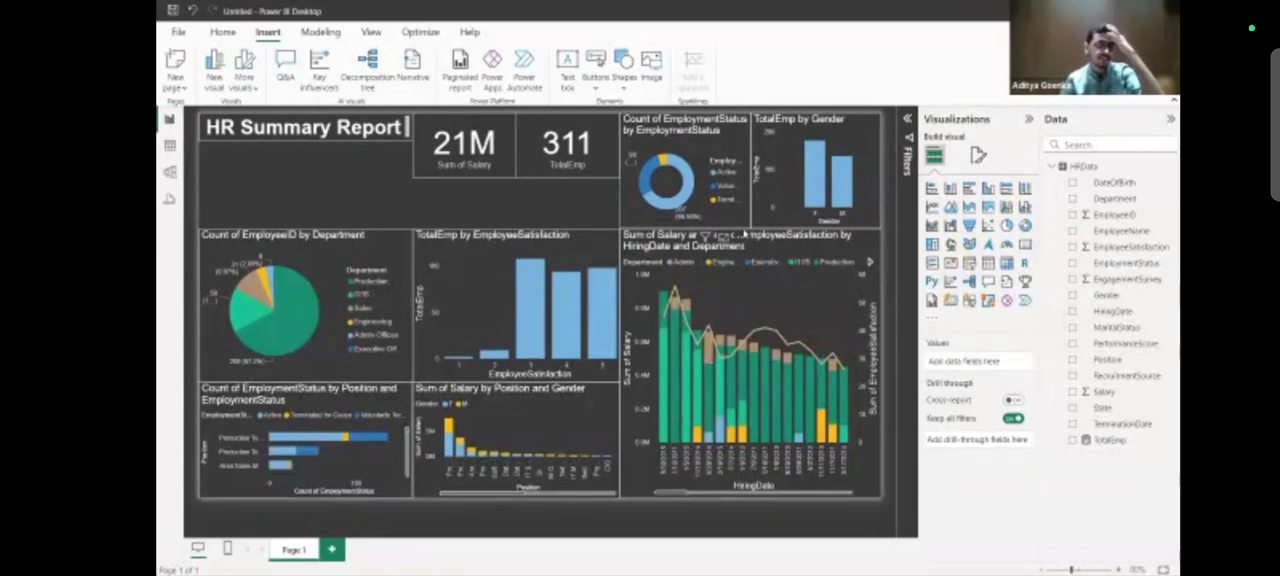
{"action": "left_click", "coordinate": [735, 212]}
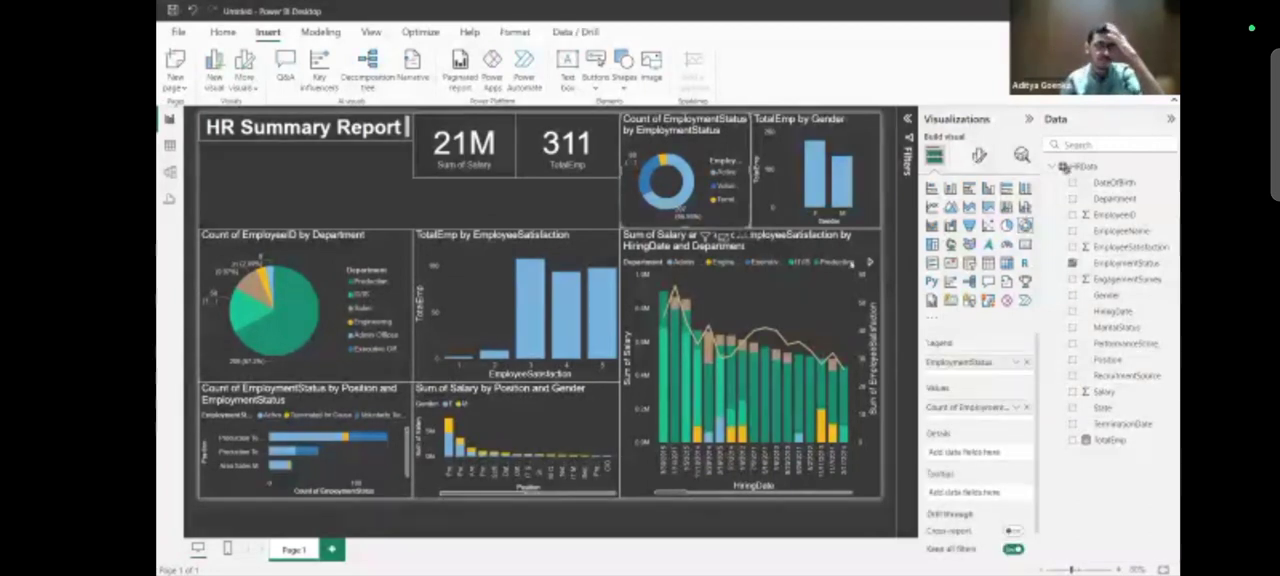
{"action": "left_click", "coordinate": [968, 262]}
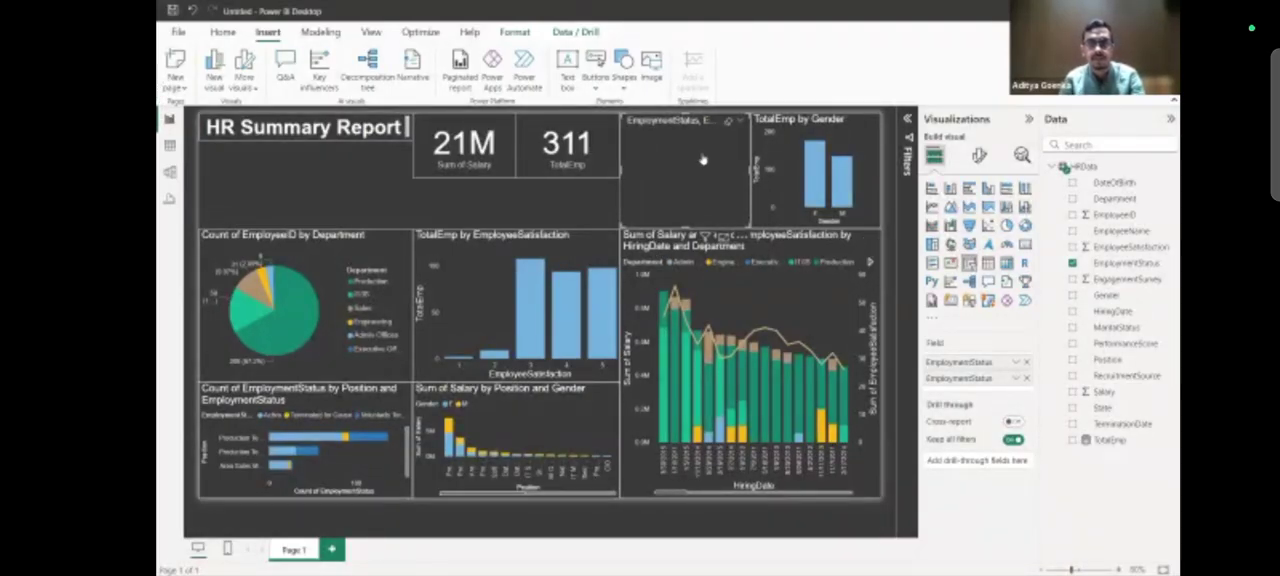
{"action": "left_click", "coordinate": [530, 212]}
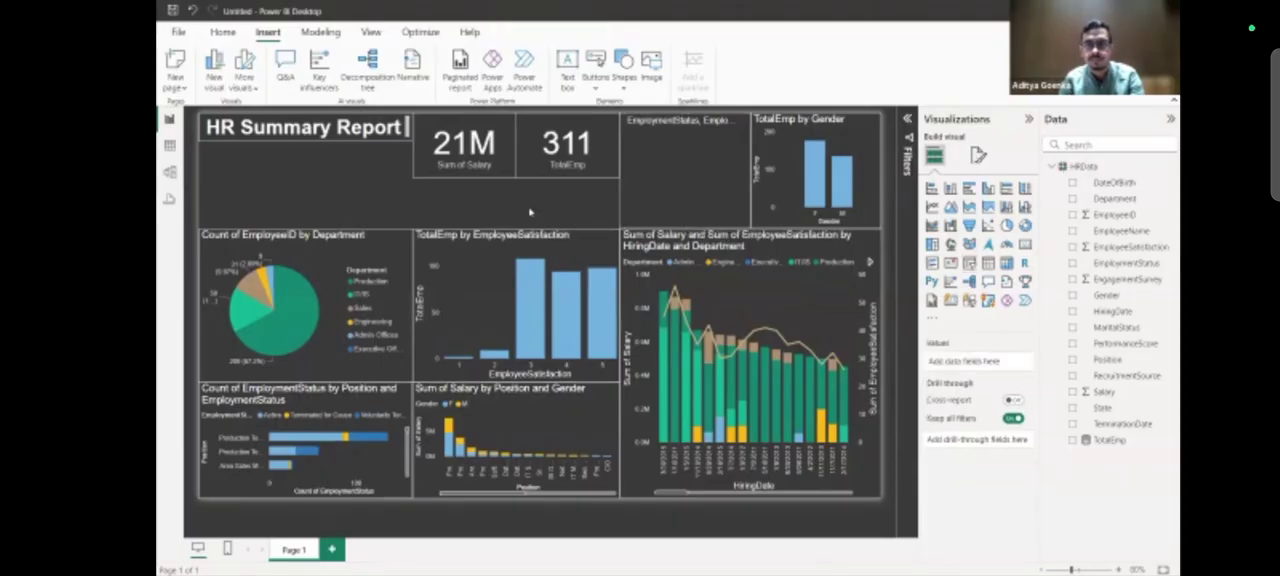
{"action": "key", "text": "ctrl+z"}
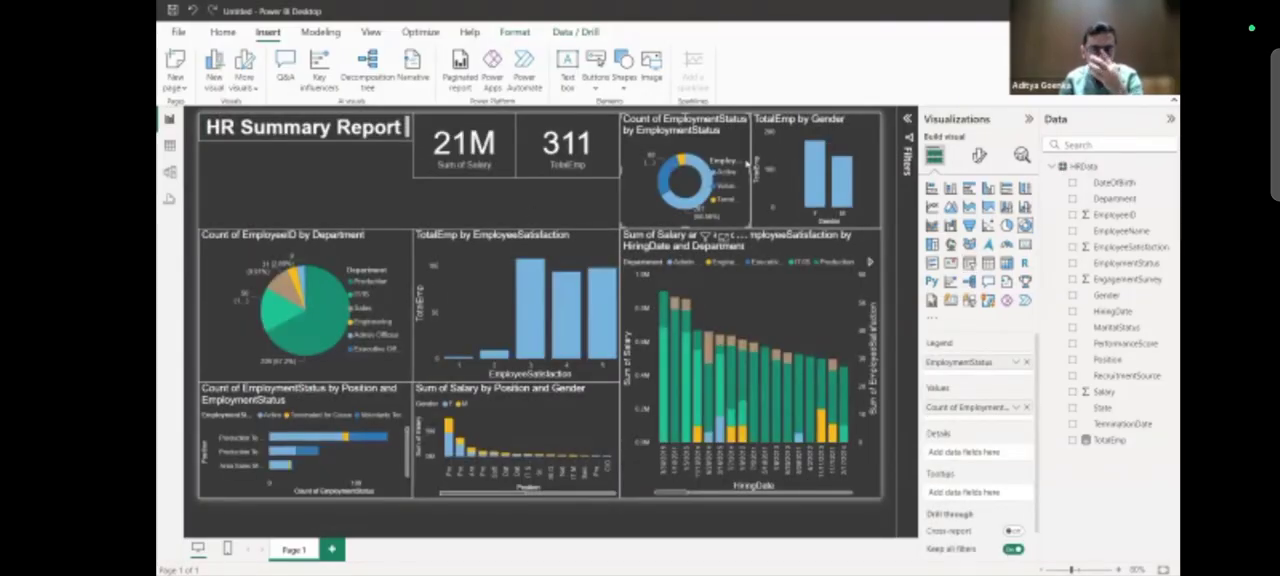
Add a new slicer and fit it into the free space directly beneath the Sum of Salary card.
{"action": "left_click", "coordinate": [555, 224]}
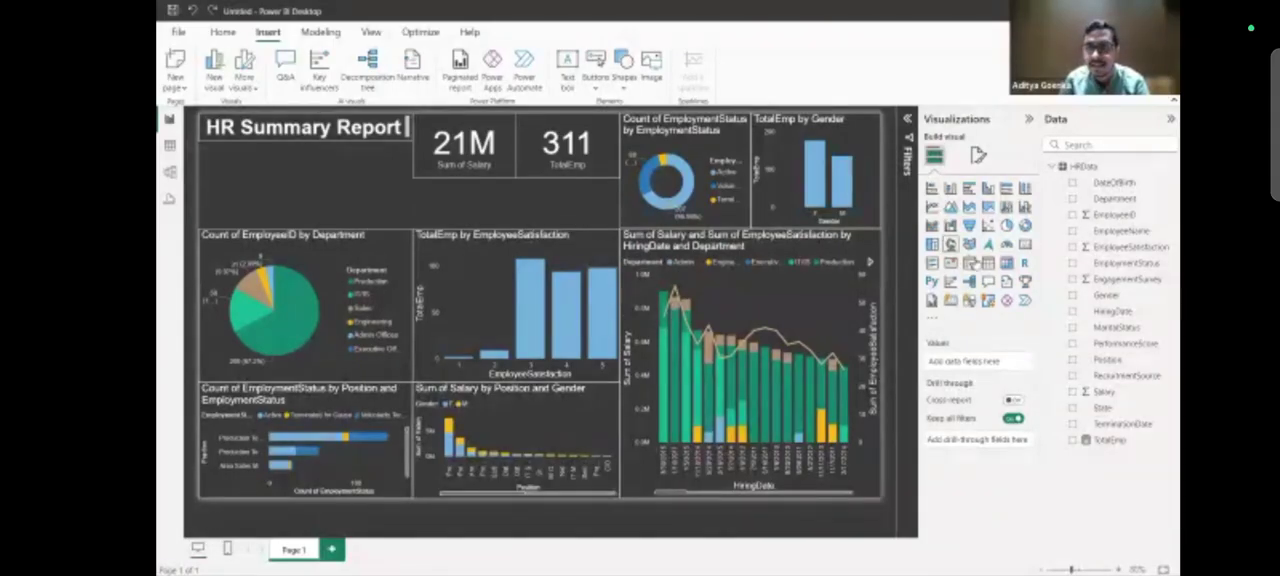
{"action": "left_click", "coordinate": [968, 226]}
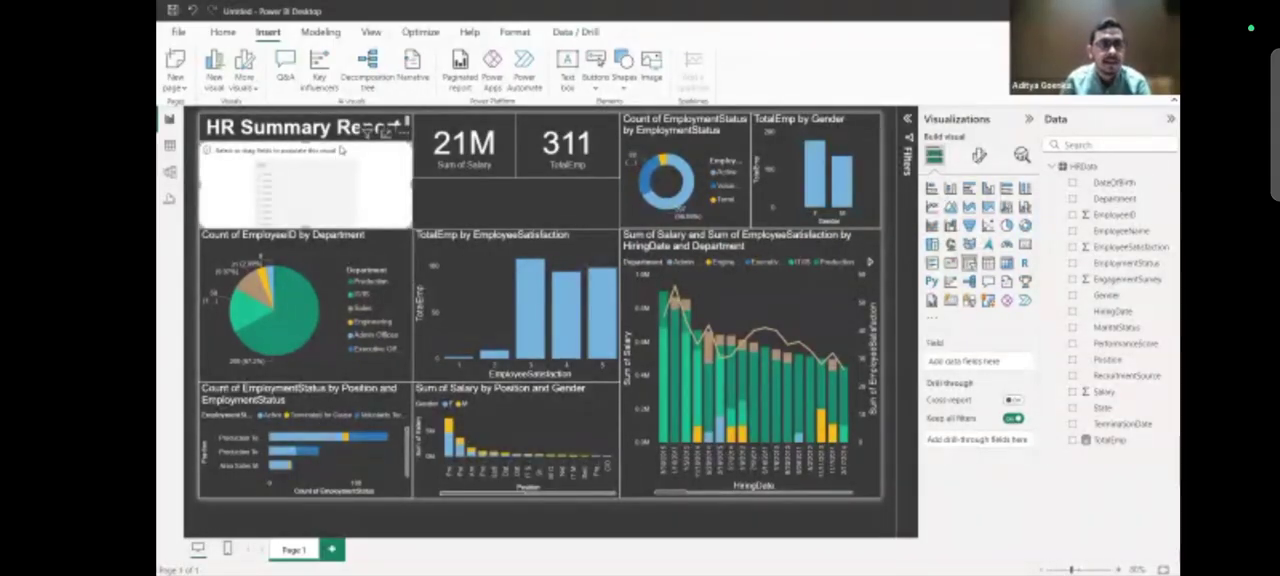
{"action": "left_click_drag", "start_coordinate": [560, 186], "coordinate": [537, 192]}
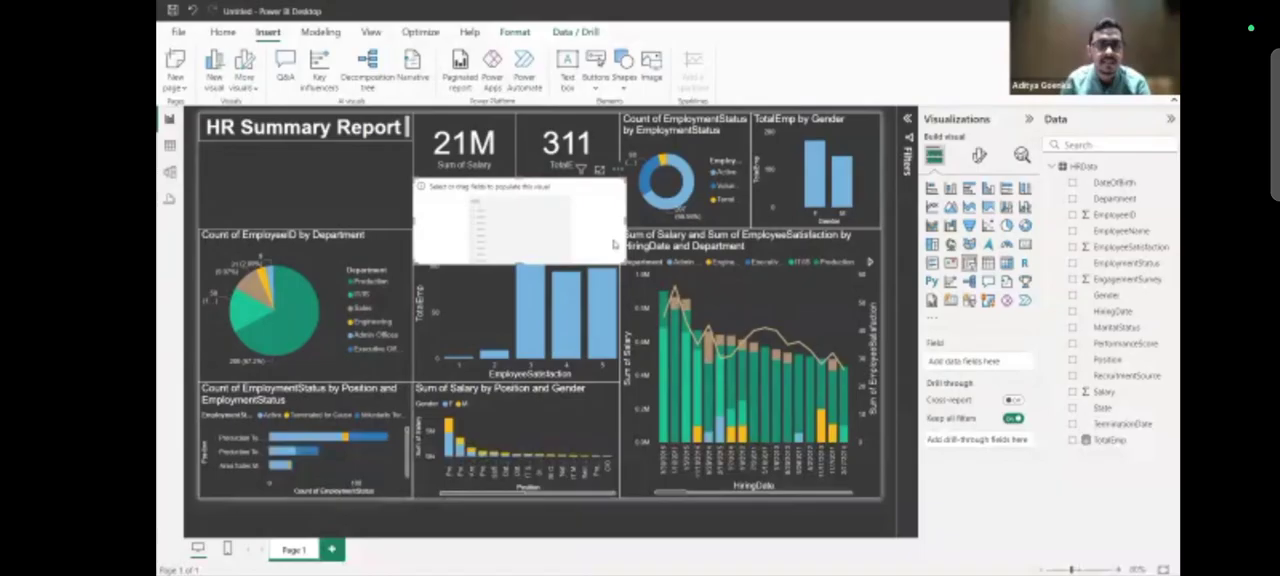
{"action": "left_click_drag", "start_coordinate": [511, 225], "coordinate": [518, 228]}
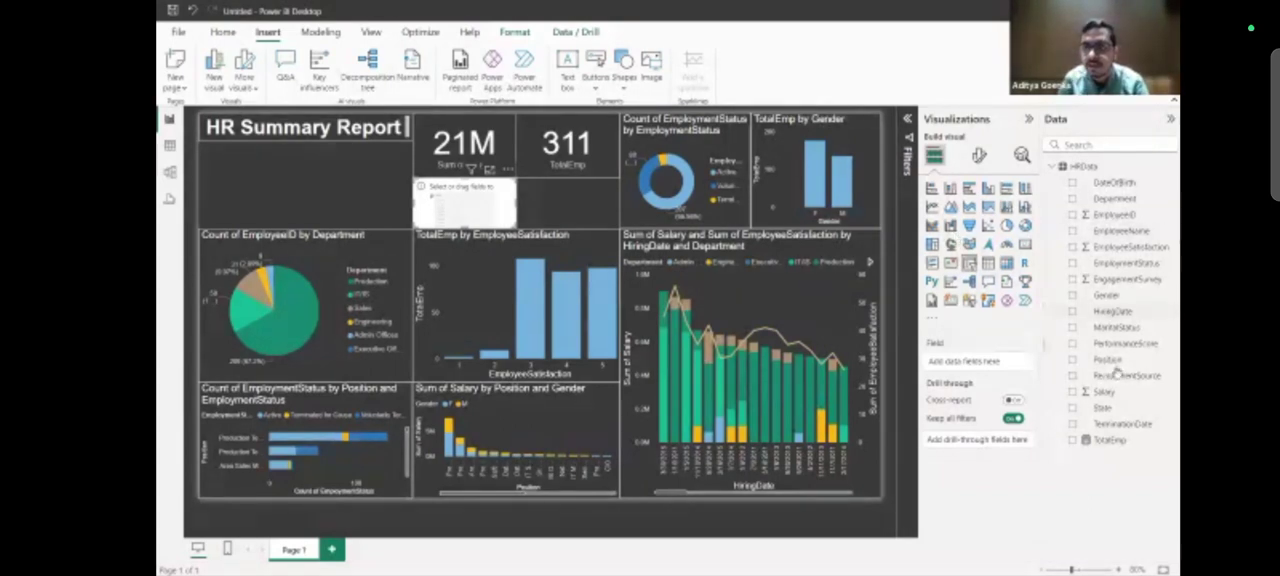
Assign the Position field to the new slicer and set its style to Dropdown.
{"action": "left_click_drag", "start_coordinate": [1083, 359], "coordinate": [975, 362]}
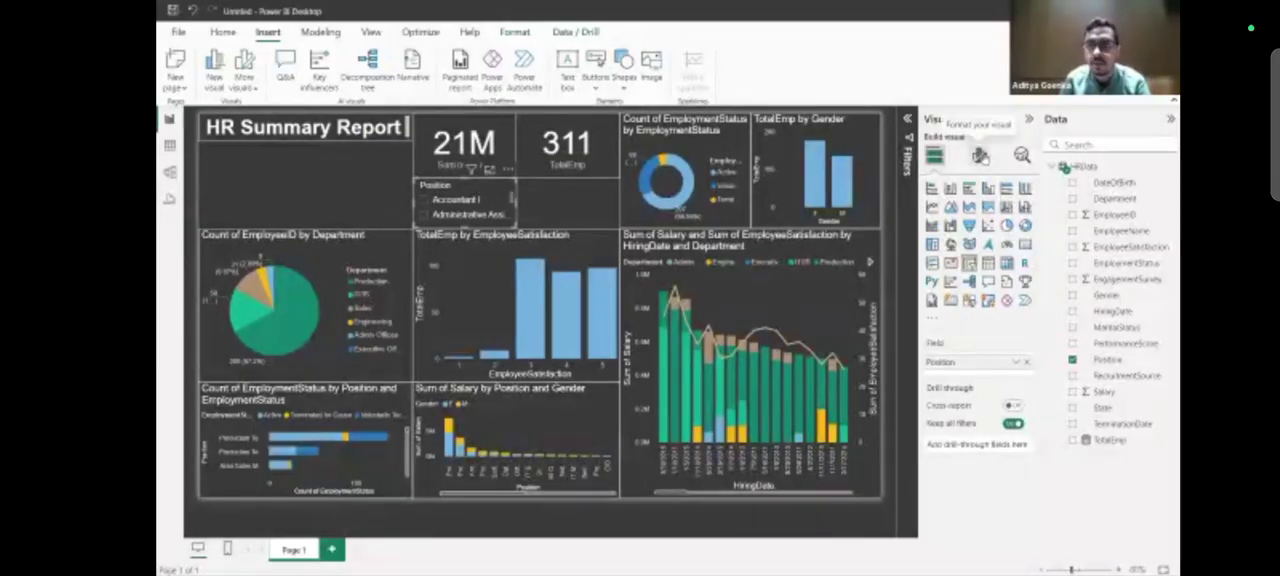
{"action": "left_click", "coordinate": [980, 156]}
{"action": "left_click", "coordinate": [972, 256]}
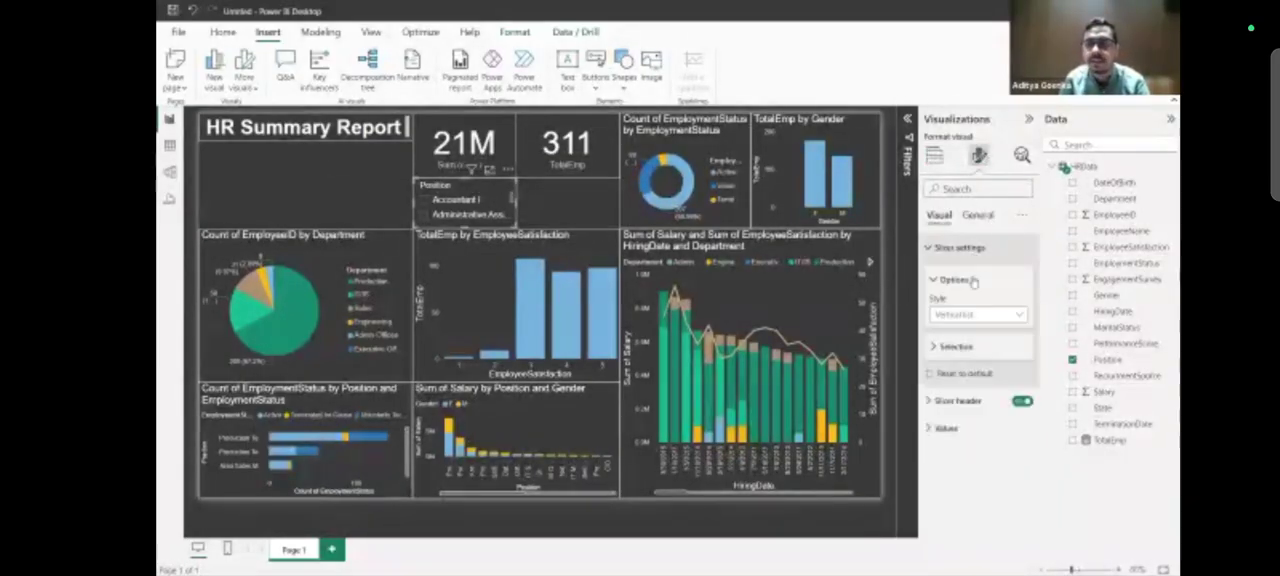
{"action": "left_click", "coordinate": [971, 316]}
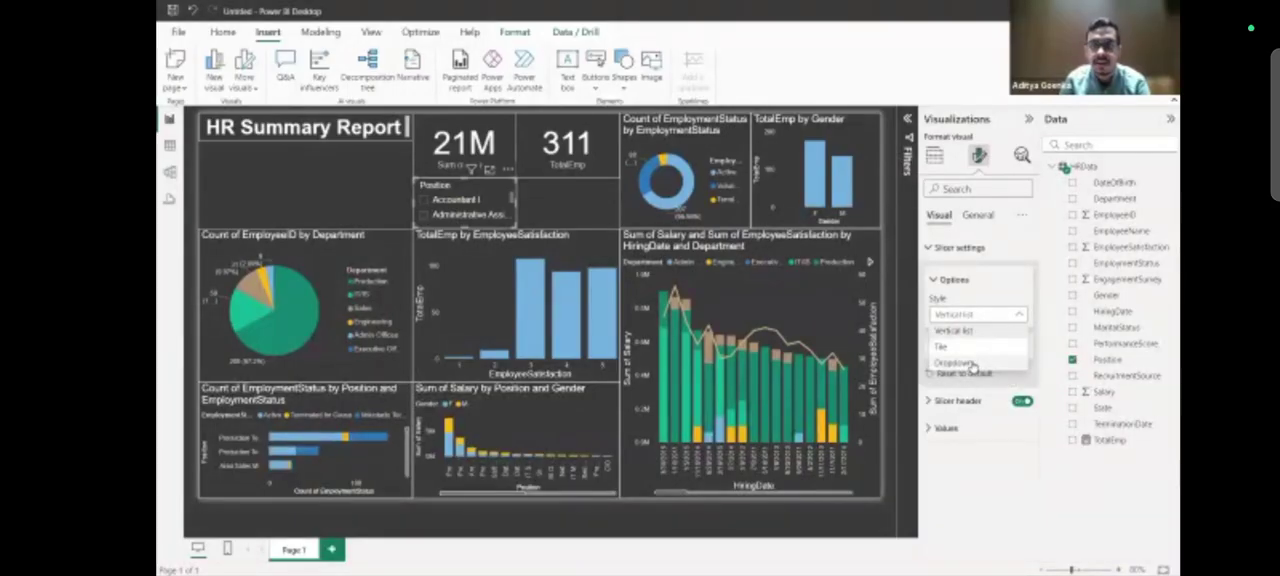
{"action": "left_click", "coordinate": [972, 363]}
Filter the report to the Sr. DBA position with the slicer and examine the gender, employment status and department visuals.
{"action": "left_click", "coordinate": [499, 201]}
{"action": "scroll", "coordinate": [468, 268], "scroll_direction": "down", "scroll_amount": 5}
{"action": "scroll", "coordinate": [468, 268], "scroll_direction": "down", "scroll_amount": 5}
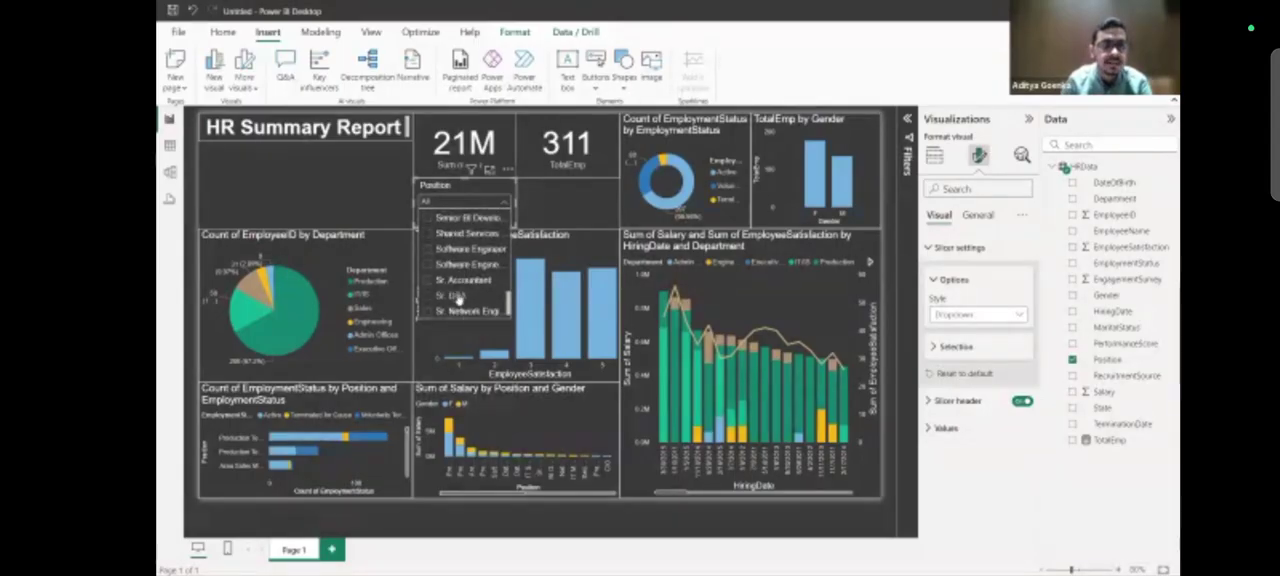
{"action": "left_click", "coordinate": [452, 296]}
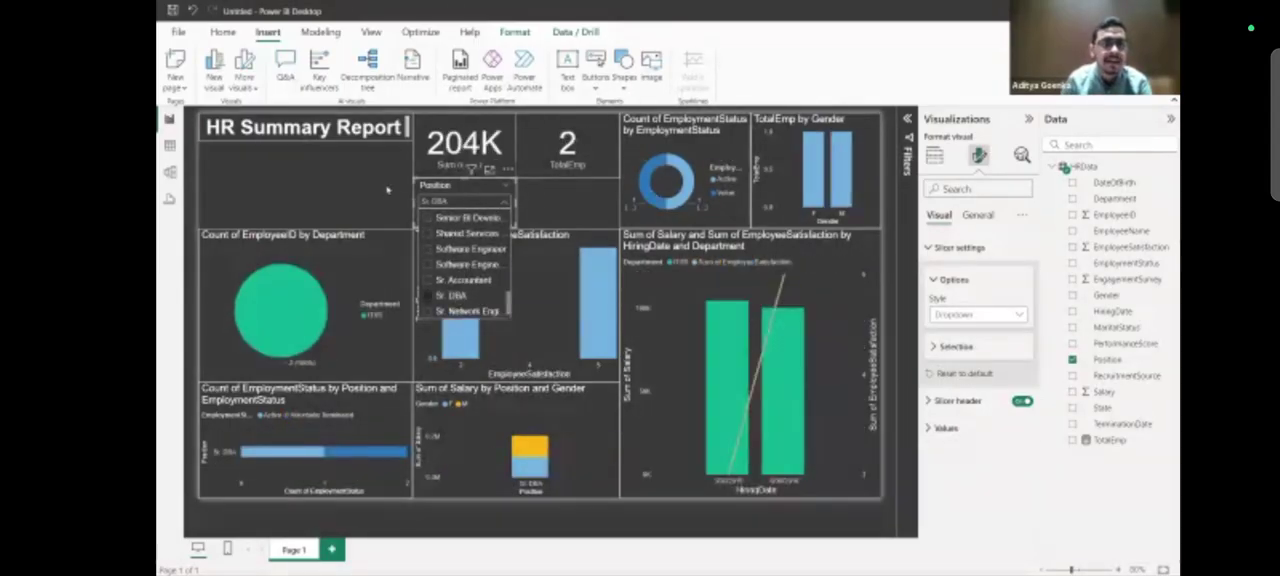
{"action": "left_click", "coordinate": [531, 196]}
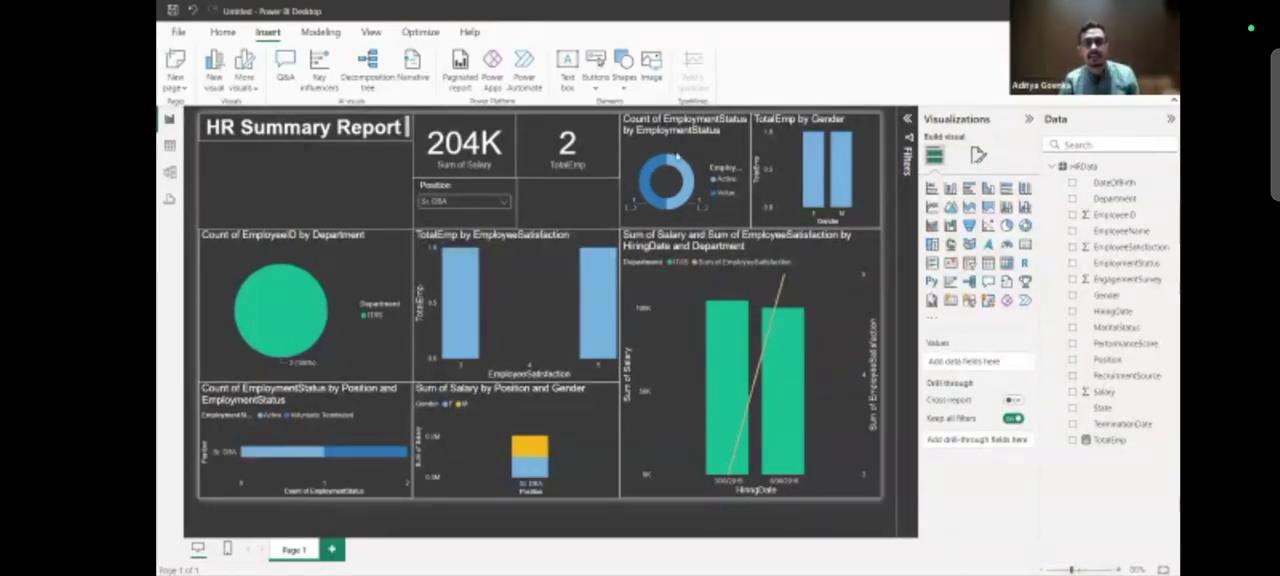
{"action": "mouse_move", "coordinate": [816, 170]}
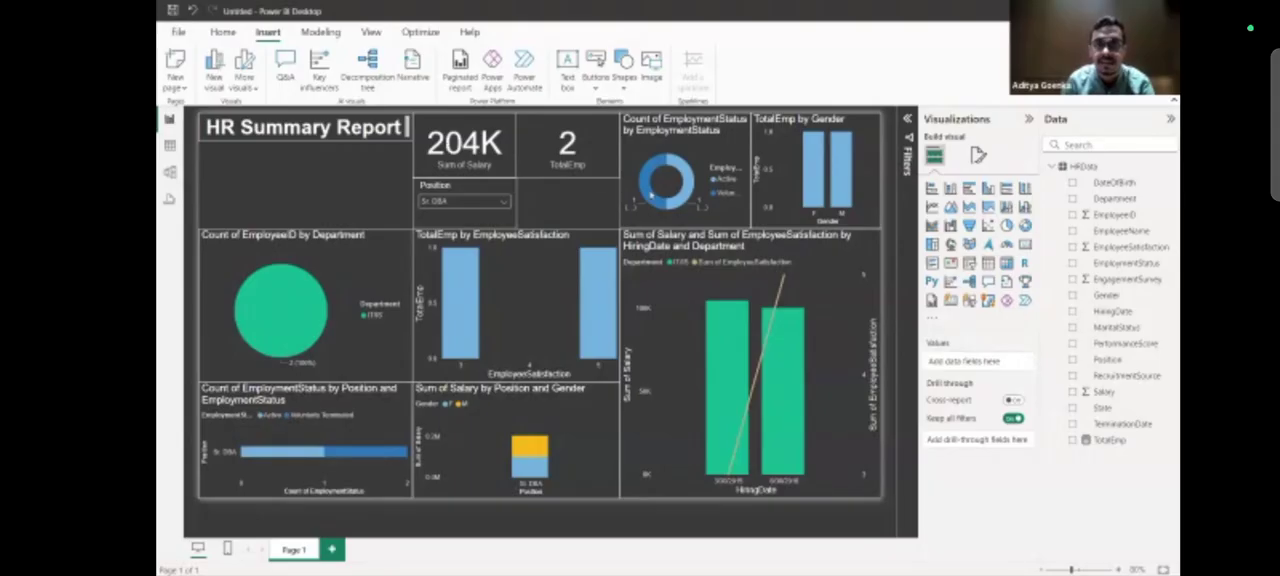
{"action": "mouse_move", "coordinate": [687, 203]}
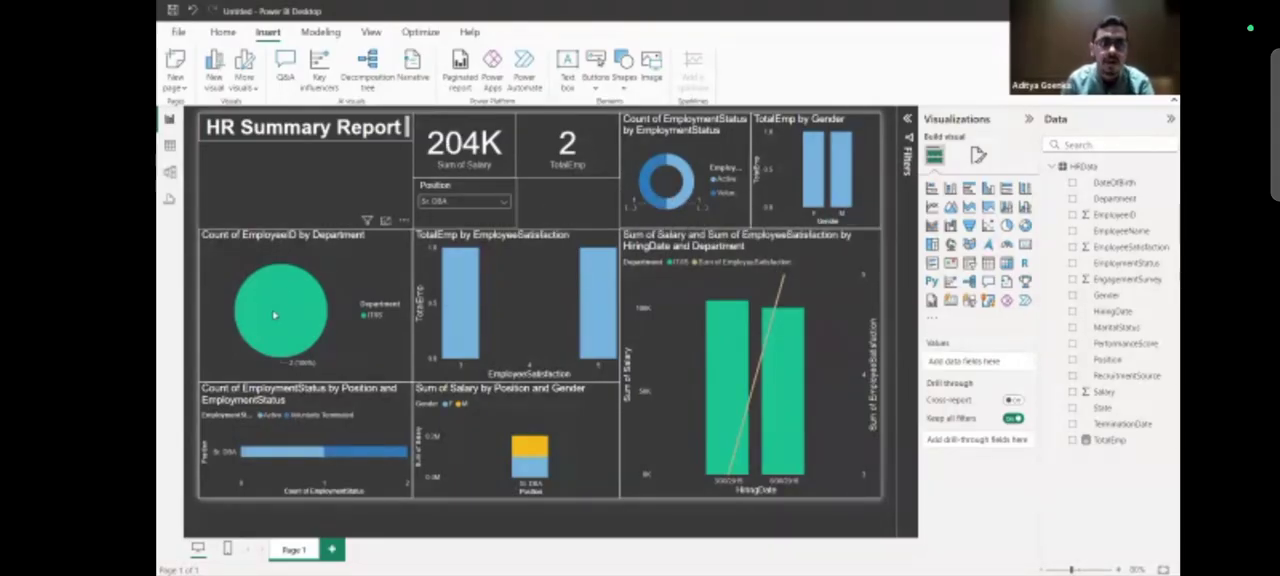
{"action": "mouse_move", "coordinate": [358, 474]}
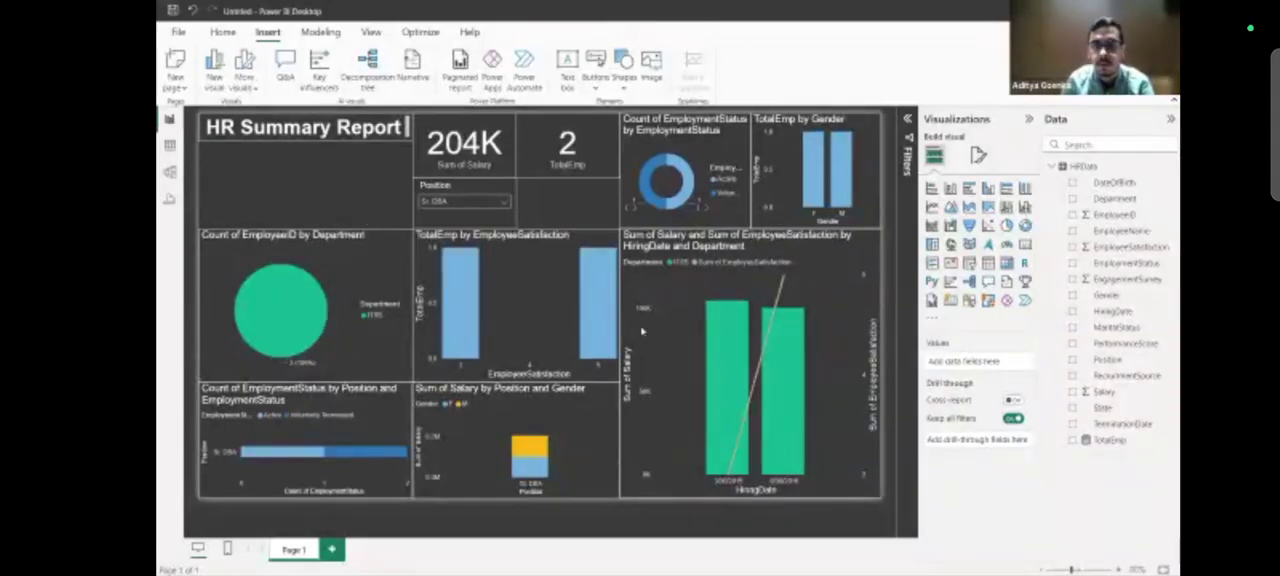
Clear the Sr. DBA selection in the Position slicer and close its list.
{"action": "left_click", "coordinate": [451, 203]}
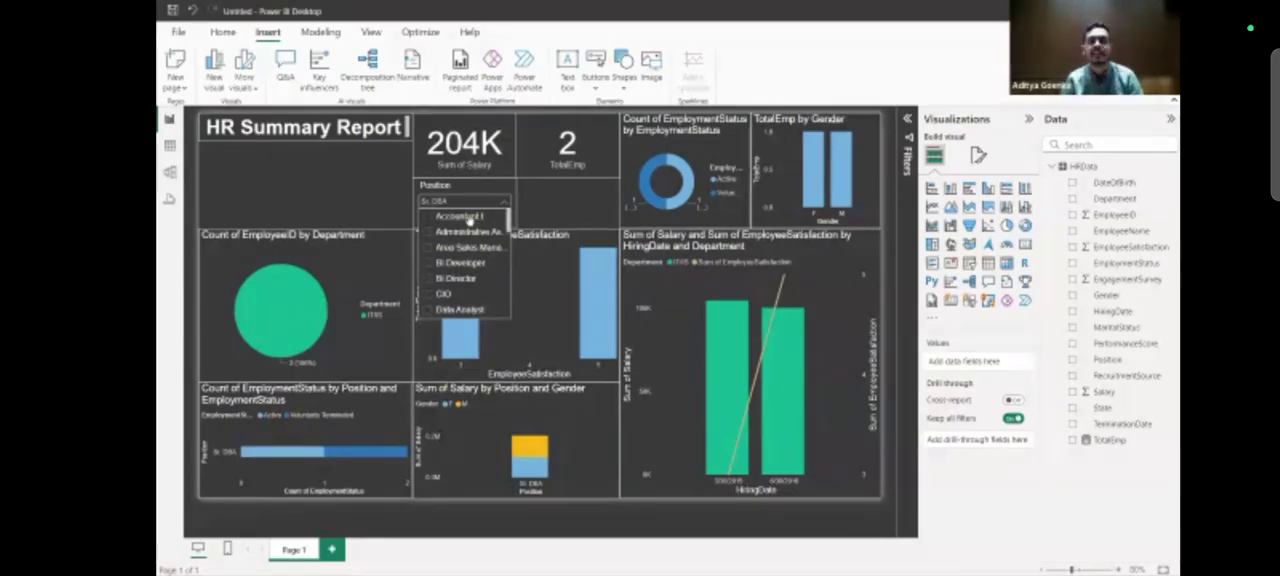
{"action": "scroll", "coordinate": [460, 271], "scroll_direction": "down", "scroll_amount": 8}
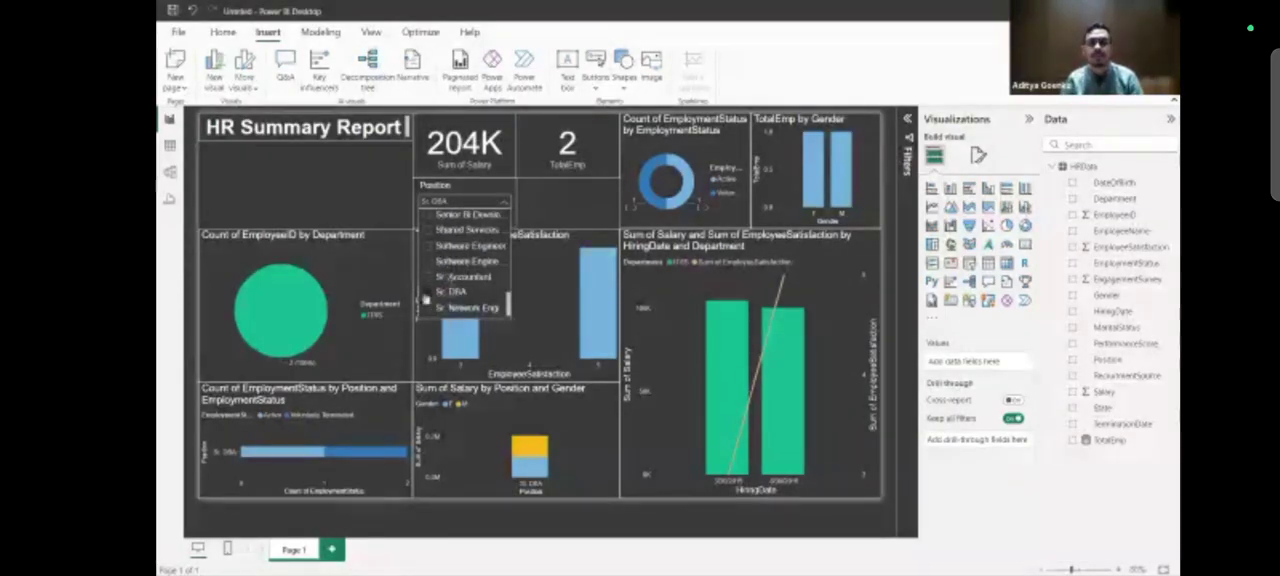
{"action": "left_click", "coordinate": [424, 298]}
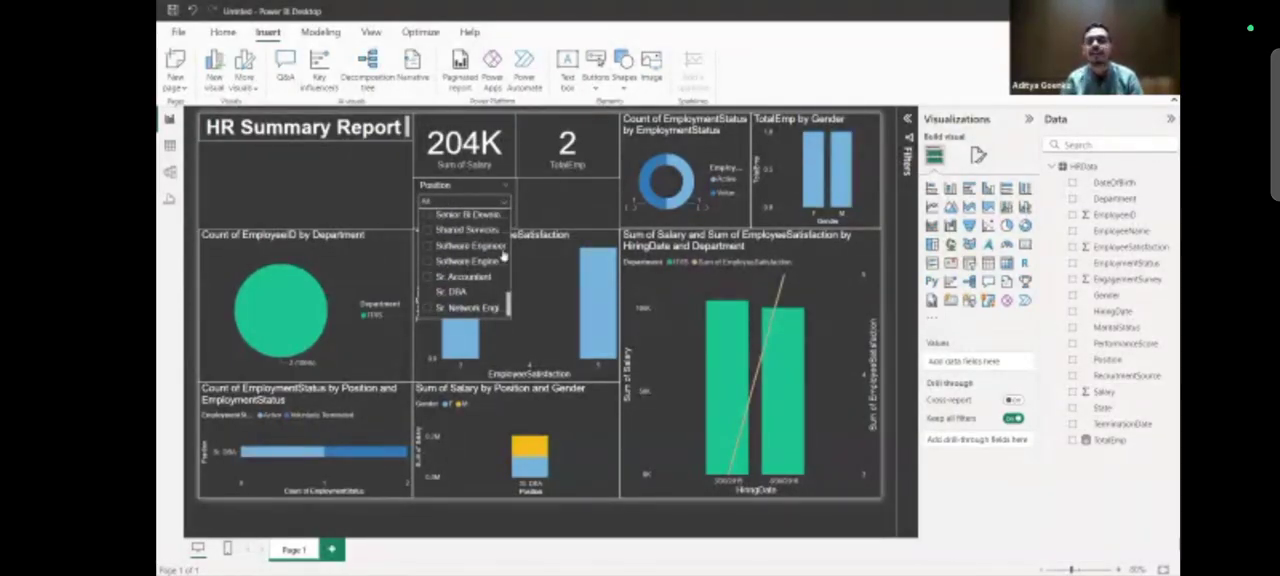
{"action": "left_click", "coordinate": [559, 214]}
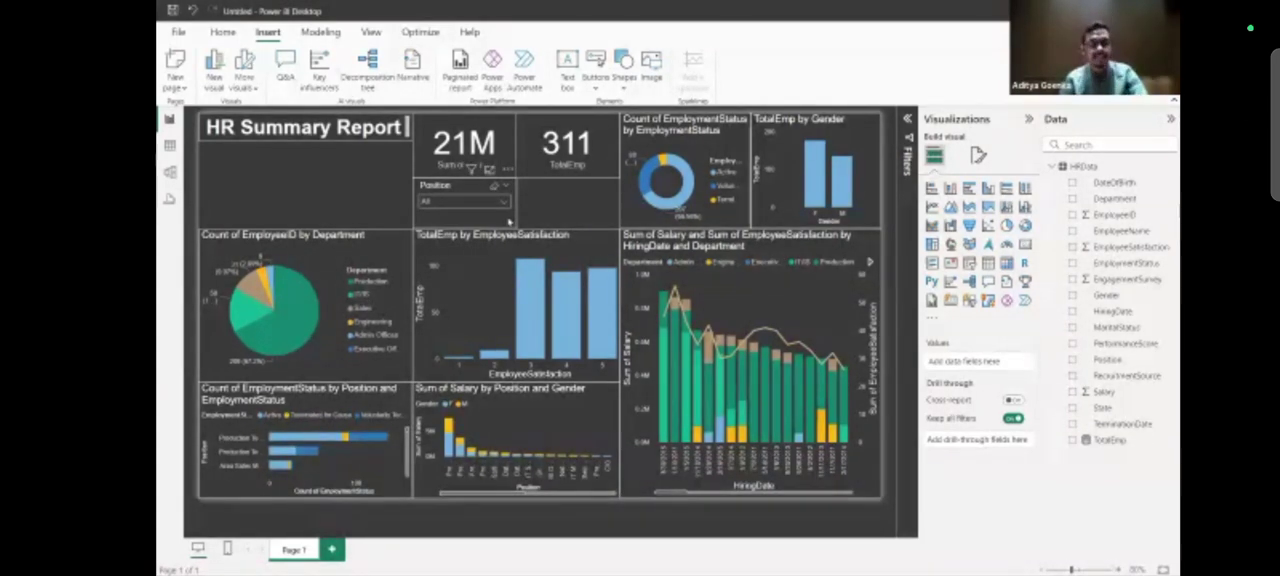
Duplicate the Position slicer and place the copy beside it, beneath the TotalEmp card.
{"action": "left_click", "coordinate": [508, 221]}
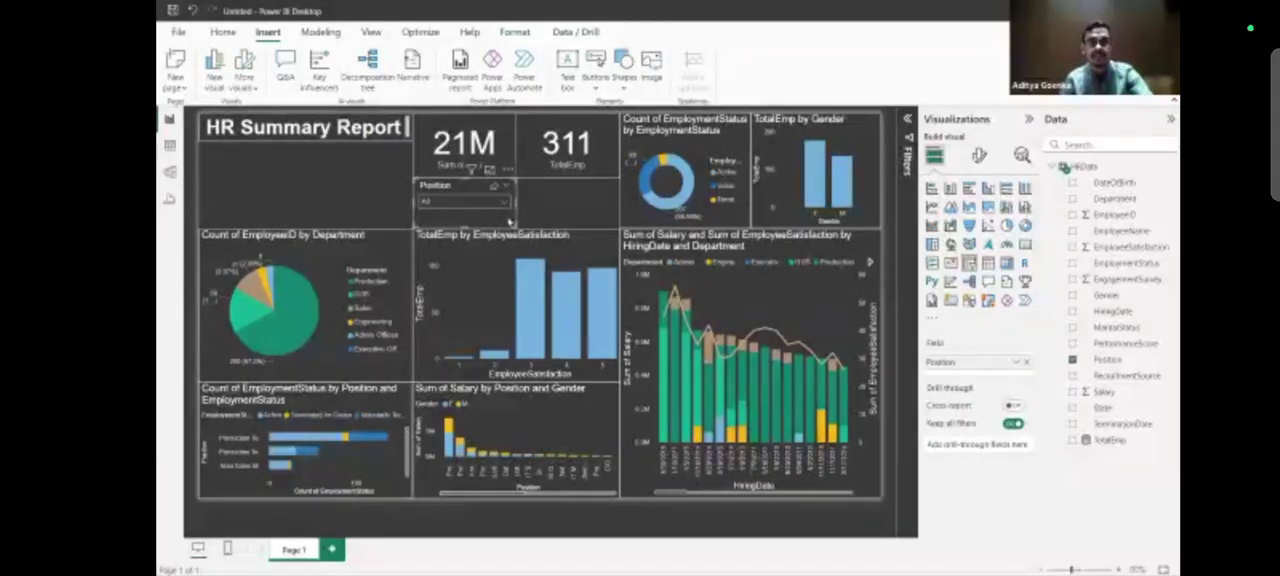
{"action": "key", "text": "ctrl+v"}
{"action": "left_click_drag", "start_coordinate": [508, 221], "coordinate": [609, 222]}
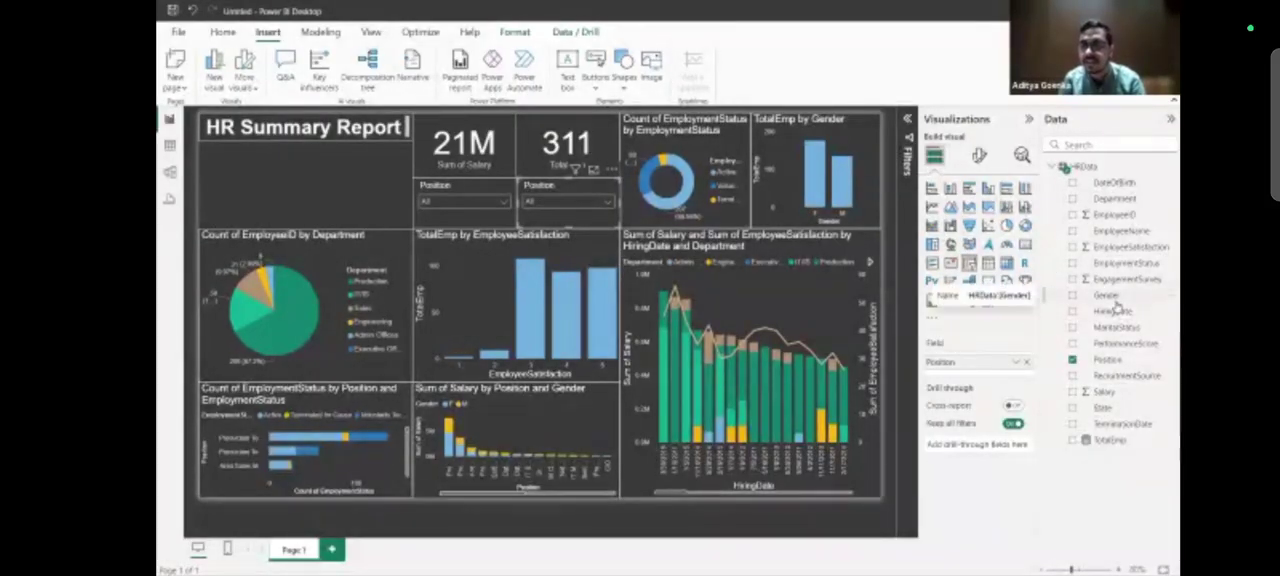
Replace the Position field of the copied slicer with EmployeeSatisfaction.
{"action": "left_click", "coordinate": [1113, 250]}
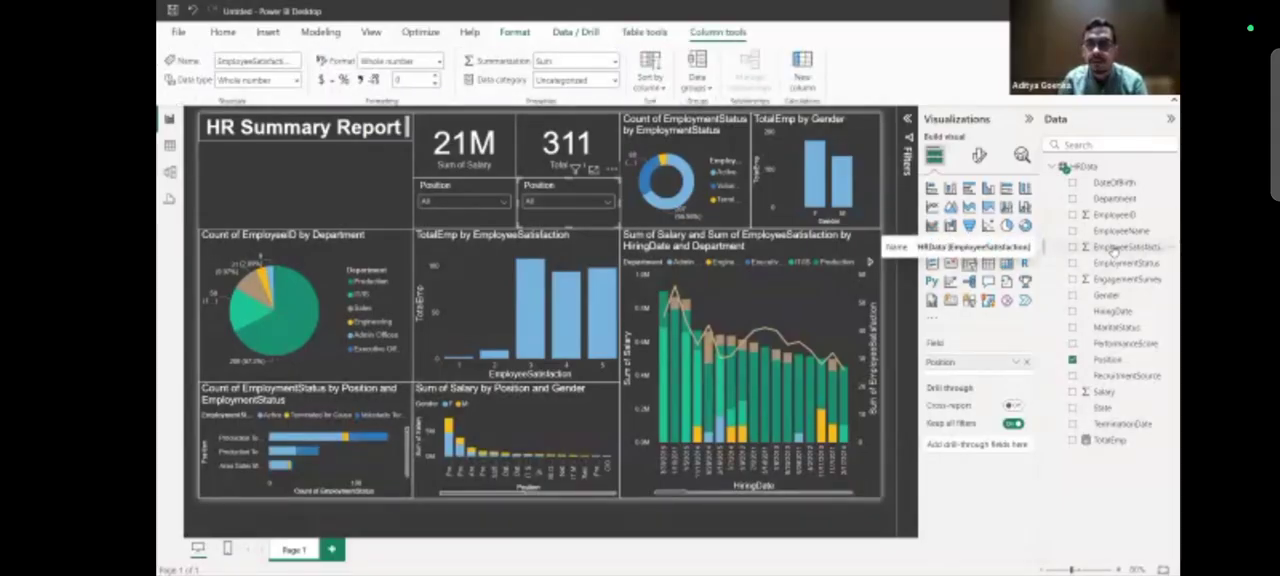
{"action": "left_click", "coordinate": [1027, 364]}
{"action": "left_click_drag", "start_coordinate": [1125, 248], "coordinate": [1008, 366]}
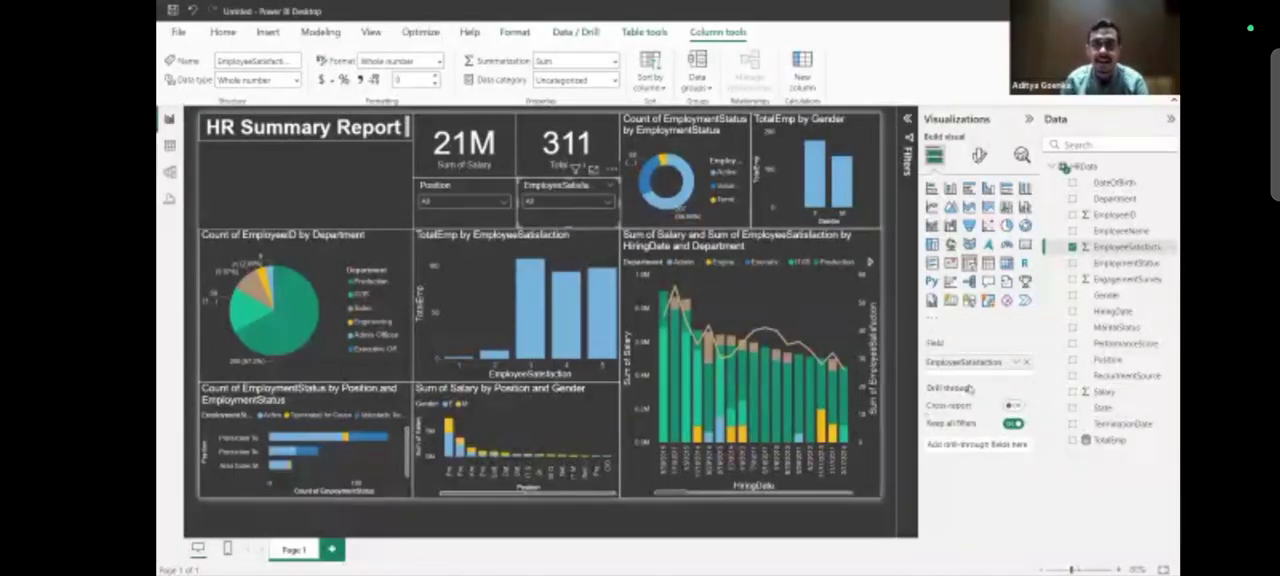
Filter the report by EmployeeSatisfaction ratings 1, 2 and 5 in turn and compare how the visuals respond.
{"action": "left_click", "coordinate": [565, 201]}
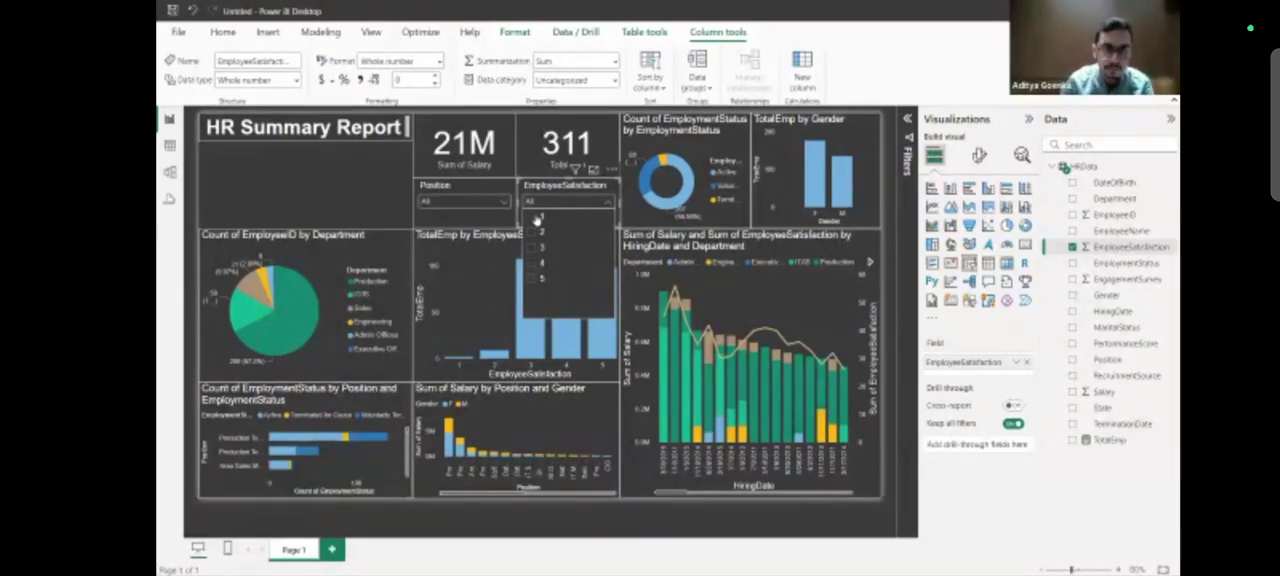
{"action": "left_click", "coordinate": [538, 217]}
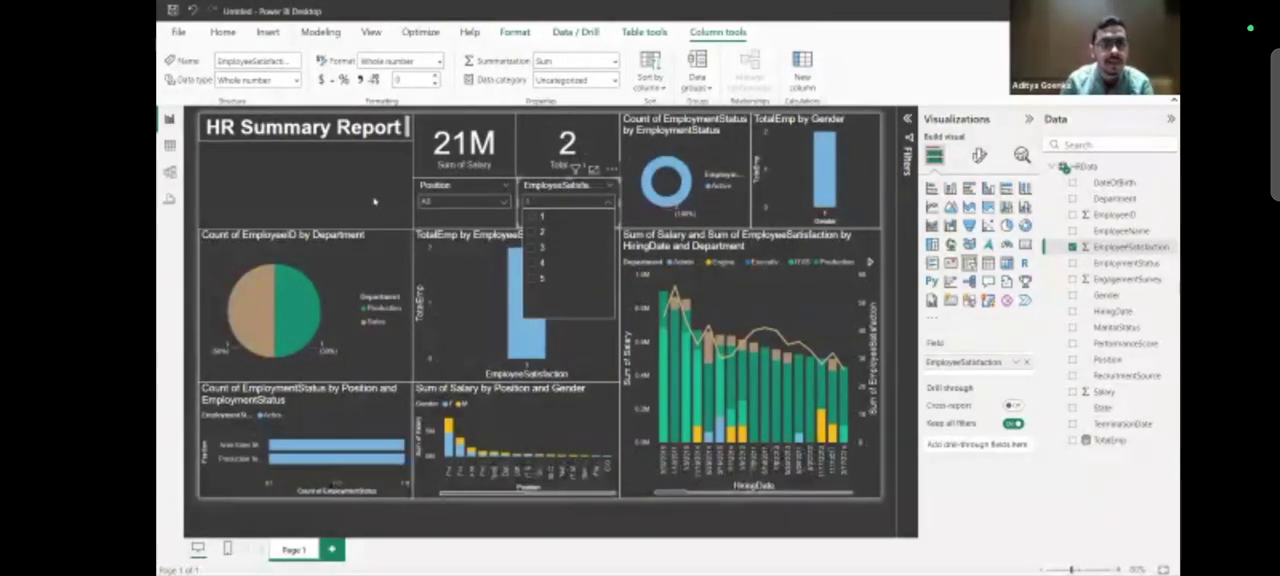
{"action": "left_click", "coordinate": [607, 178]}
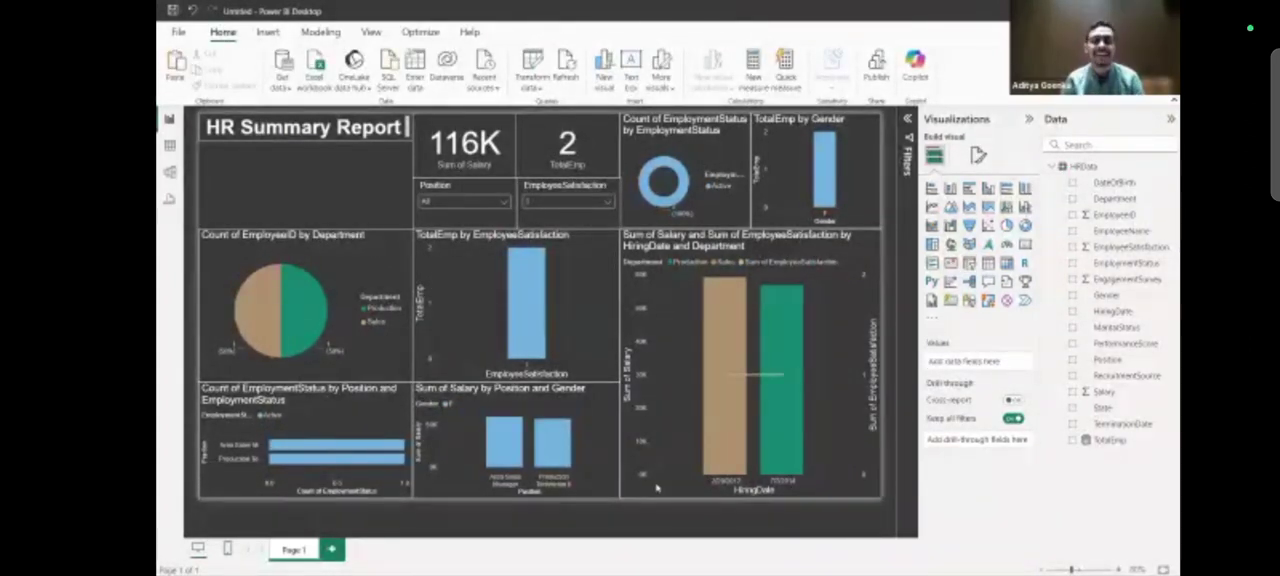
{"action": "left_click", "coordinate": [606, 203]}
{"action": "left_click", "coordinate": [540, 233]}
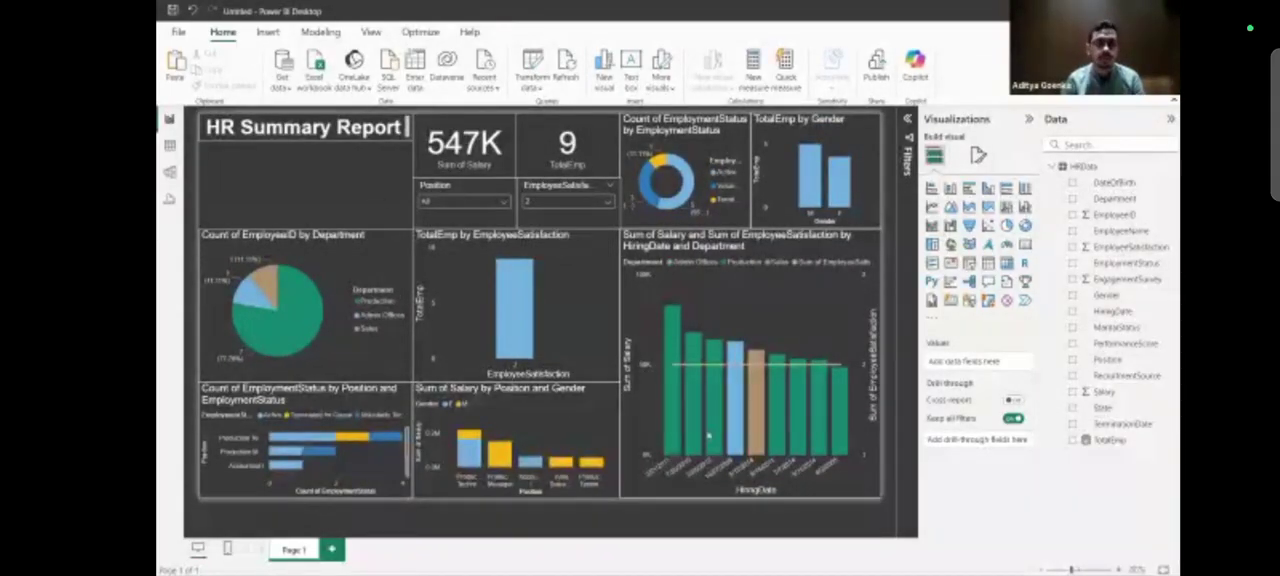
{"action": "left_click", "coordinate": [581, 205]}
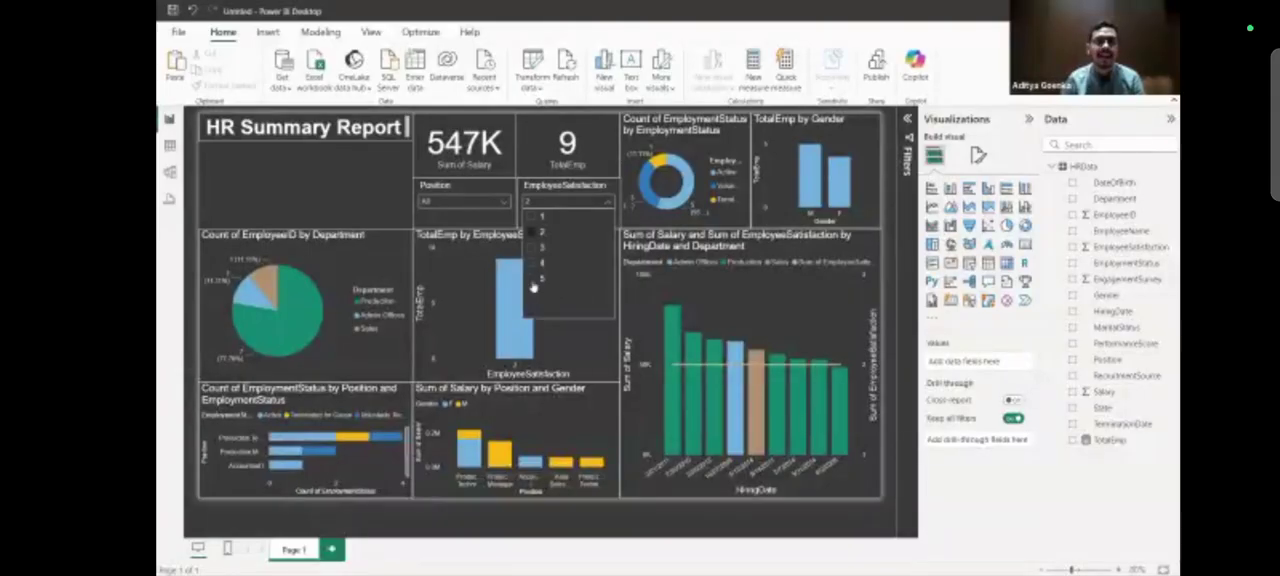
{"action": "left_click", "coordinate": [330, 187]}
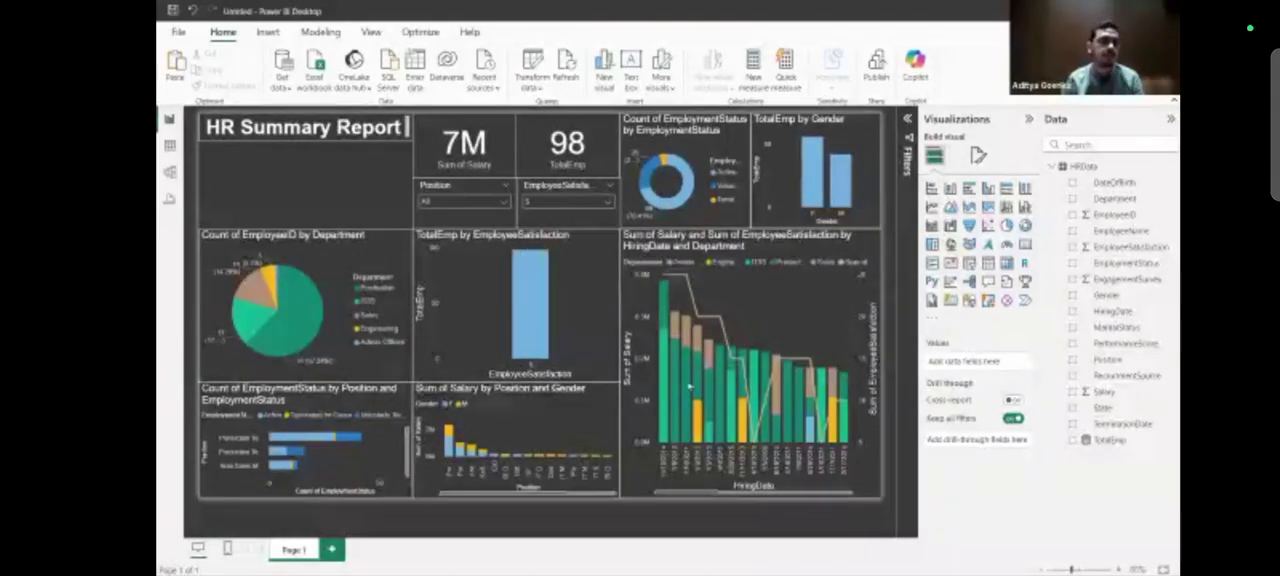
Clear the rating 5 selection in the EmployeeSatisfaction slicer and close its list.
{"action": "left_click", "coordinate": [589, 203]}
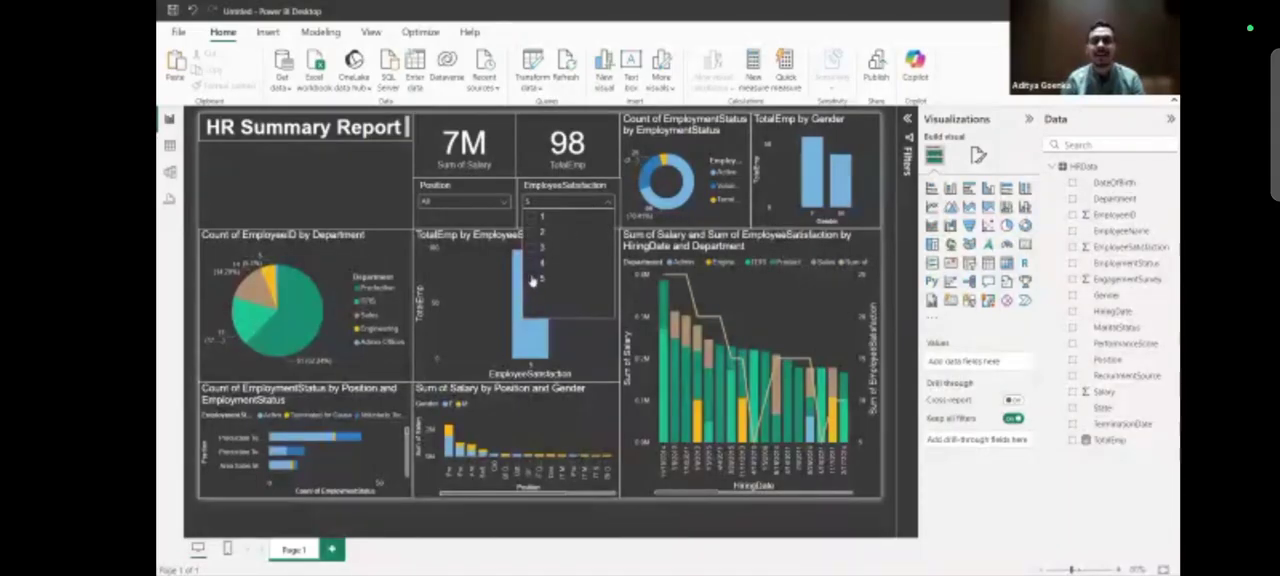
{"action": "left_click", "coordinate": [535, 280]}
{"action": "left_click", "coordinate": [358, 198]}
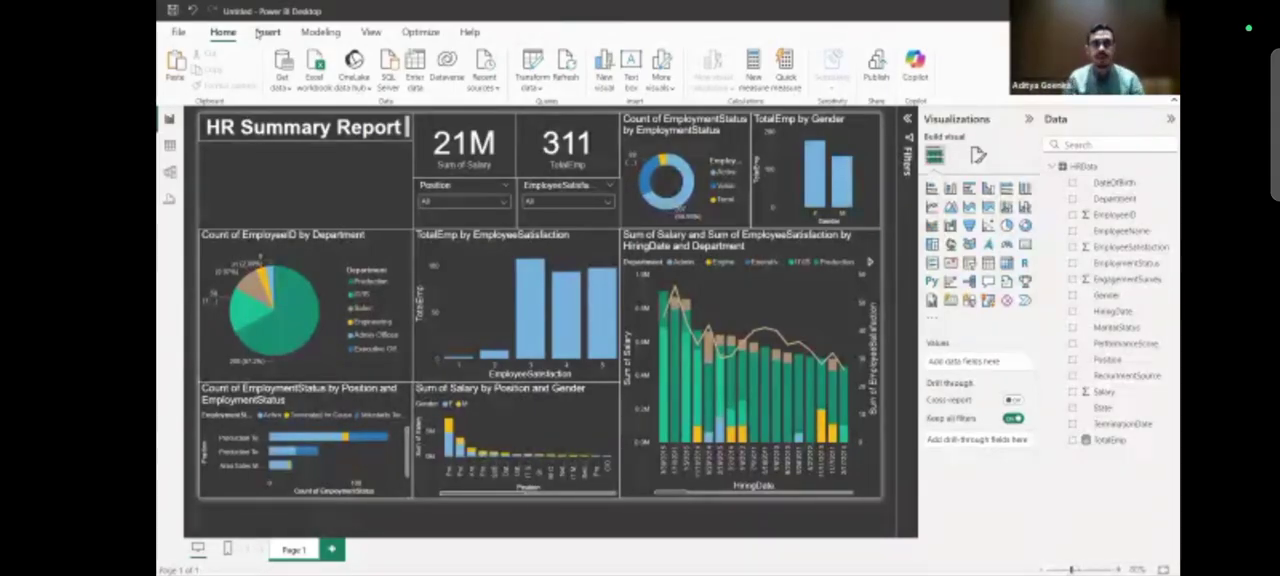
Insert a Q&A visual in the empty space beneath the HR Summary Report title.
{"action": "left_click", "coordinate": [267, 33]}
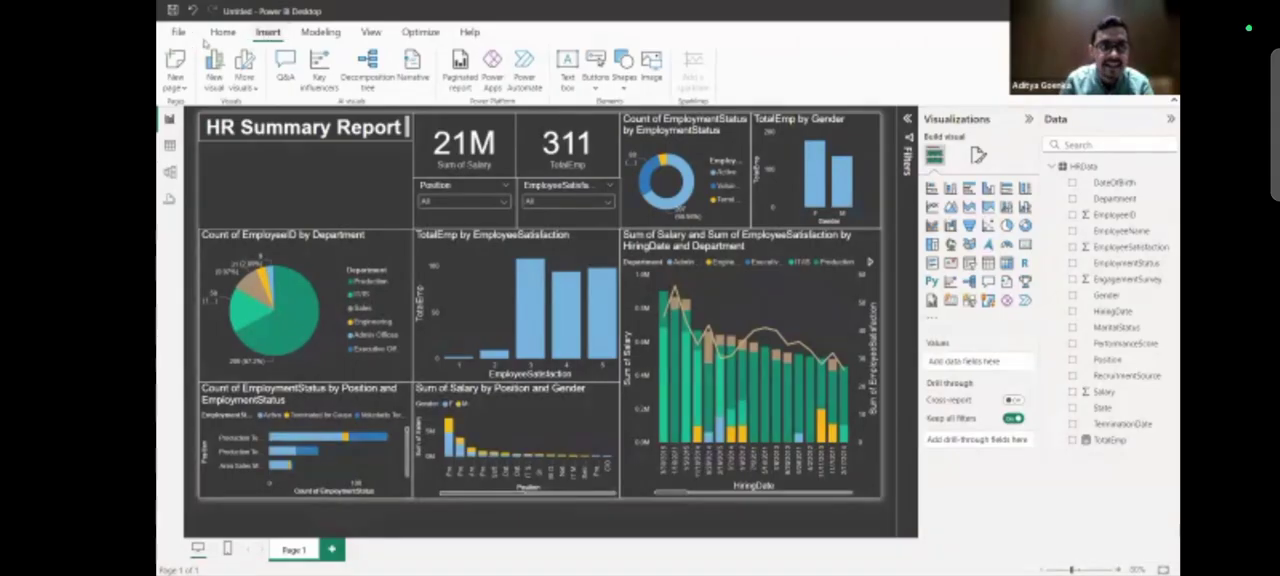
{"action": "left_click", "coordinate": [222, 32]}
{"action": "left_click", "coordinate": [270, 33]}
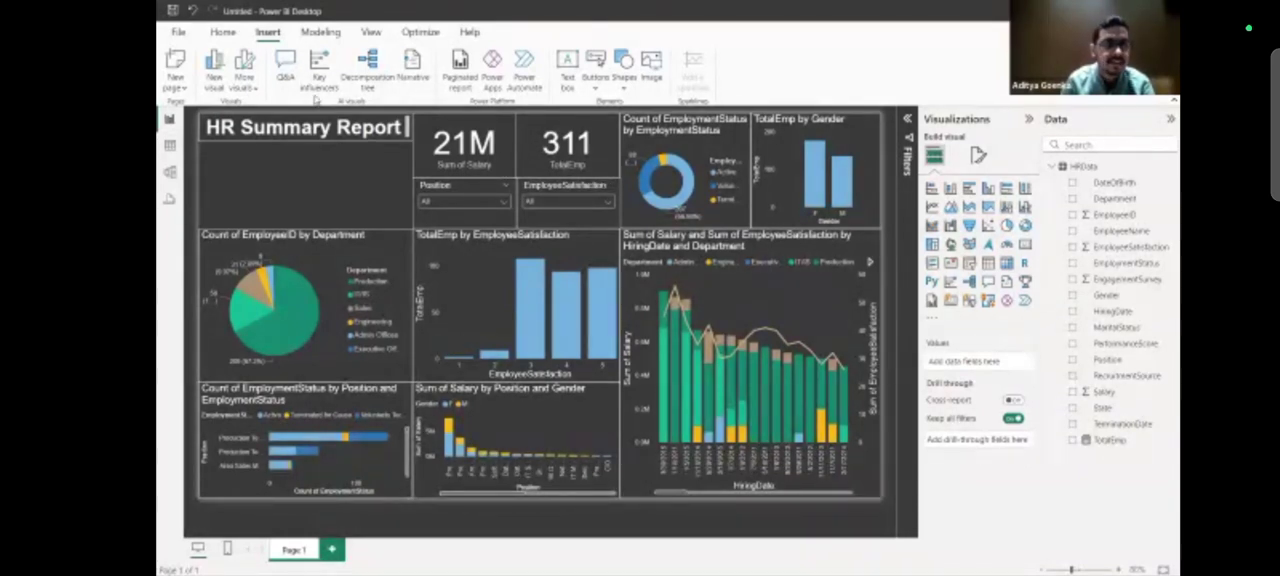
{"action": "left_click", "coordinate": [285, 75]}
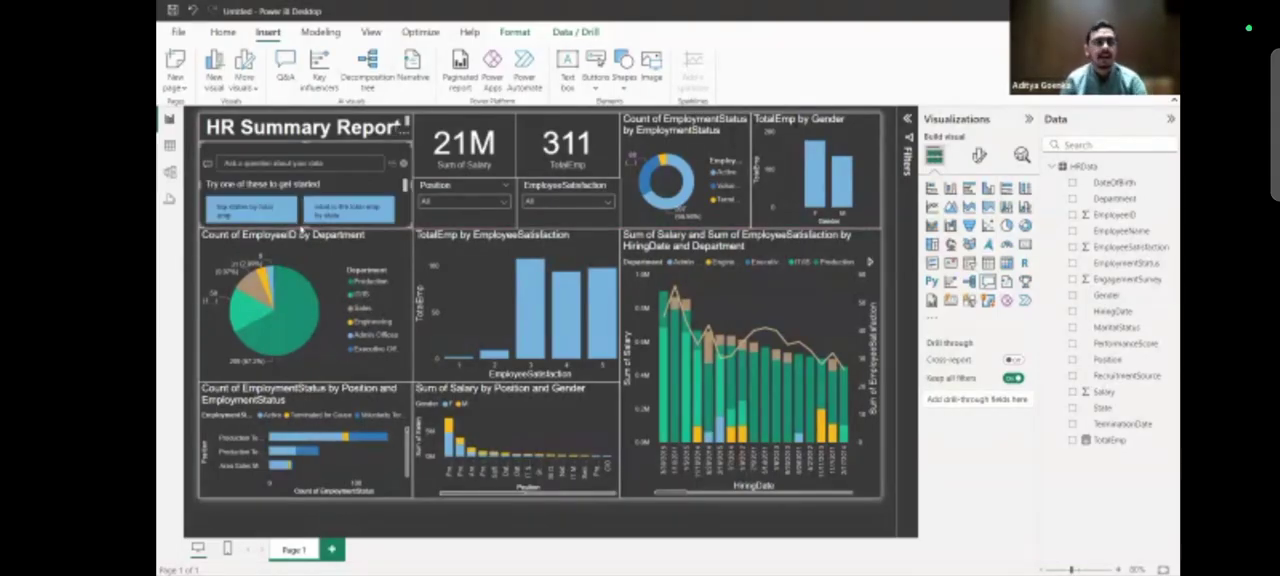
Try the suggested question "top states by total emp" in the Q&A visual and clear the question.
{"action": "scroll", "coordinate": [325, 184], "scroll_direction": "down", "scroll_amount": 2}
{"action": "scroll", "coordinate": [325, 187], "scroll_direction": "up", "scroll_amount": 2}
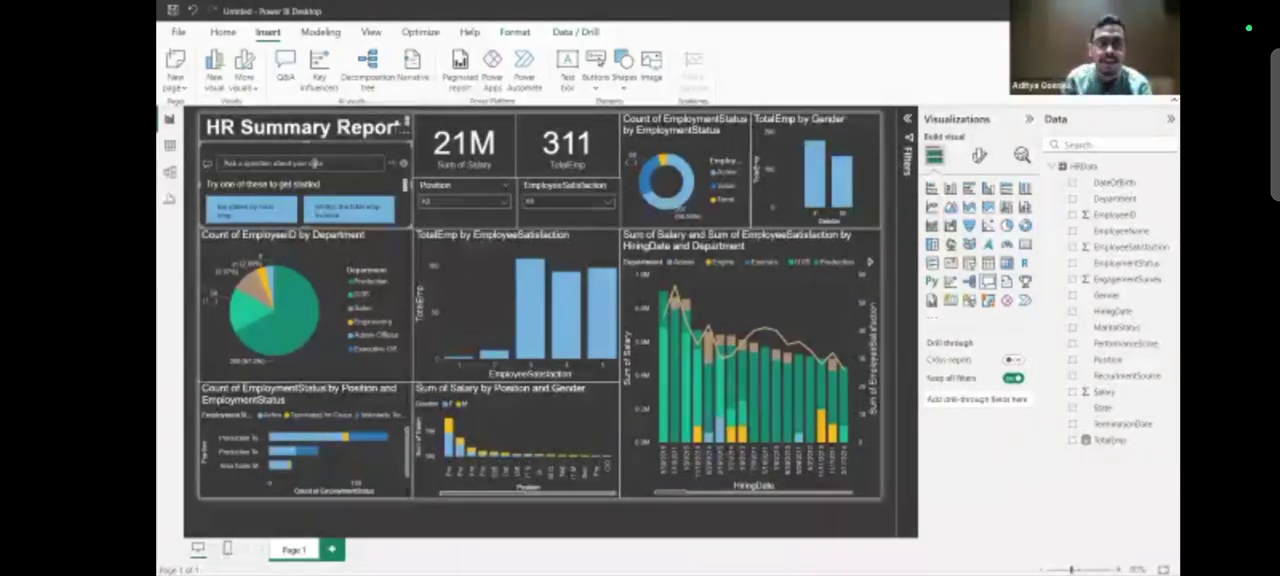
{"action": "scroll", "coordinate": [320, 204], "scroll_direction": "down", "scroll_amount": 1}
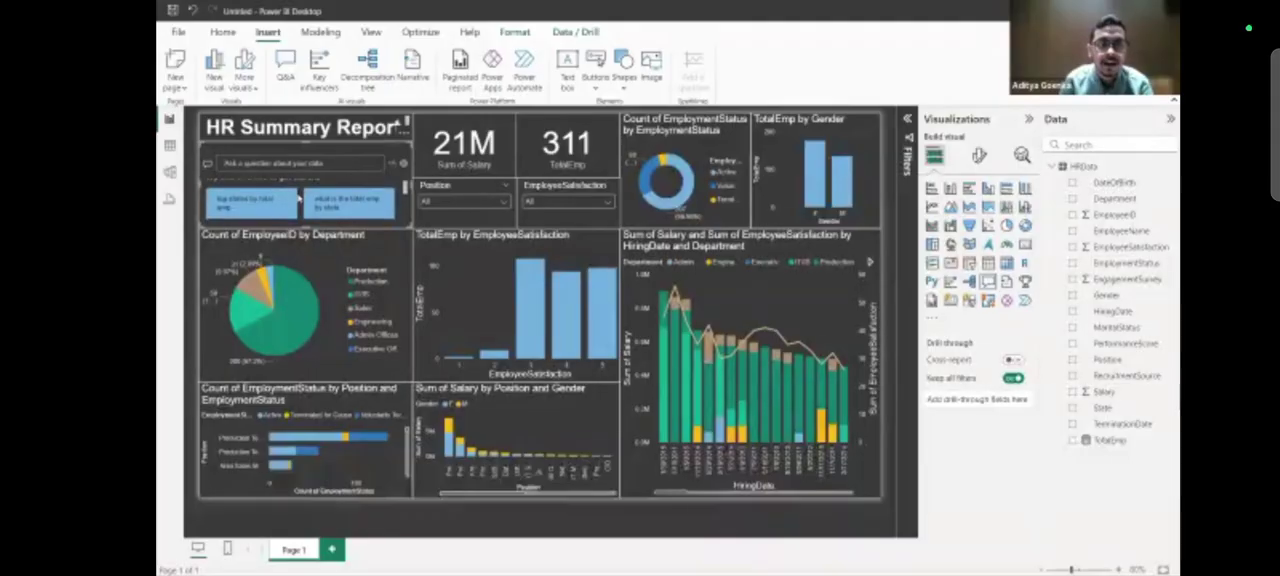
{"action": "left_click", "coordinate": [273, 205]}
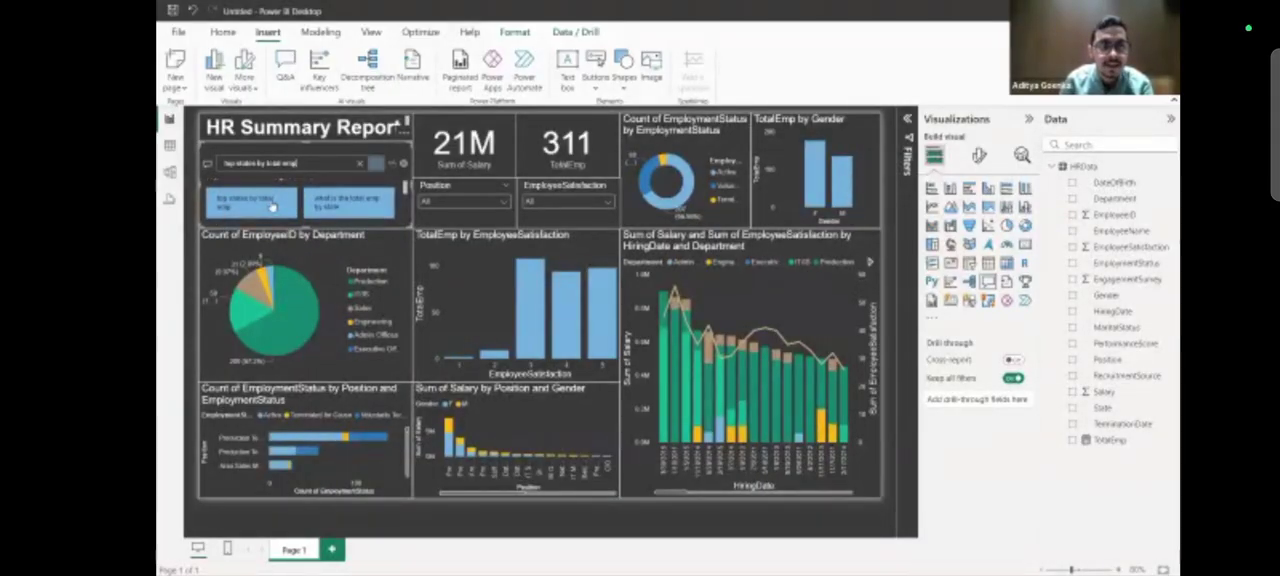
{"action": "scroll", "coordinate": [301, 185], "scroll_direction": "up", "scroll_amount": 1}
{"action": "scroll", "coordinate": [303, 185], "scroll_direction": "down", "scroll_amount": 1}
{"action": "scroll", "coordinate": [303, 185], "scroll_direction": "up", "scroll_amount": 1}
{"action": "left_click", "coordinate": [323, 160]}
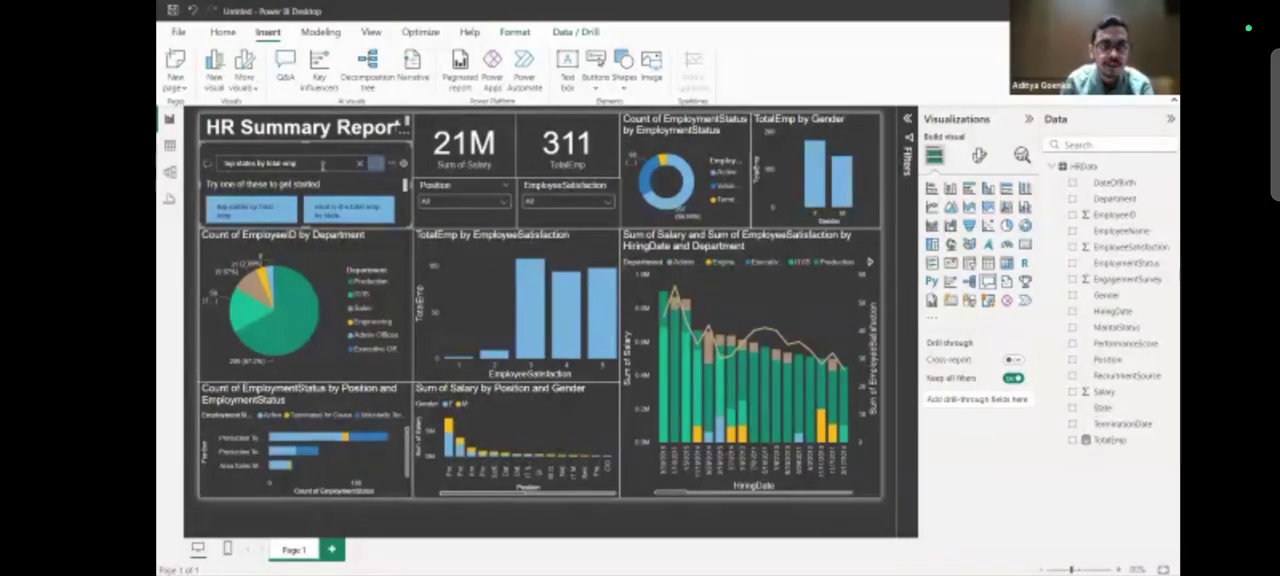
{"action": "key", "text": "BackSpace"}
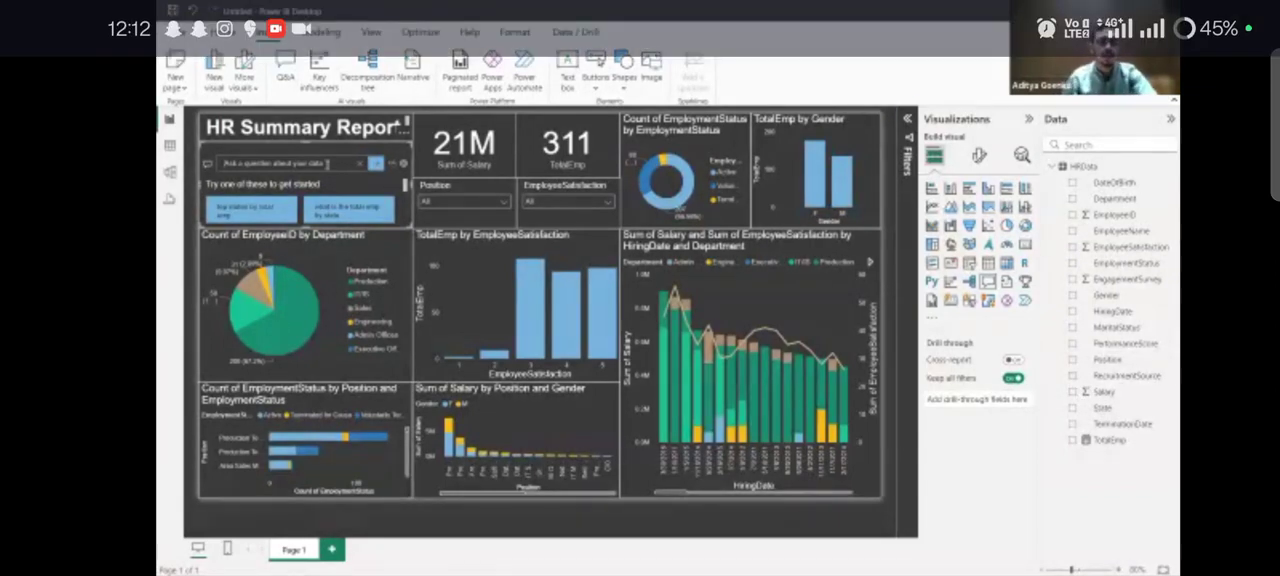
Ask the Q&A visual for "sum of salary by state" and submit the question.
{"action": "type", "text": "y"}
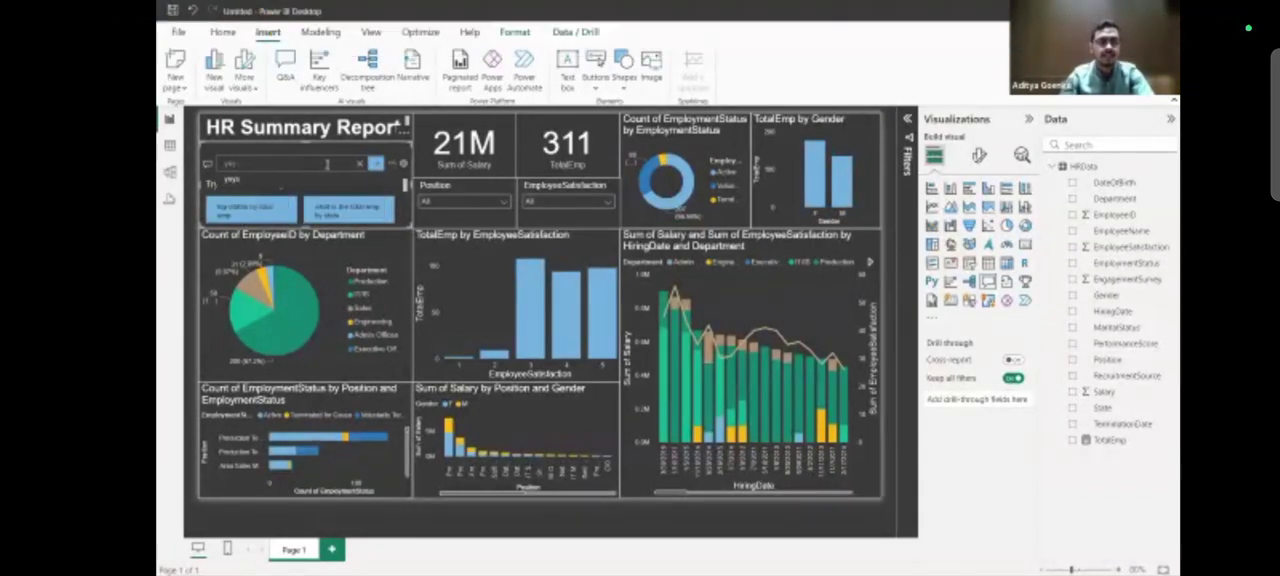
{"action": "key", "text": "BackSpace"}
{"action": "type", "text": "tot"}
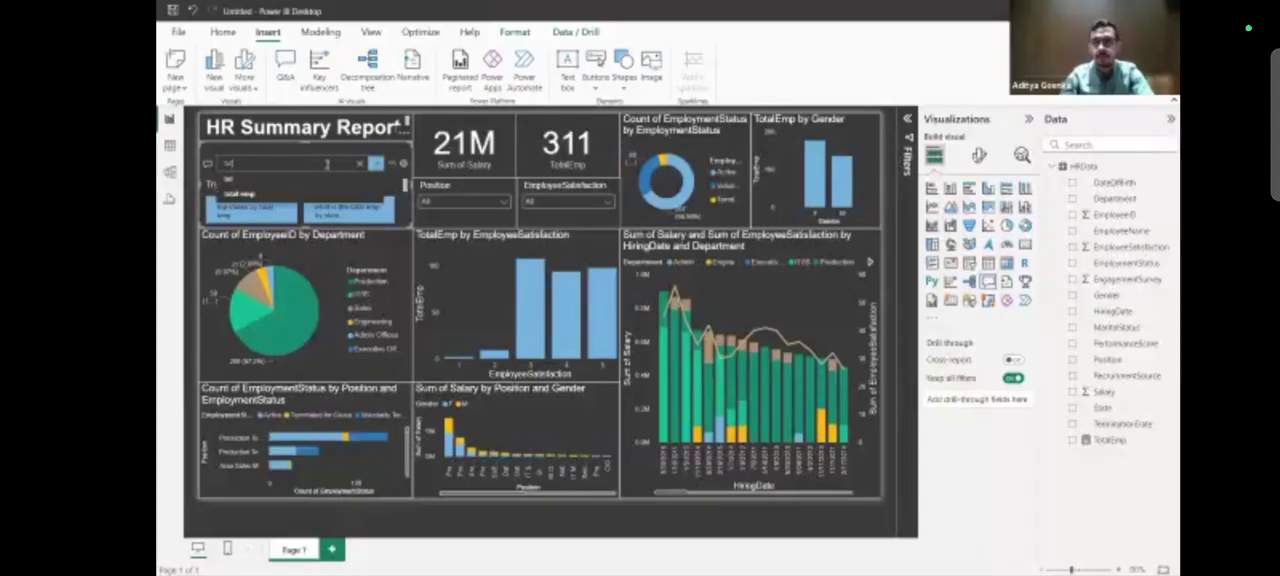
{"action": "key", "text": "BackSpace"}
{"action": "key", "text": "BackSpace"}
{"action": "key", "text": "BackSpace"}
{"action": "type", "text": "sum of"}
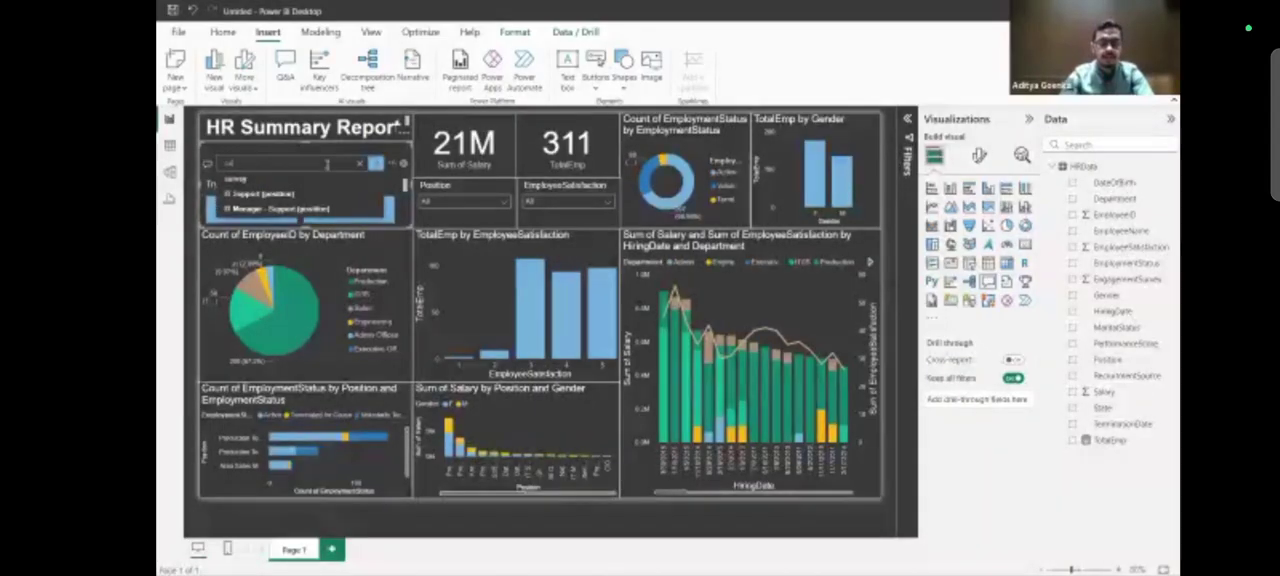
{"action": "type", "text": " salary"}
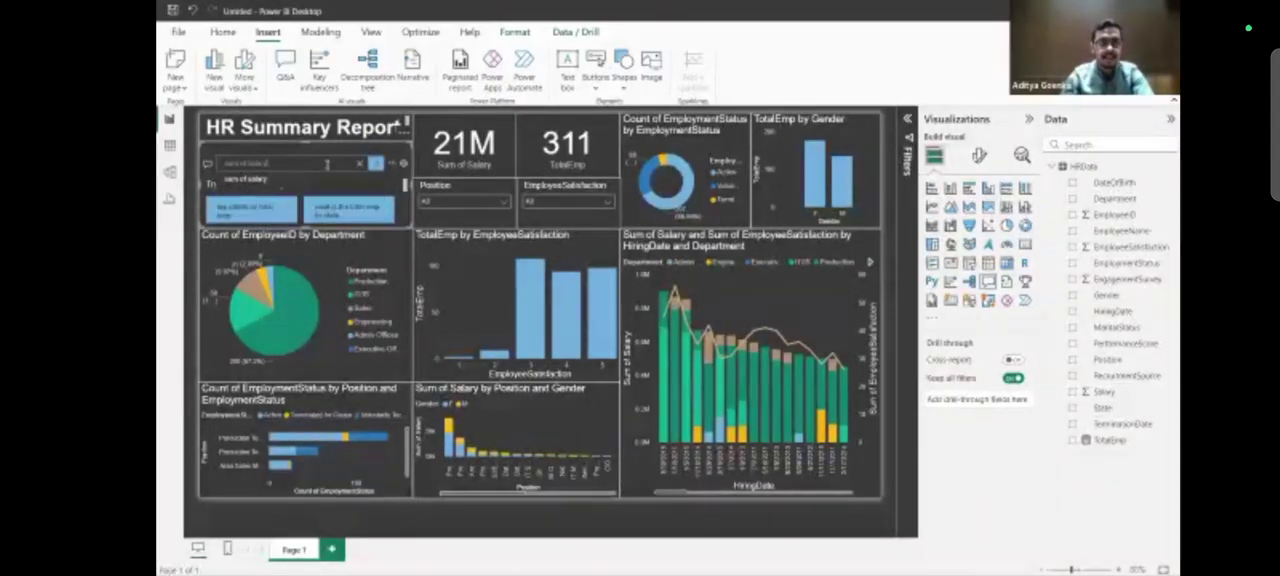
{"action": "type", "text": " by stat"}
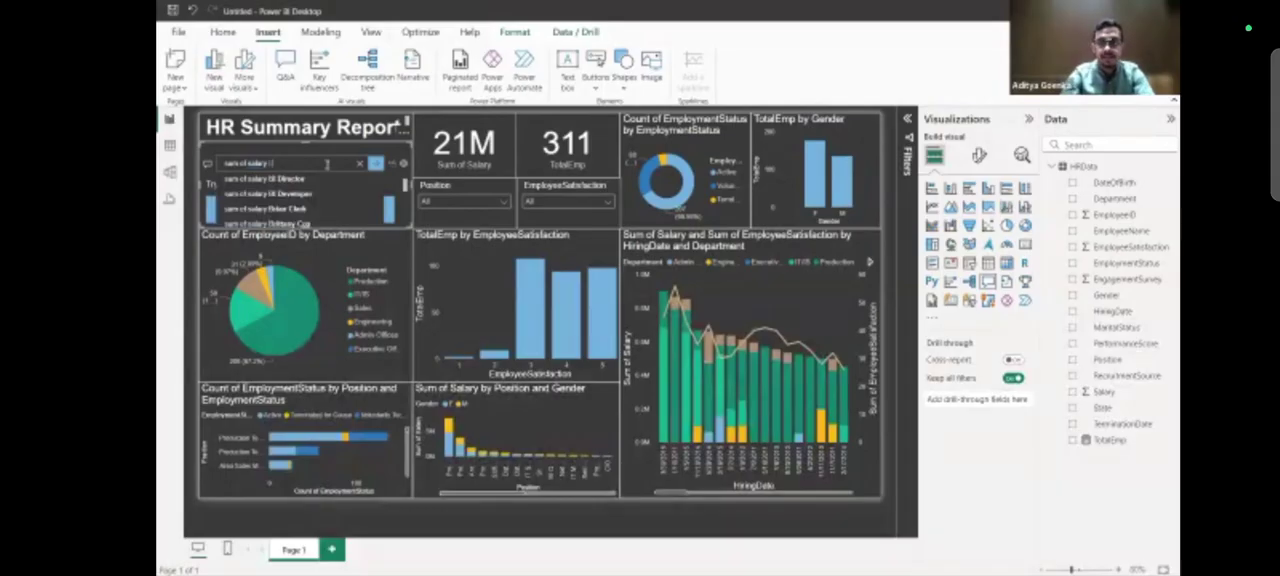
{"action": "type", "text": "e"}
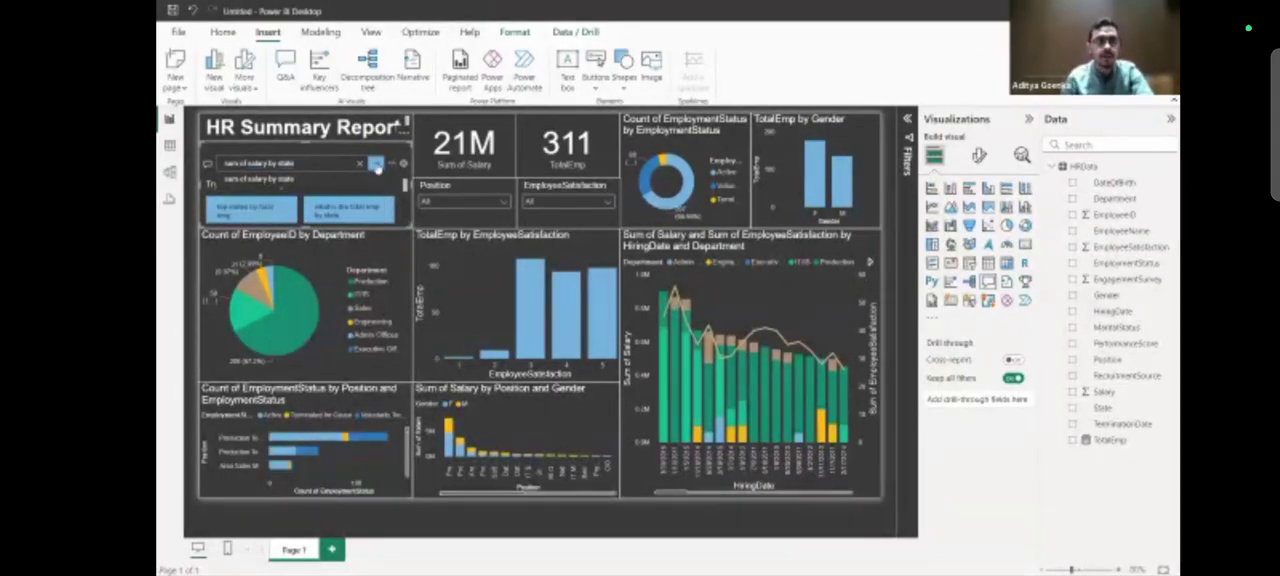
{"action": "left_click", "coordinate": [376, 163]}
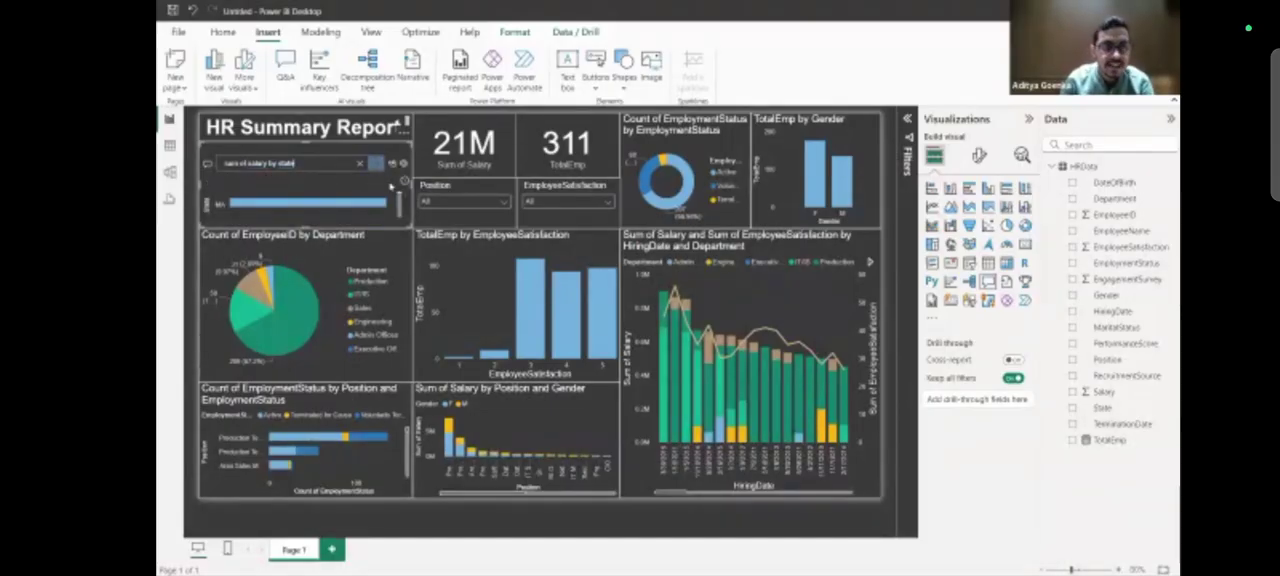
Cross-filter the report by the MA bar in the Q&A result, compare the visuals and clear the filter.
{"action": "left_click_drag", "start_coordinate": [400, 198], "coordinate": [395, 172]}
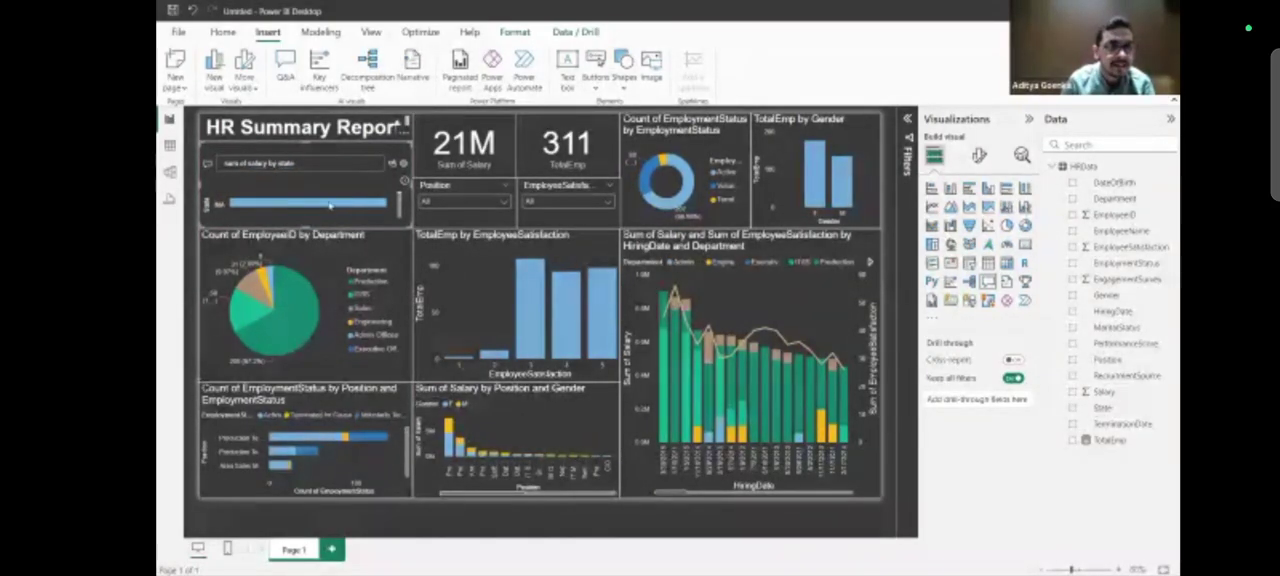
{"action": "left_click", "coordinate": [380, 203]}
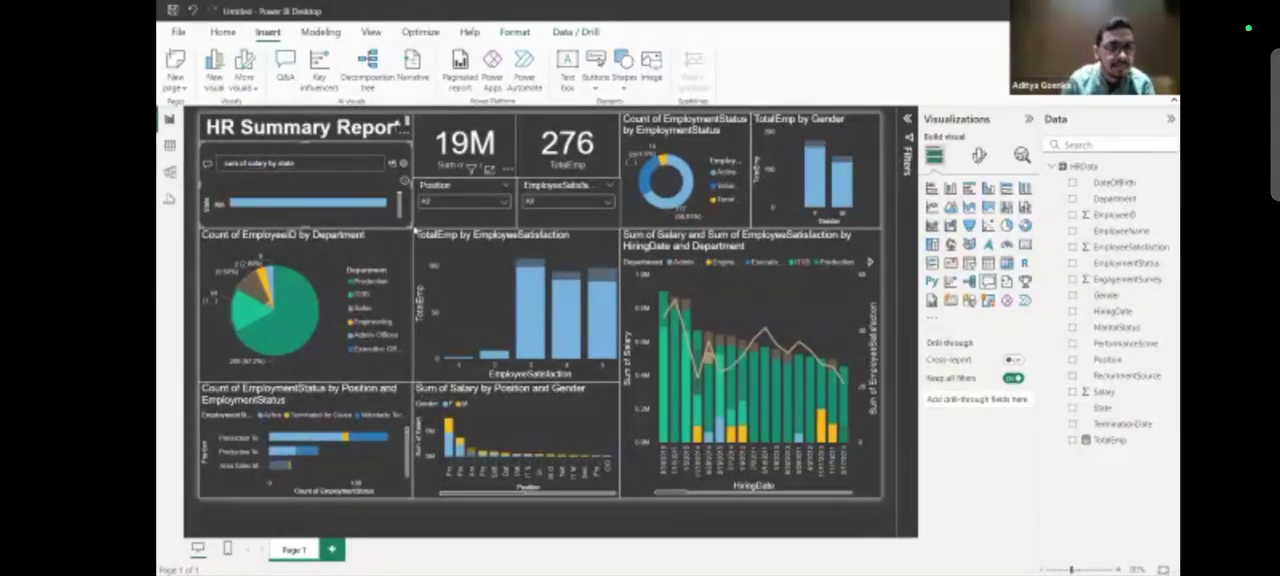
{"action": "left_click", "coordinate": [370, 207]}
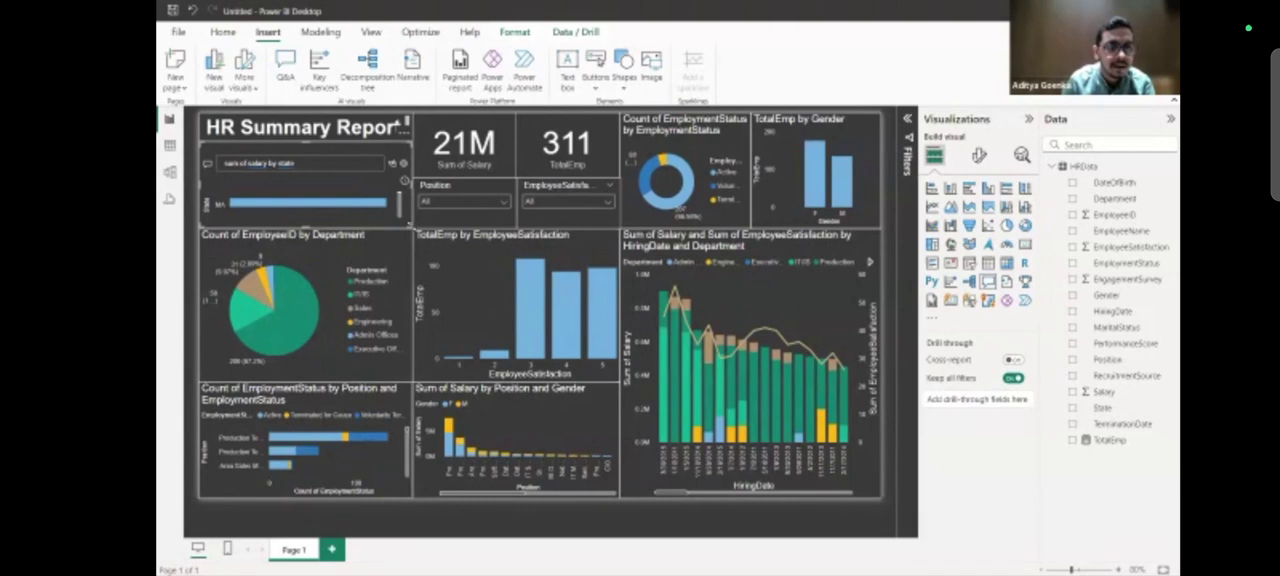
Temporarily enlarge the Q&A visual to examine the sum of salary for each state and restore its original size.
{"action": "left_click_drag", "start_coordinate": [410, 226], "coordinate": [636, 381]}
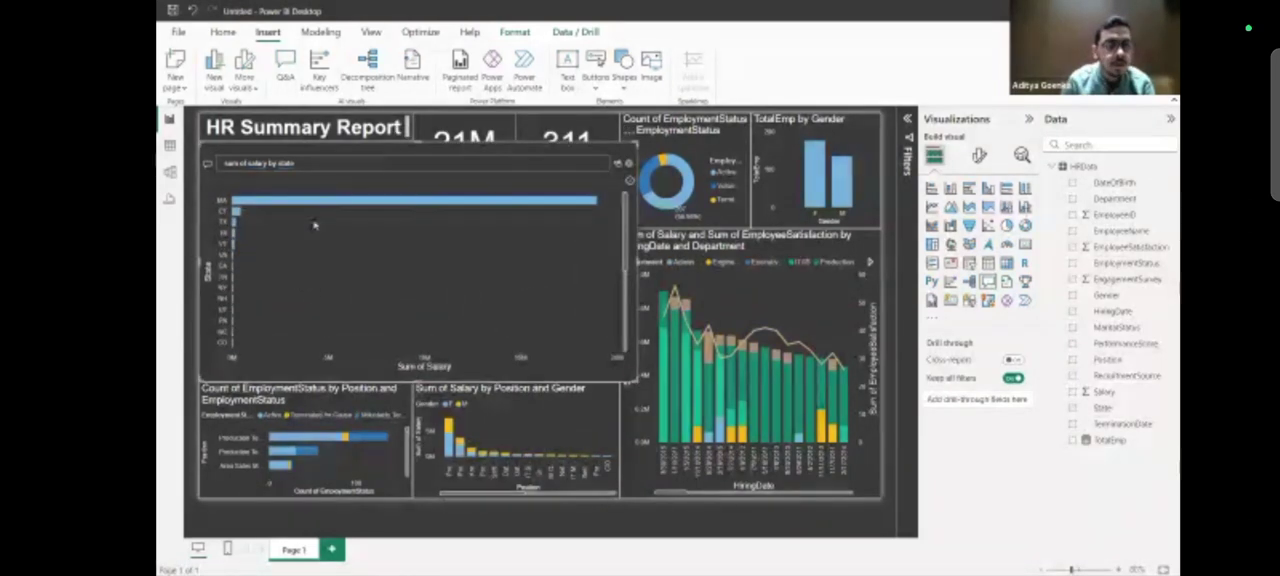
{"action": "mouse_move", "coordinate": [245, 205]}
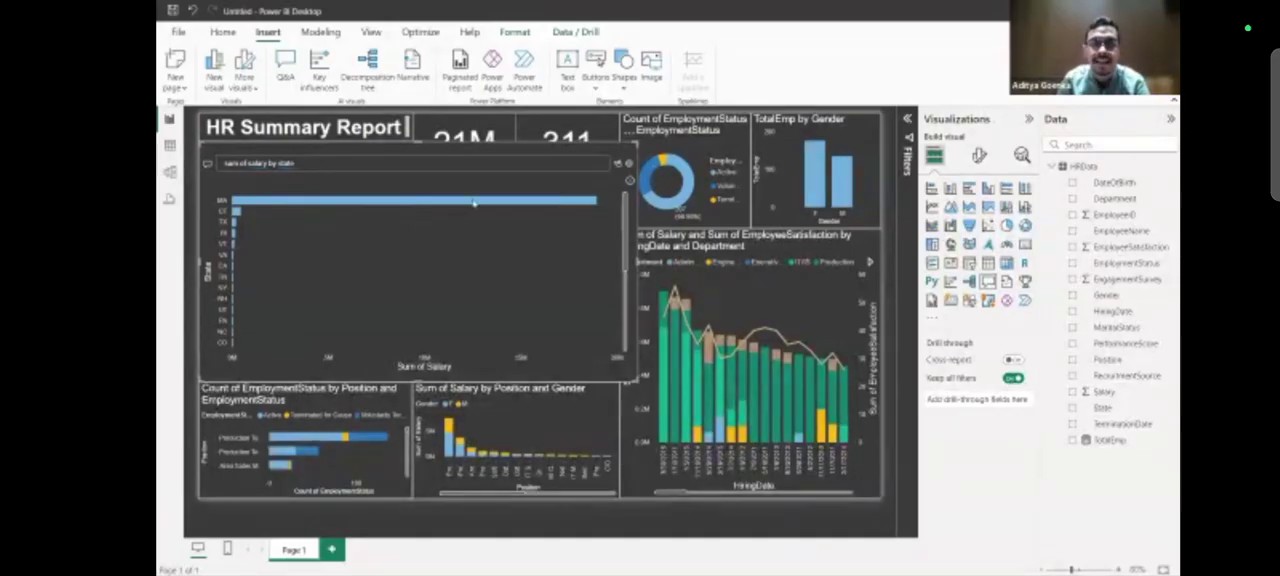
{"action": "left_click_drag", "start_coordinate": [632, 380], "coordinate": [413, 231]}
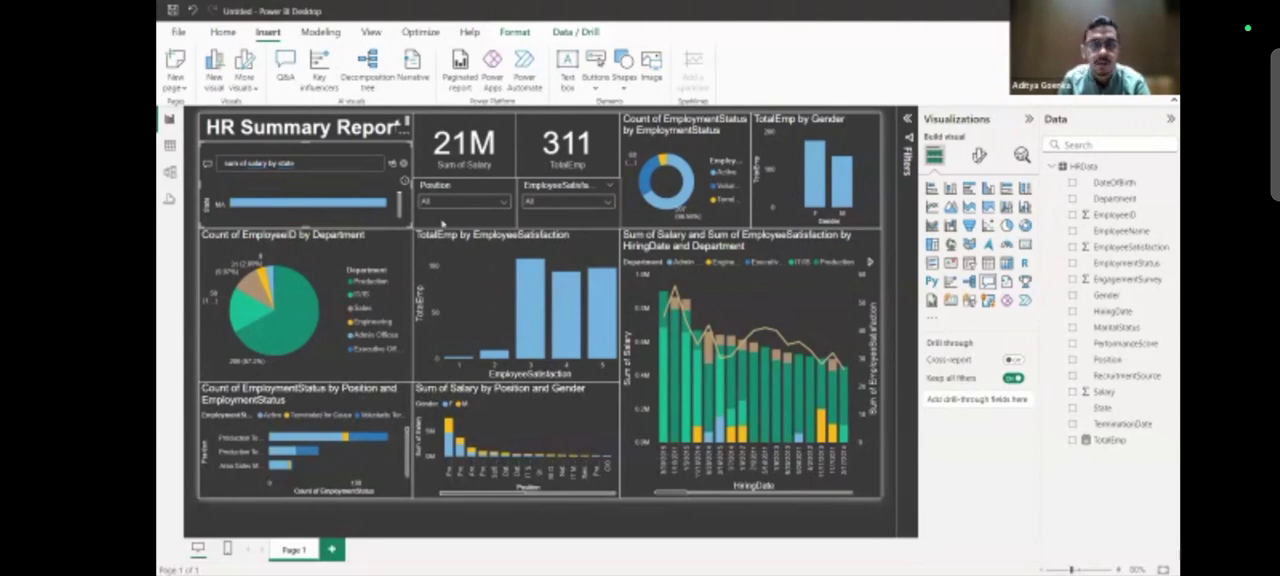
{"action": "triple_click", "coordinate": [301, 165]}
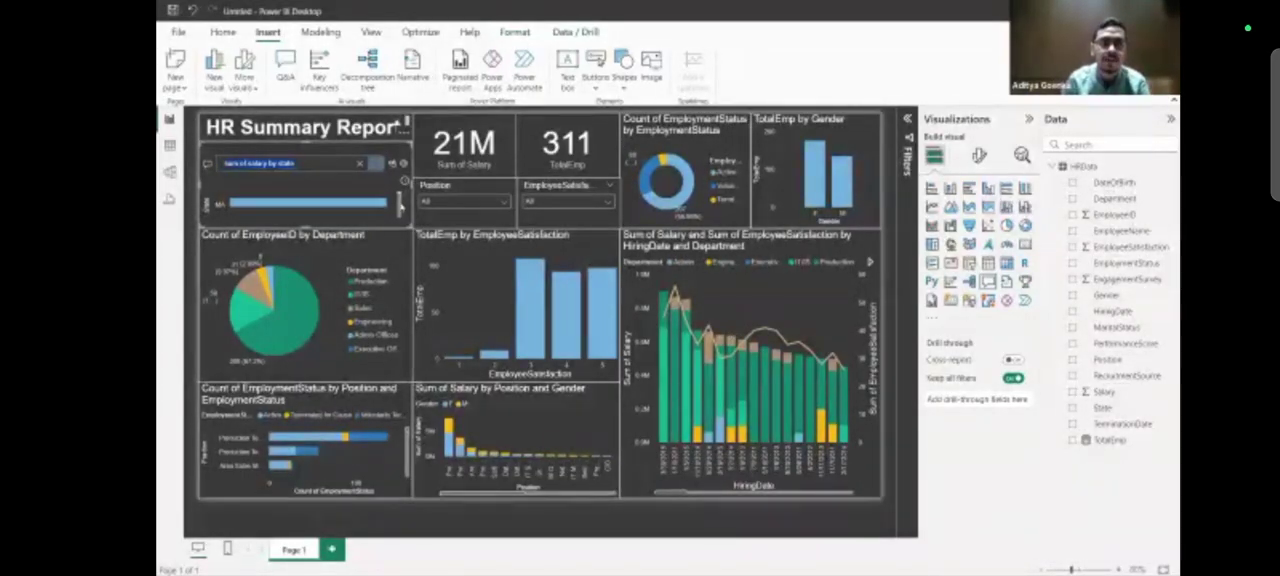
{"action": "mouse_move", "coordinate": [402, 200]}
{"action": "left_mouse_down"}
{"action": "mouse_move", "coordinate": [401, 214]}
{"action": "mouse_move", "coordinate": [395, 182]}
{"action": "left_mouse_up"}
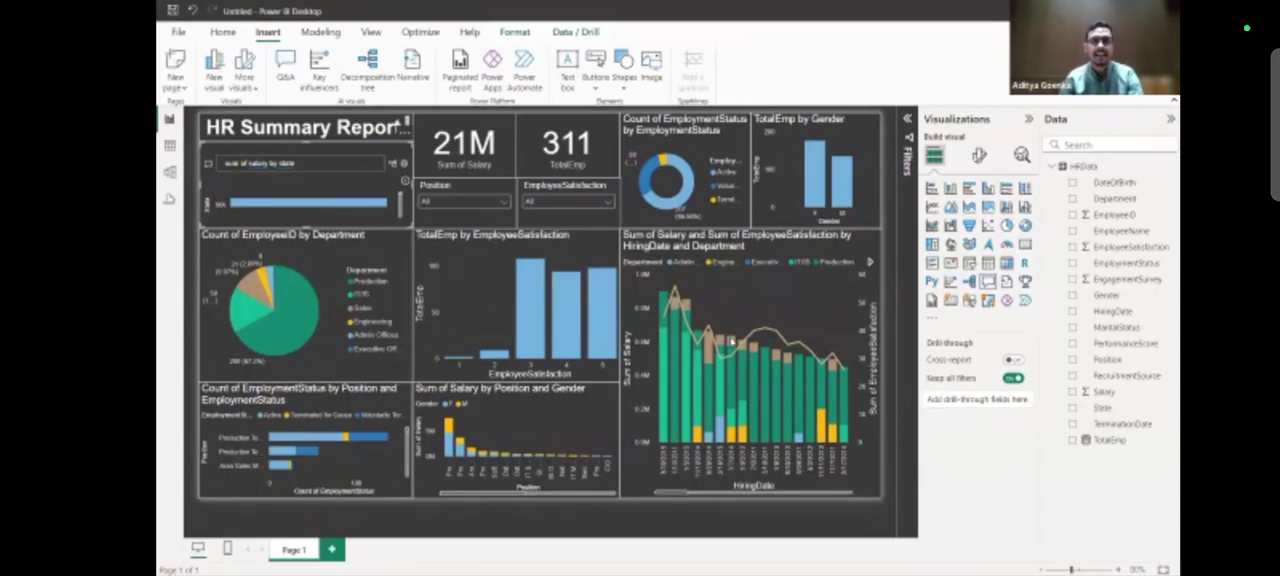
Switch between the report and the finished reference dashboard to compare their visuals, including the gender and hiring date charts.
{"action": "key", "text": "alt+Tab"}
{"action": "key", "text": "alt+Tab"}
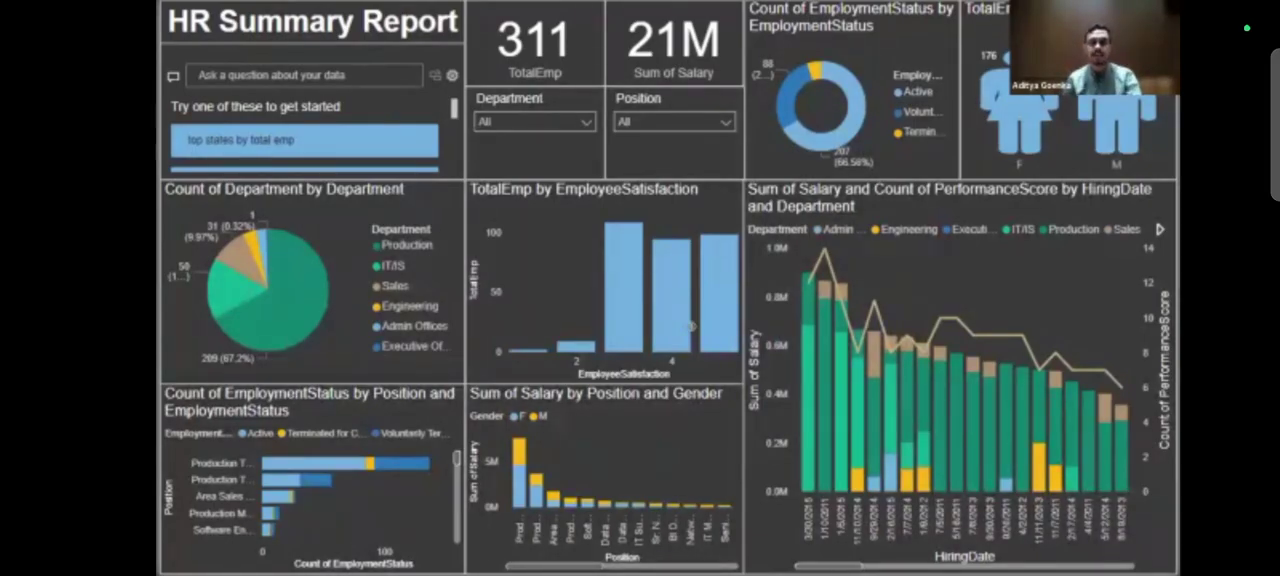
{"action": "key", "text": "alt+Tab"}
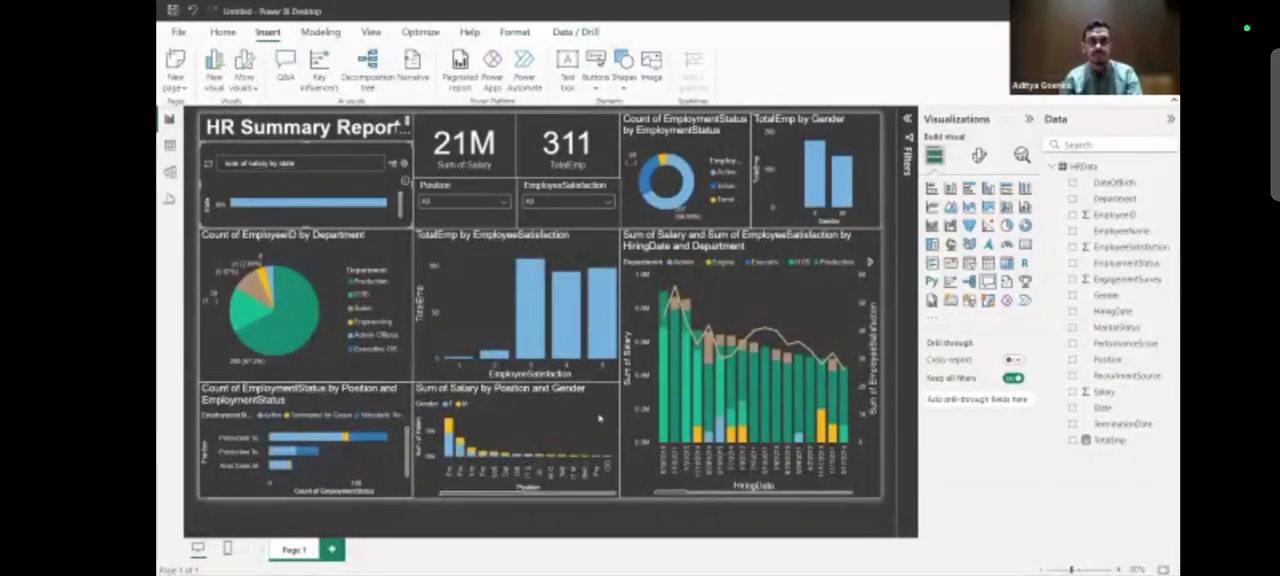
{"action": "mouse_move", "coordinate": [721, 443]}
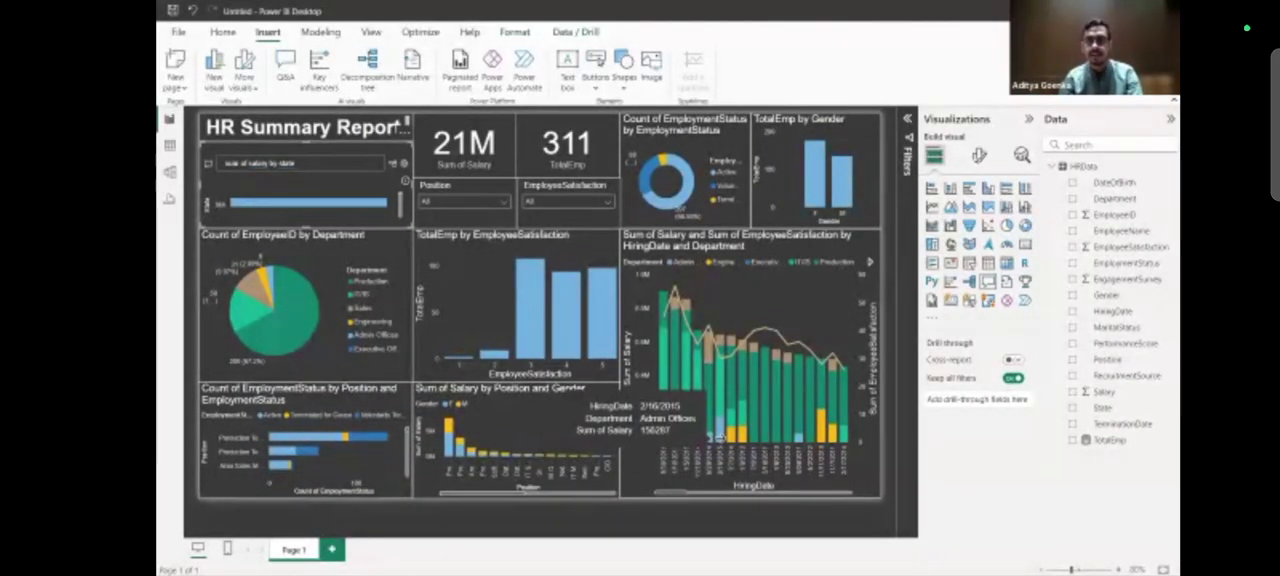
{"action": "key", "text": "alt+Tab"}
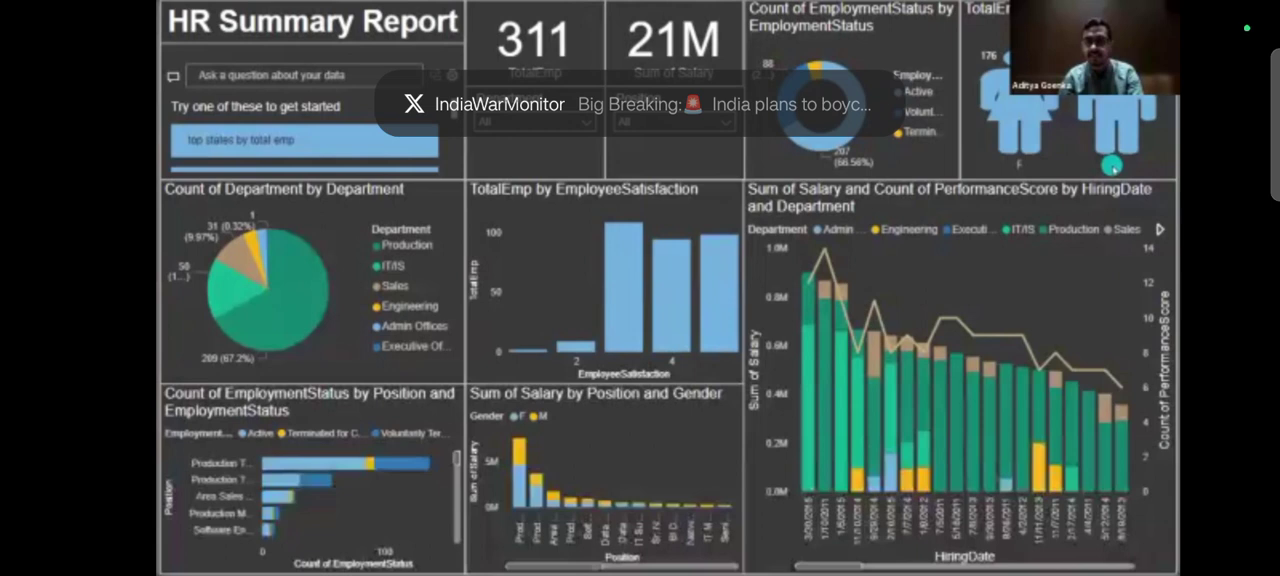
{"action": "key", "text": "alt+Tab"}
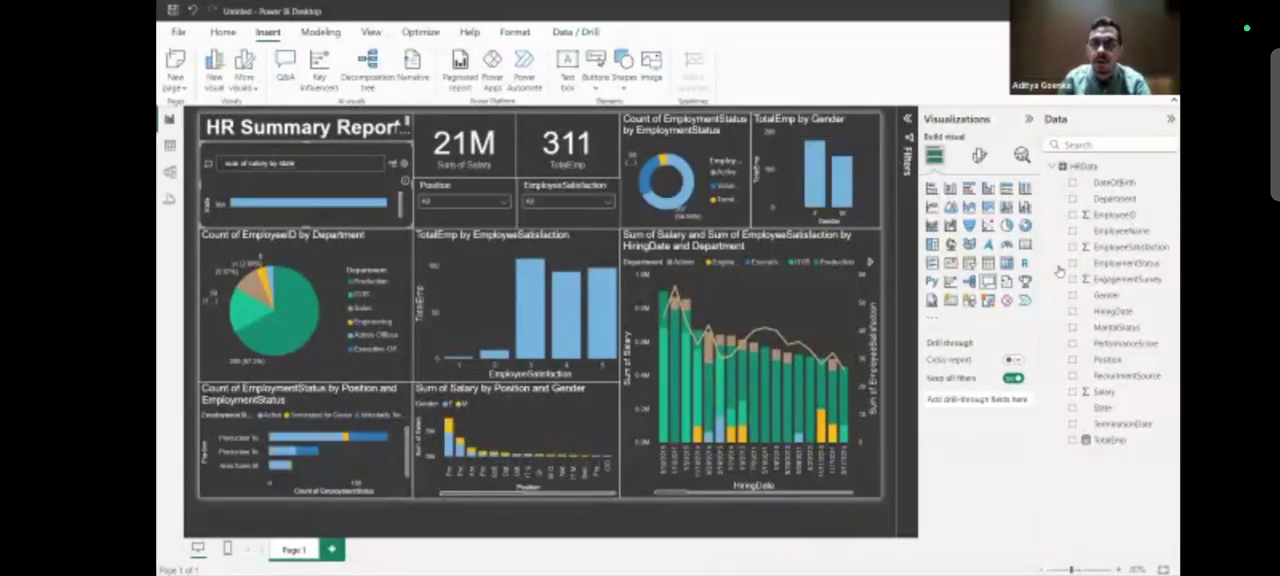
Select the TotalEmp by Gender chart and open the gallery of additional Power BI visuals.
{"action": "left_click", "coordinate": [833, 143]}
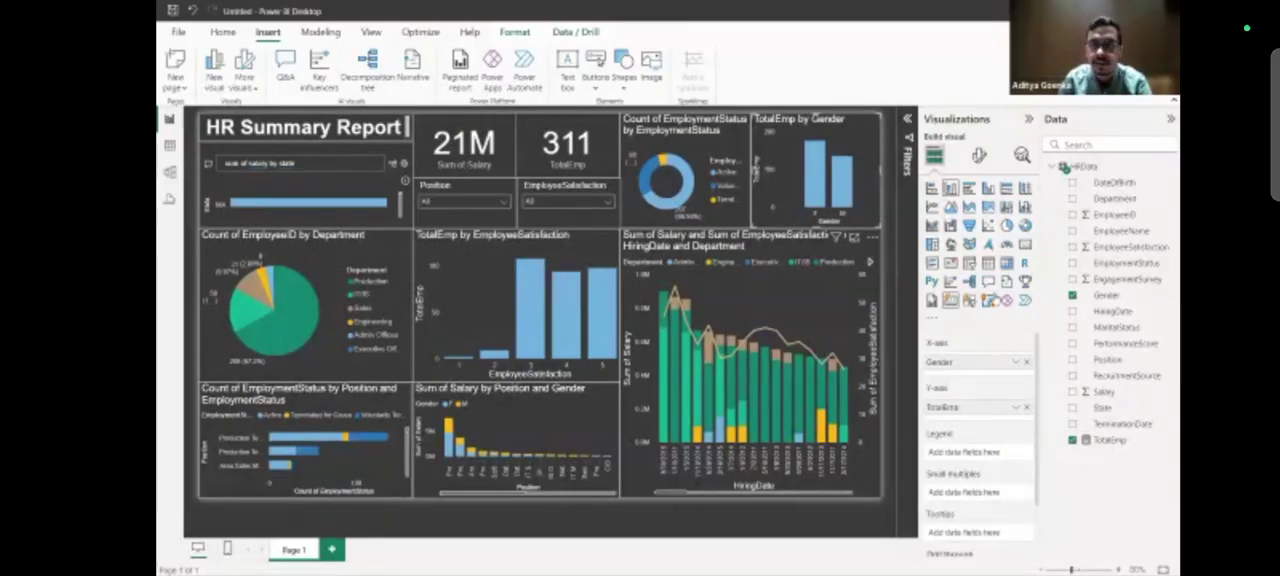
{"action": "left_click", "coordinate": [934, 320]}
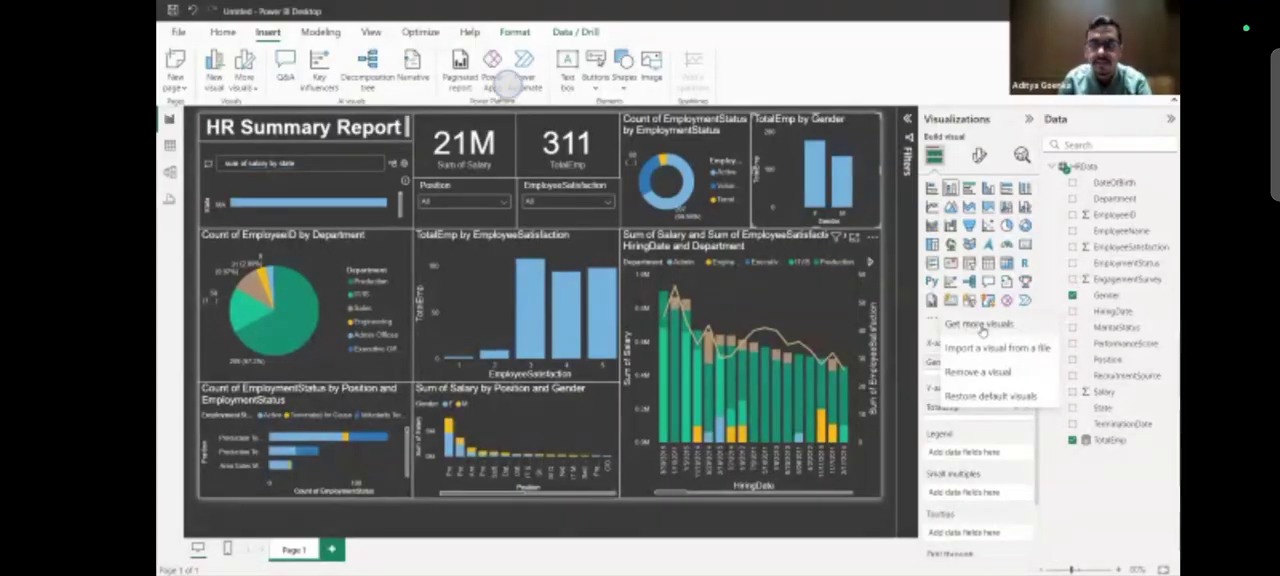
{"action": "left_click", "coordinate": [975, 325]}
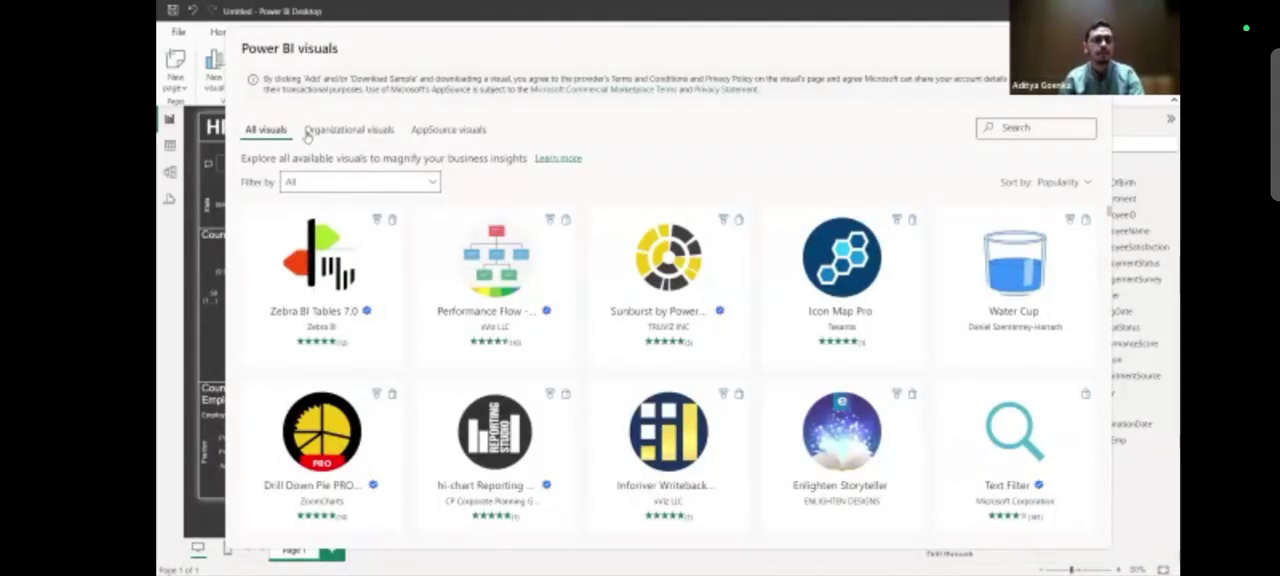
Browse the Power BI visuals gallery and search it for "inform" and for "graph".
{"action": "scroll", "coordinate": [905, 271], "scroll_direction": "down", "scroll_amount": 15}
{"action": "scroll", "coordinate": [905, 271], "scroll_direction": "down", "scroll_amount": 5}
{"action": "type", "text": "inform"}
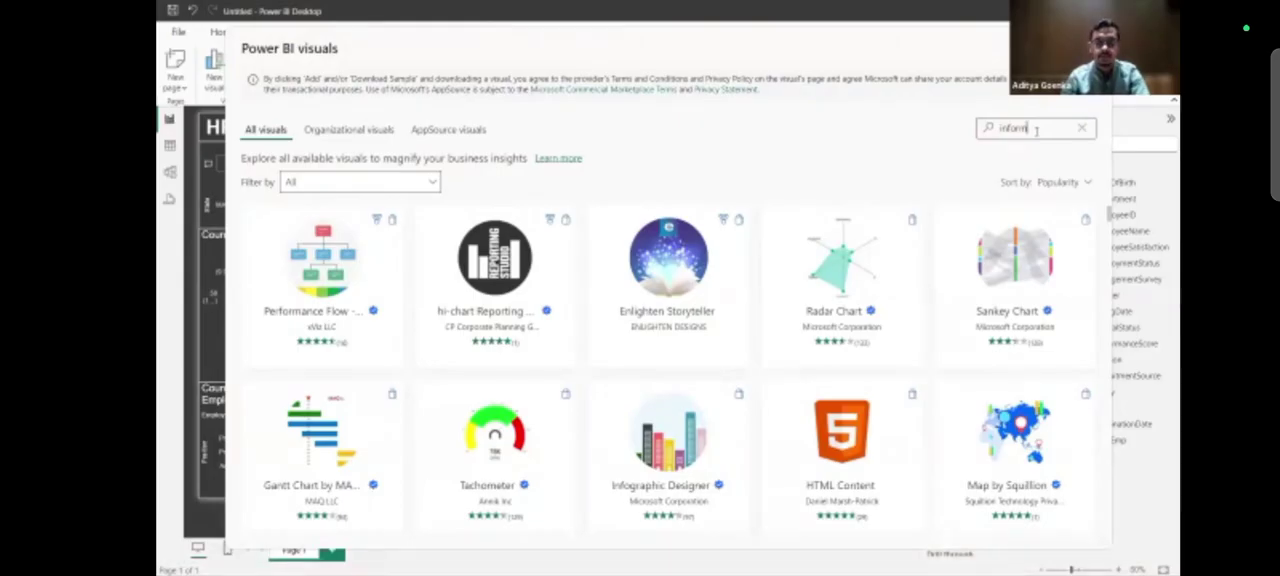
{"action": "type", "text": "a"}
{"action": "key", "text": "ctrl+a"}
{"action": "key", "text": "BackSpace"}
{"action": "type", "text": "graph"}
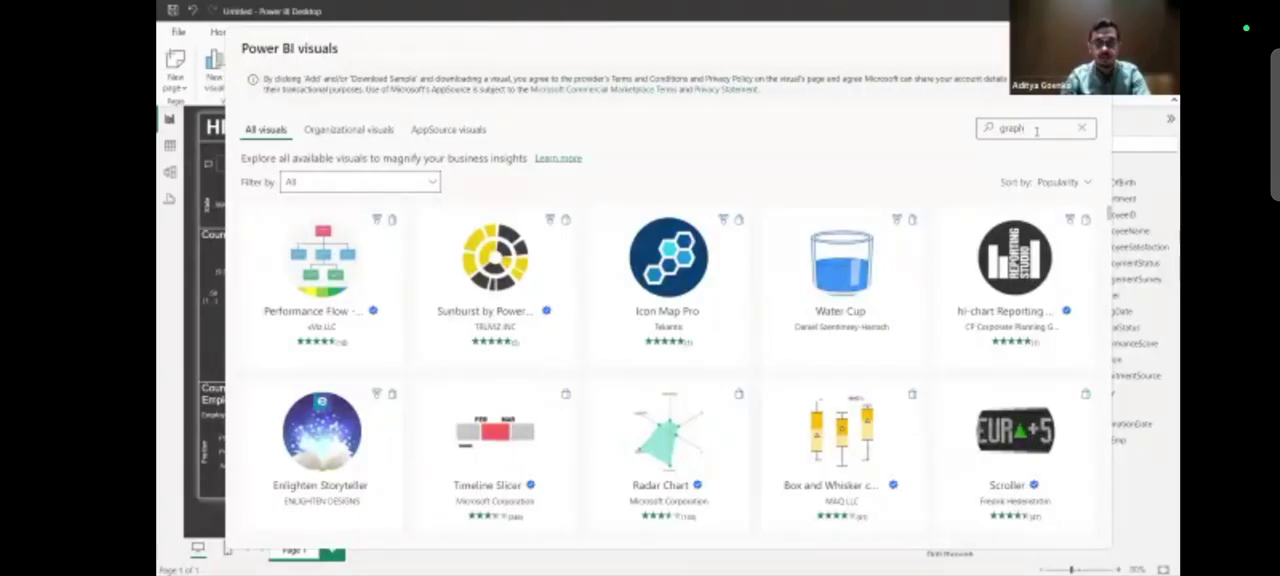
Search the visuals gallery for "graphic" and browse the matching visuals.
{"action": "scroll", "coordinate": [880, 324], "scroll_direction": "down", "scroll_amount": 4}
{"action": "scroll", "coordinate": [882, 328], "scroll_direction": "up", "scroll_amount": 2}
{"action": "scroll", "coordinate": [881, 327], "scroll_direction": "down", "scroll_amount": 6}
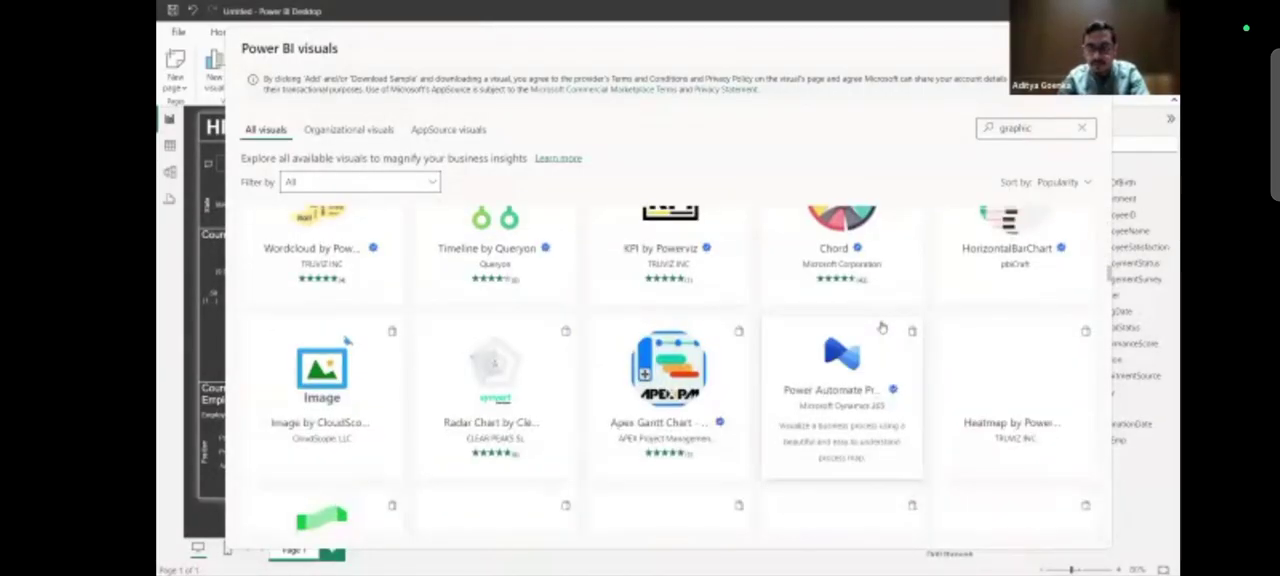
{"action": "scroll", "coordinate": [881, 325], "scroll_direction": "up", "scroll_amount": 8}
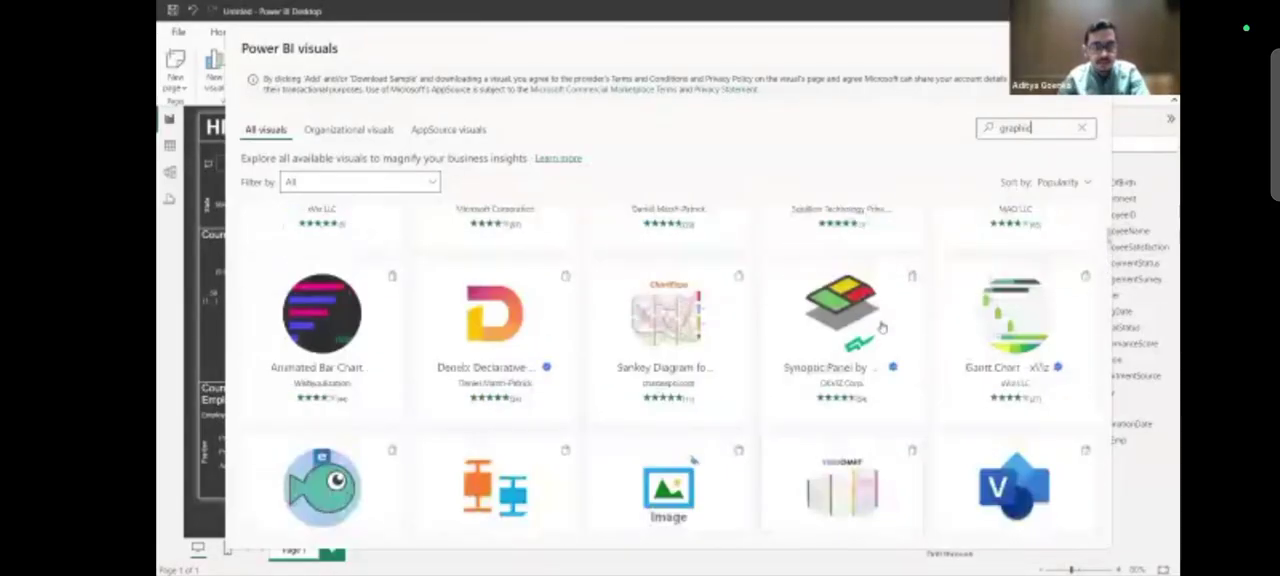
{"action": "scroll", "coordinate": [881, 325], "scroll_direction": "up", "scroll_amount": 3}
Search the visuals gallery for "infor" and add the Infographic Designer visual to the report.
{"action": "double_click", "coordinate": [1012, 128]}
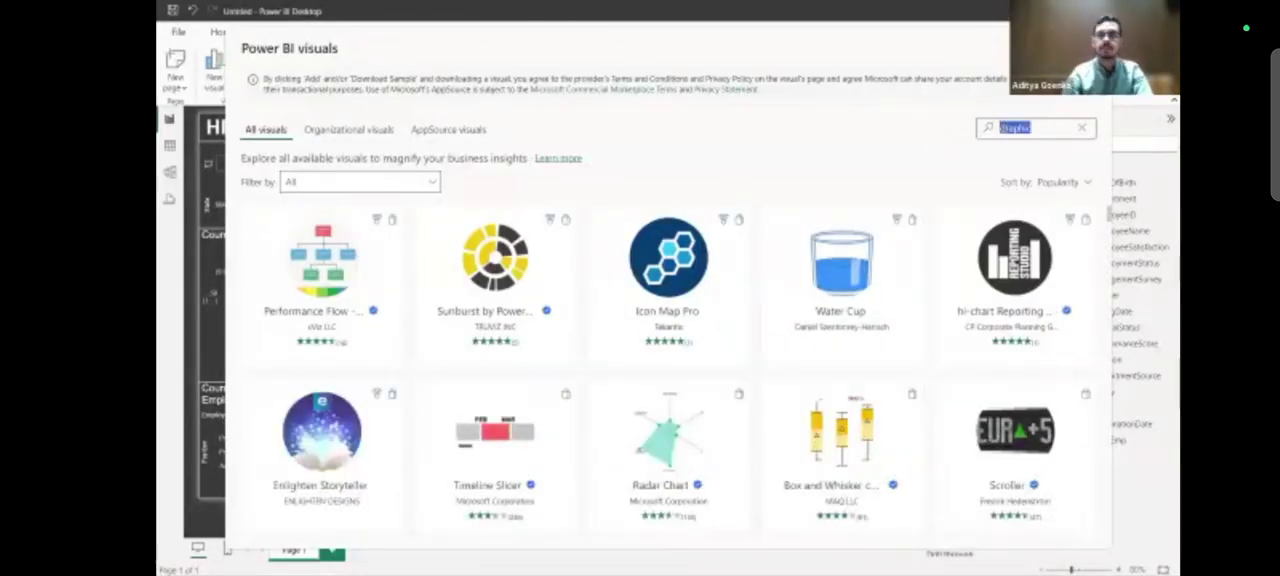
{"action": "type", "text": "infor"}
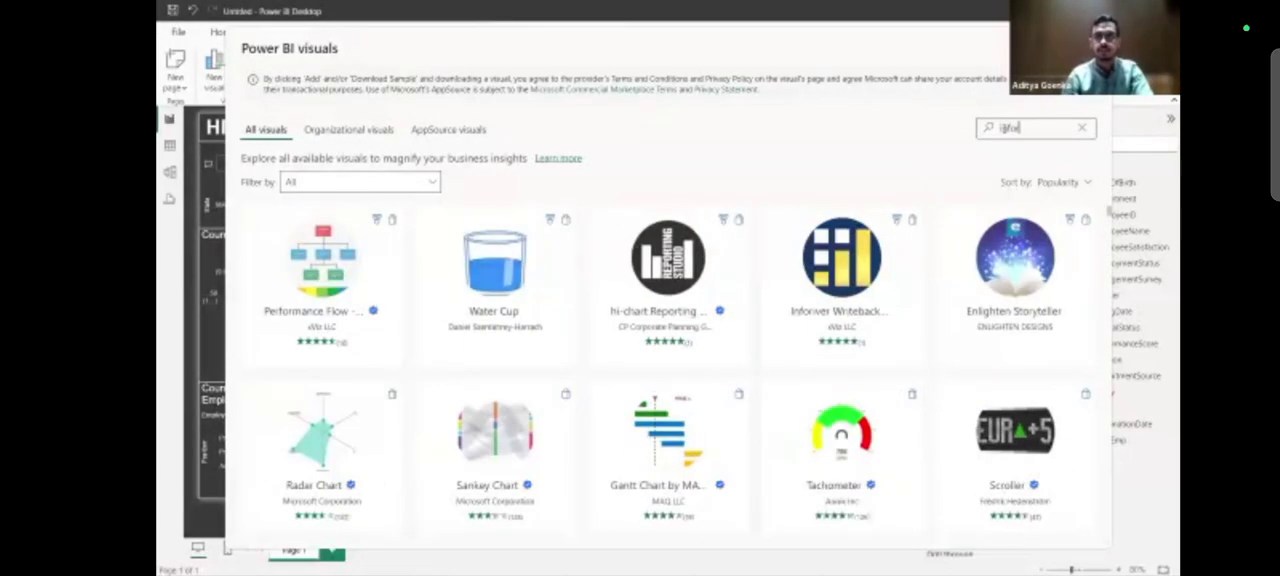
{"action": "type", "text": "m"}
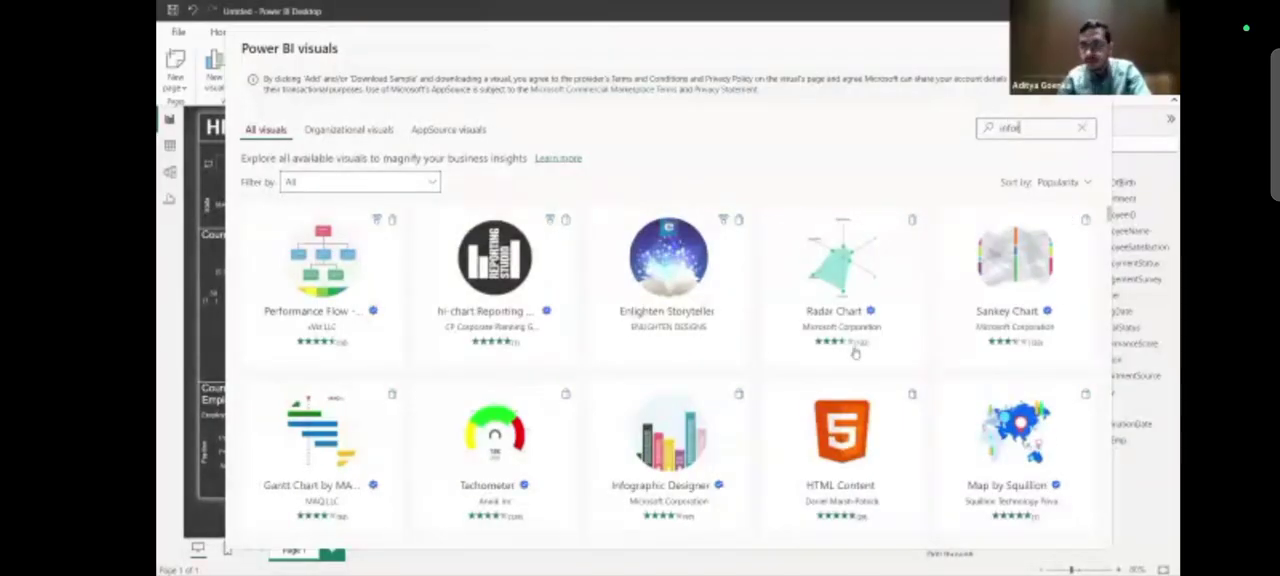
{"action": "key", "text": "BackSpace"}
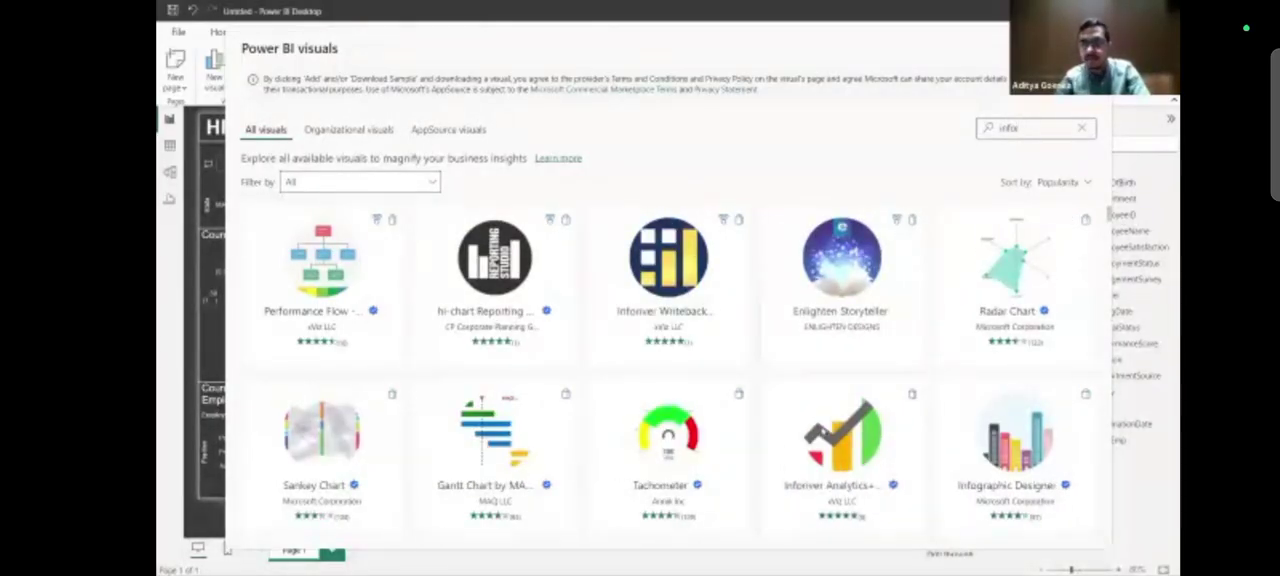
{"action": "scroll", "coordinate": [930, 419], "scroll_direction": "down", "scroll_amount": 1}
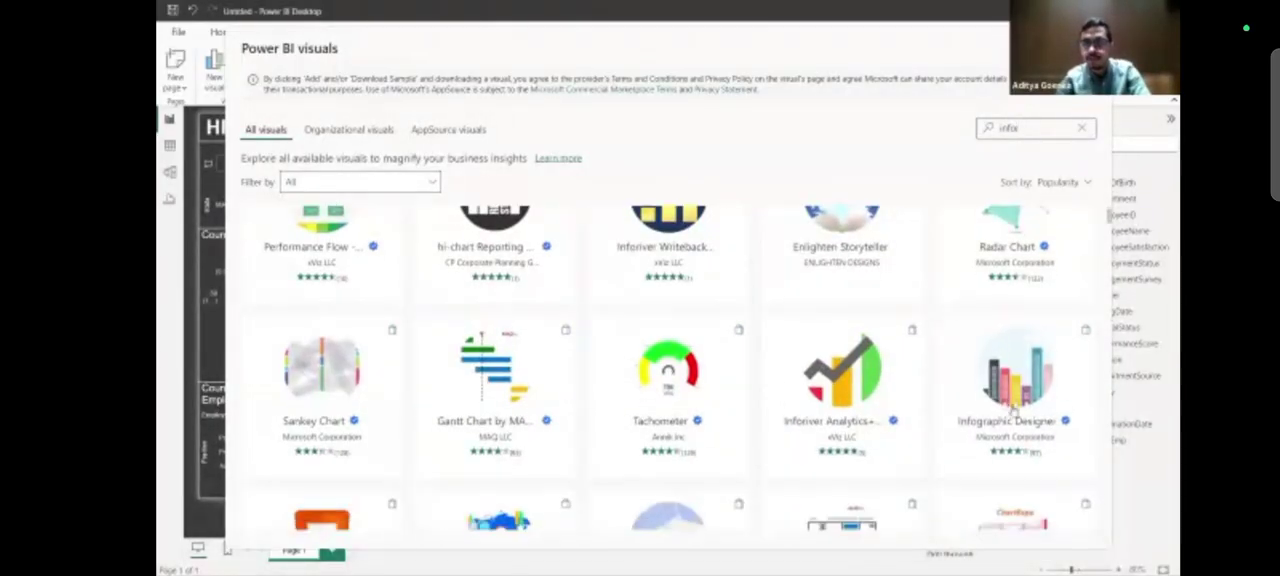
{"action": "left_click", "coordinate": [1012, 411]}
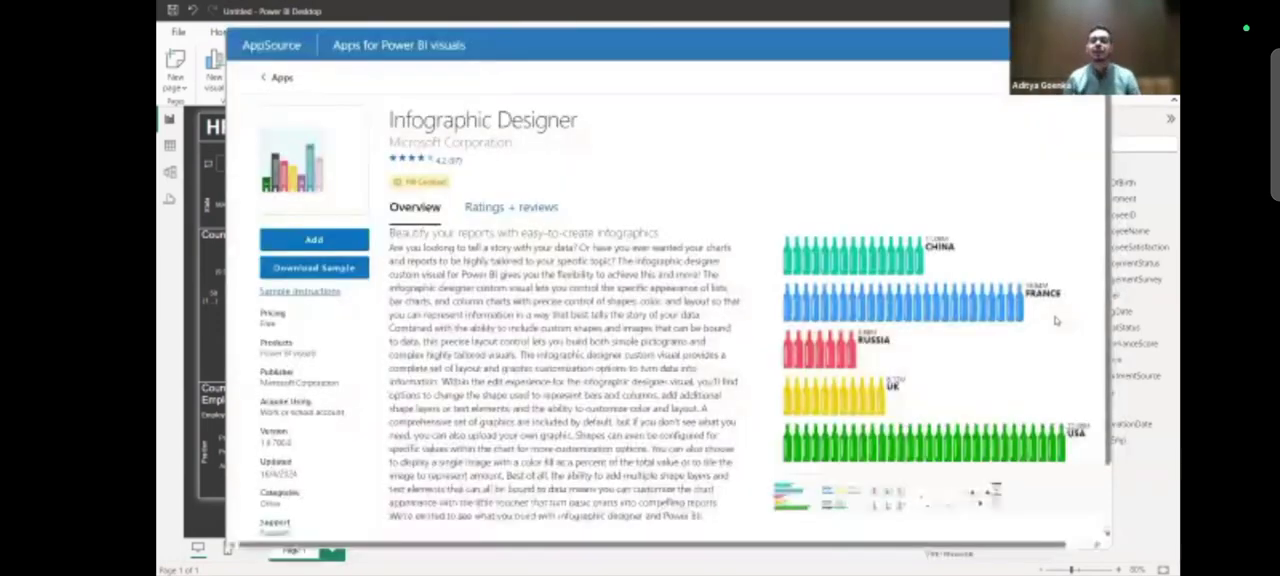
{"action": "left_click", "coordinate": [321, 241]}
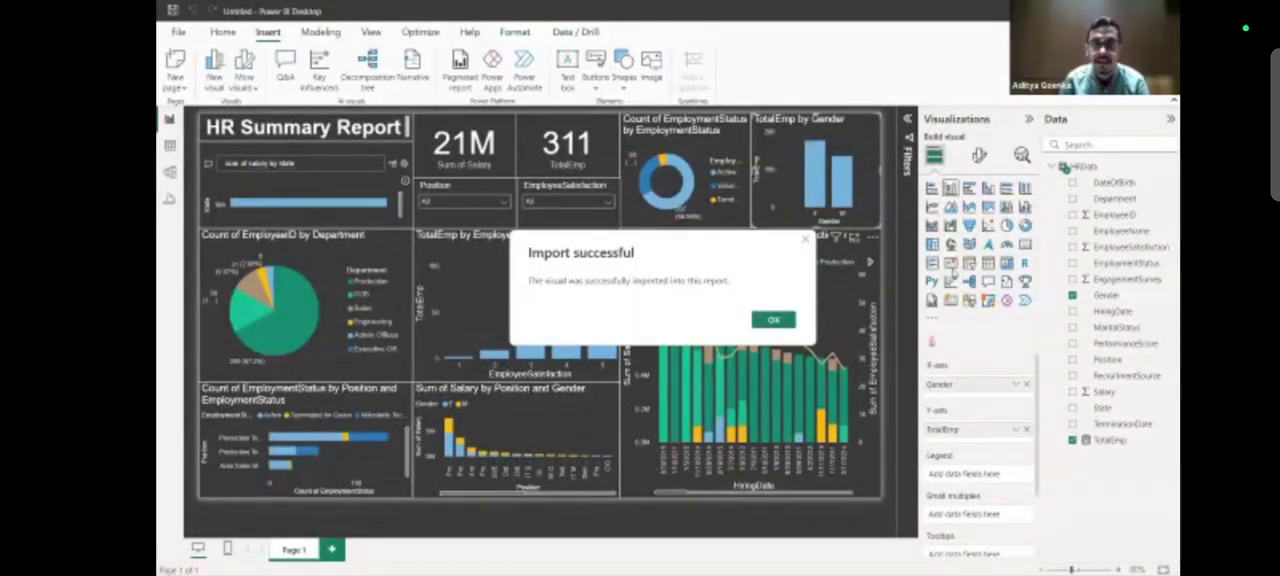
{"action": "left_click", "coordinate": [773, 319]}
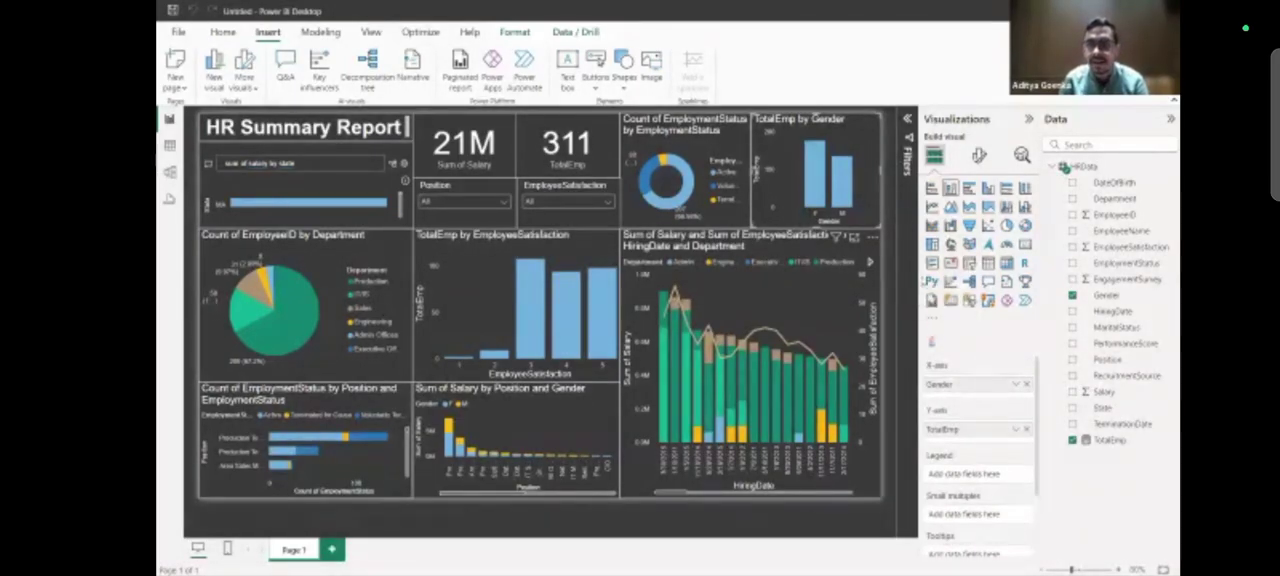
Convert the TotalEmp by Gender chart to the Infographic Designer visual and enlarge it with its mark designer open.
{"action": "left_click", "coordinate": [931, 342]}
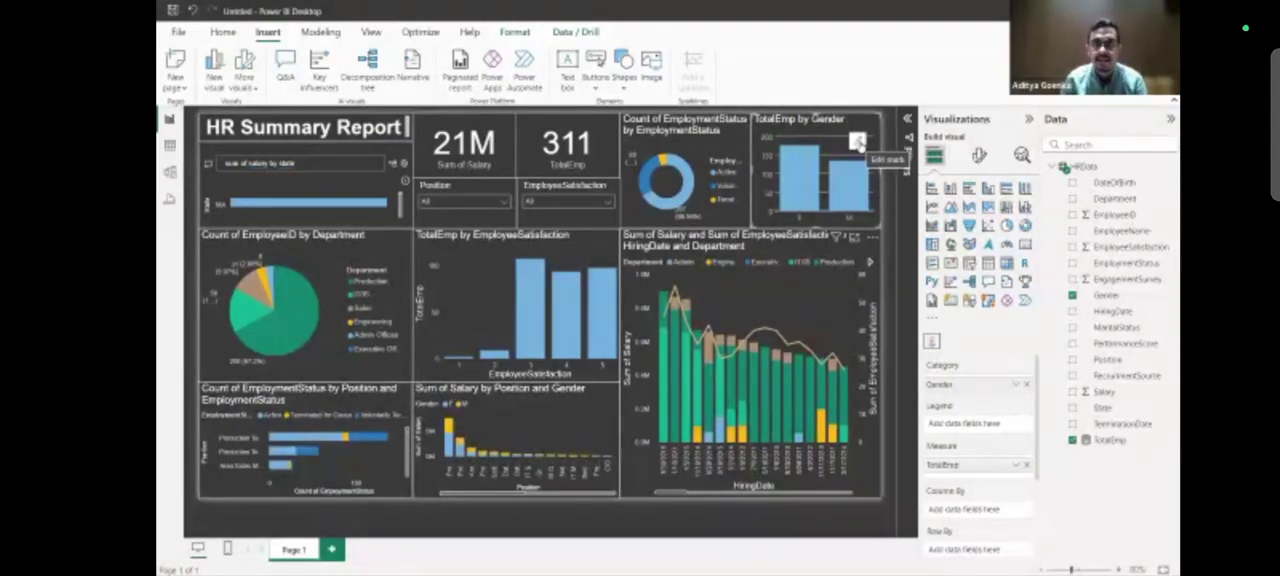
{"action": "left_click", "coordinate": [856, 142]}
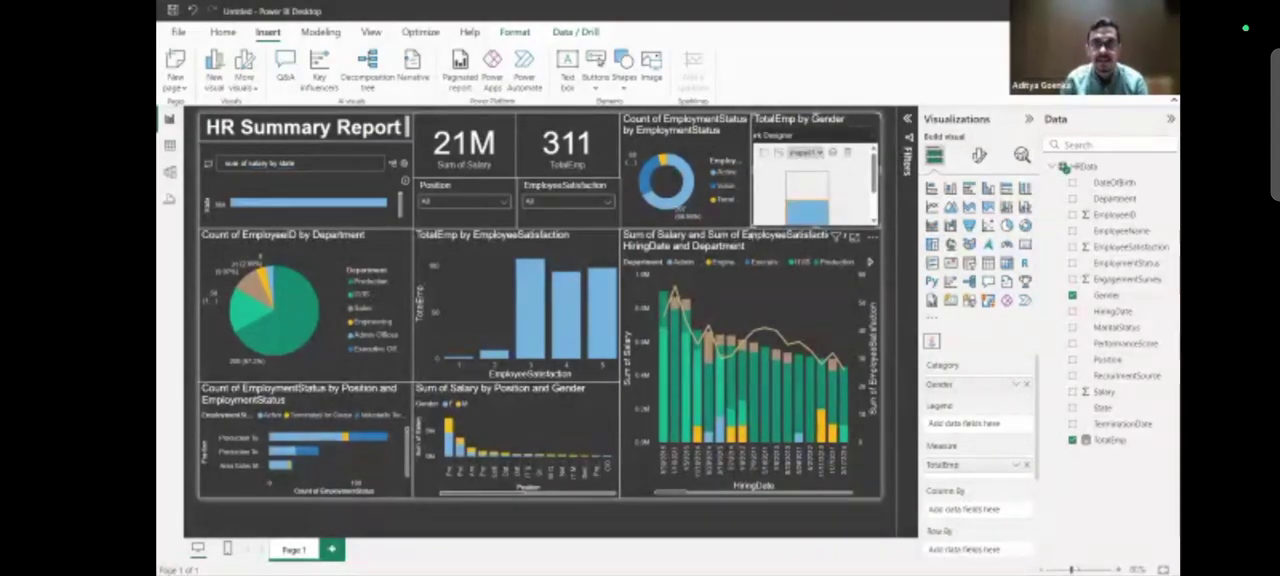
{"action": "left_click_drag", "start_coordinate": [752, 227], "coordinate": [519, 391]}
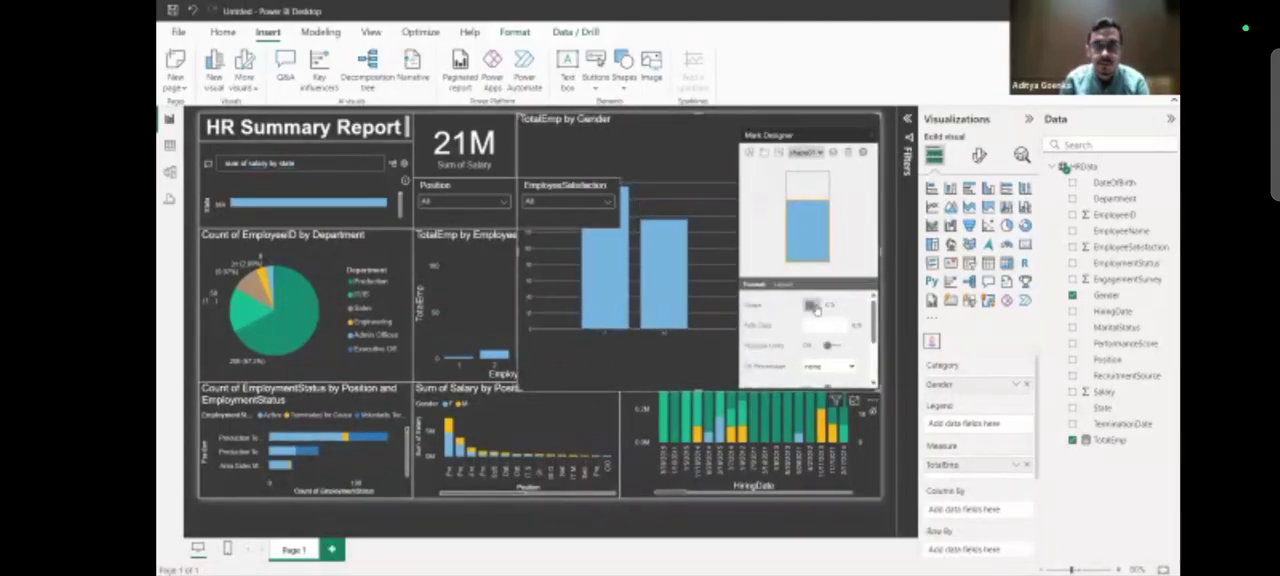
Insert a person figure from the People shapes as a second shape in the mark designer.
{"action": "left_click", "coordinate": [815, 307]}
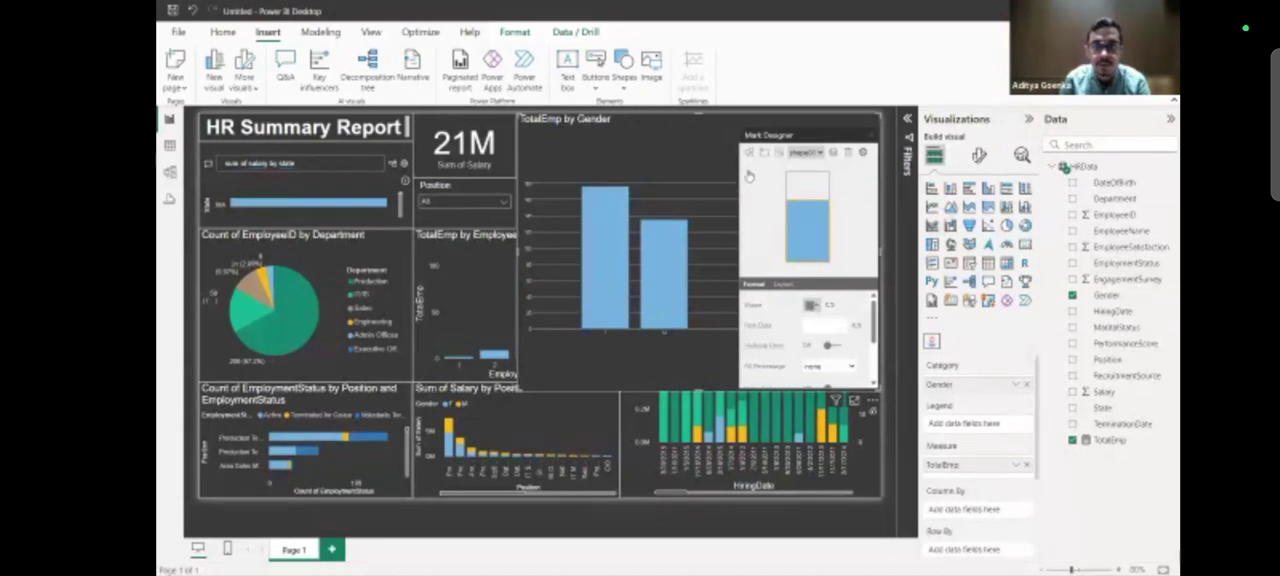
{"action": "left_click", "coordinate": [748, 160]}
{"action": "left_click", "coordinate": [748, 160]}
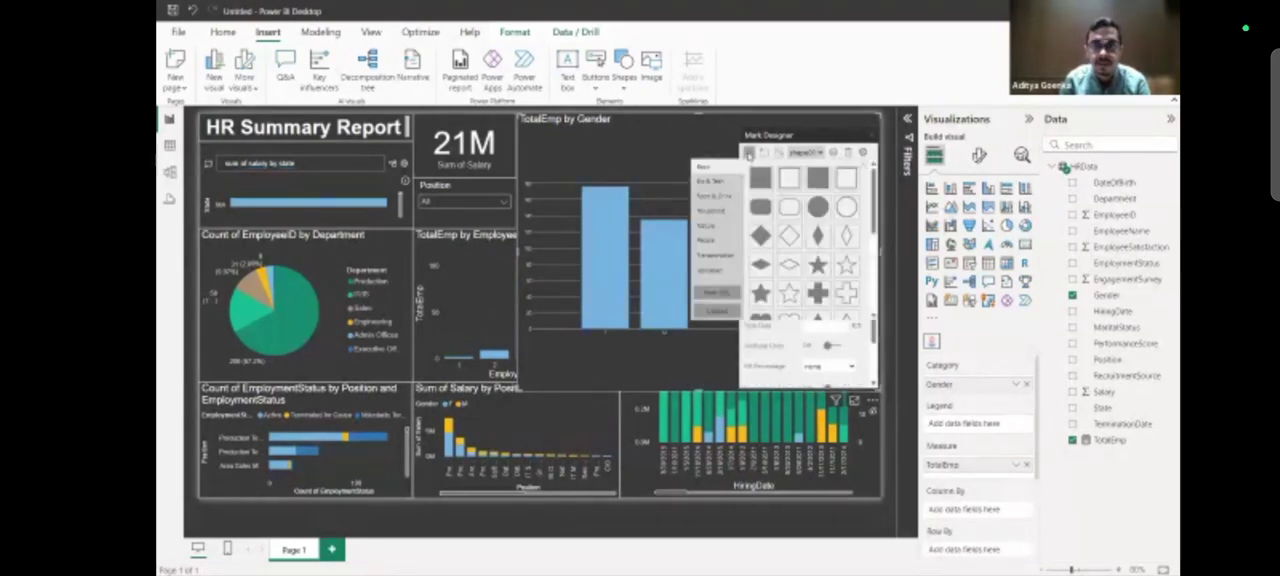
{"action": "left_click", "coordinate": [710, 243]}
{"action": "left_click", "coordinate": [770, 177]}
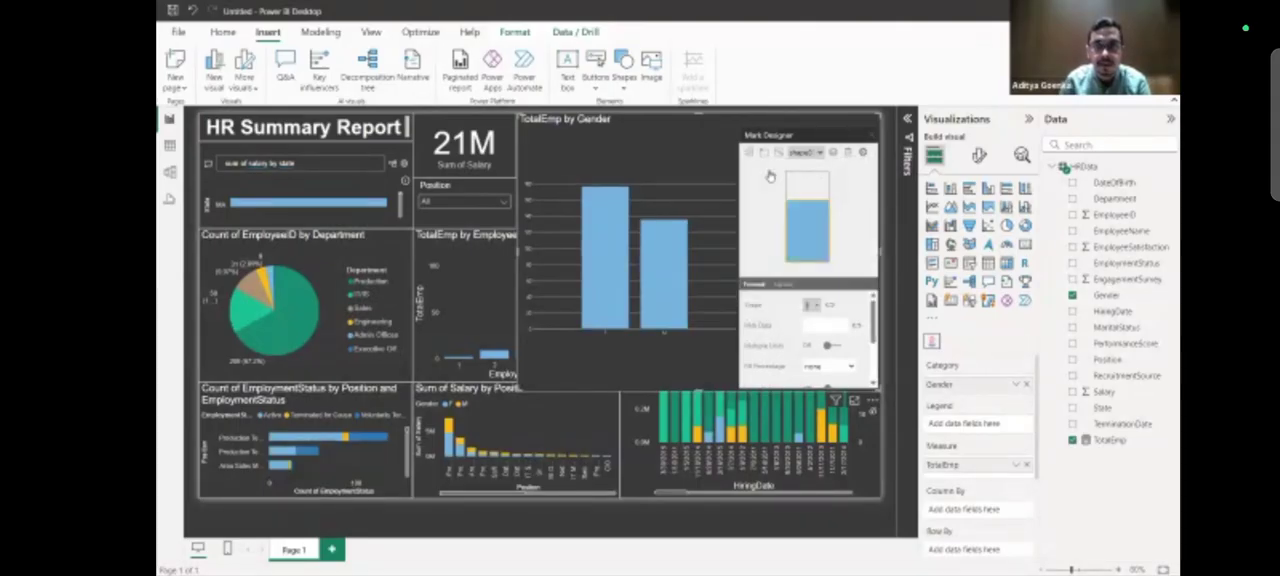
Bind the second shape to the Gender field and choose person figures for the F and M values.
{"action": "left_click", "coordinate": [829, 306]}
{"action": "left_click", "coordinate": [826, 316]}
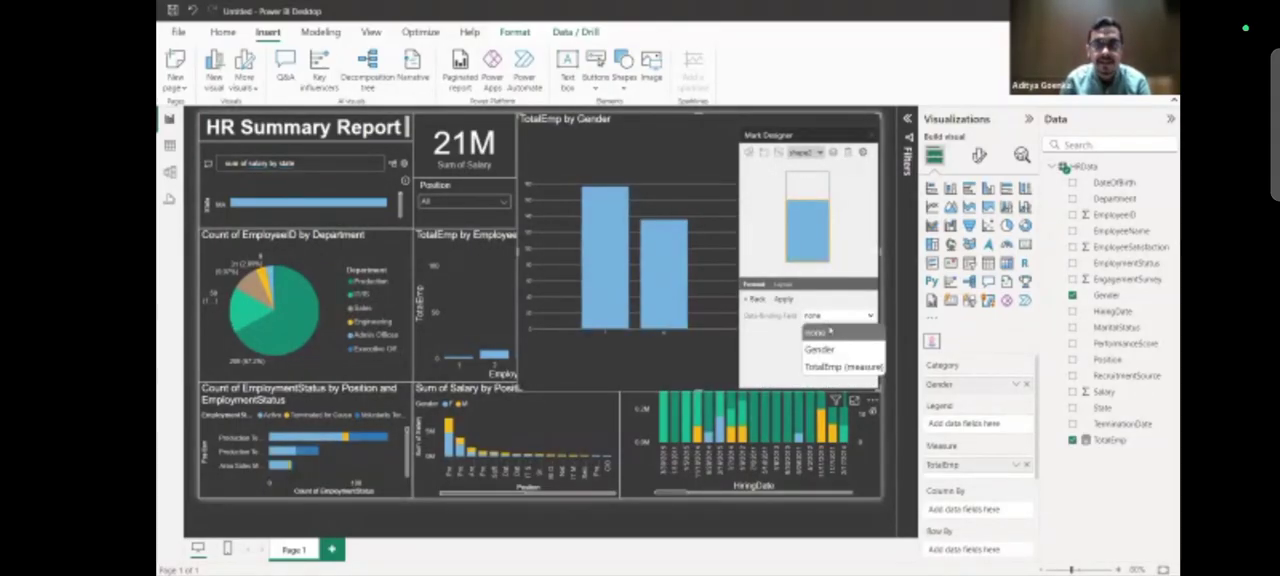
{"action": "left_click", "coordinate": [834, 347]}
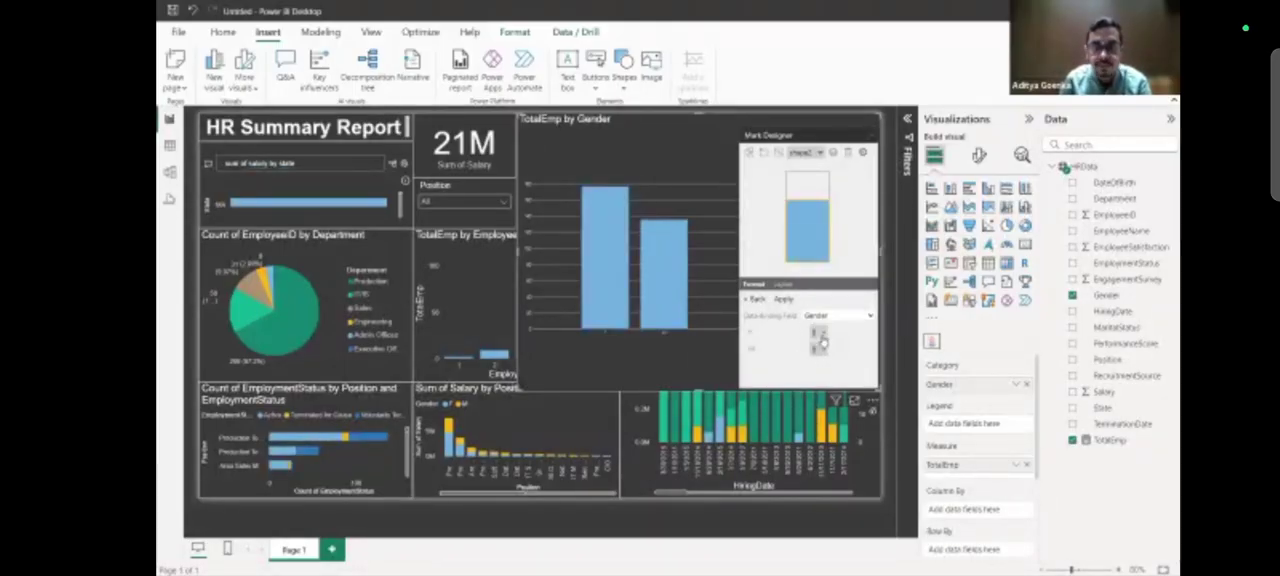
{"action": "left_click", "coordinate": [820, 343]}
{"action": "left_click", "coordinate": [820, 351]}
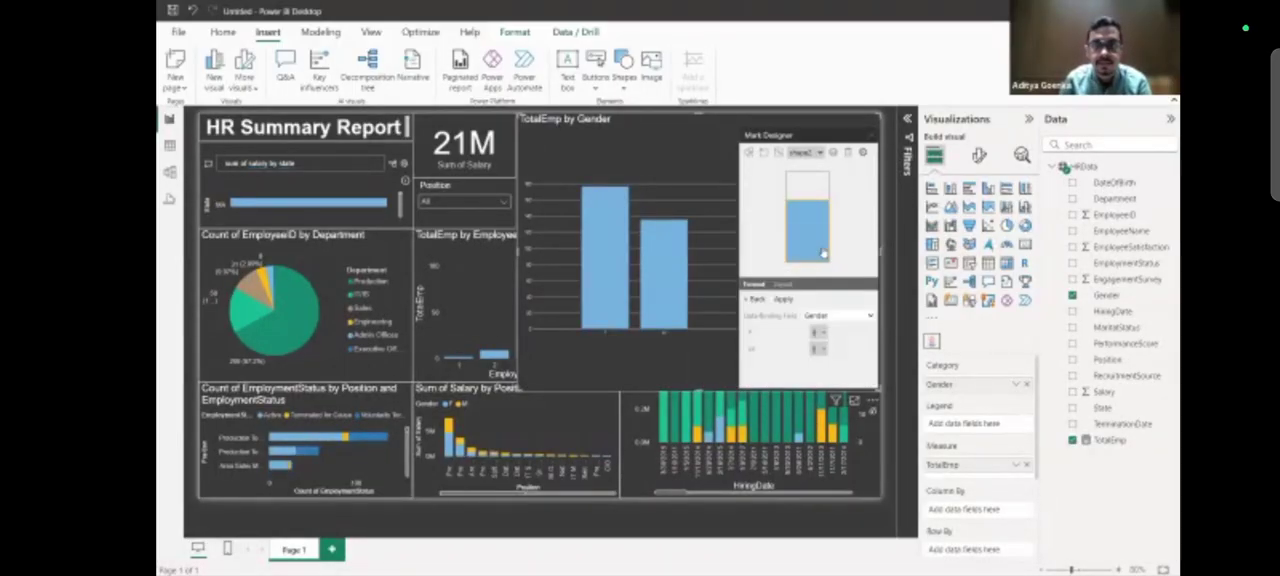
{"action": "left_click", "coordinate": [820, 351]}
{"action": "left_click", "coordinate": [761, 250]}
Switch the mark designer to the original bar shape and bind its shape to the Gender field.
{"action": "left_click", "coordinate": [806, 153]}
{"action": "left_click", "coordinate": [808, 172]}
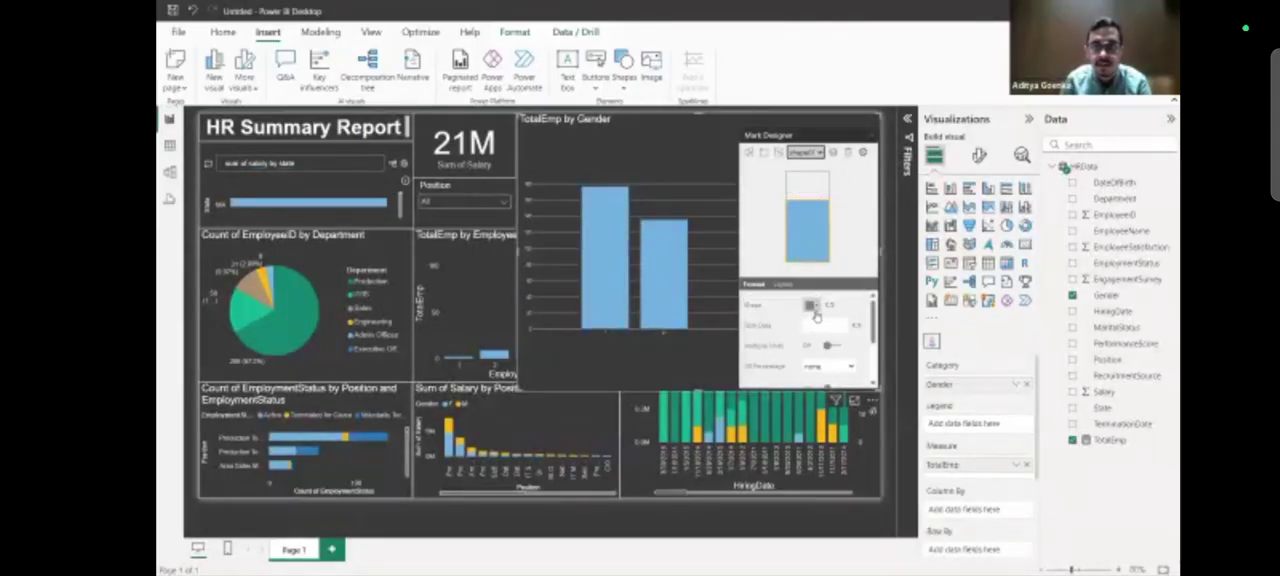
{"action": "left_click", "coordinate": [829, 307]}
{"action": "left_click", "coordinate": [833, 316]}
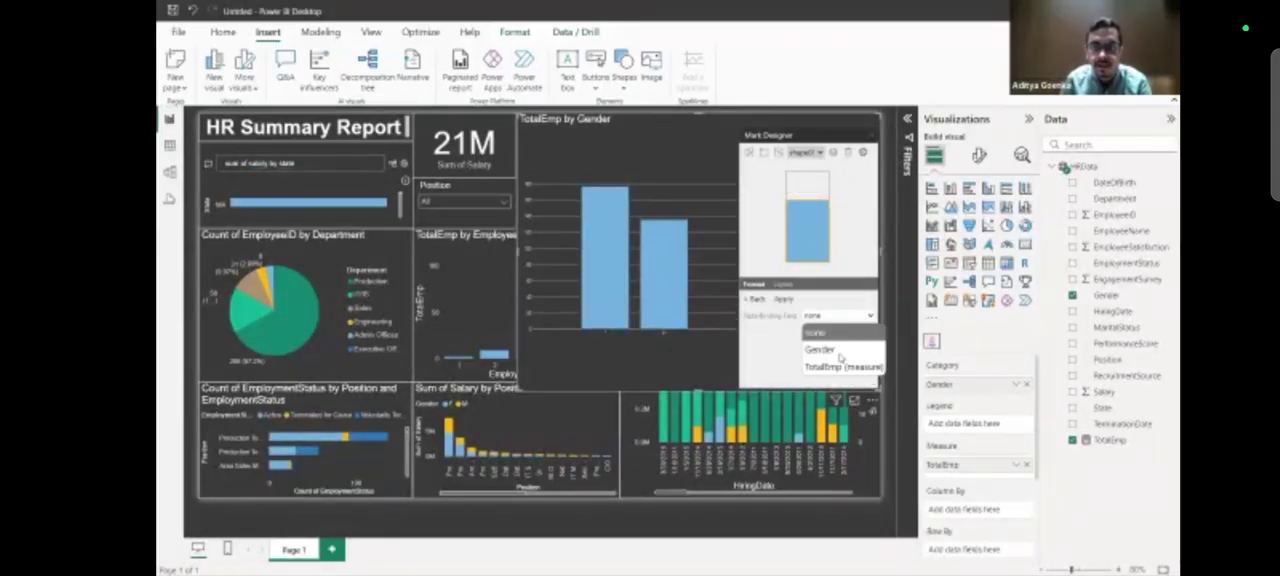
{"action": "left_click", "coordinate": [816, 344]}
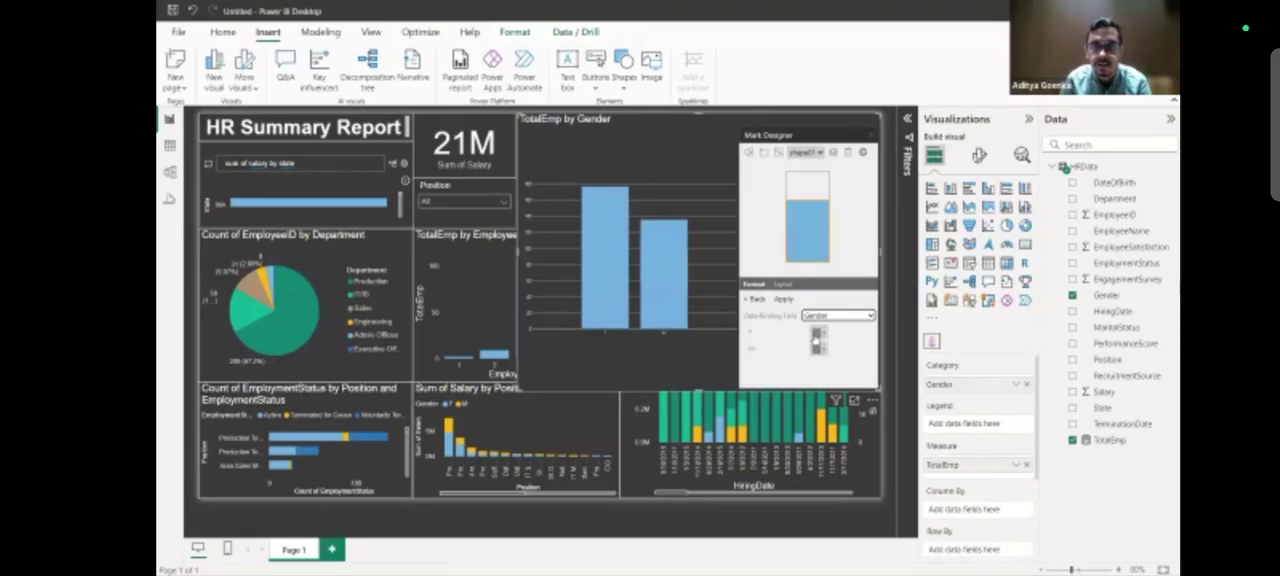
Apply a female figure for F and a male figure for M, and shrink the gender visual back to its original size.
{"action": "left_click", "coordinate": [817, 342]}
{"action": "left_click", "coordinate": [824, 253]}
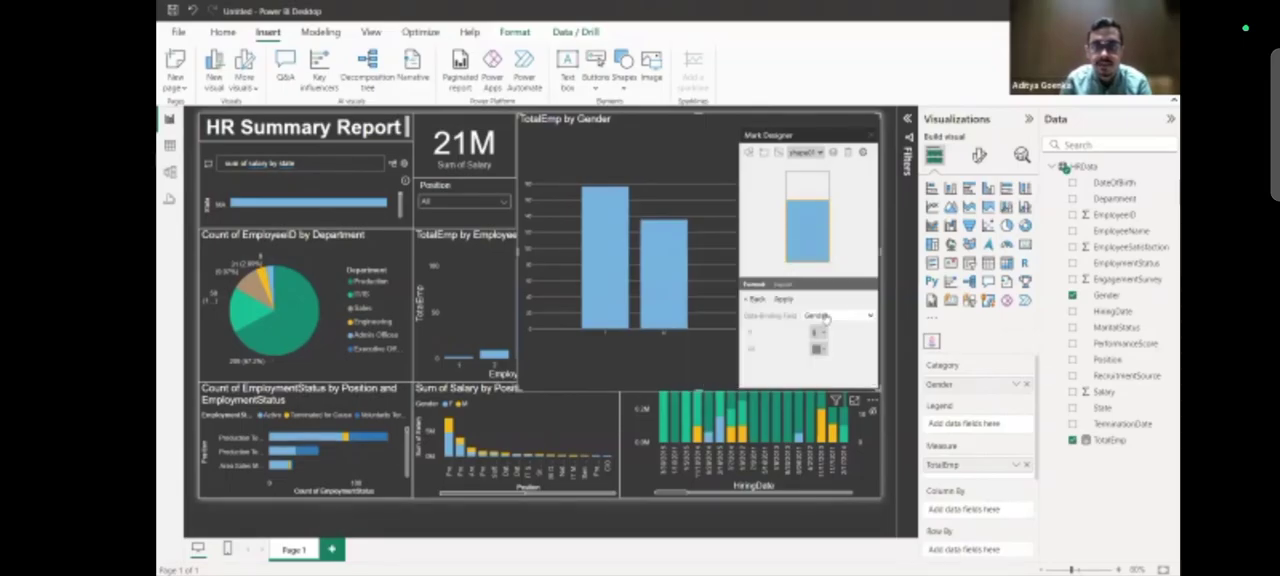
{"action": "left_click", "coordinate": [821, 345]}
{"action": "left_click", "coordinate": [766, 245]}
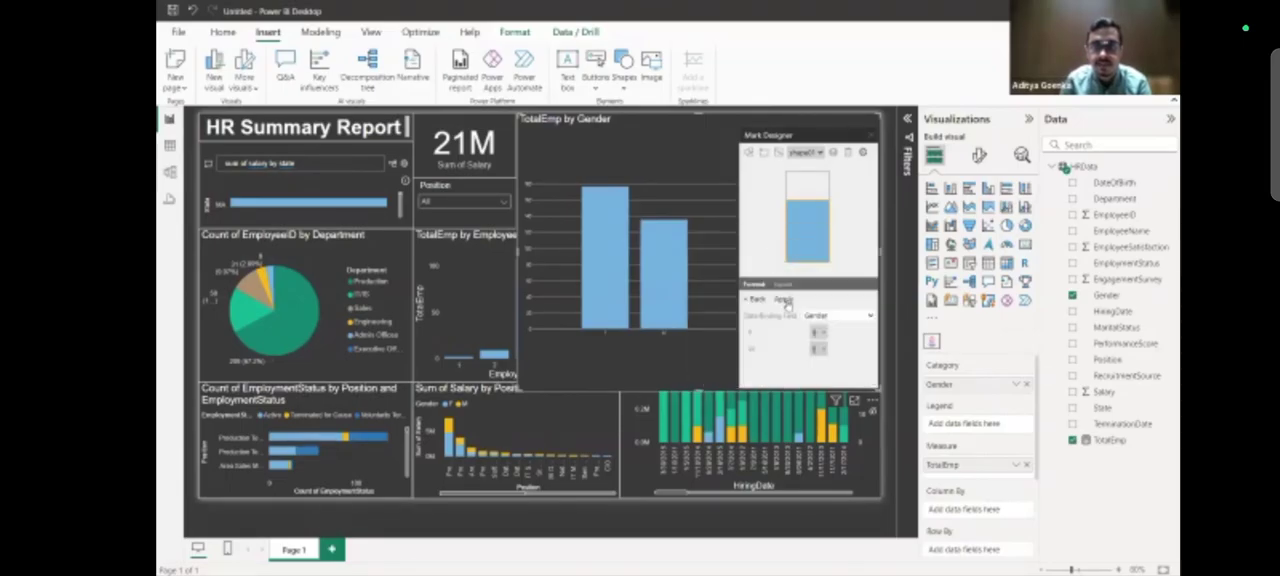
{"action": "left_click", "coordinate": [783, 300]}
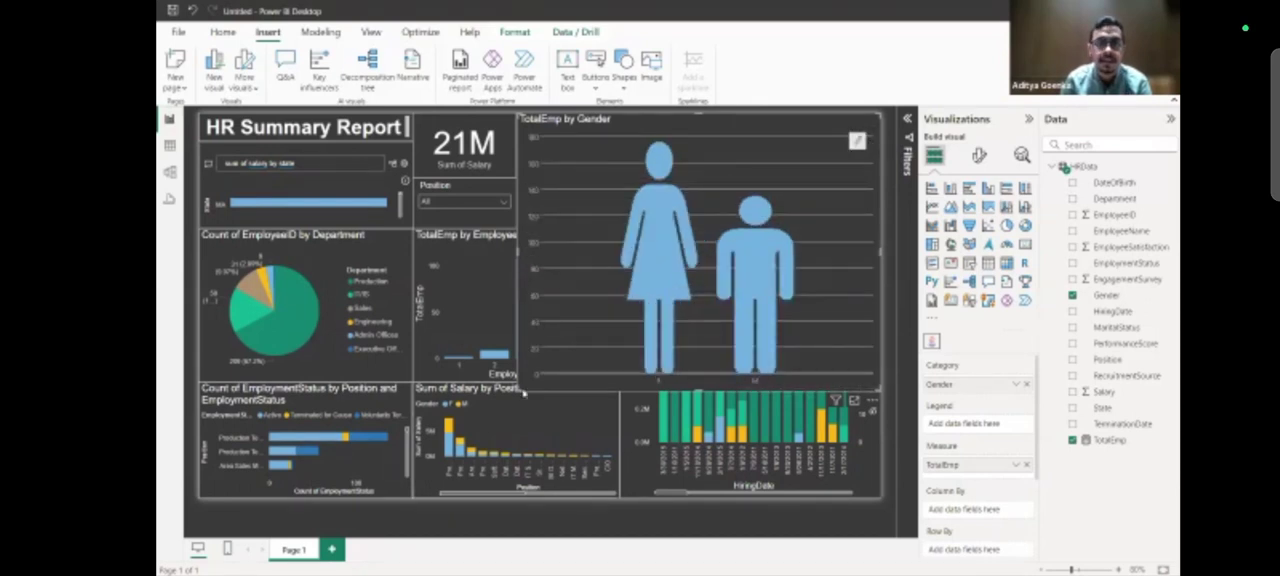
{"action": "left_click_drag", "start_coordinate": [528, 402], "coordinate": [752, 223]}
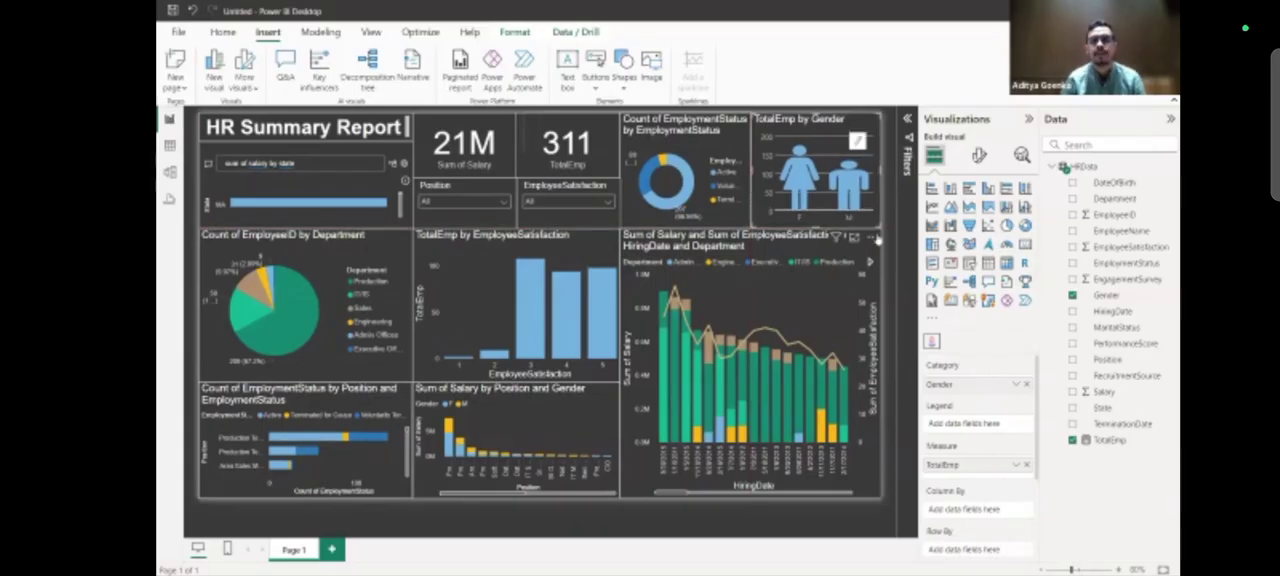
{"action": "left_click", "coordinate": [888, 237]}
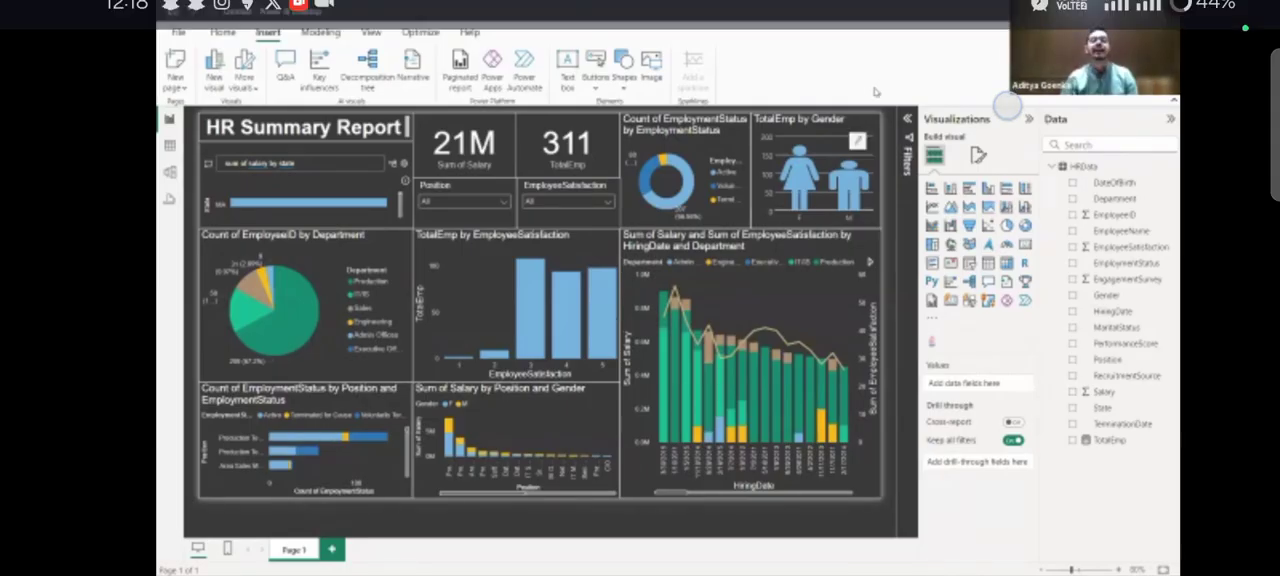
Delete the gender infographic and recreate it as a stacked column chart with Gender on the X-axis and TotalEmp on the Y-axis.
{"action": "left_click", "coordinate": [872, 122]}
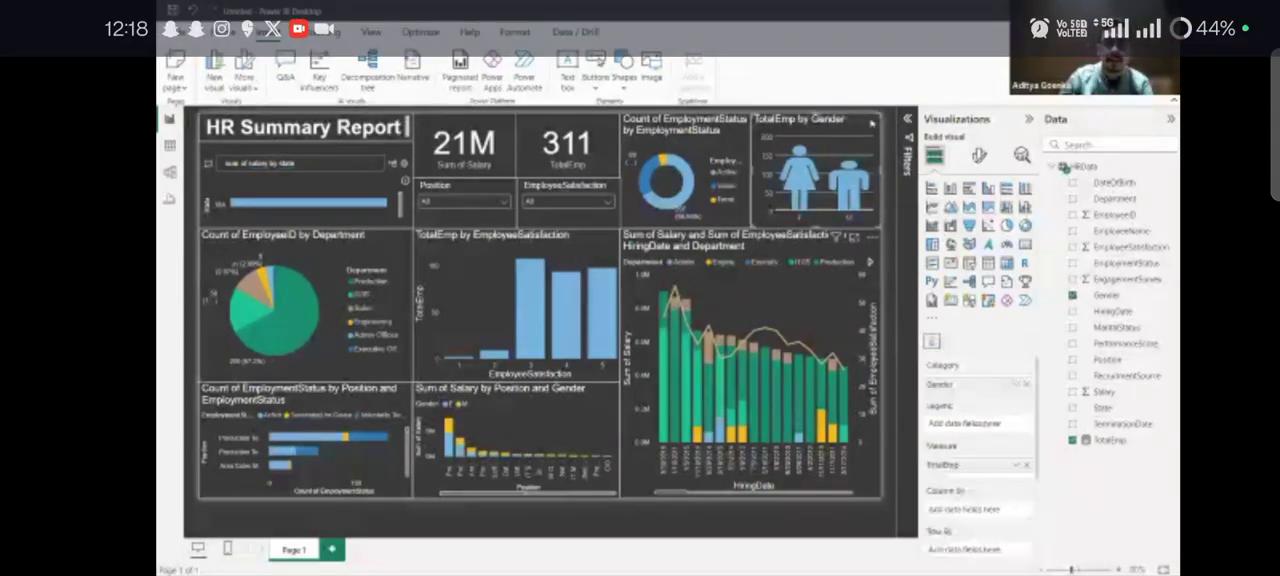
{"action": "key", "text": "Delete"}
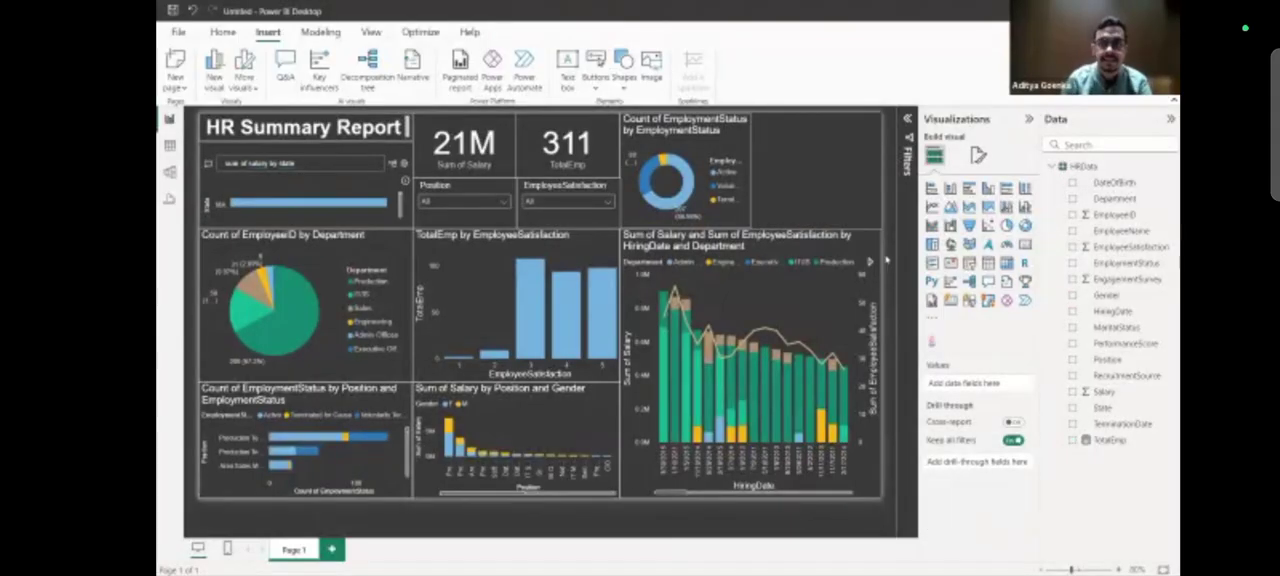
{"action": "left_click", "coordinate": [950, 188]}
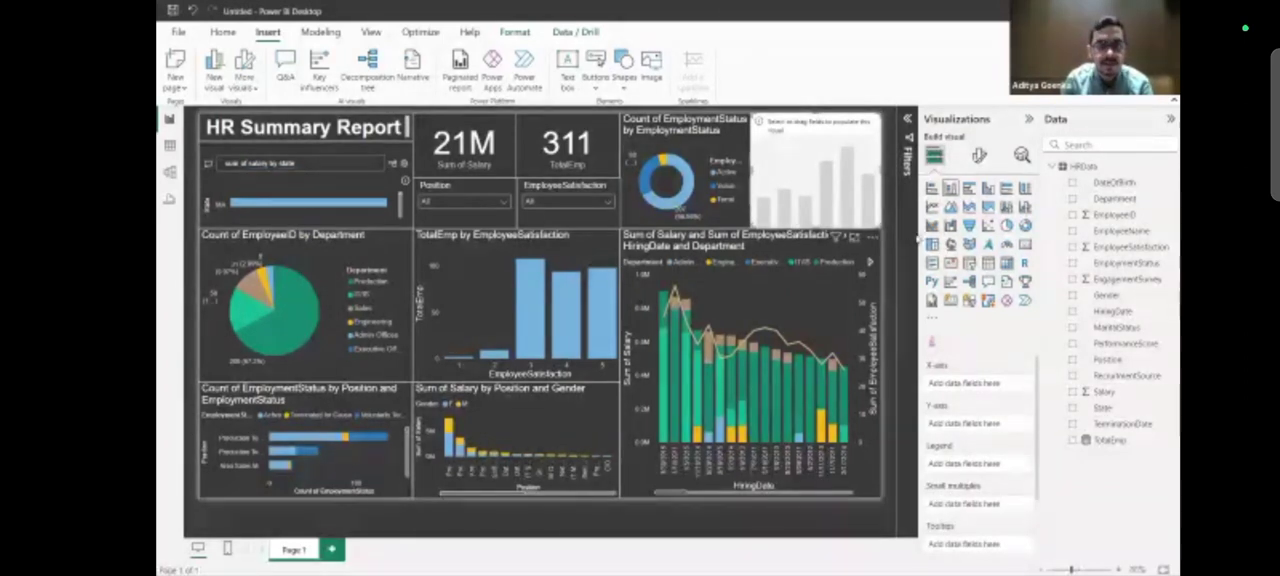
{"action": "left_click_drag", "start_coordinate": [1115, 445], "coordinate": [968, 424]}
{"action": "left_click_drag", "start_coordinate": [1108, 296], "coordinate": [980, 384]}
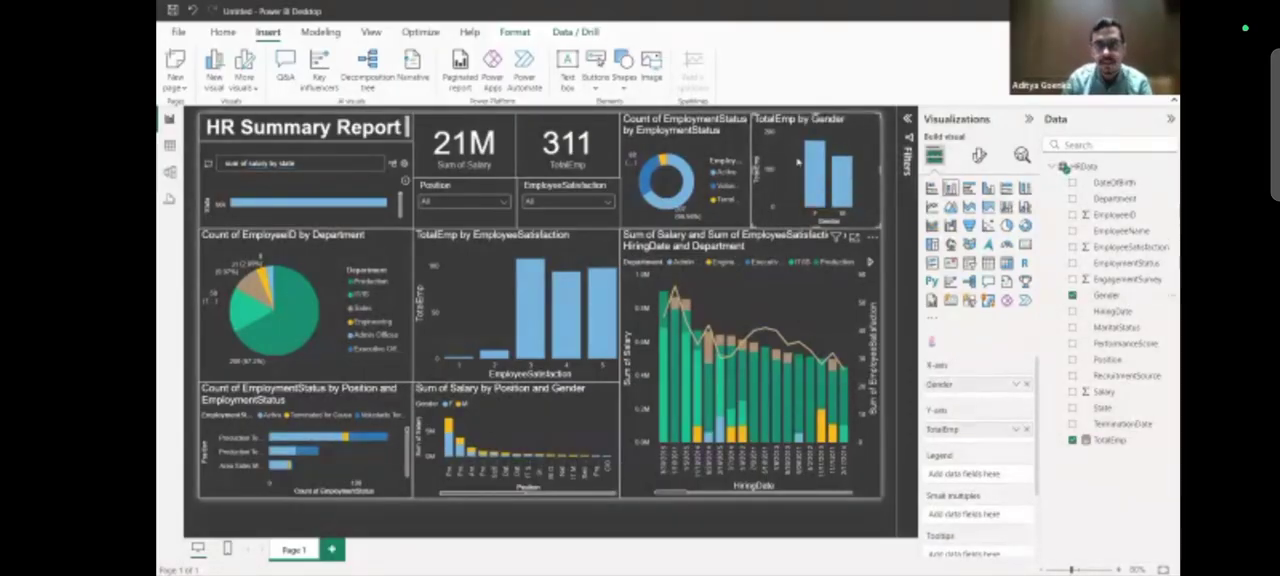
Convert the gender column chart to an Infographic Designer visual and bind its mark shape to the Gender field.
{"action": "left_click", "coordinate": [931, 343]}
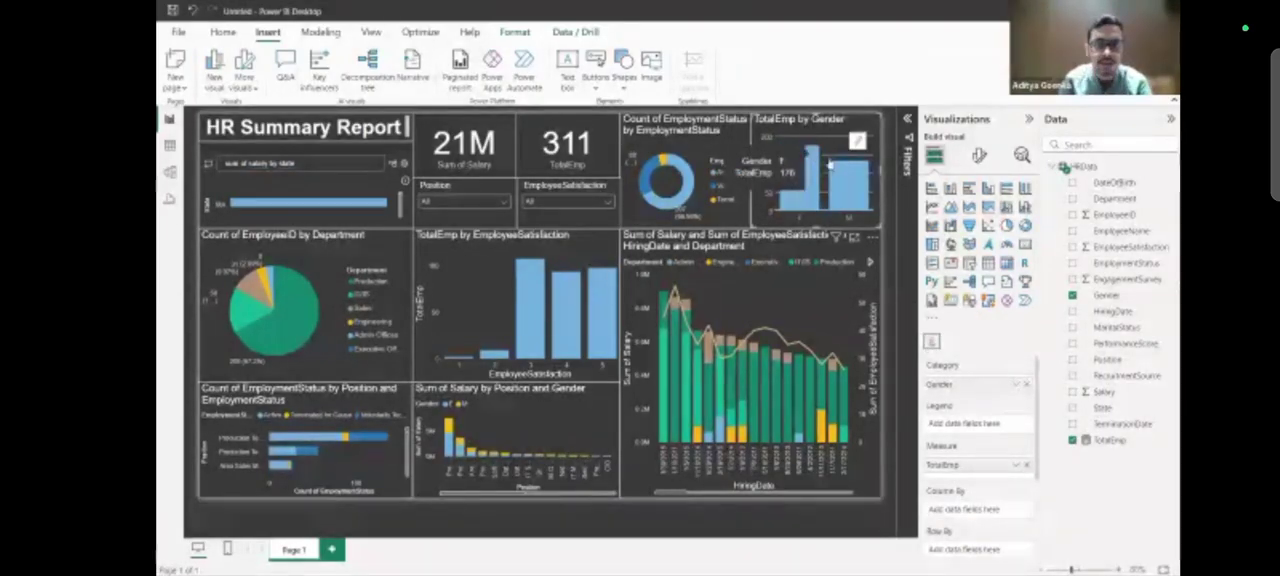
{"action": "left_click", "coordinate": [856, 143]}
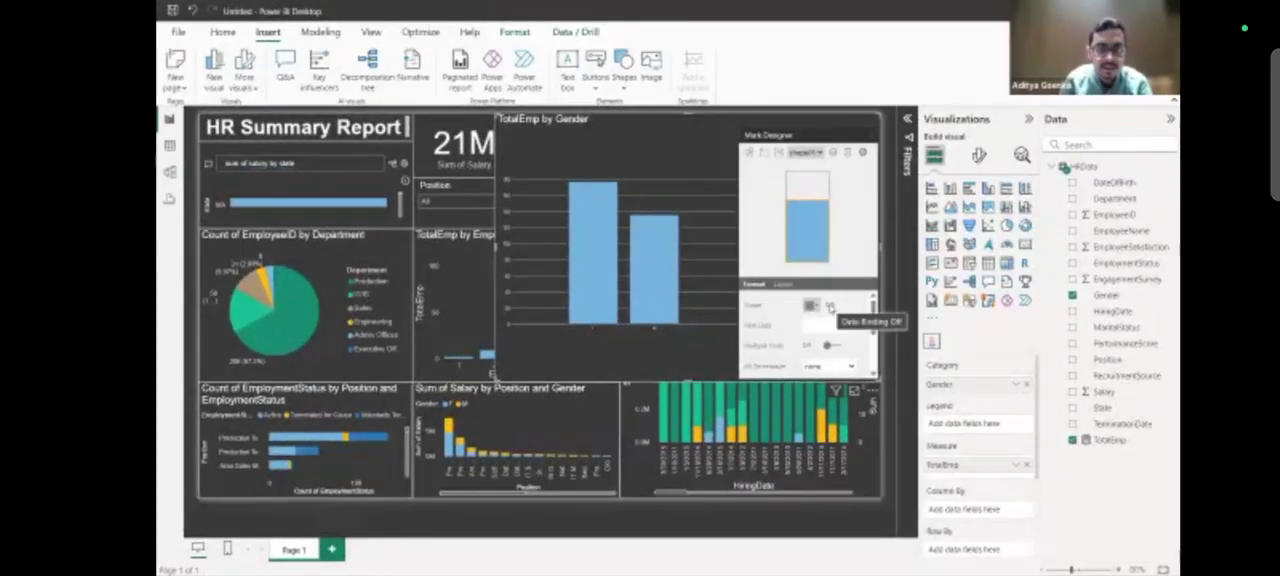
{"action": "left_click", "coordinate": [829, 307]}
{"action": "left_click", "coordinate": [763, 301]}
{"action": "left_click", "coordinate": [831, 307]}
{"action": "left_click", "coordinate": [830, 316]}
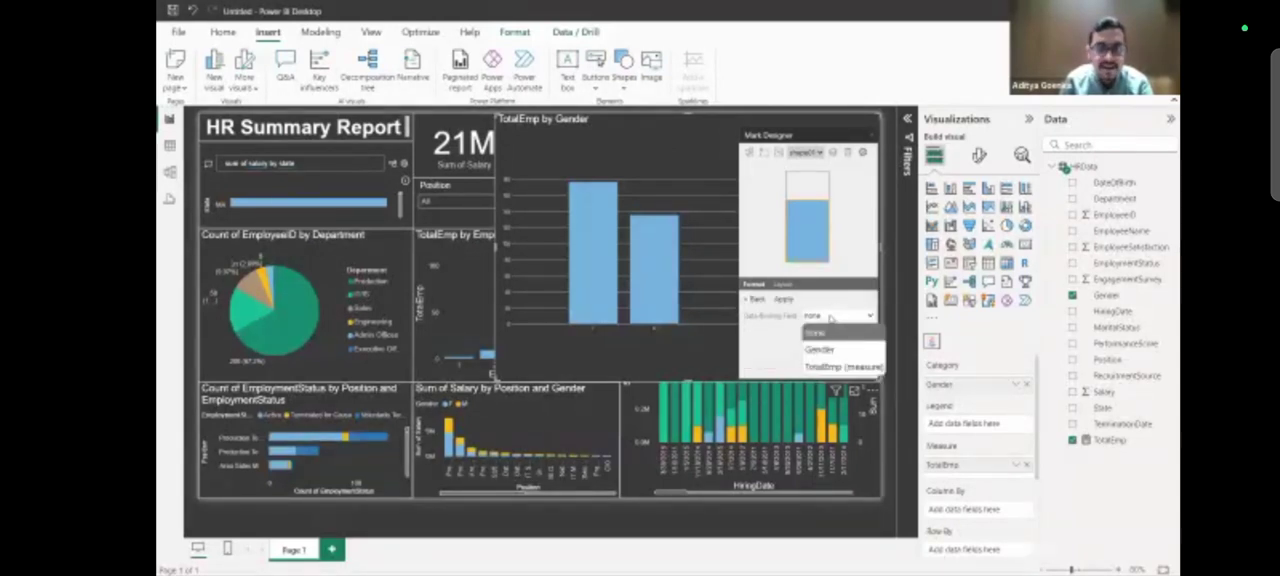
{"action": "left_click", "coordinate": [829, 349]}
Apply a female figure for F and a male figure for M, and restore the gender visual to its original small size.
{"action": "left_click", "coordinate": [817, 334]}
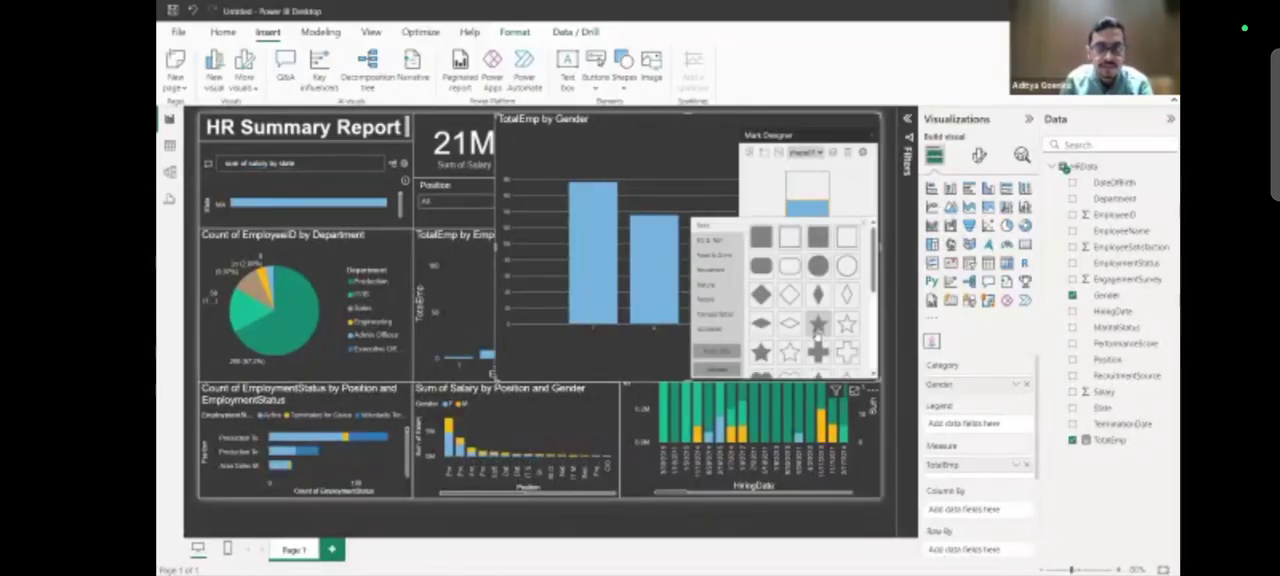
{"action": "left_click", "coordinate": [709, 300]}
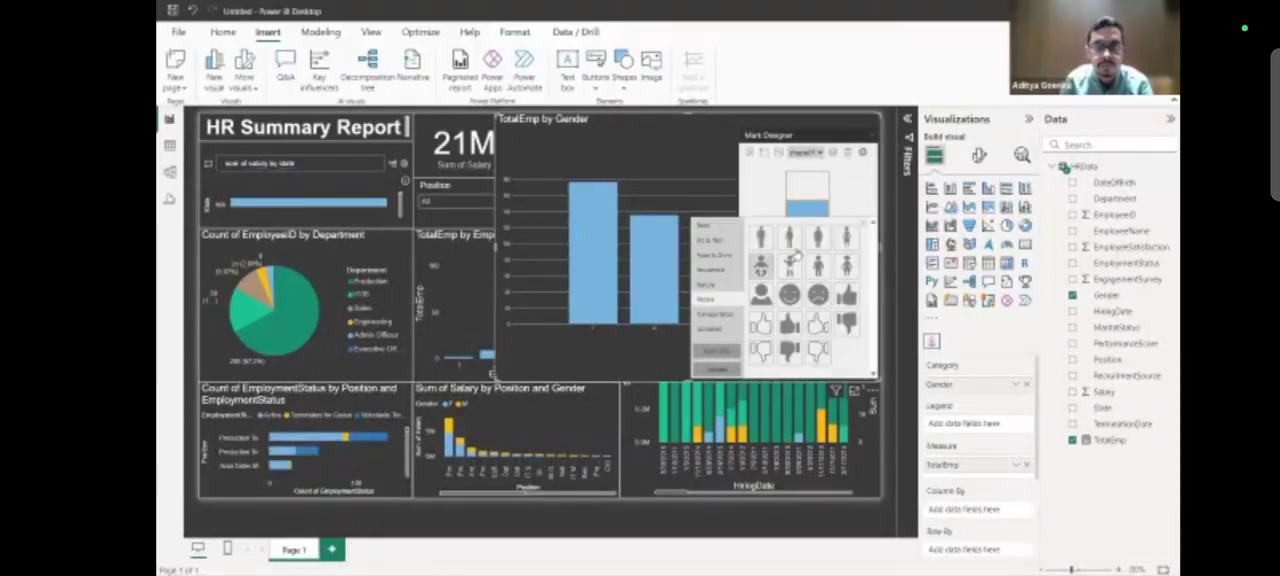
{"action": "left_click", "coordinate": [819, 238]}
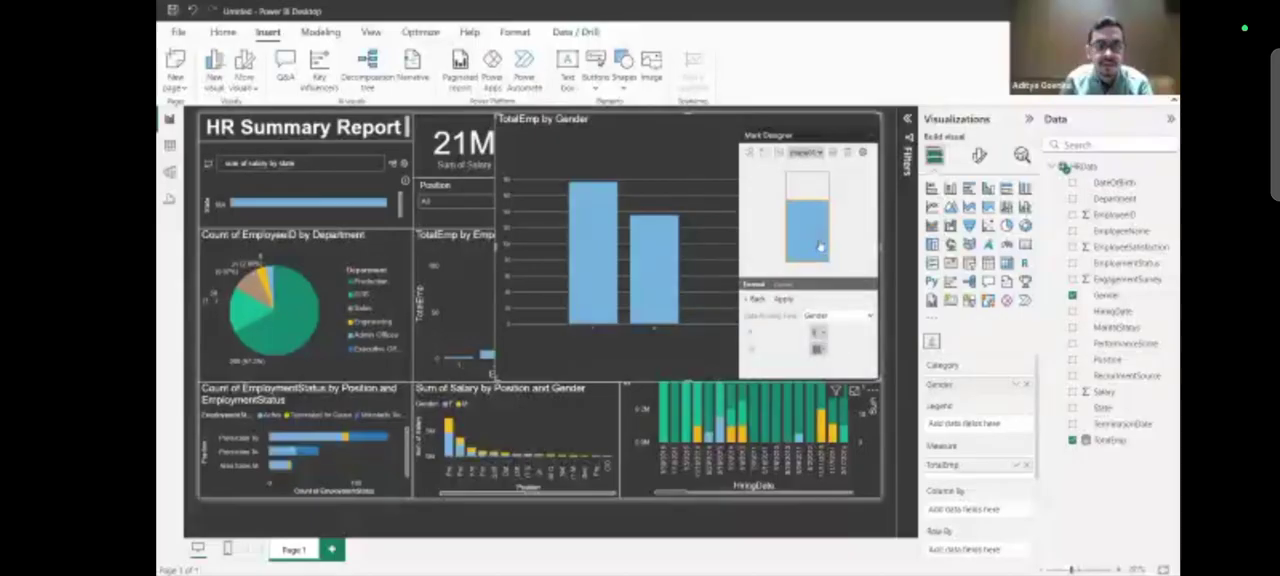
{"action": "left_click", "coordinate": [819, 349]}
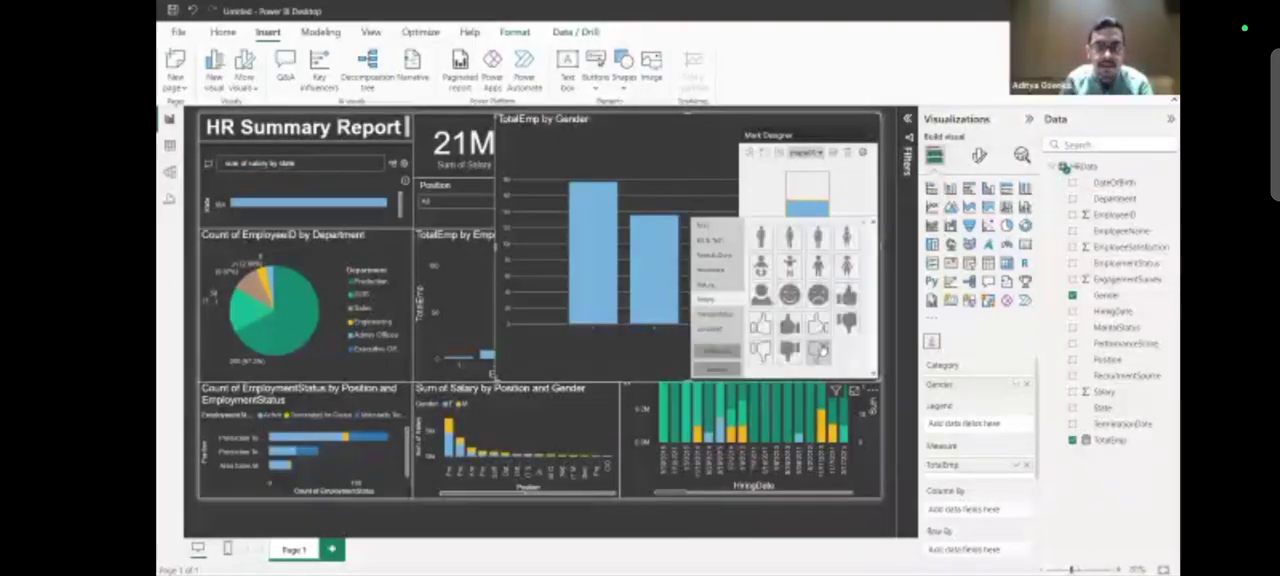
{"action": "left_click", "coordinate": [761, 244]}
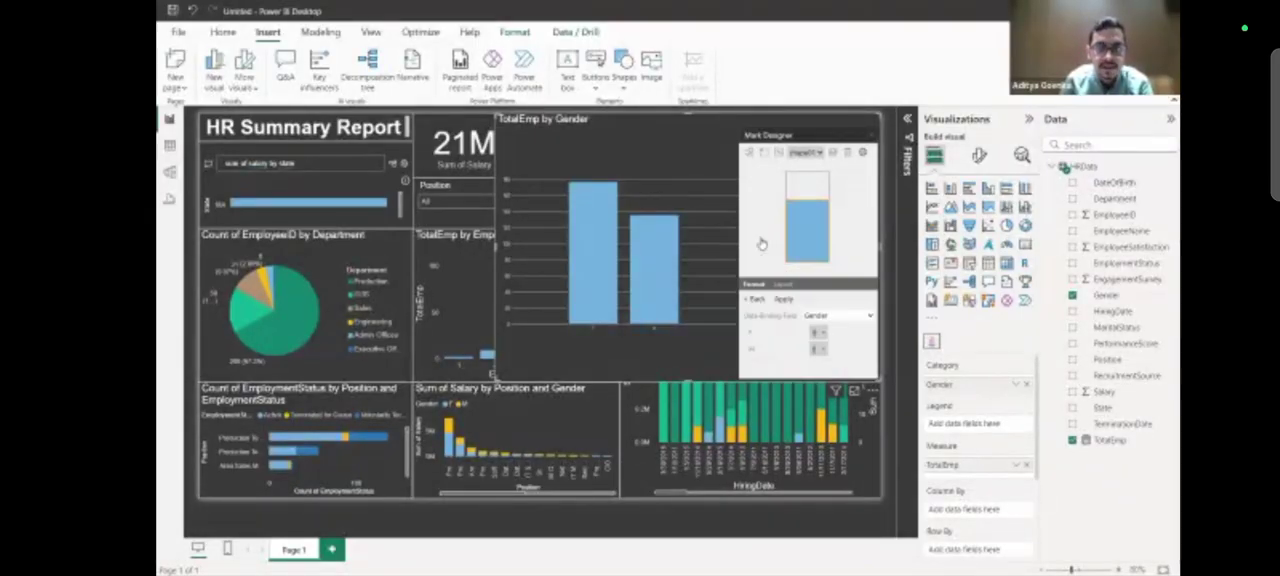
{"action": "left_click", "coordinate": [786, 300]}
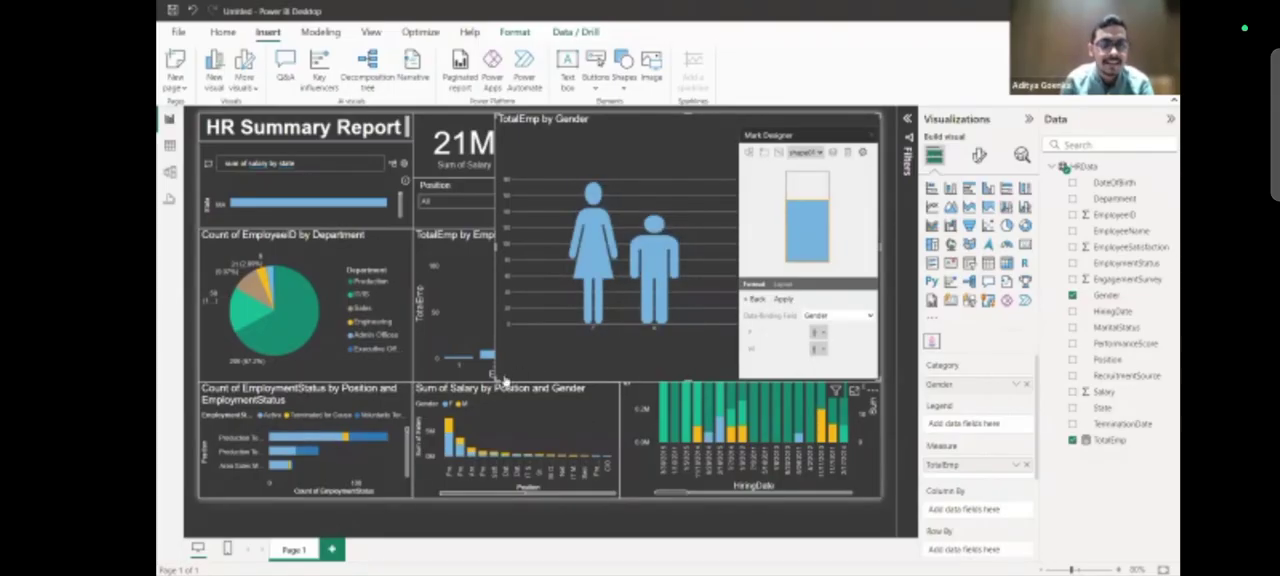
{"action": "left_click_drag", "start_coordinate": [492, 378], "coordinate": [757, 224]}
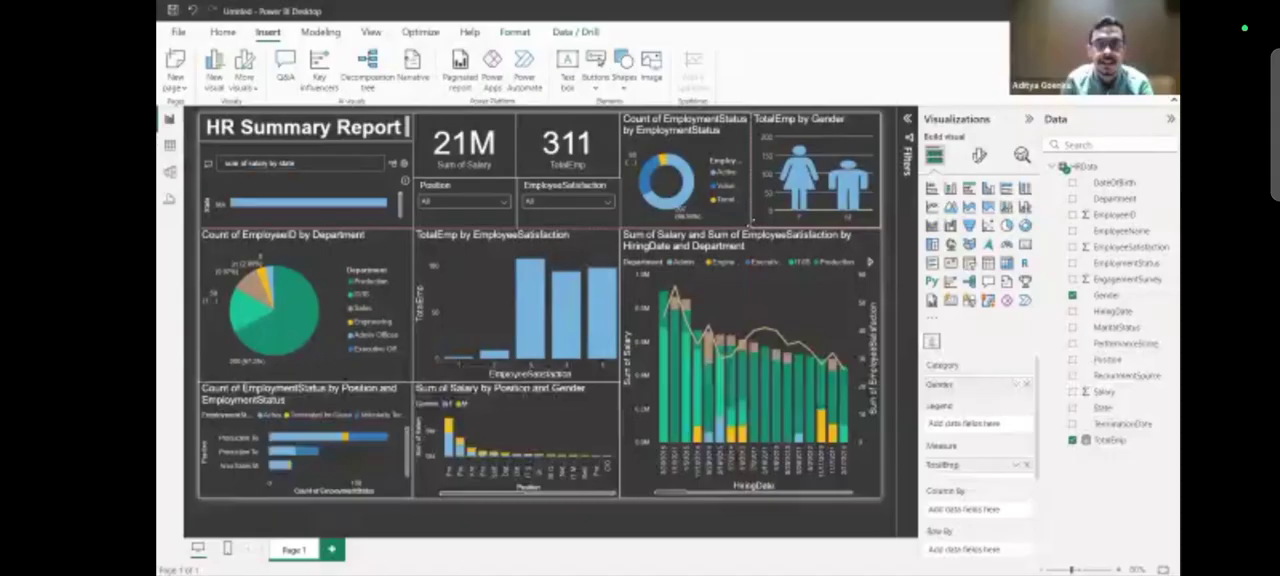
{"action": "left_click", "coordinate": [886, 229]}
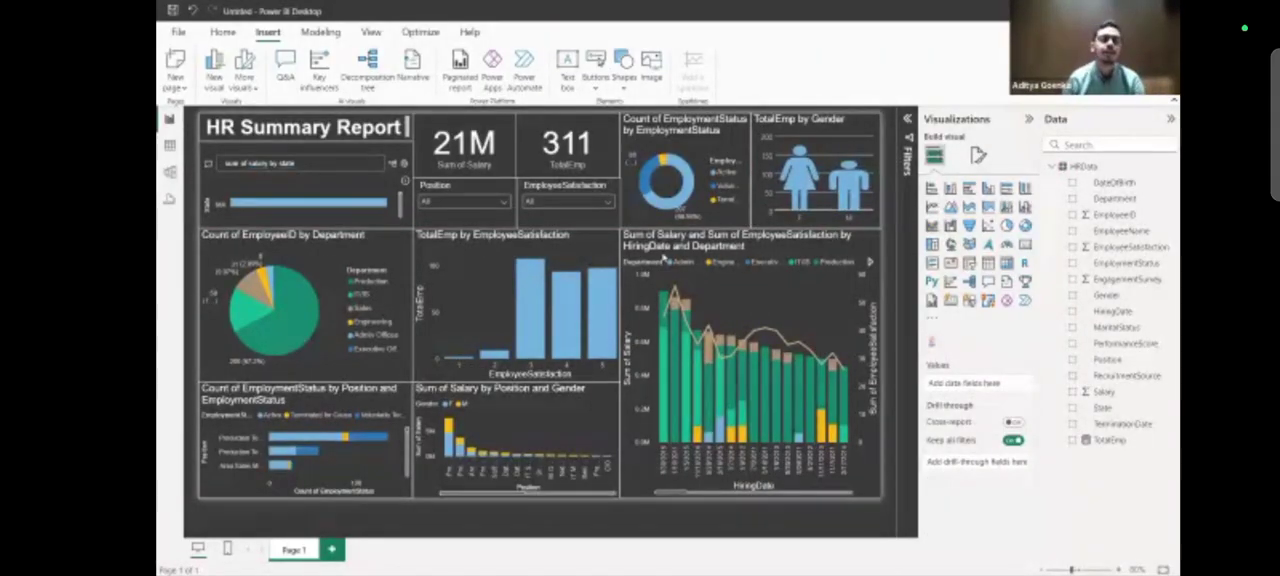
Search the visuals gallery for "informati" and view the details page of Infographic Designer.
{"action": "left_click", "coordinate": [932, 320]}
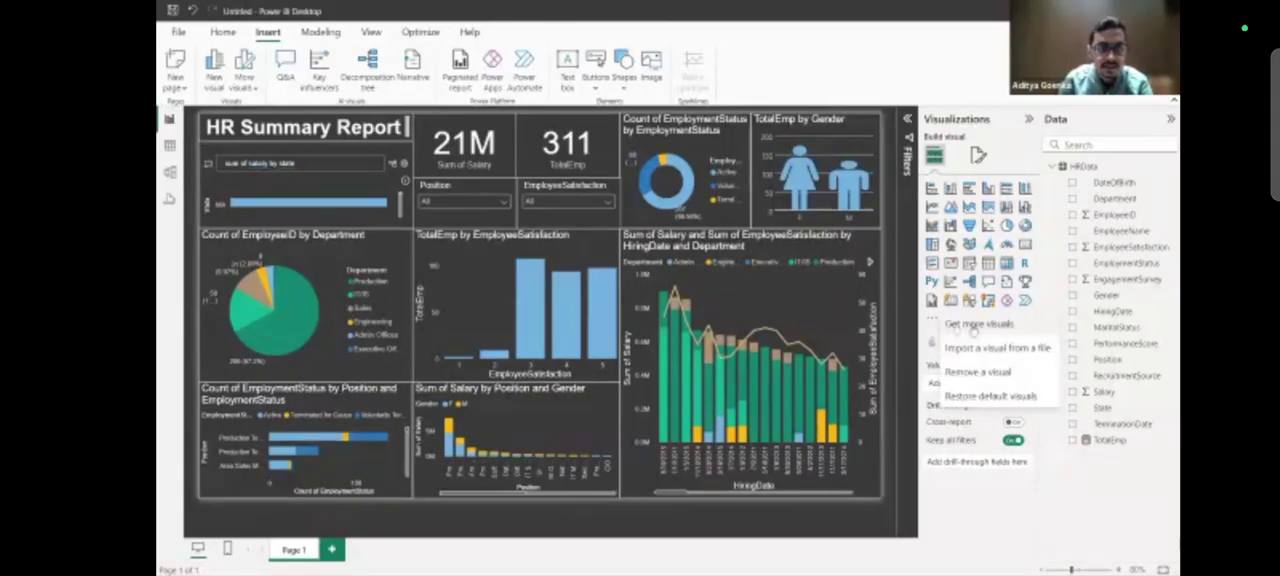
{"action": "left_click", "coordinate": [975, 325]}
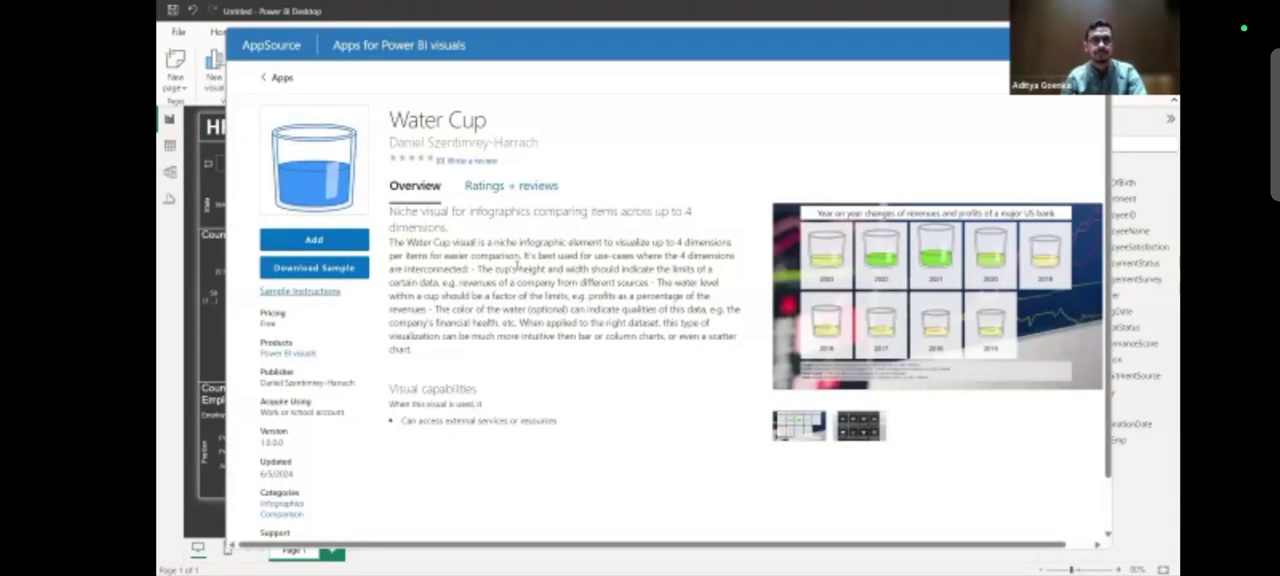
{"action": "left_click", "coordinate": [276, 78]}
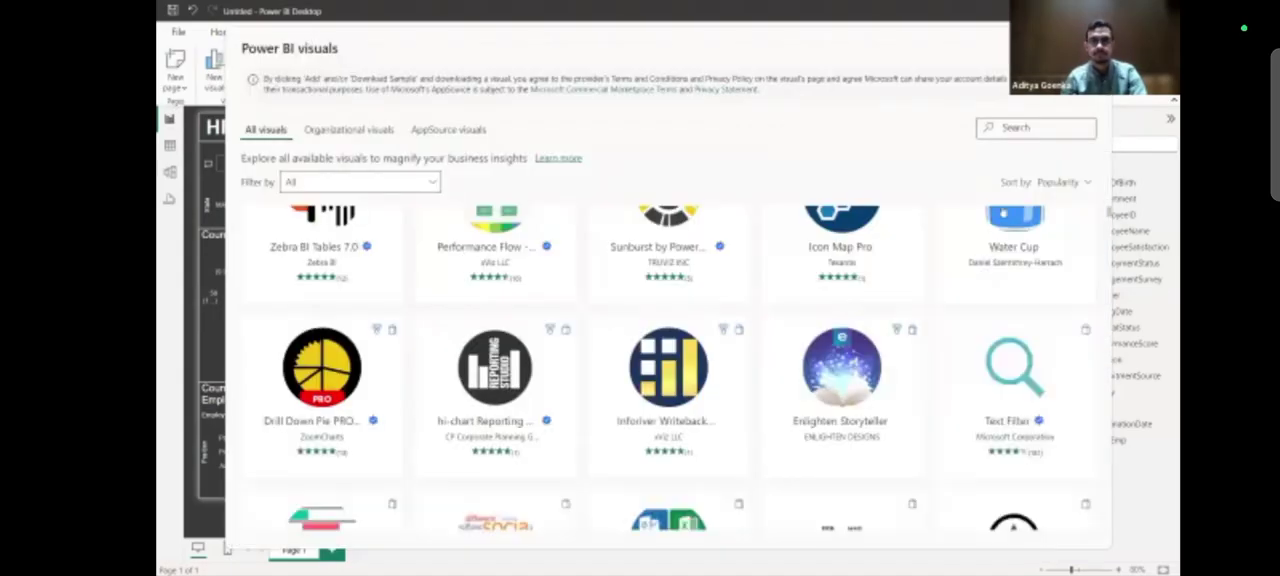
{"action": "left_click", "coordinate": [1049, 125]}
{"action": "type", "text": "informati"}
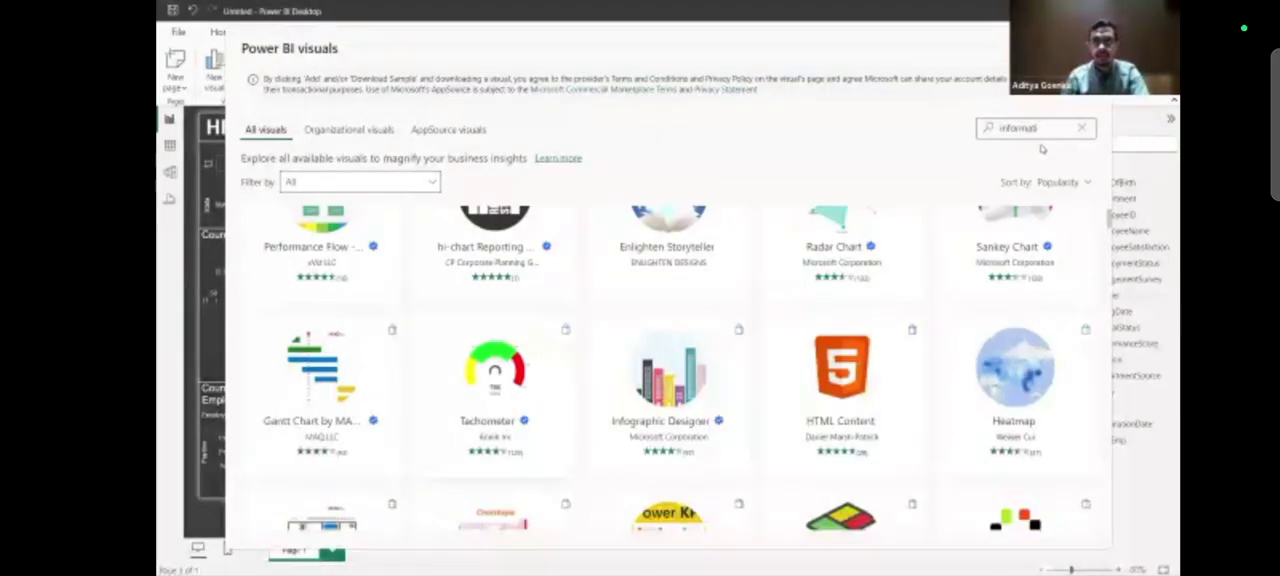
{"action": "scroll", "coordinate": [1100, 230], "scroll_direction": "up", "scroll_amount": 1}
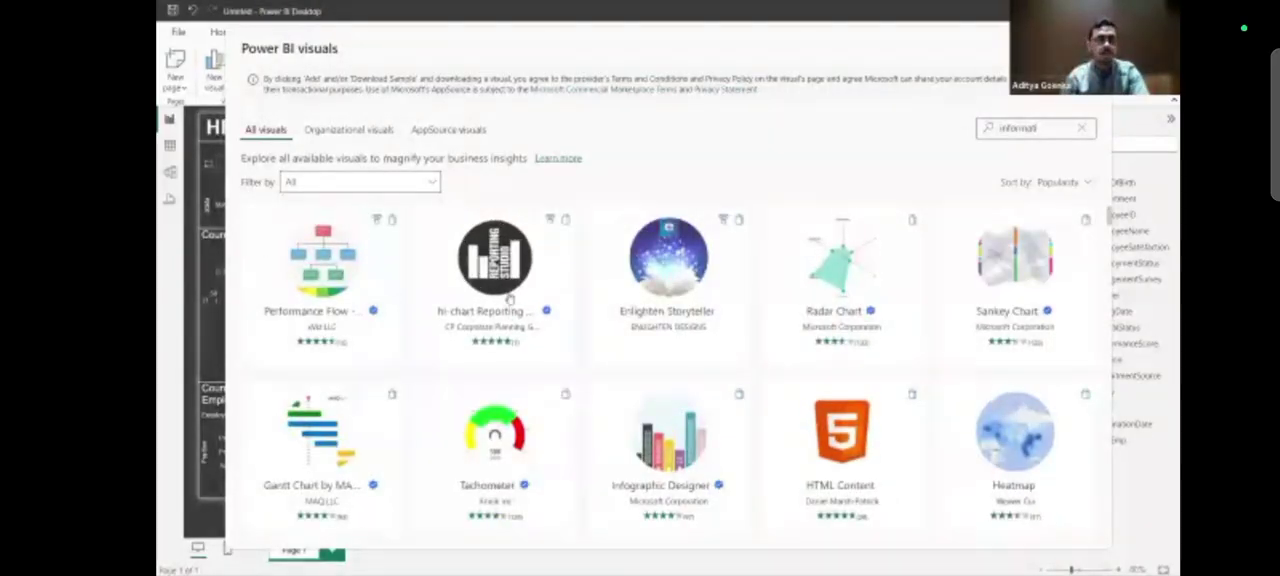
{"action": "left_click", "coordinate": [688, 472]}
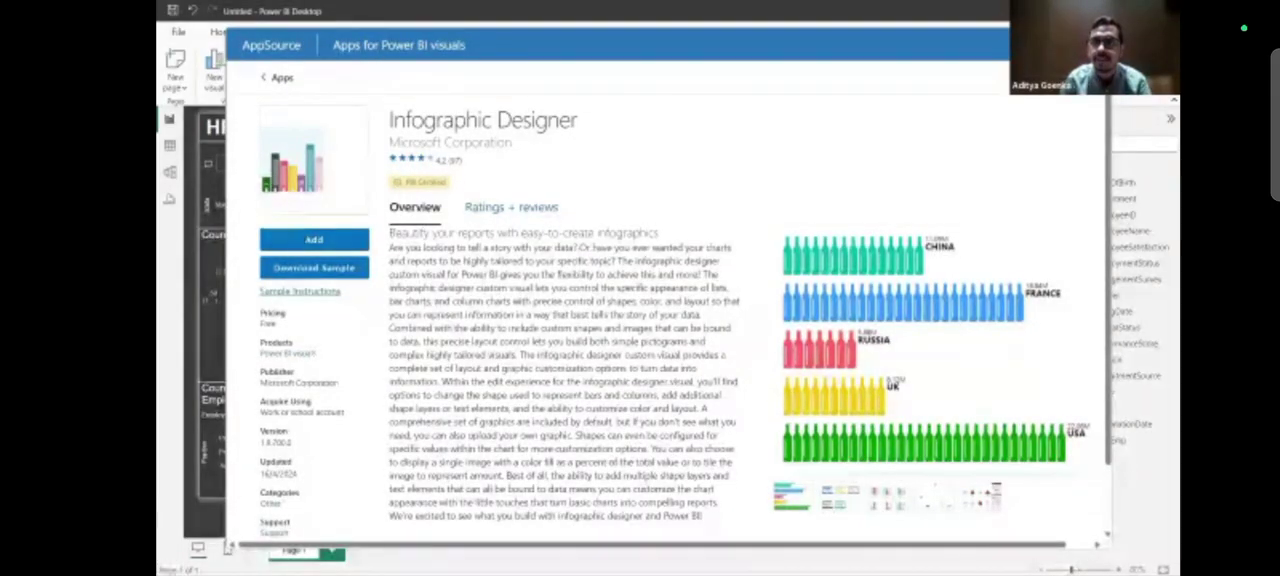
{"action": "left_click", "coordinate": [1094, 45]}
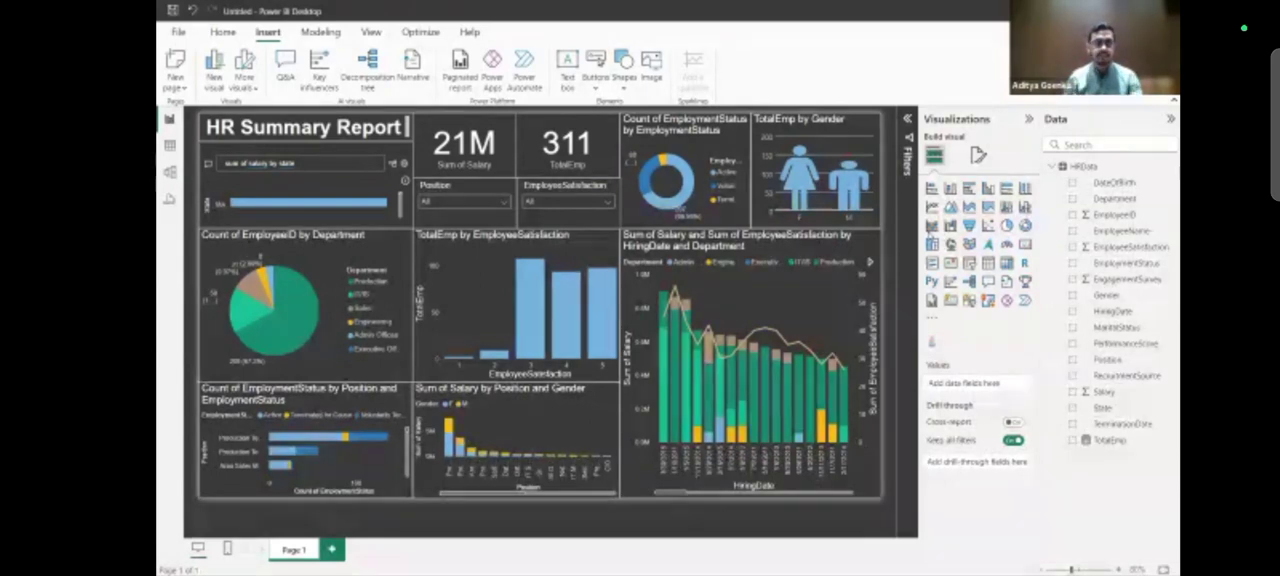
Look at the finished HR Summary Report in its own window for comparison and return to the Q&A visual of the draft.
{"action": "key", "text": "alt+Tab"}
{"action": "key", "text": "alt+Tab"}
{"action": "key", "text": "alt+Tab"}
{"action": "key", "text": "alt+shift+Tab"}
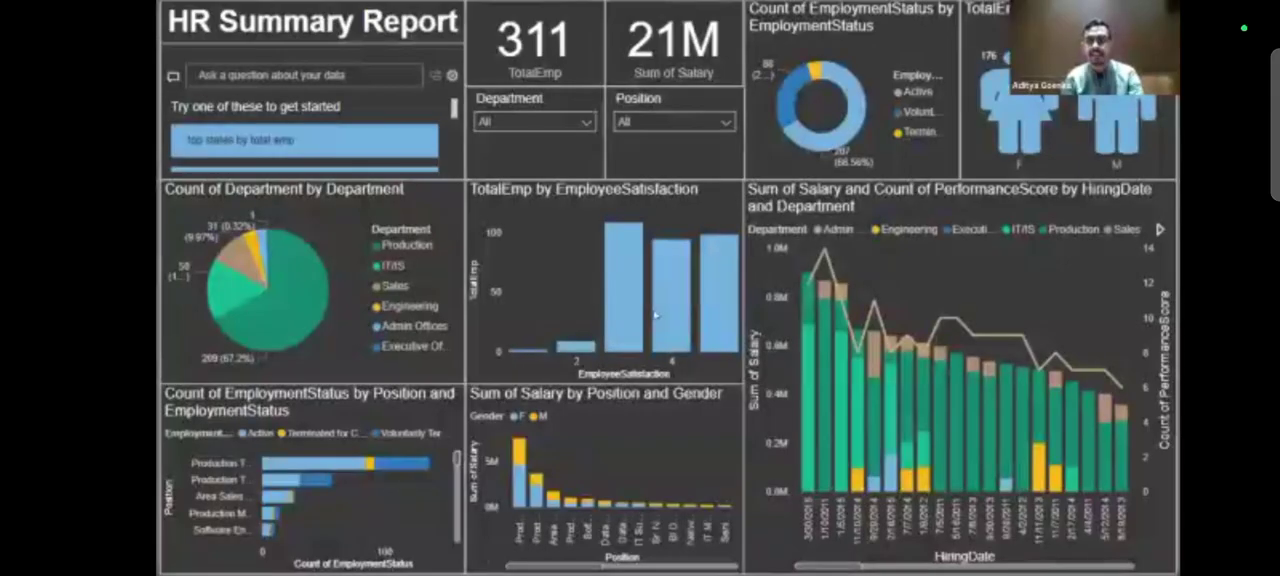
{"action": "key", "text": "alt+Tab"}
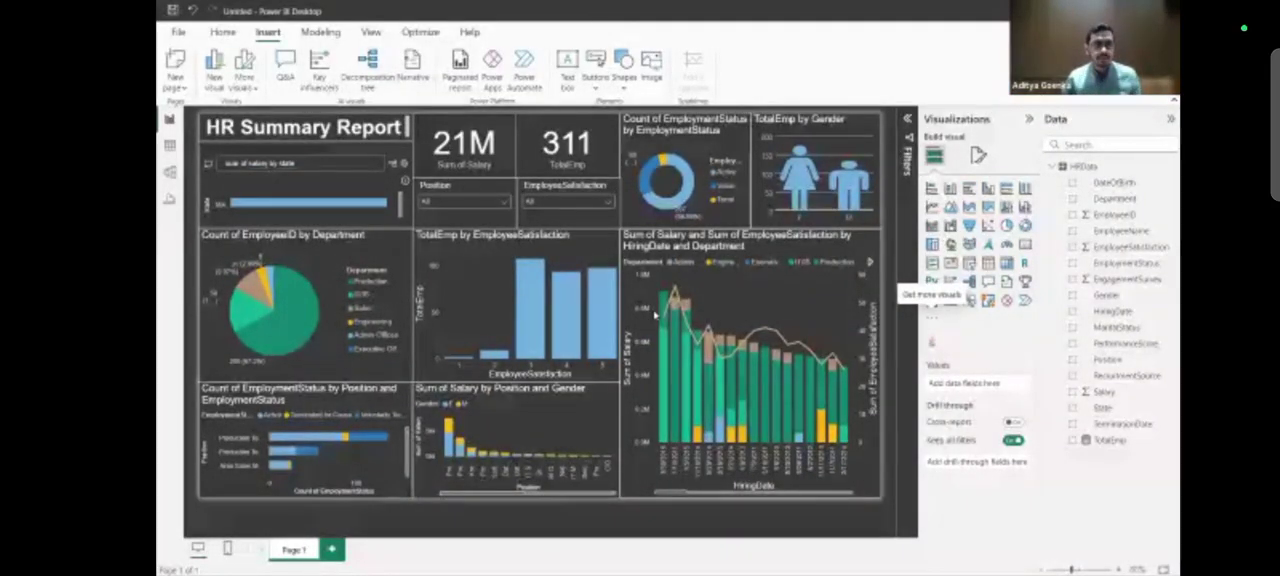
{"action": "left_click", "coordinate": [315, 166]}
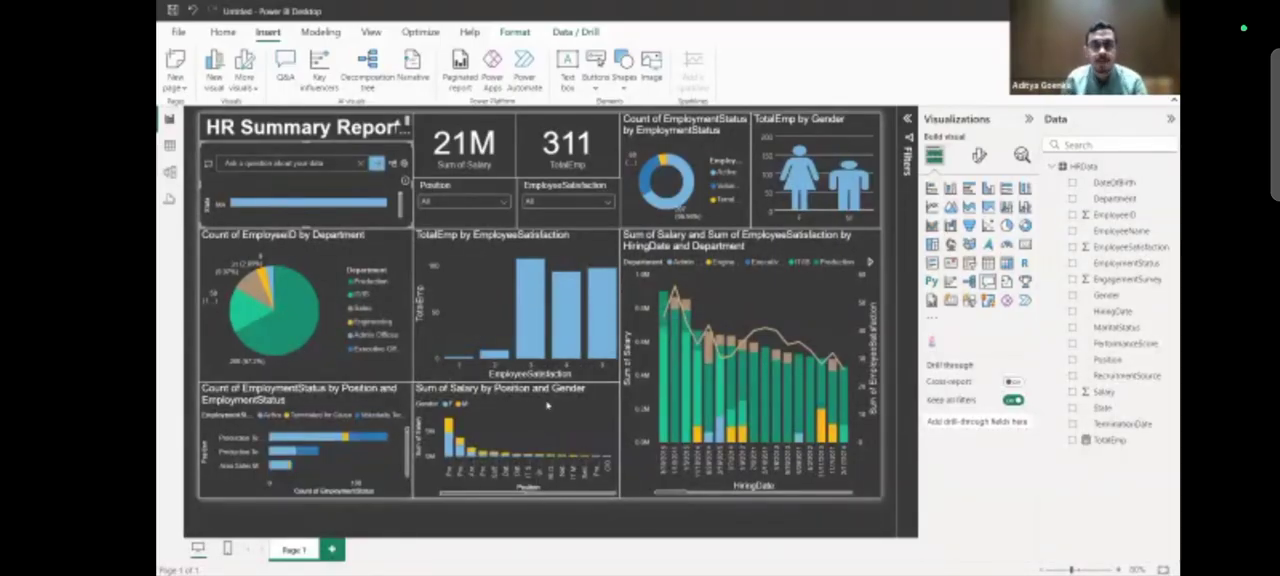
Summarize the salary and satisfaction combo chart as a custom narrative and enlarge its text box so the text fits.
{"action": "mouse_move", "coordinate": [763, 331]}
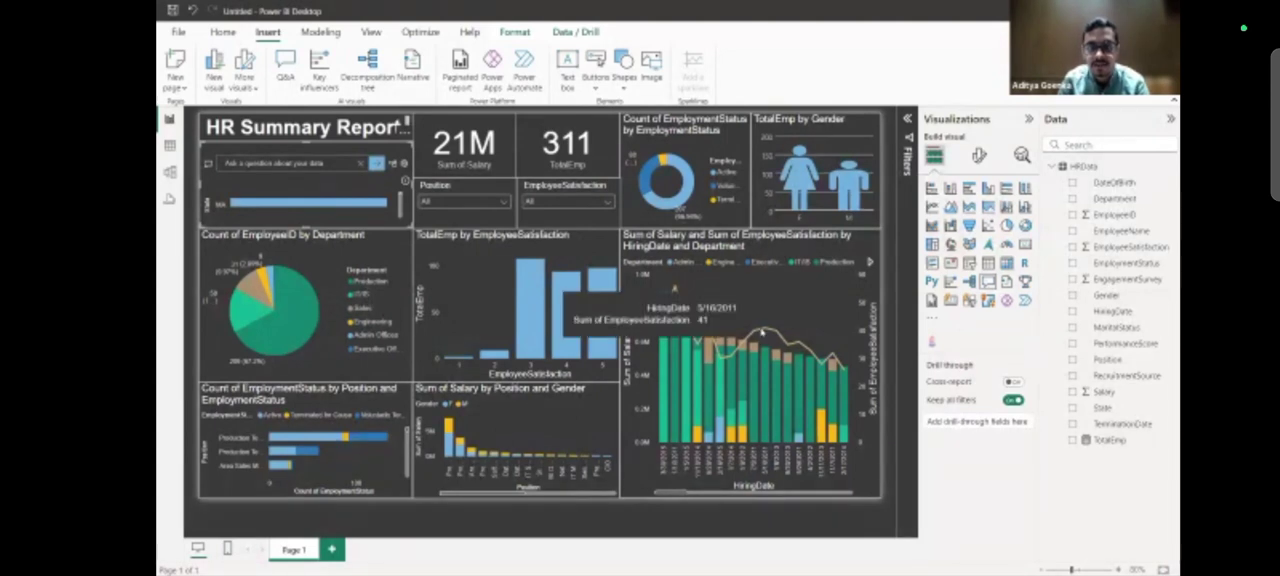
{"action": "right_click", "coordinate": [766, 330]}
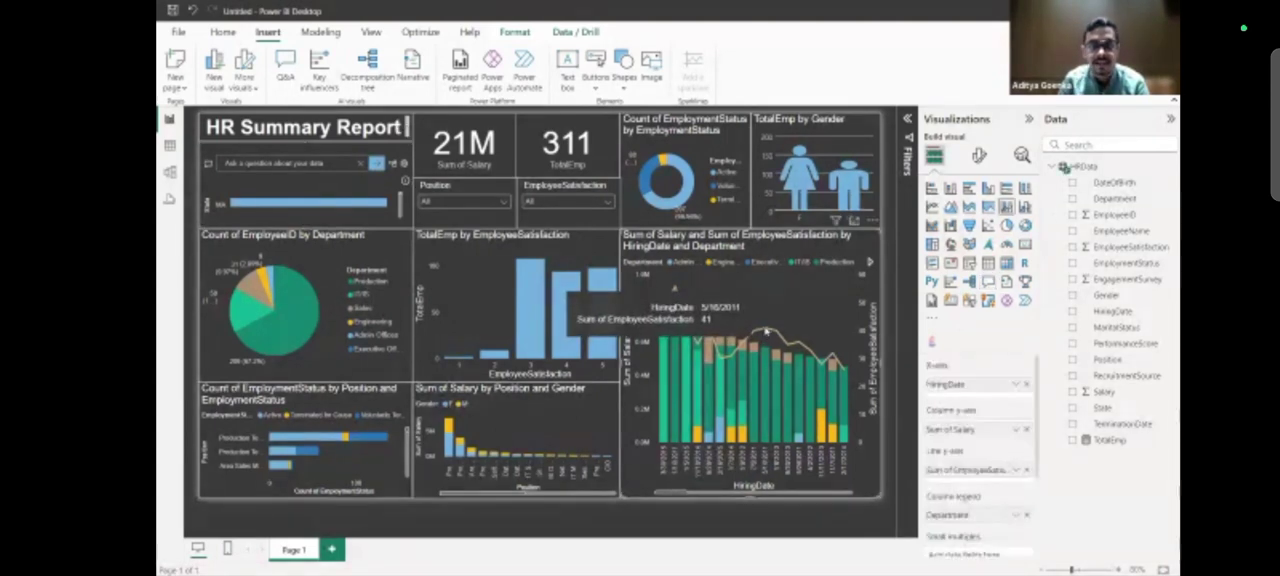
{"action": "left_click", "coordinate": [781, 309]}
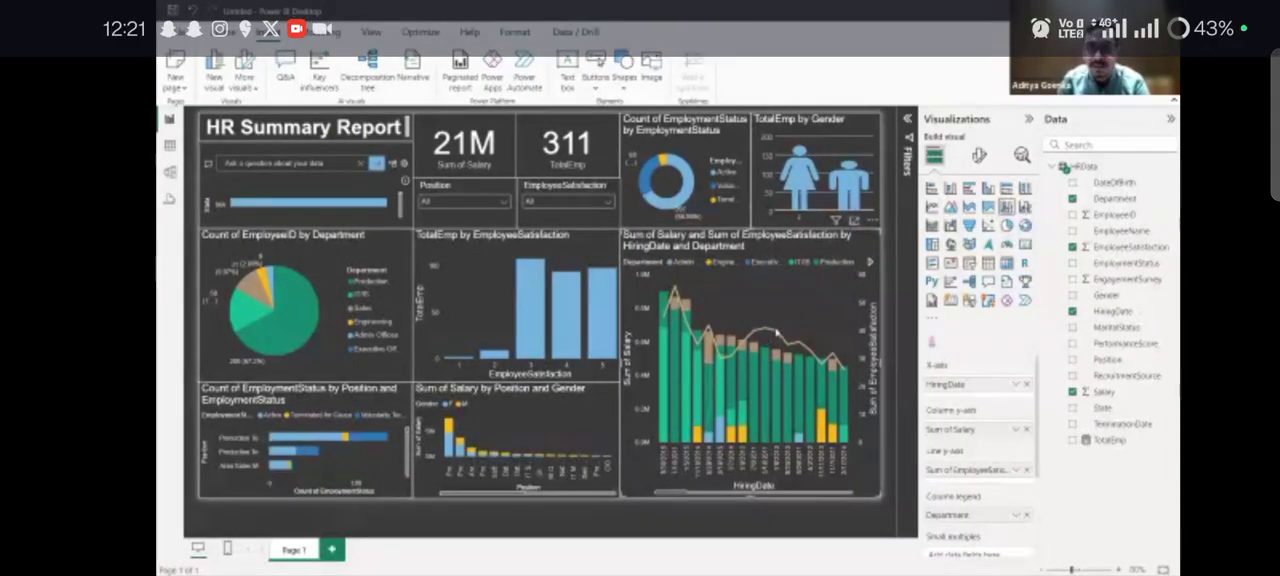
{"action": "mouse_move", "coordinate": [777, 333]}
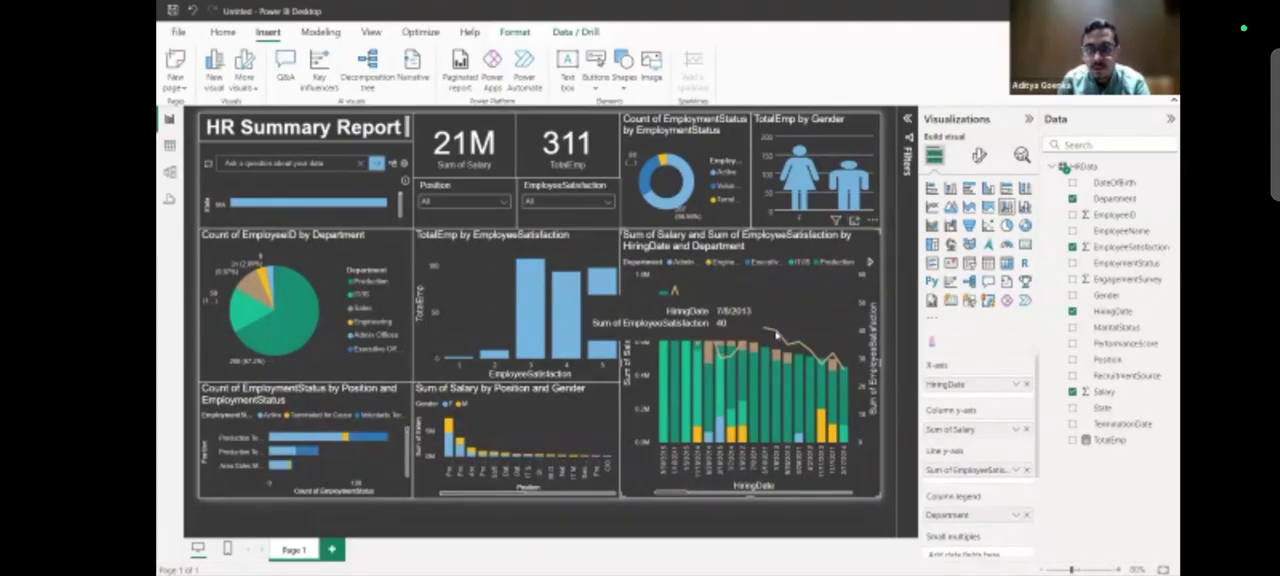
{"action": "right_click", "coordinate": [777, 333]}
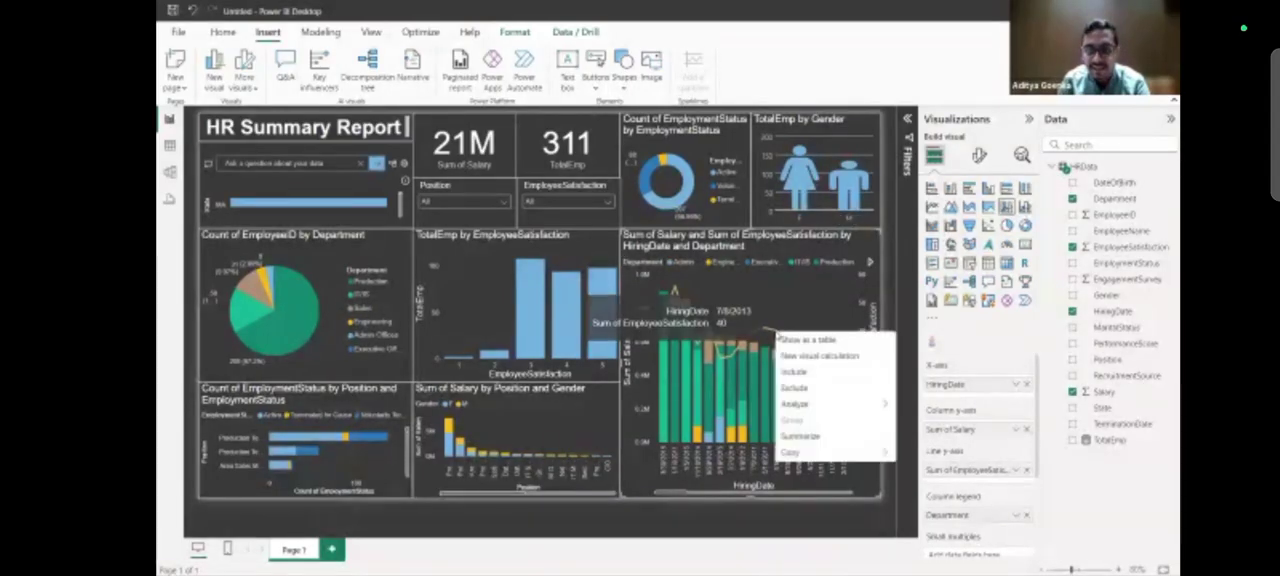
{"action": "left_click", "coordinate": [786, 307]}
{"action": "right_click", "coordinate": [778, 337]}
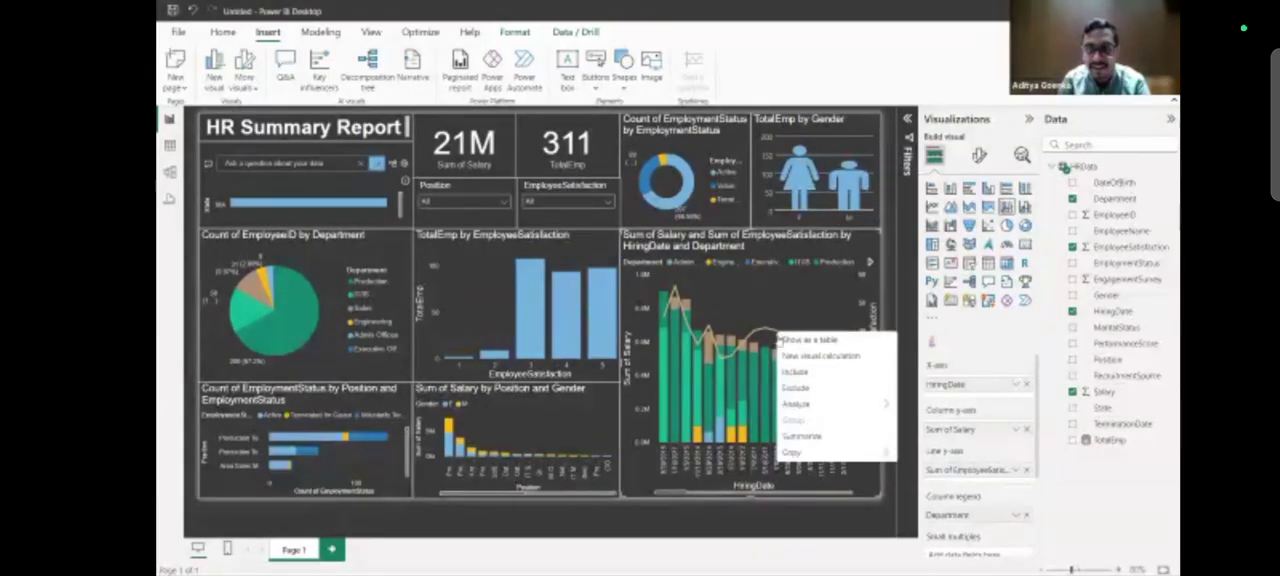
{"action": "left_click", "coordinate": [803, 437]}
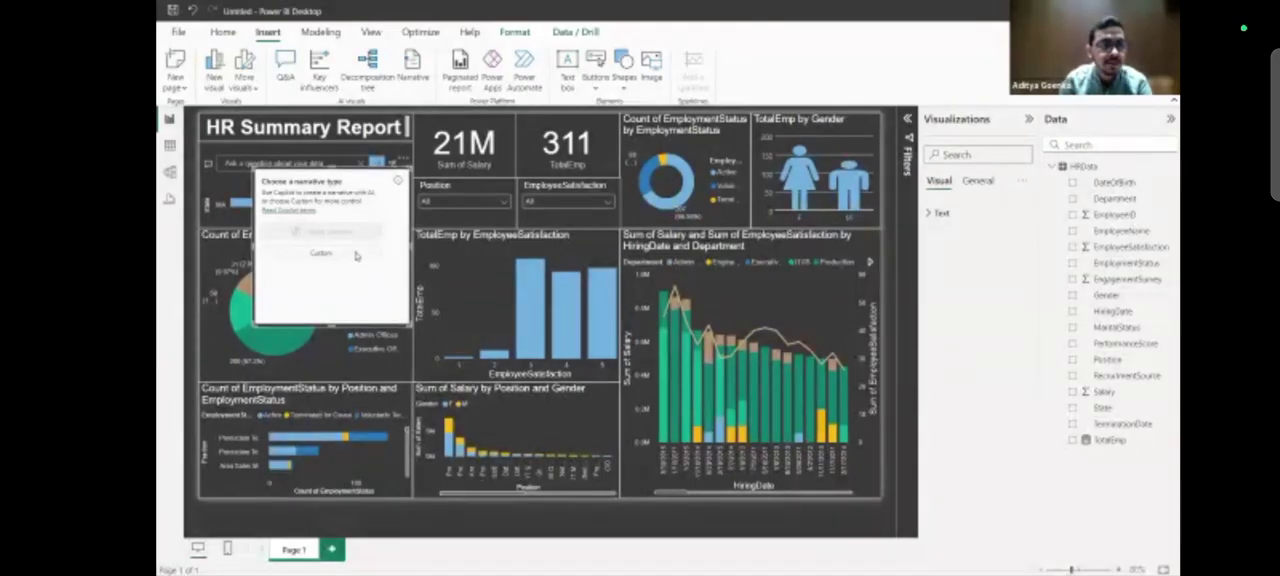
{"action": "left_click", "coordinate": [355, 255]}
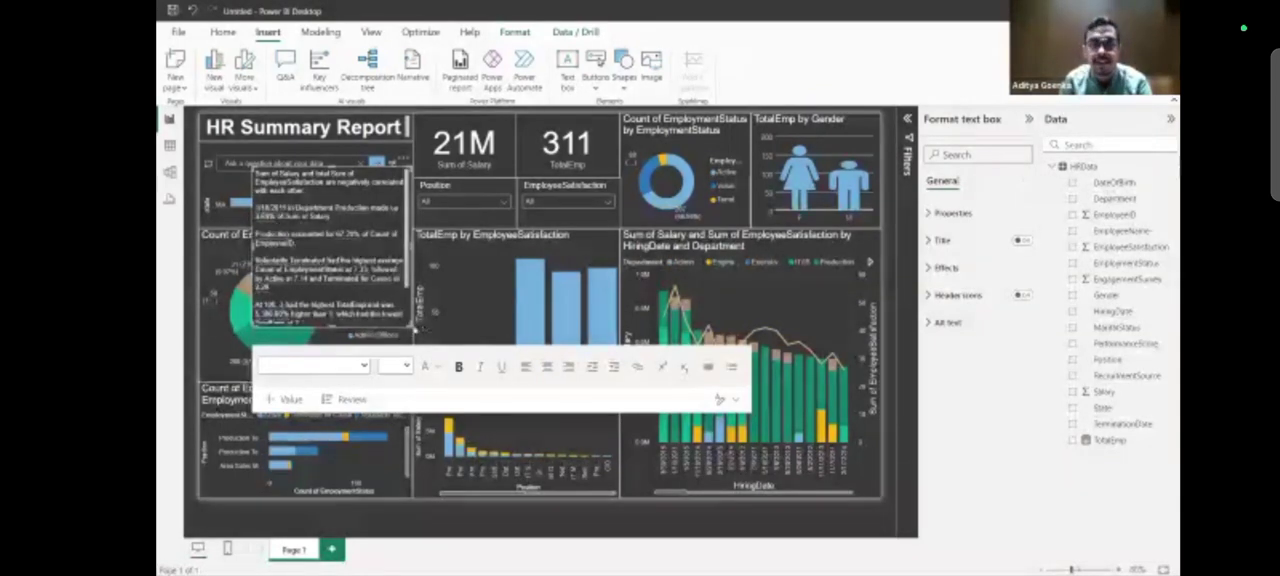
{"action": "left_click_drag", "start_coordinate": [434, 345], "coordinate": [594, 439]}
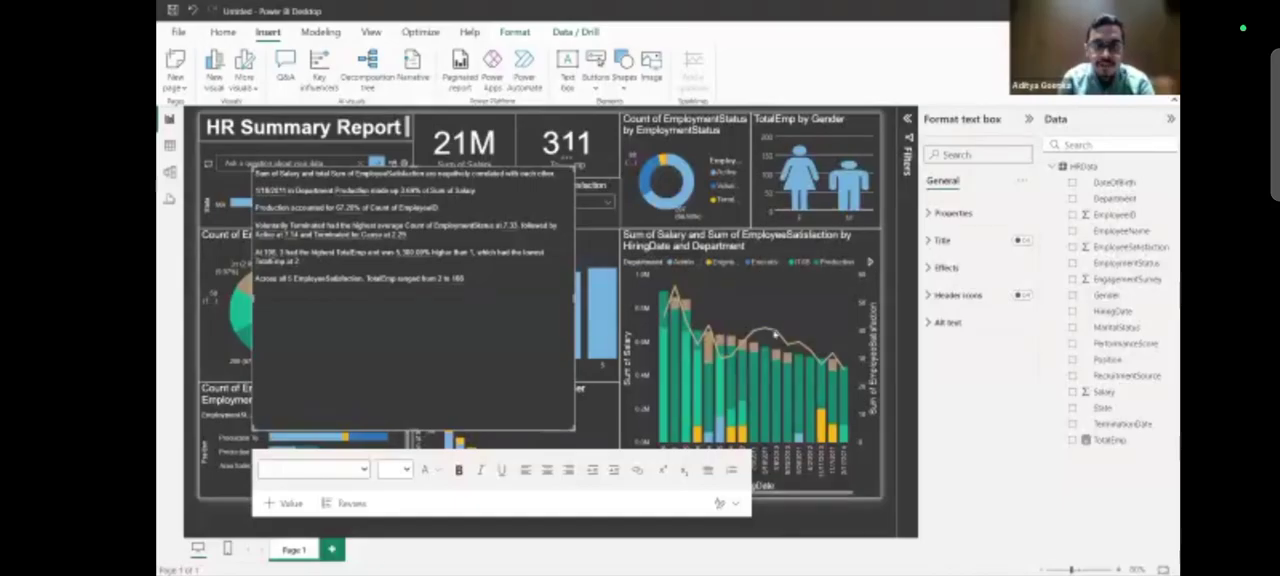
{"action": "left_click", "coordinate": [336, 243]}
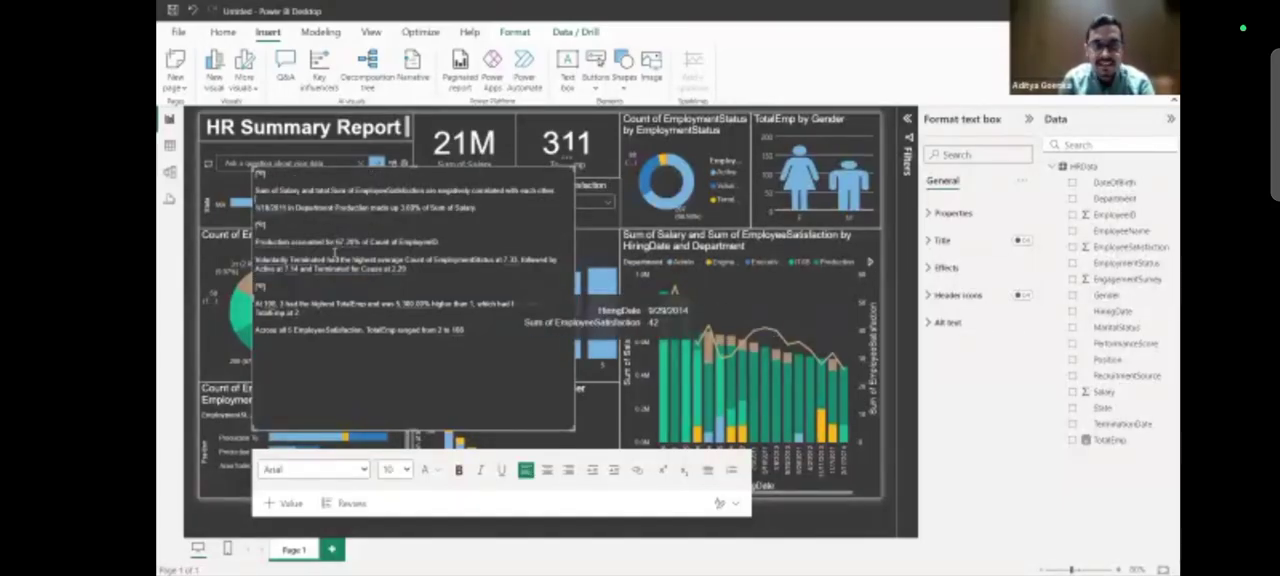
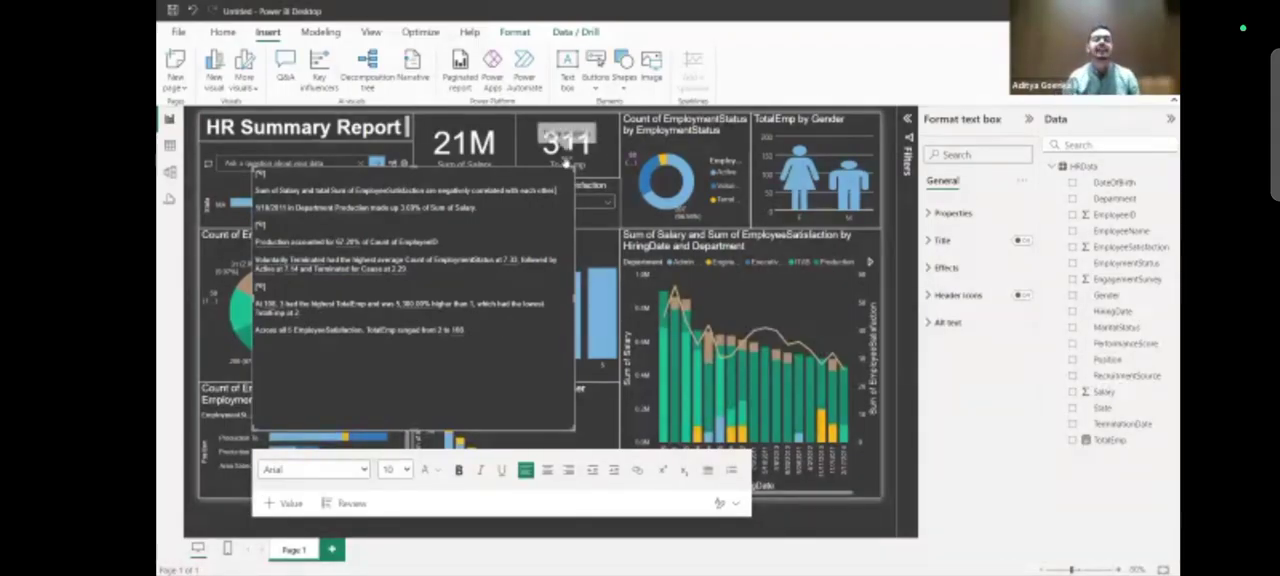
Remove the narrative text box from the report page.
{"action": "left_click", "coordinate": [567, 160]}
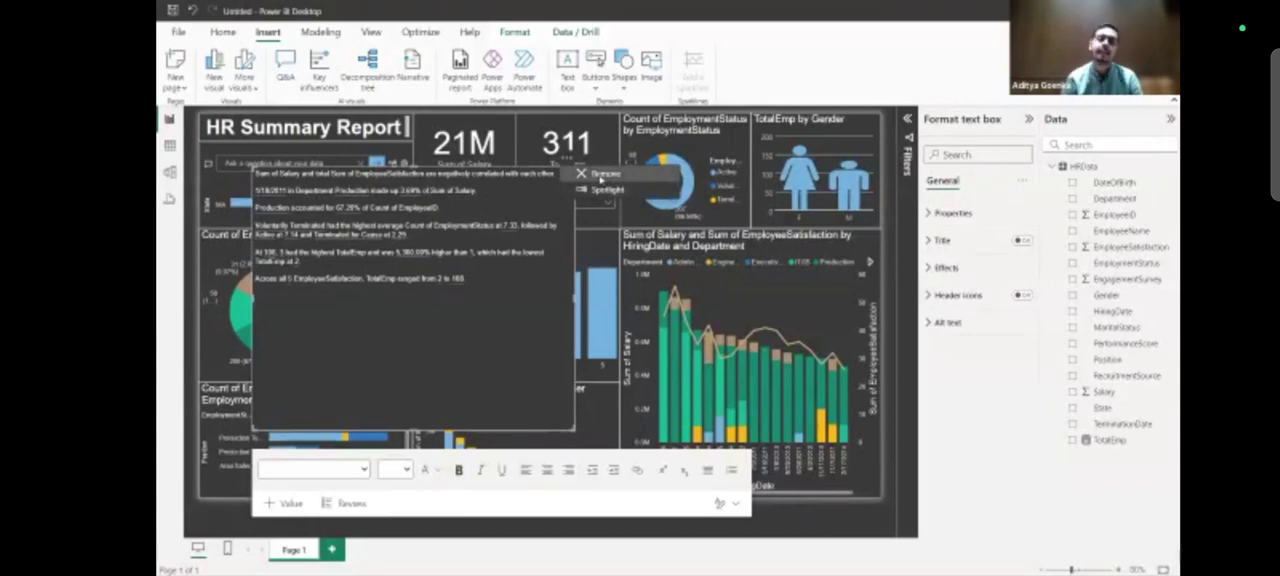
{"action": "left_click", "coordinate": [598, 175]}
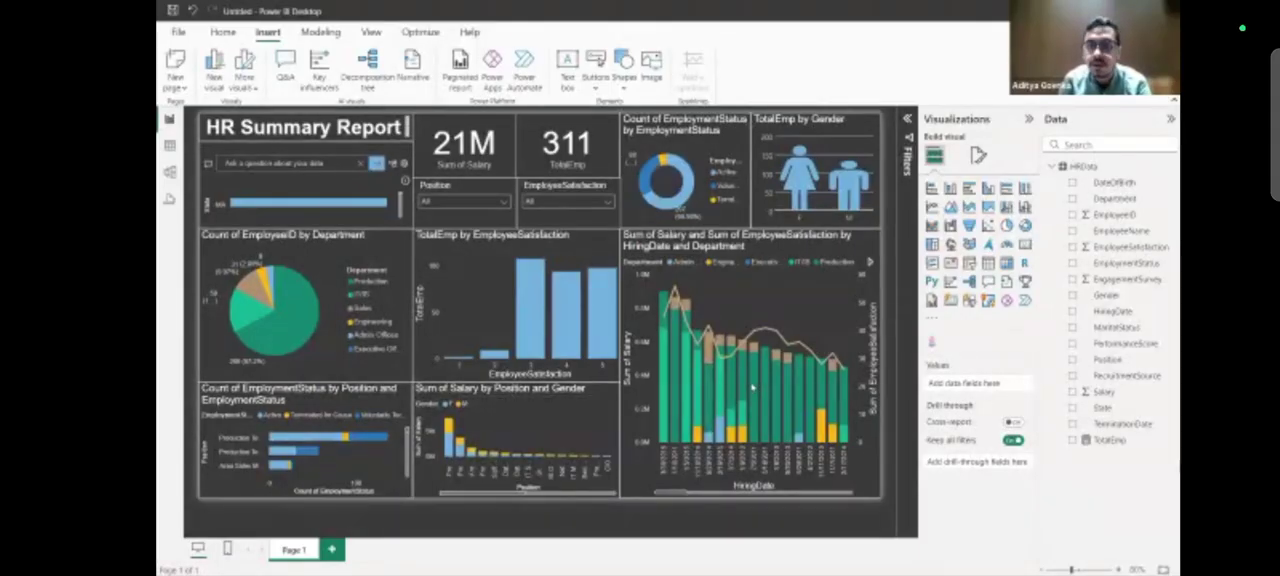
Analyze where the distribution differs for the EmployeeSatisfaction line in the hiring date combo chart and examine the suggested filters.
{"action": "right_click", "coordinate": [798, 345]}
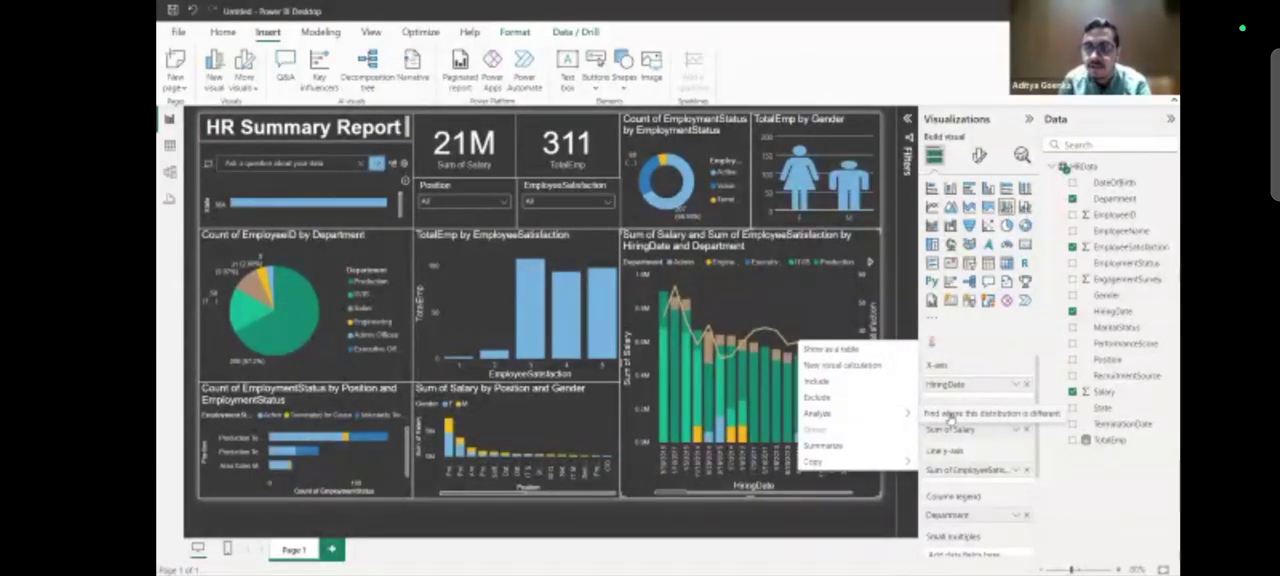
{"action": "left_click", "coordinate": [951, 416]}
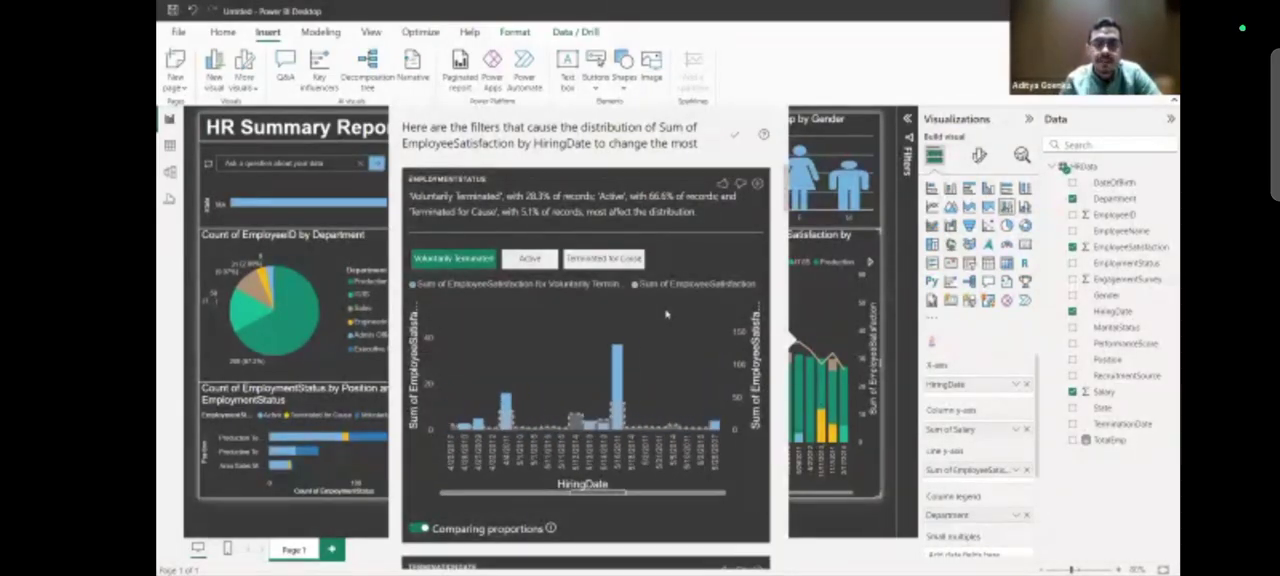
{"action": "scroll", "coordinate": [700, 290], "scroll_direction": "down", "scroll_amount": 5}
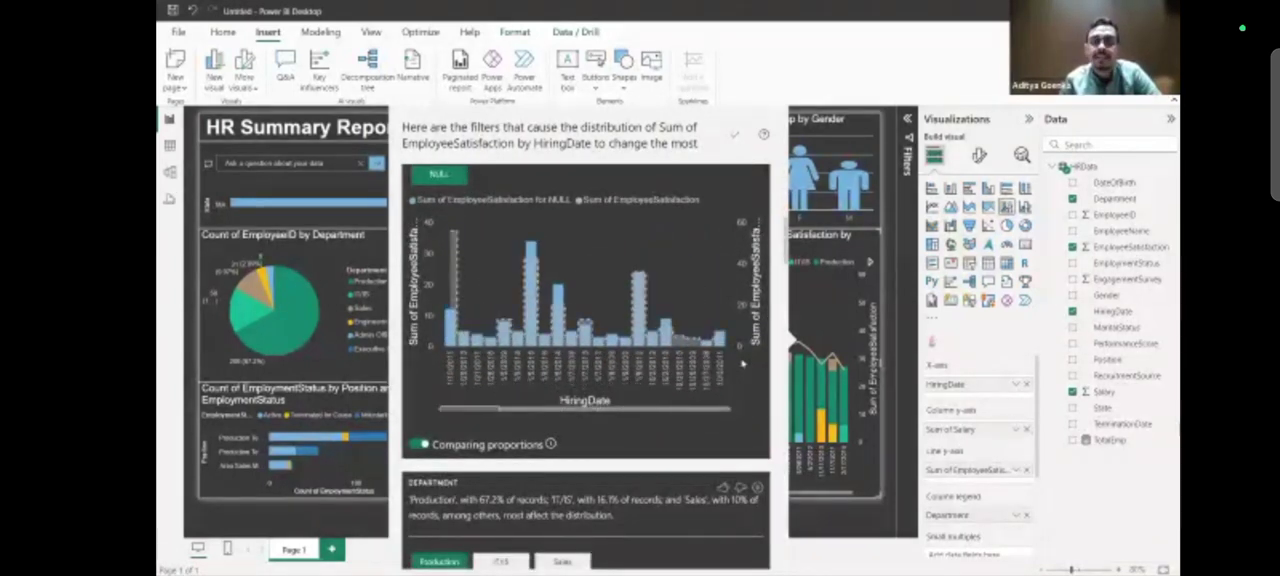
{"action": "scroll", "coordinate": [768, 333], "scroll_direction": "up", "scroll_amount": 5}
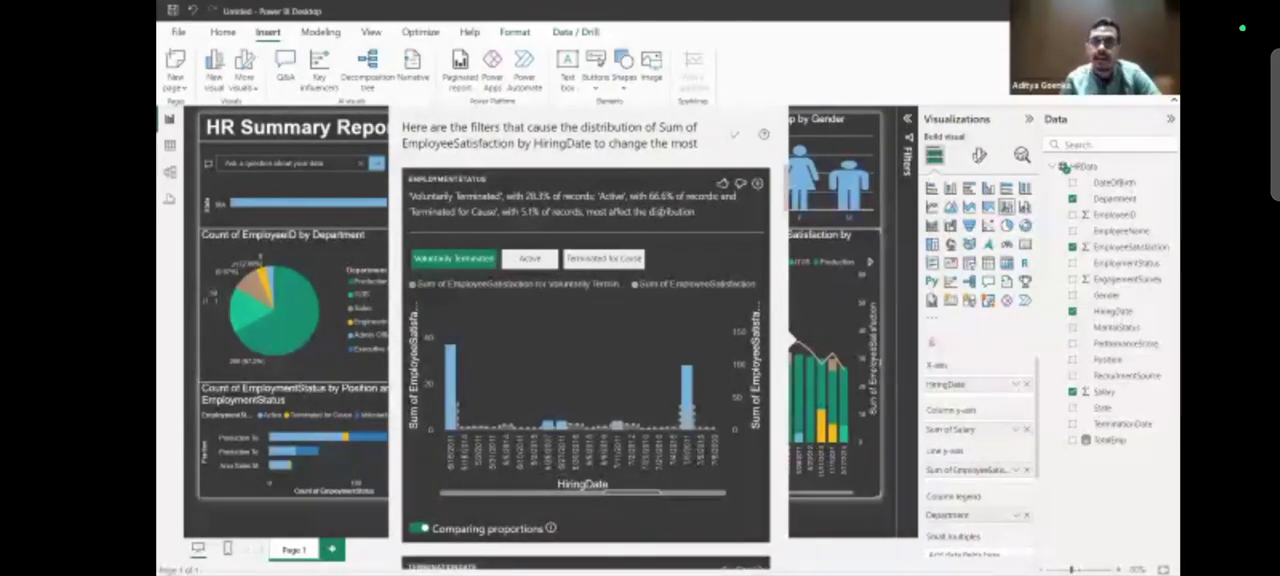
{"action": "scroll", "coordinate": [605, 440], "scroll_direction": "down", "scroll_amount": 5}
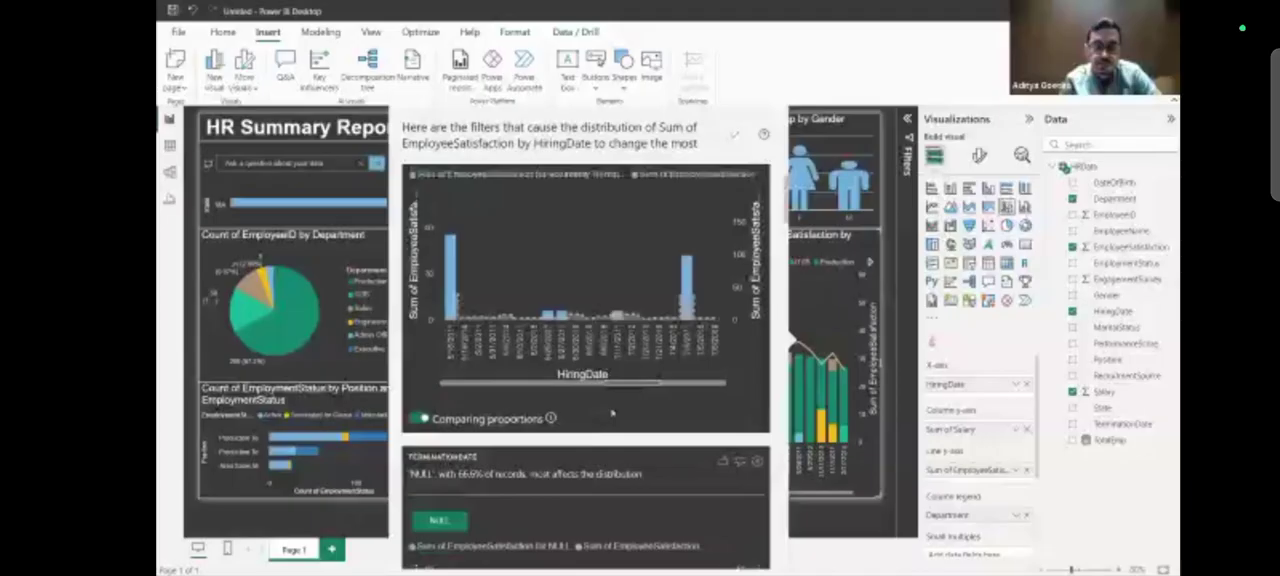
{"action": "scroll", "coordinate": [604, 441], "scroll_direction": "down", "scroll_amount": 5}
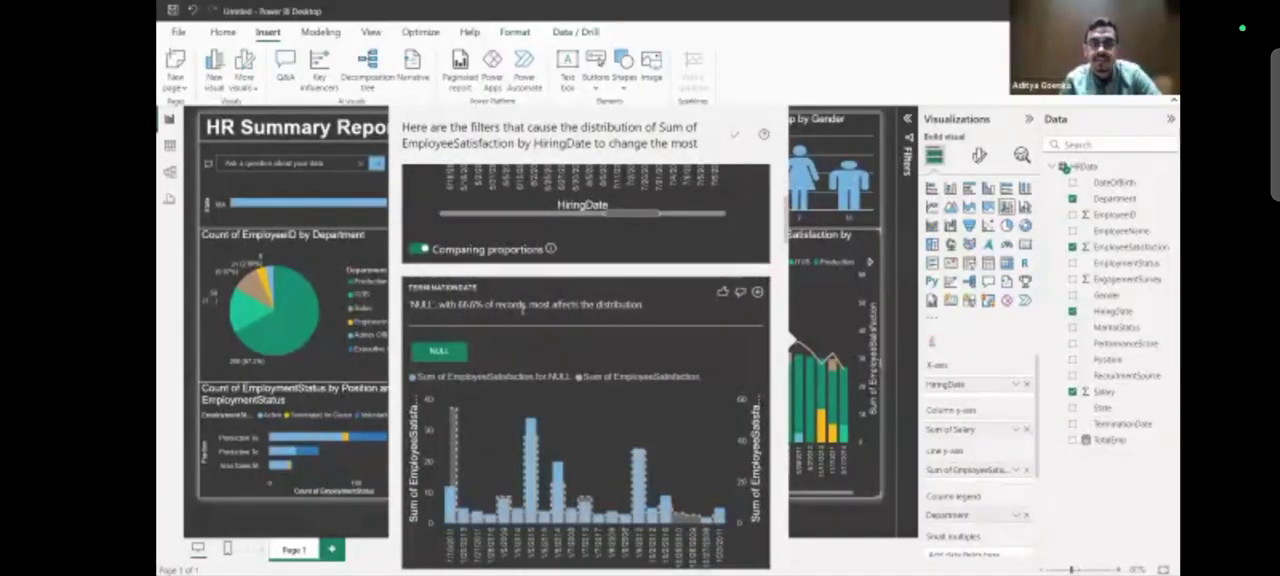
{"action": "scroll", "coordinate": [530, 311], "scroll_direction": "down", "scroll_amount": 5}
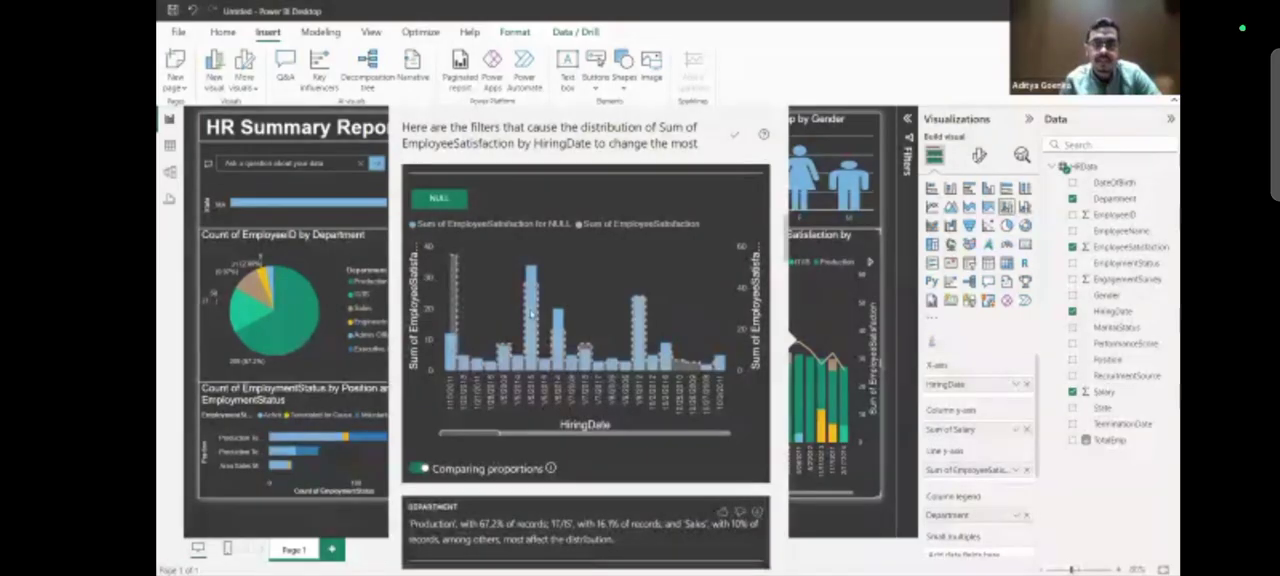
{"action": "scroll", "coordinate": [487, 240], "scroll_direction": "down", "scroll_amount": 8}
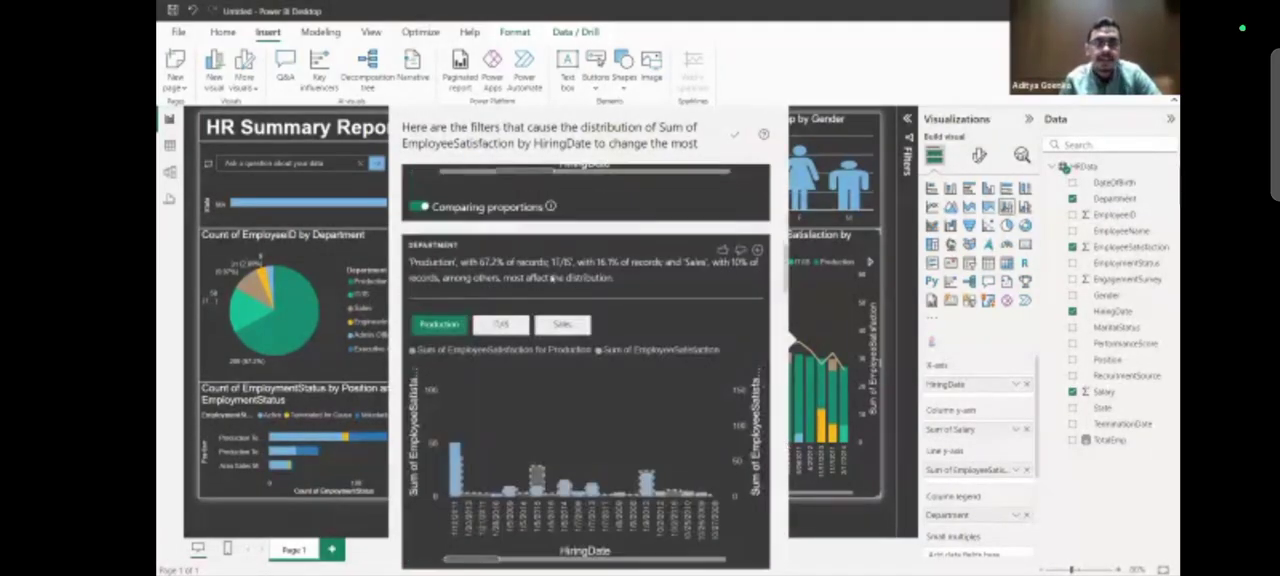
{"action": "scroll", "coordinate": [484, 238], "scroll_direction": "up", "scroll_amount": 9}
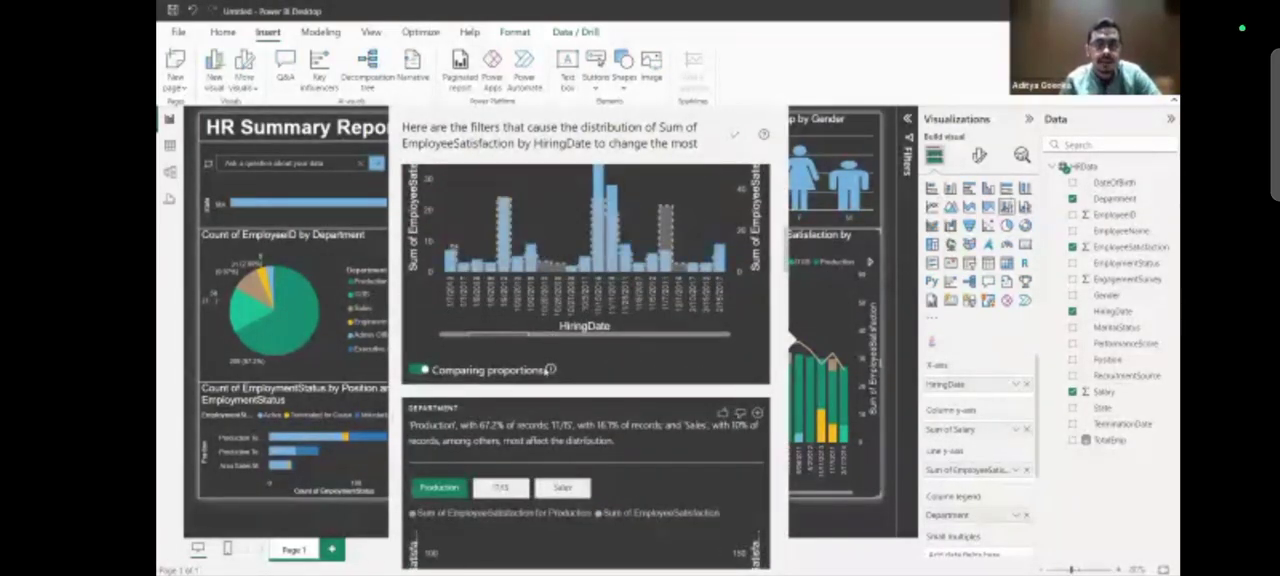
Compare absolute values and proportions for TerminationDate, review the remaining filter explanations and close the analysis.
{"action": "left_click", "coordinate": [420, 520]}
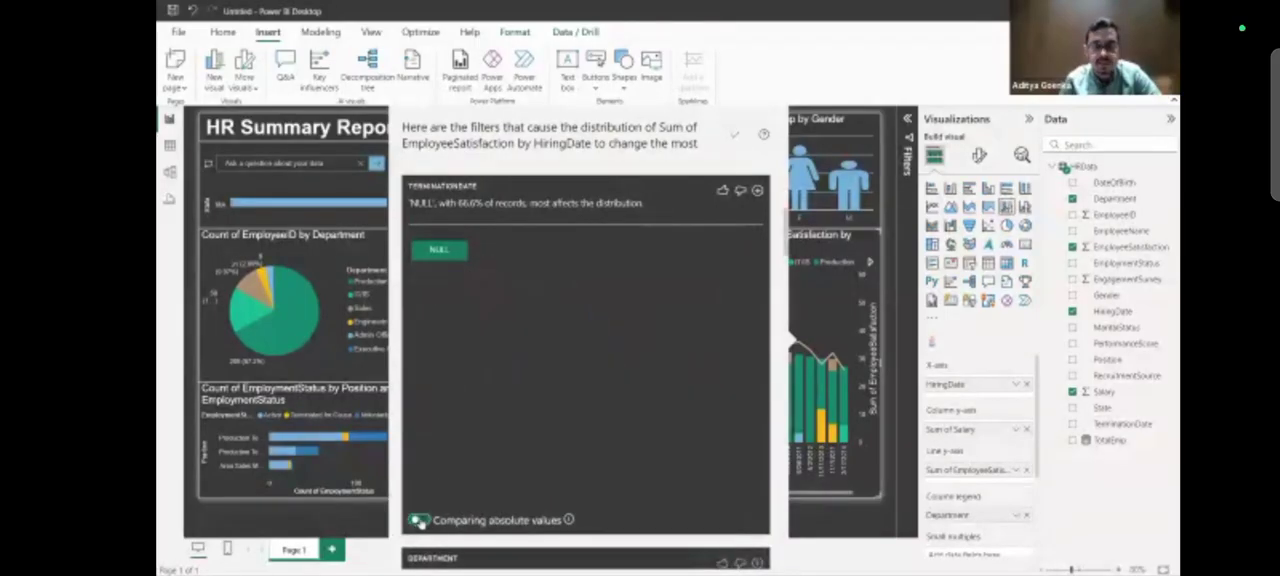
{"action": "left_click", "coordinate": [421, 522]}
{"action": "left_click", "coordinate": [421, 522]}
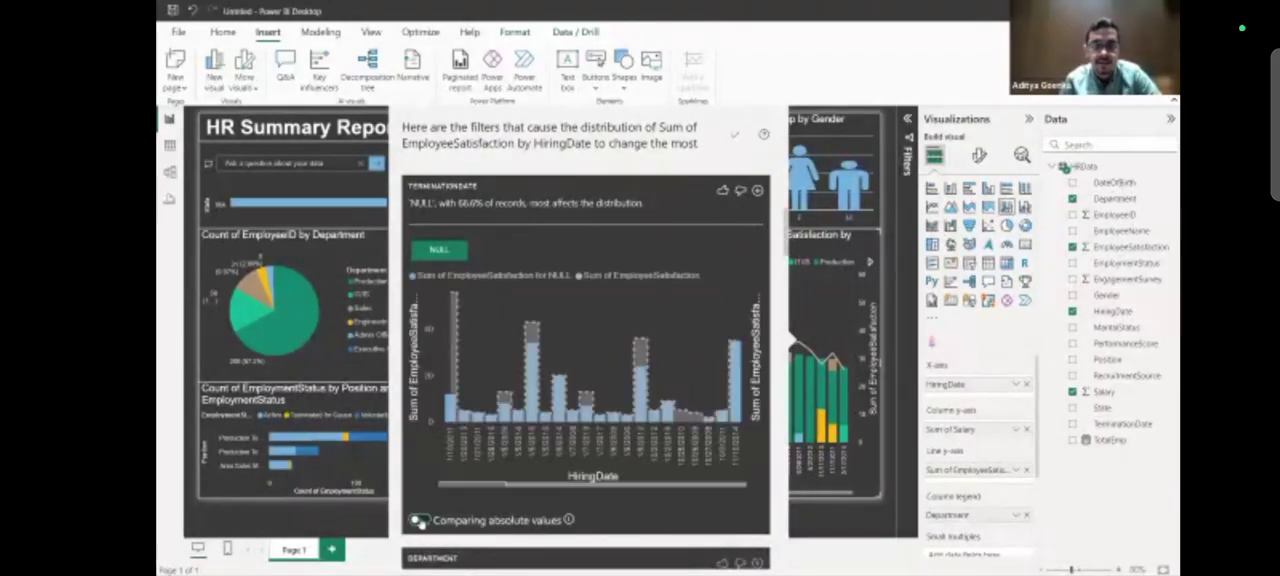
{"action": "left_click", "coordinate": [421, 522]}
{"action": "scroll", "coordinate": [600, 516], "scroll_direction": "down", "scroll_amount": 10}
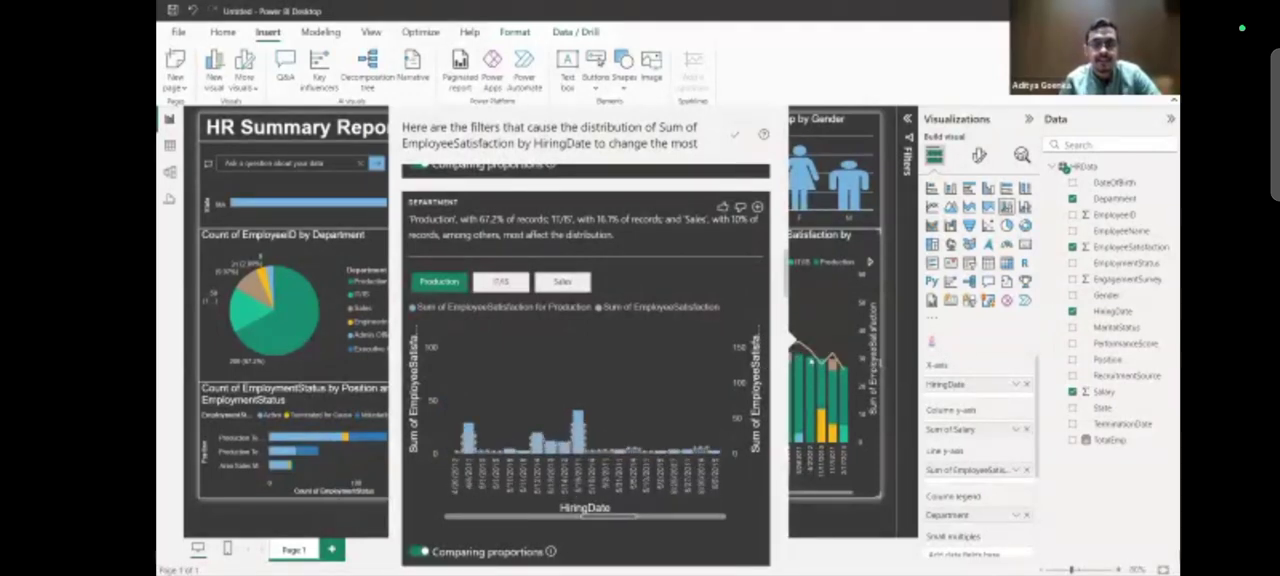
{"action": "scroll", "coordinate": [779, 375], "scroll_direction": "down", "scroll_amount": 12}
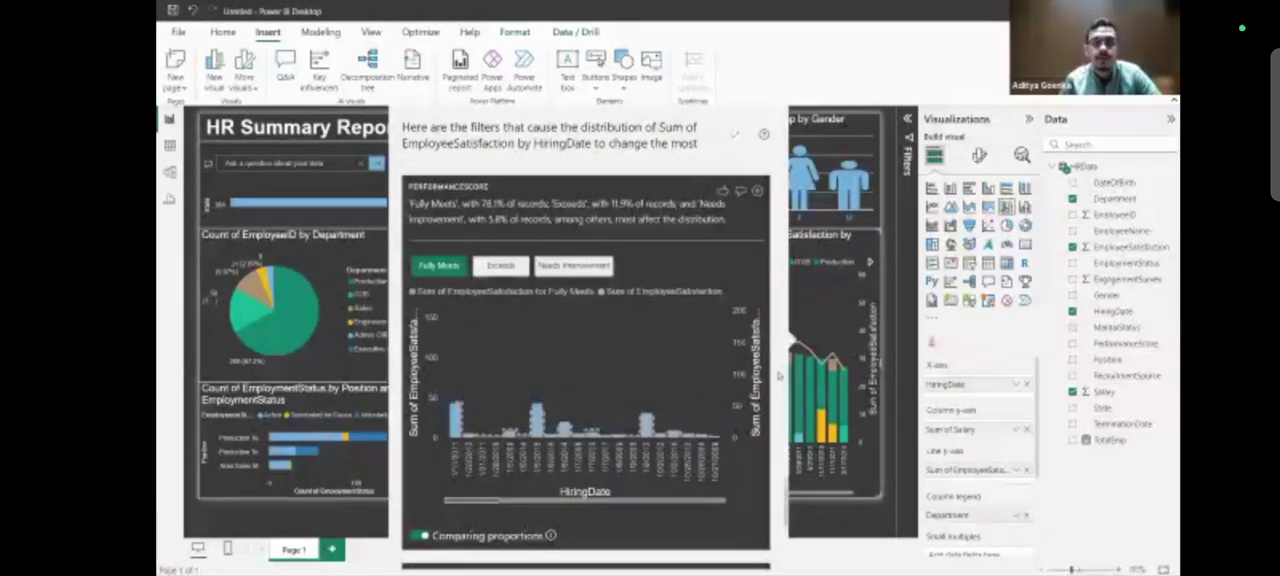
{"action": "scroll", "coordinate": [779, 375], "scroll_direction": "down", "scroll_amount": 6}
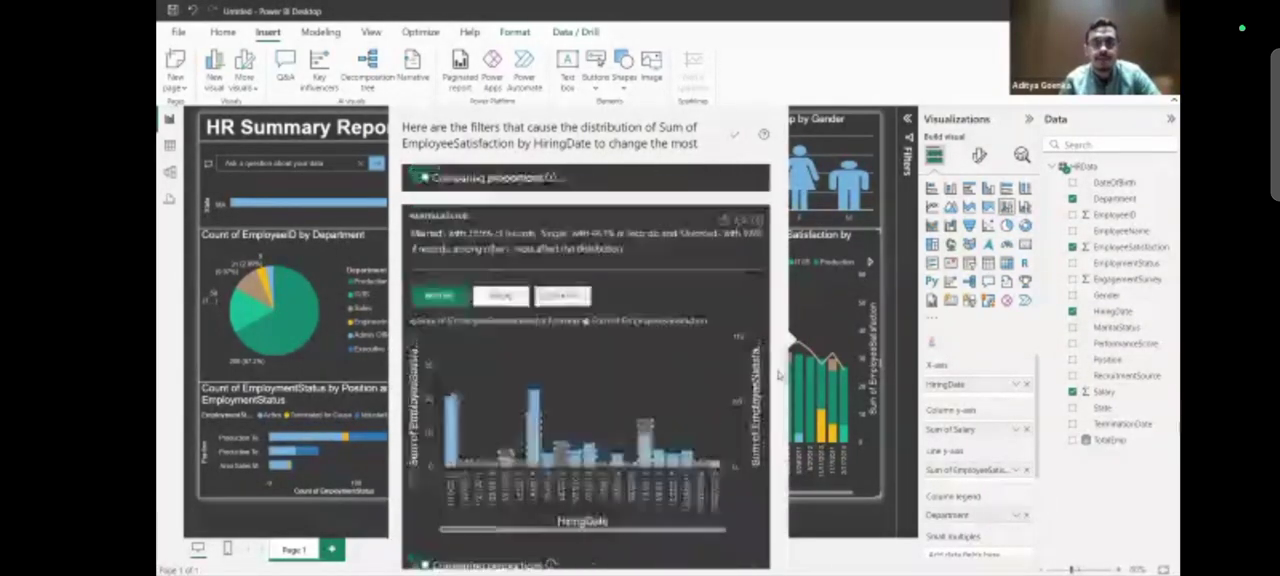
{"action": "scroll", "coordinate": [779, 375], "scroll_direction": "down", "scroll_amount": 4}
{"action": "scroll", "coordinate": [779, 375], "scroll_direction": "up", "scroll_amount": 9}
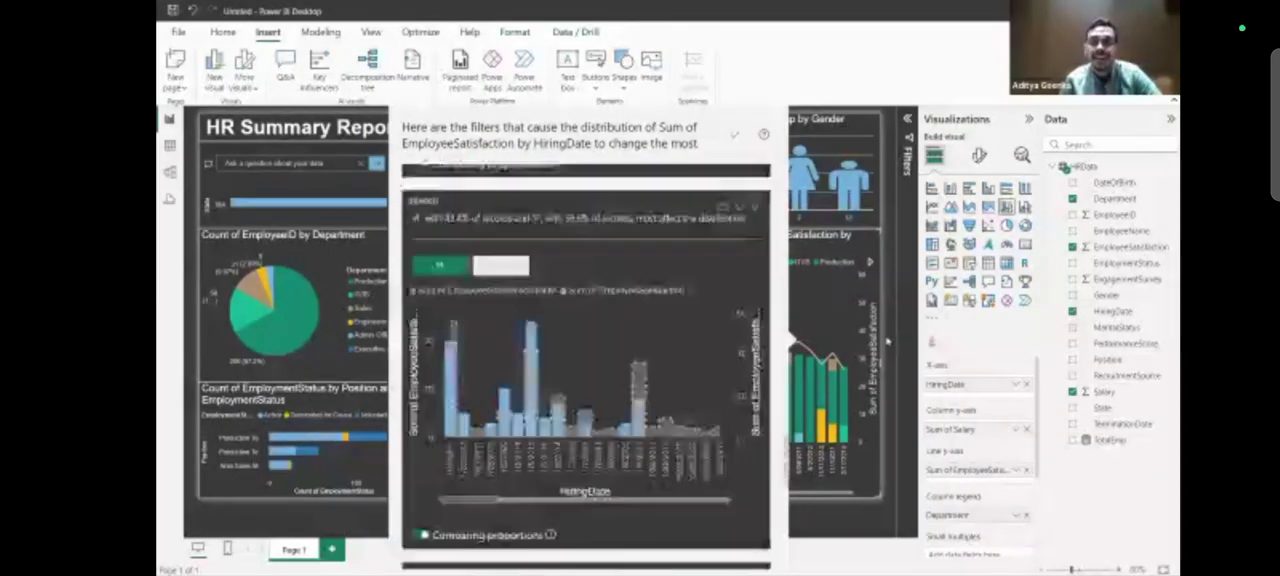
{"action": "left_click", "coordinate": [887, 341]}
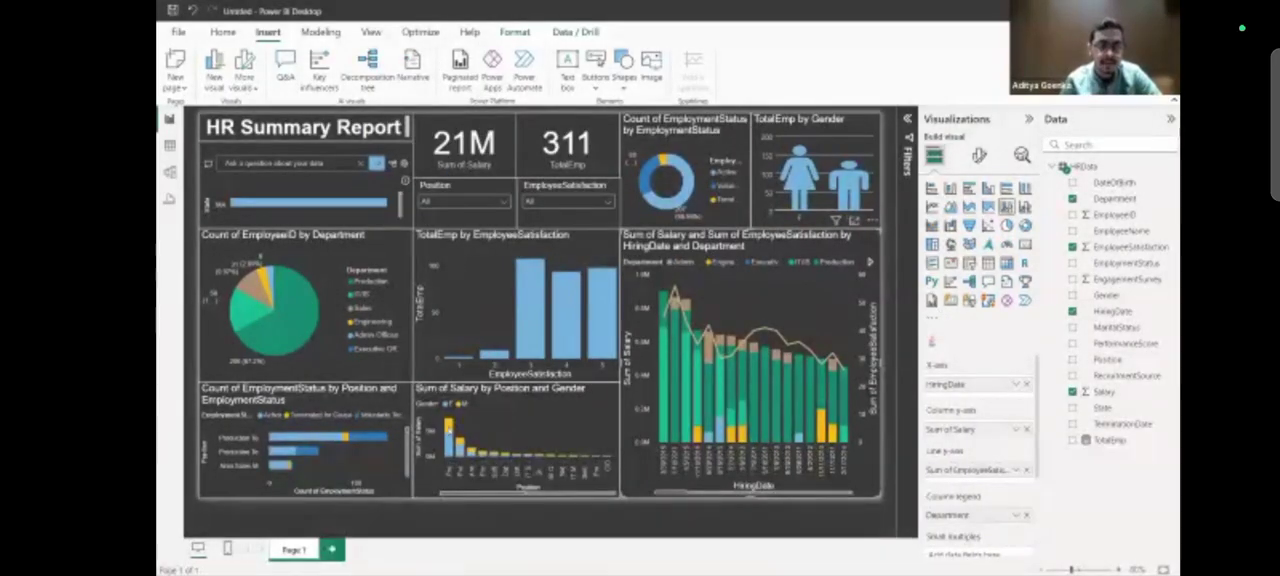
Analyze where the distribution differs for the M segment of the salary by position and gender chart, review the filters and close the analysis.
{"action": "right_click", "coordinate": [449, 428]}
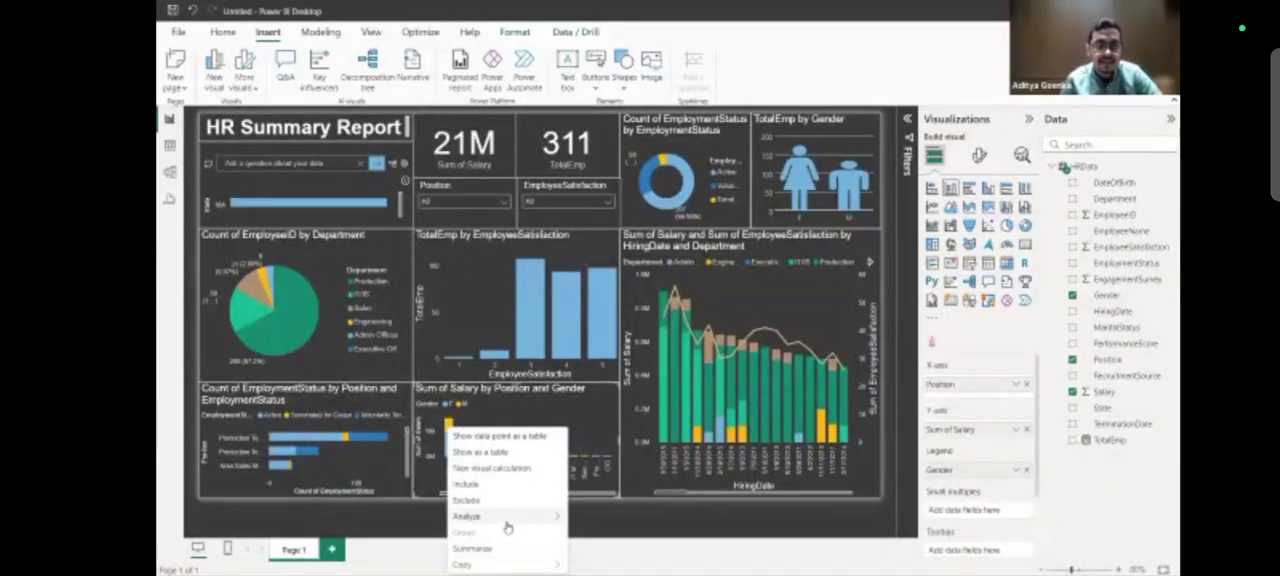
{"action": "mouse_move", "coordinate": [505, 523]}
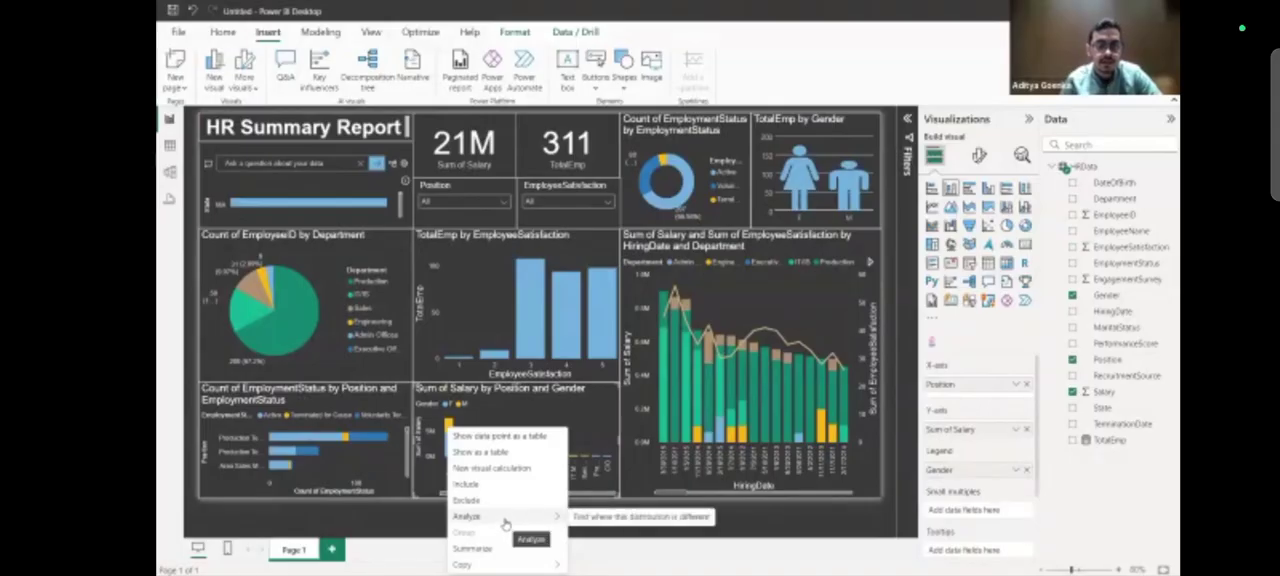
{"action": "left_click", "coordinate": [598, 516]}
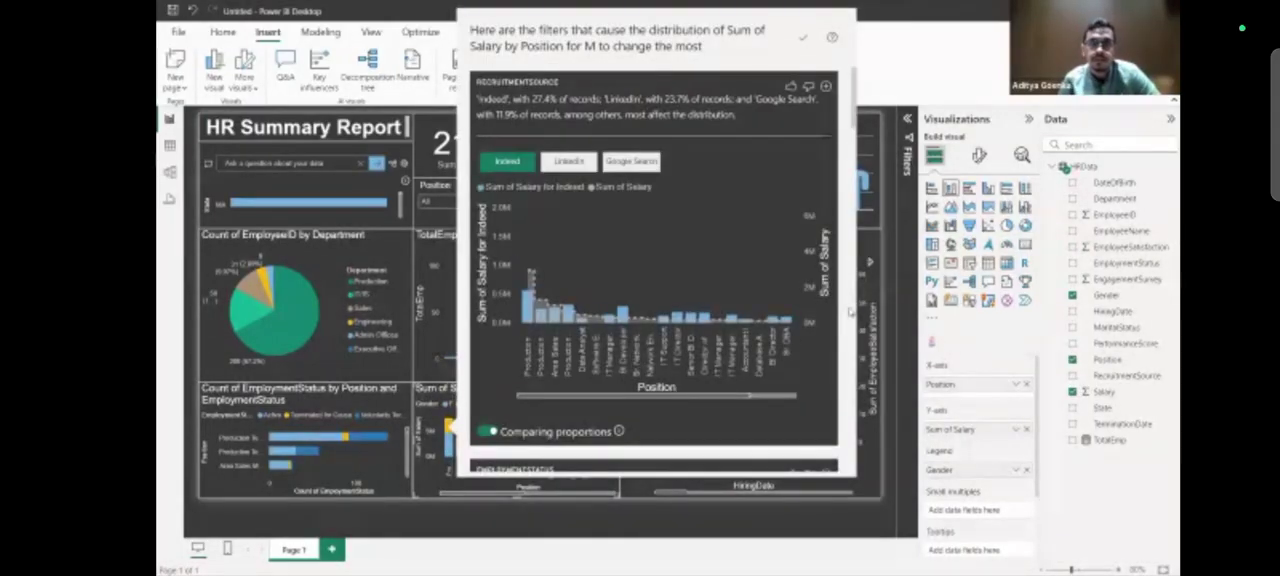
{"action": "scroll", "coordinate": [760, 300], "scroll_direction": "down", "scroll_amount": 20}
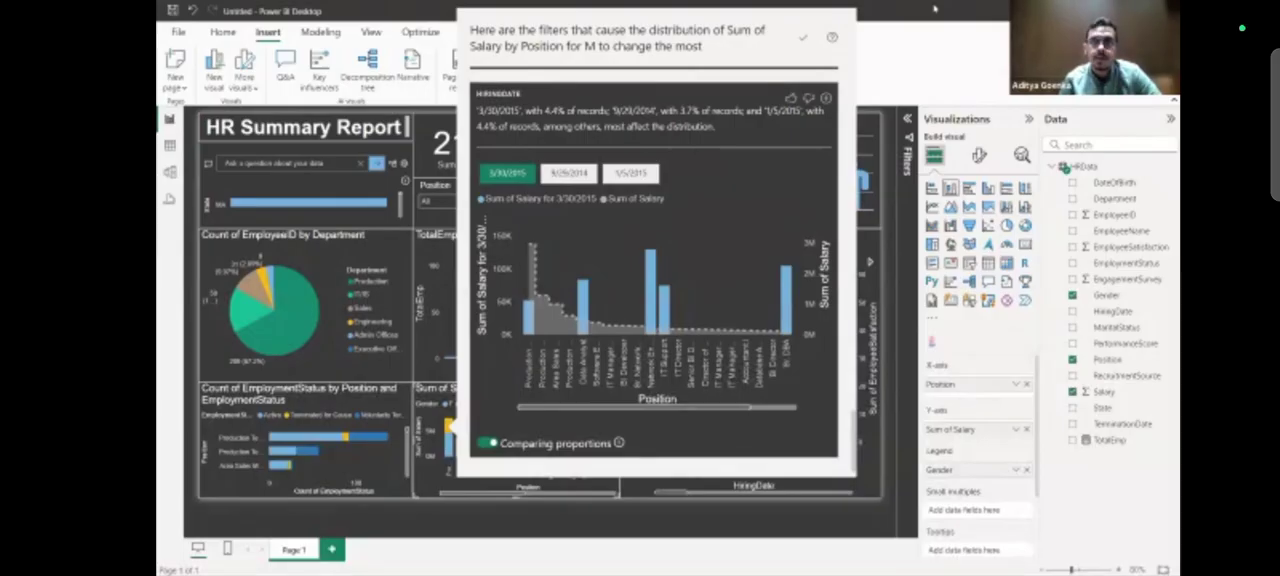
{"action": "left_click", "coordinate": [884, 73]}
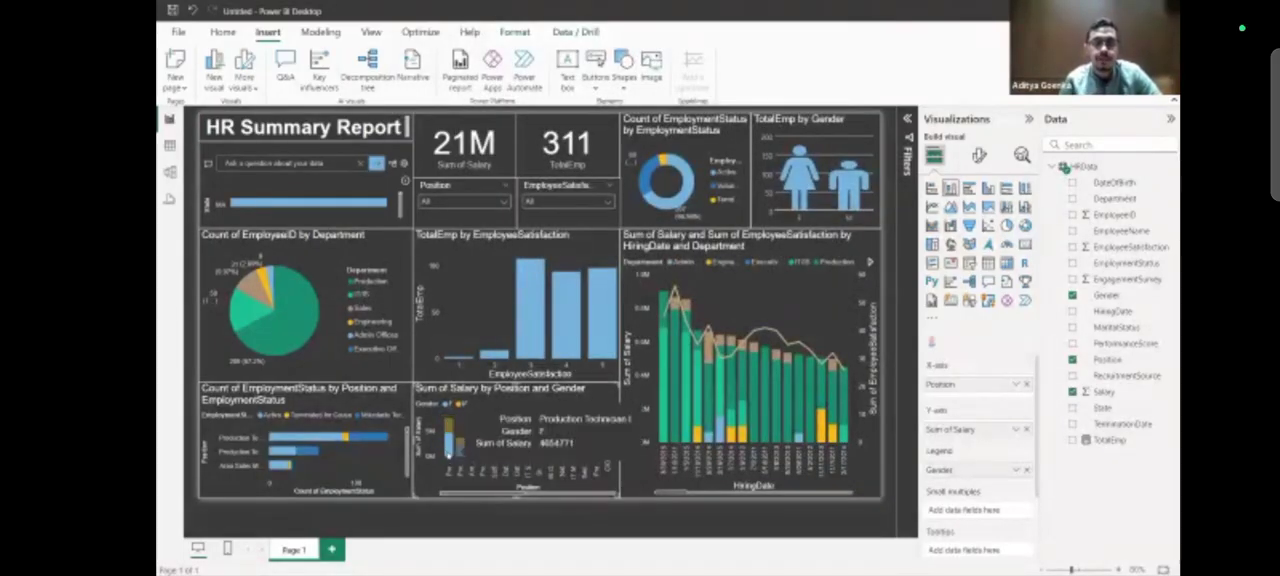
Summarize the first position's F segment in the salary by position chart as a custom narrative and enlarge its text box.
{"action": "right_click", "coordinate": [449, 440]}
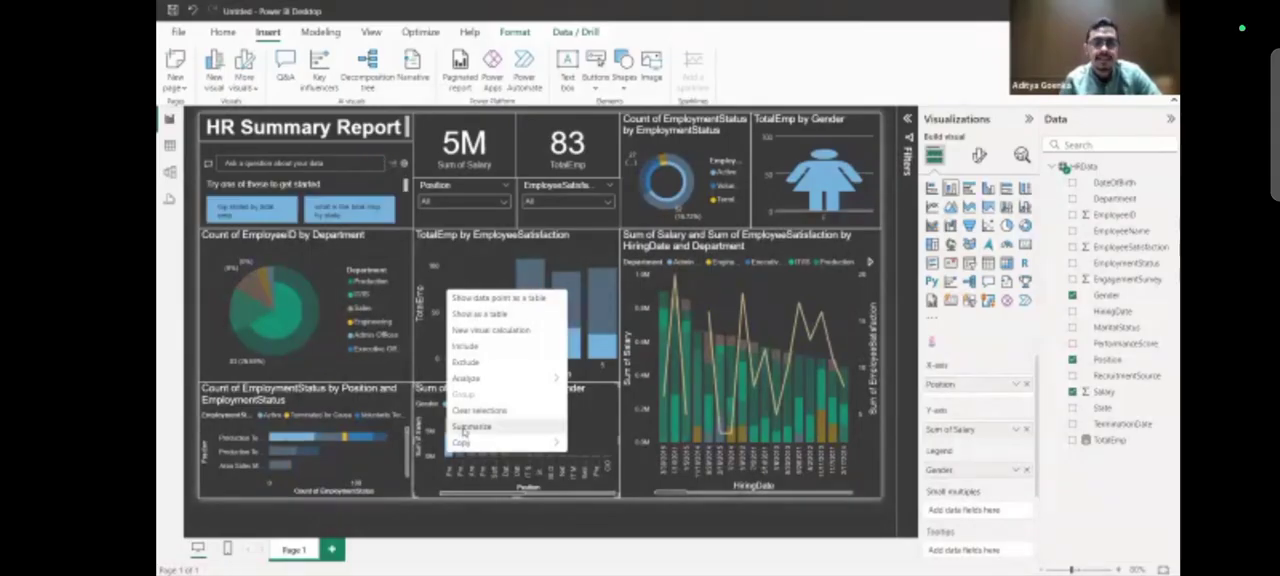
{"action": "left_click", "coordinate": [463, 428]}
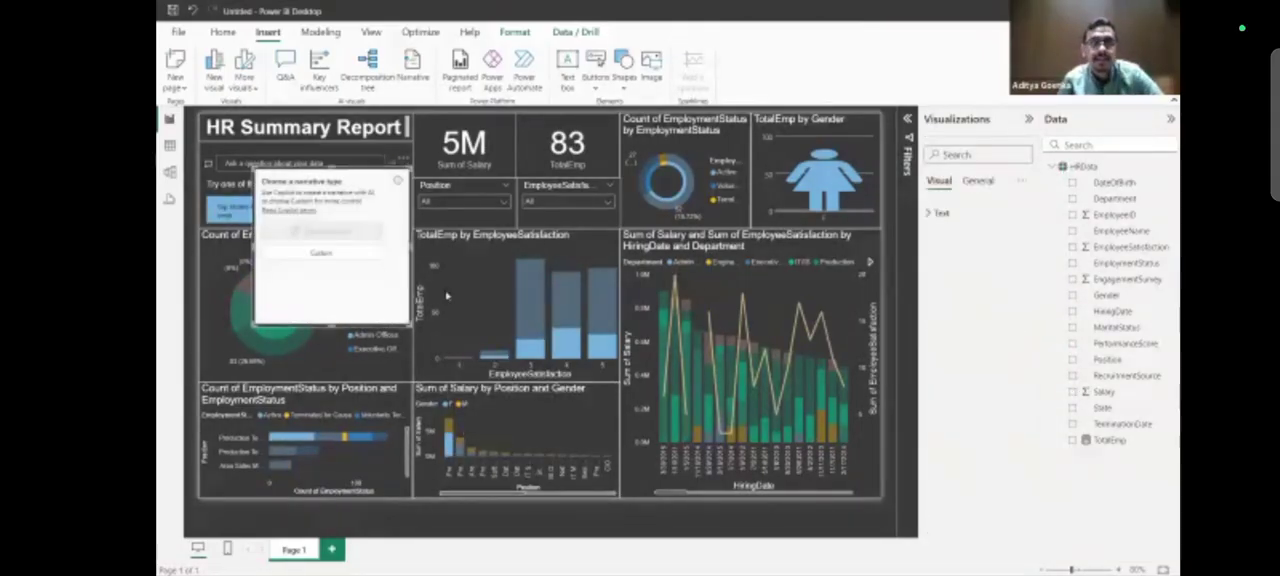
{"action": "left_click", "coordinate": [345, 213]}
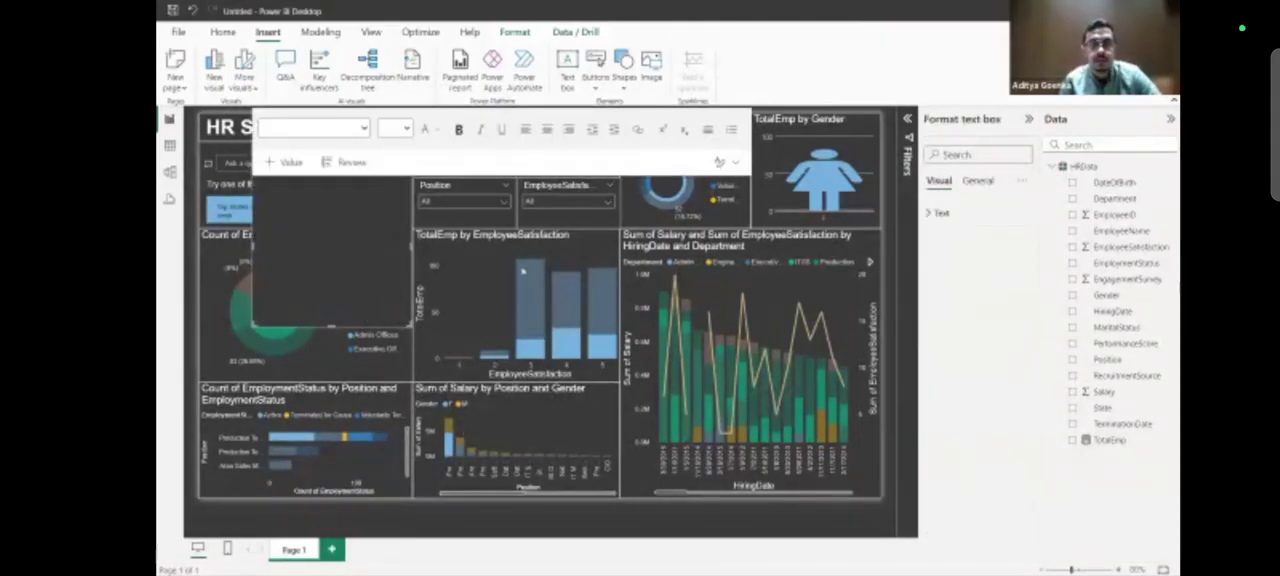
{"action": "left_click_drag", "start_coordinate": [412, 326], "coordinate": [484, 376]}
{"action": "left_click", "coordinate": [299, 184]}
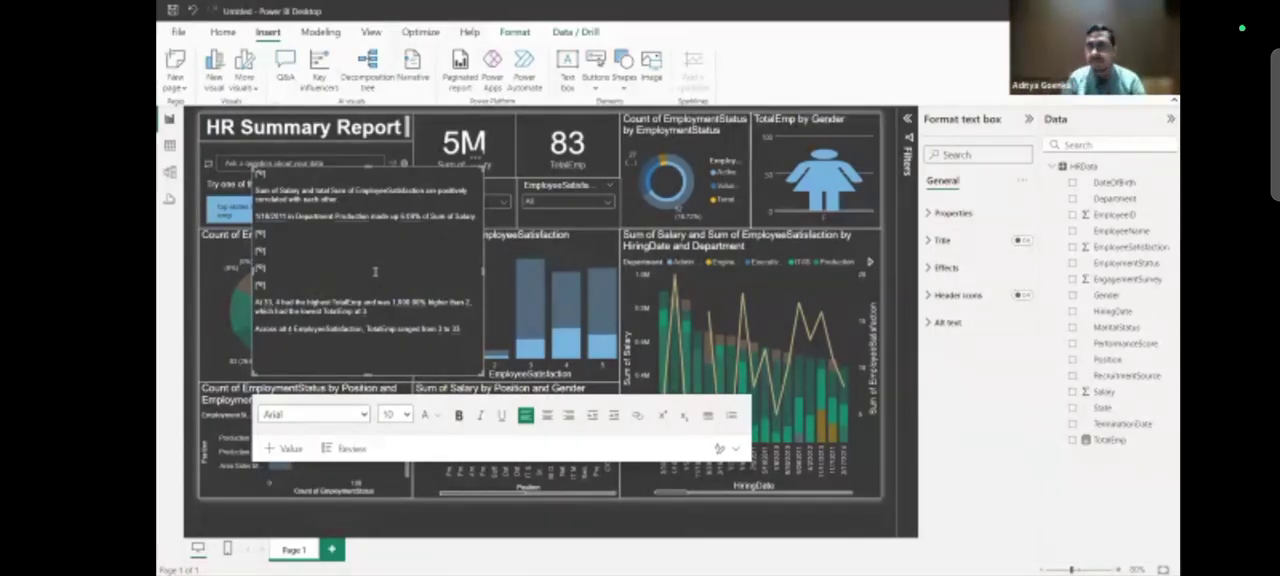
Cross-filter the report by the EmployeeSatisfaction 4 bar, clear that selection and check how the narrative responds.
{"action": "left_click", "coordinate": [572, 330]}
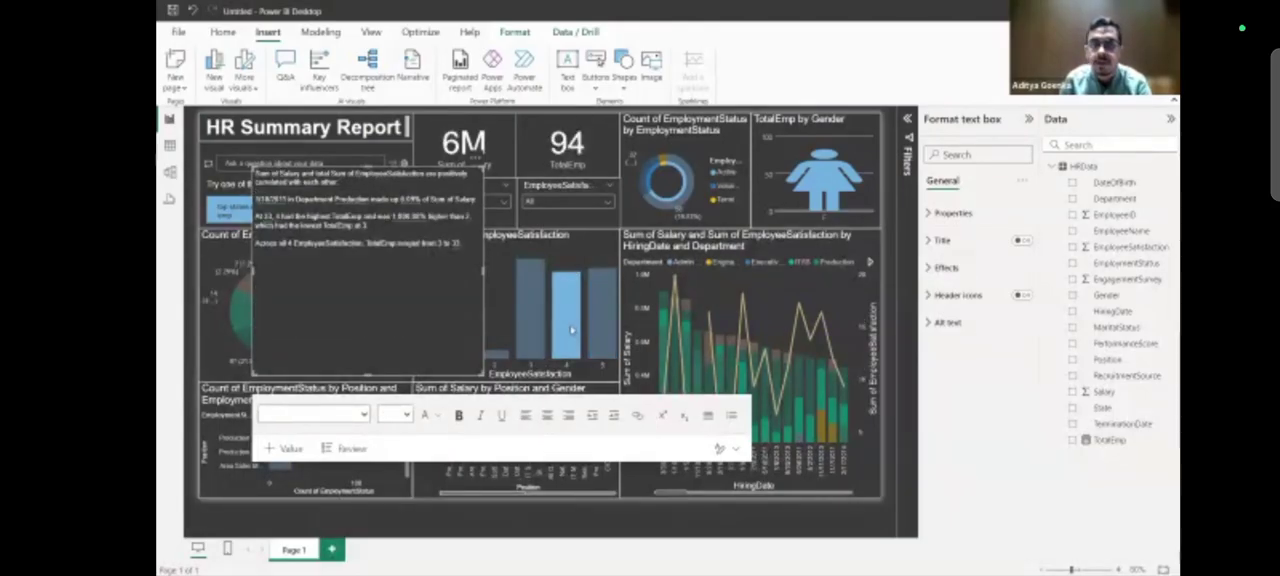
{"action": "left_click", "coordinate": [572, 330]}
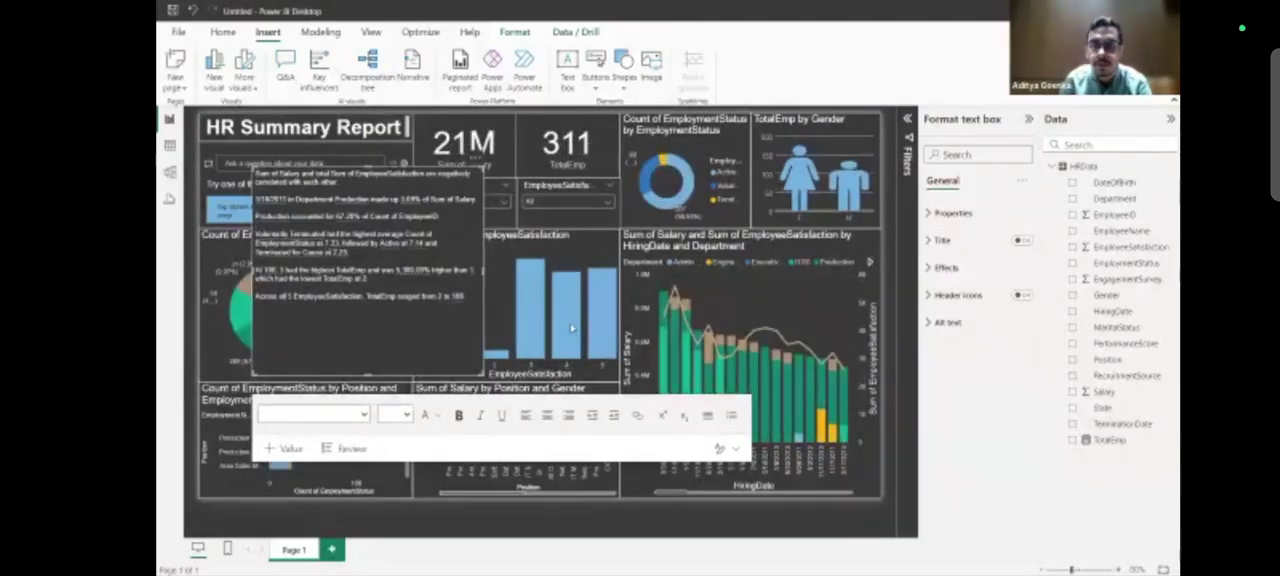
{"action": "mouse_move", "coordinate": [573, 327]}
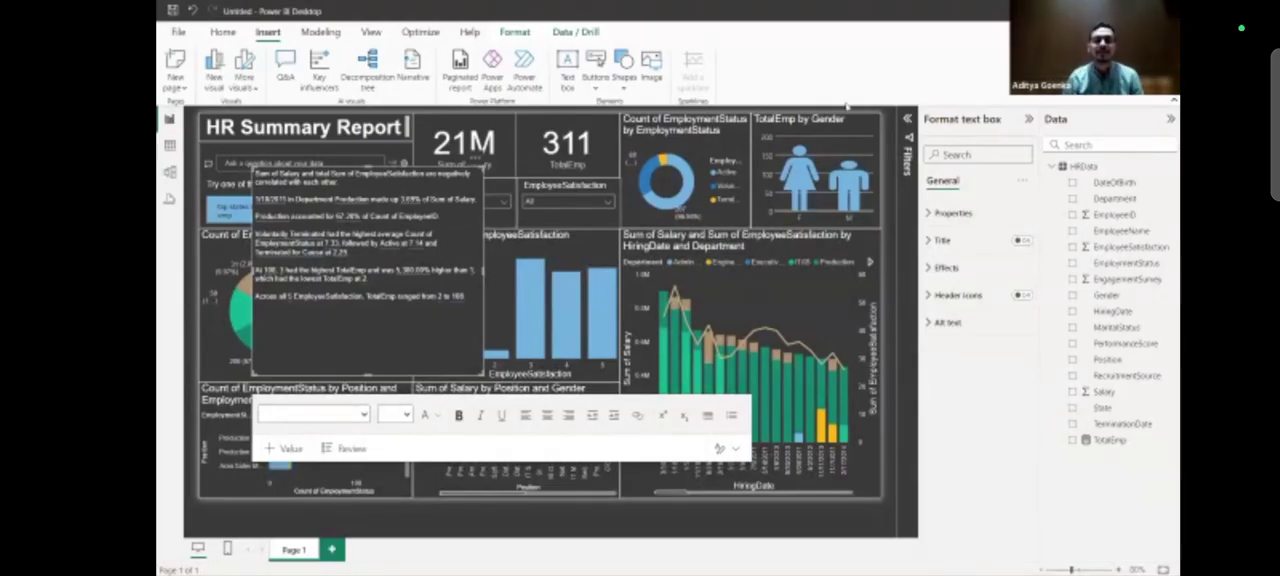
Remove the custom narrative made from the salary by position chart.
{"action": "left_click", "coordinate": [478, 165]}
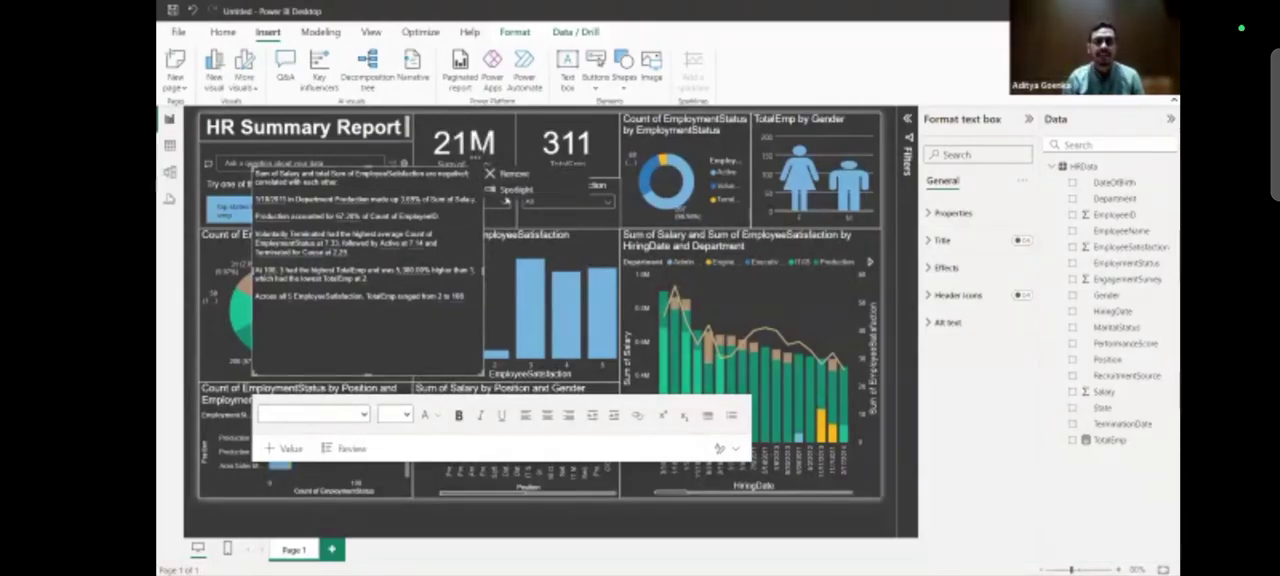
{"action": "left_click", "coordinate": [514, 174]}
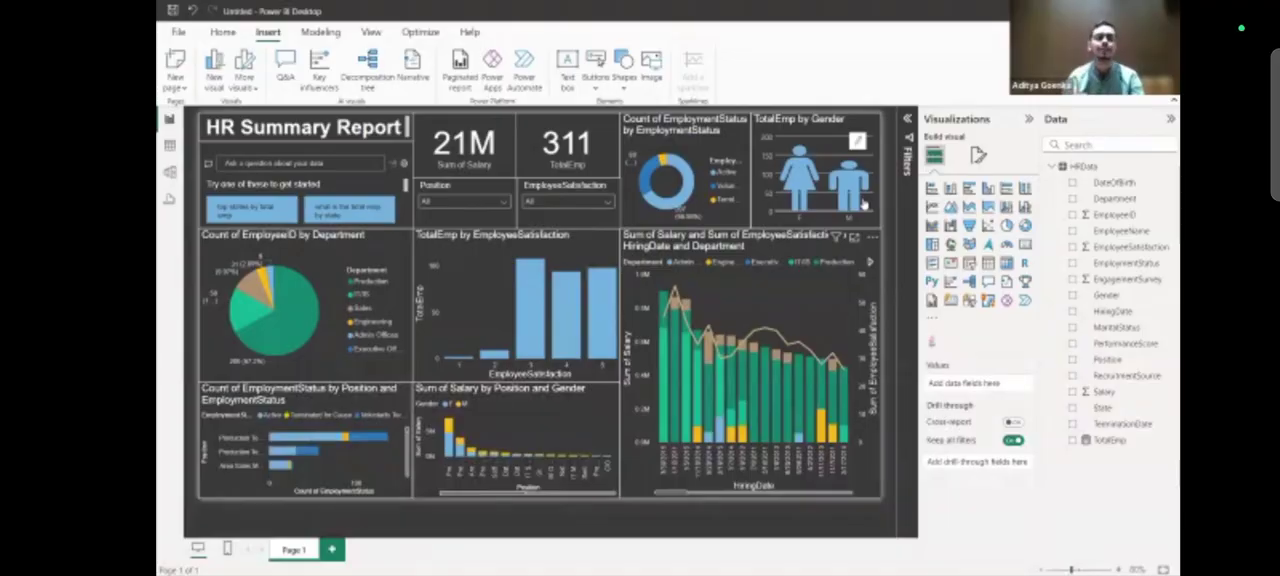
{"action": "key", "text": "alt+Tab"}
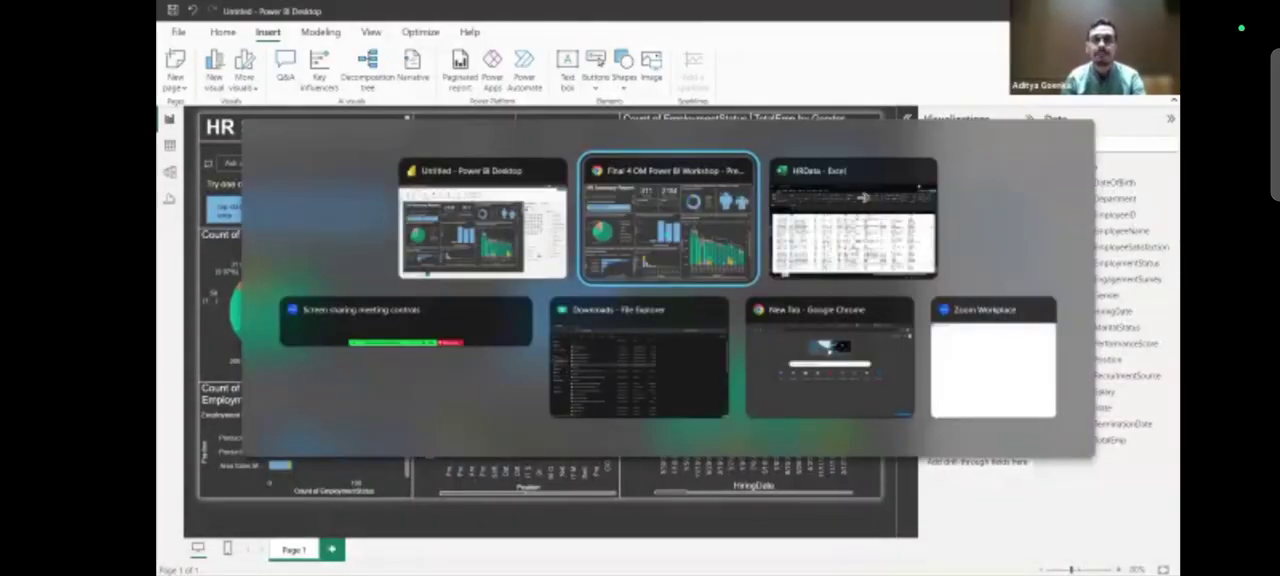
{"action": "key", "text": "alt+Tab"}
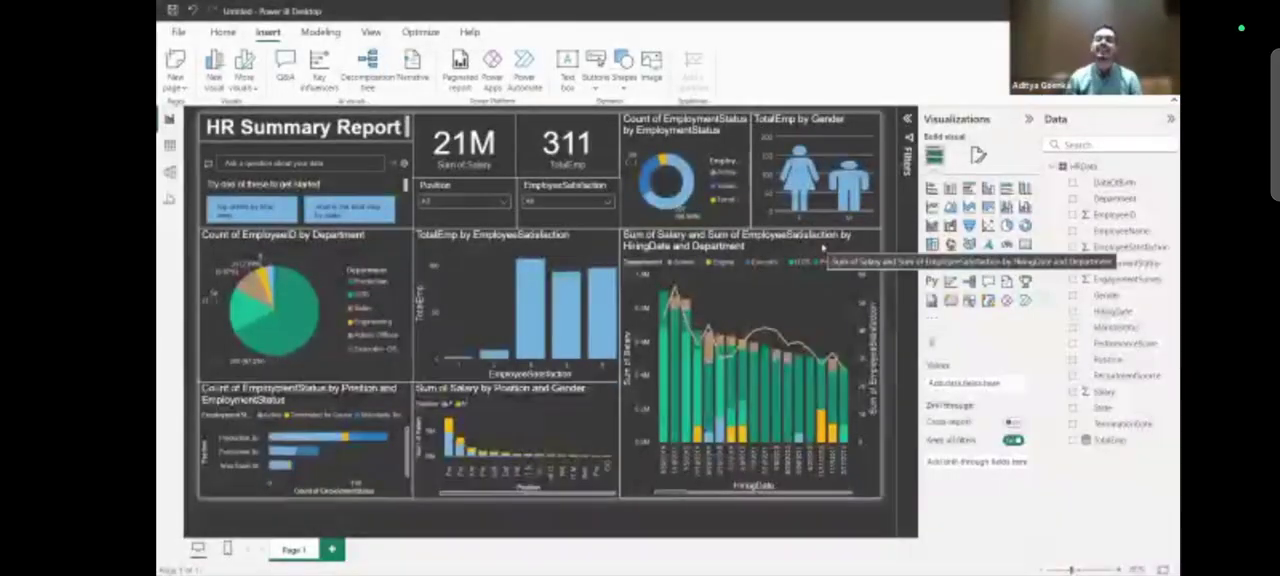